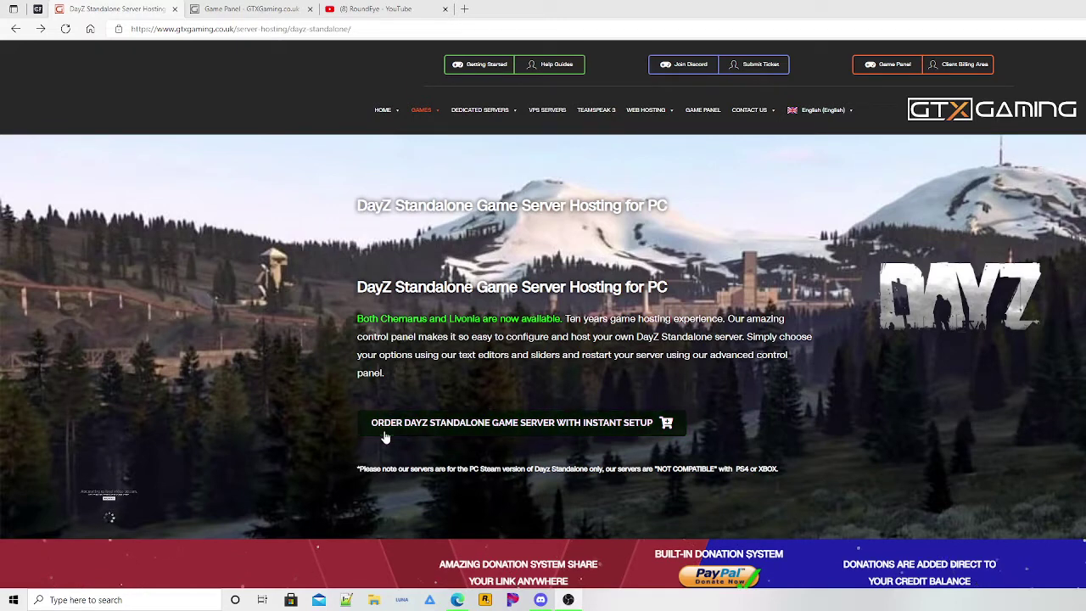
# Step: Order a 10-slot DayZ Standalone server in London, UK and continue to Review & Checkout
pyautogui.click(477, 417)
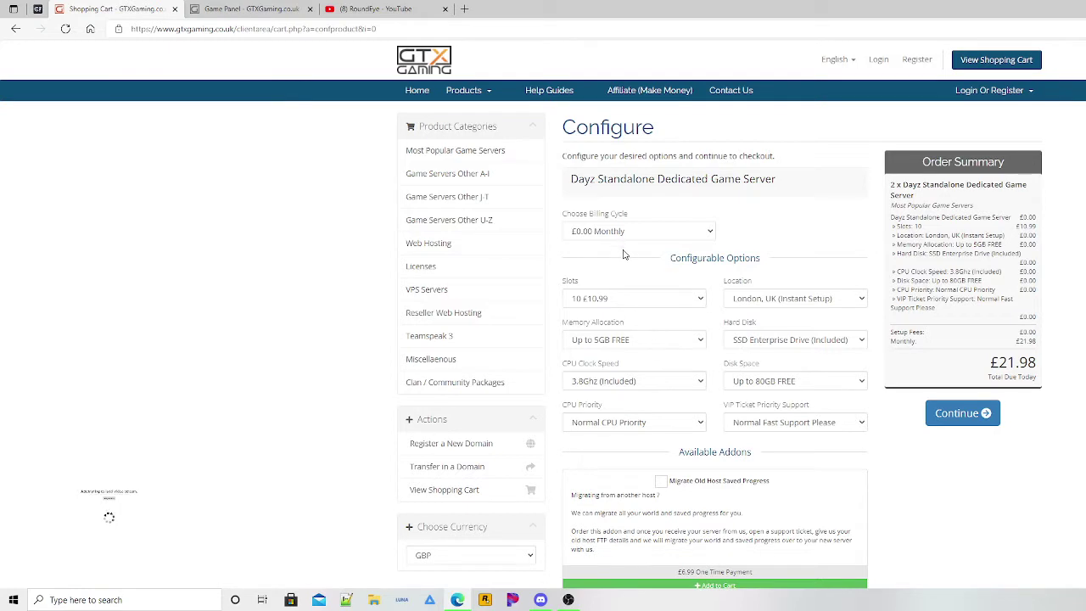
pyautogui.click(624, 300)
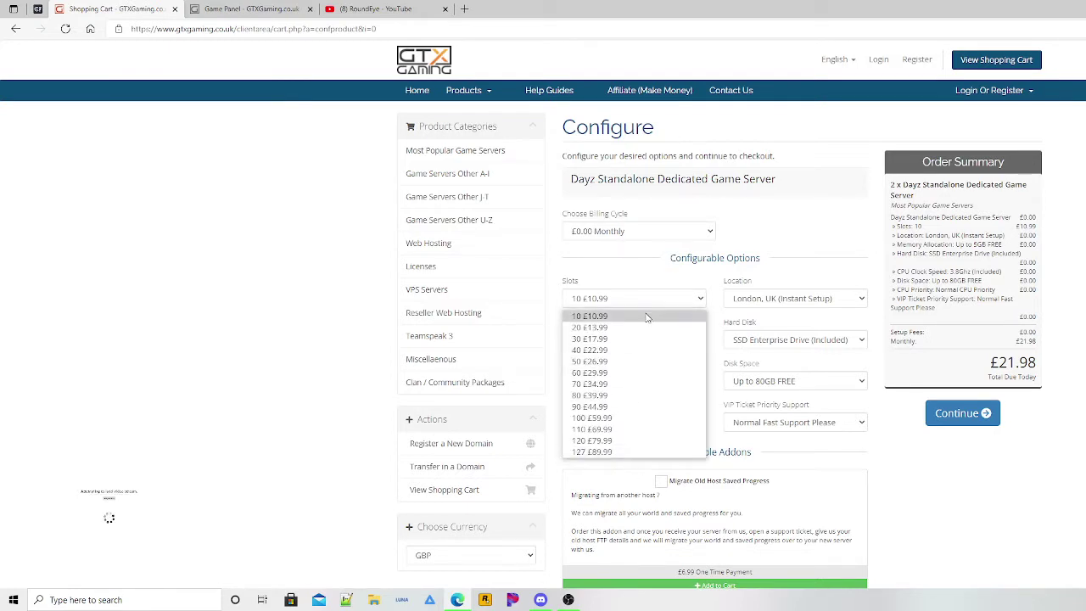
pyautogui.click(654, 277)
pyautogui.click(777, 303)
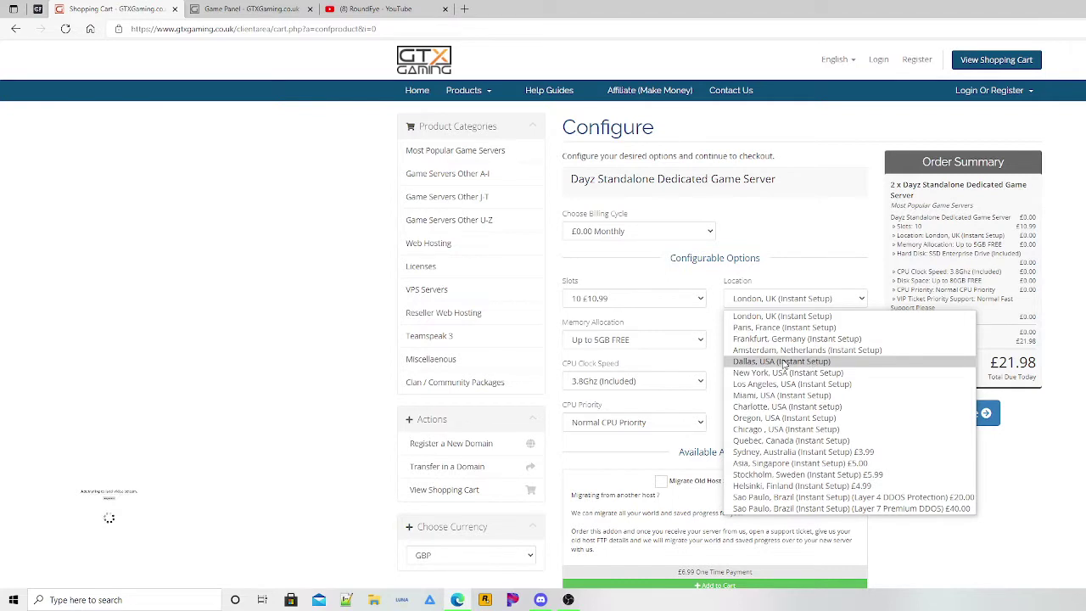
pyautogui.click(802, 240)
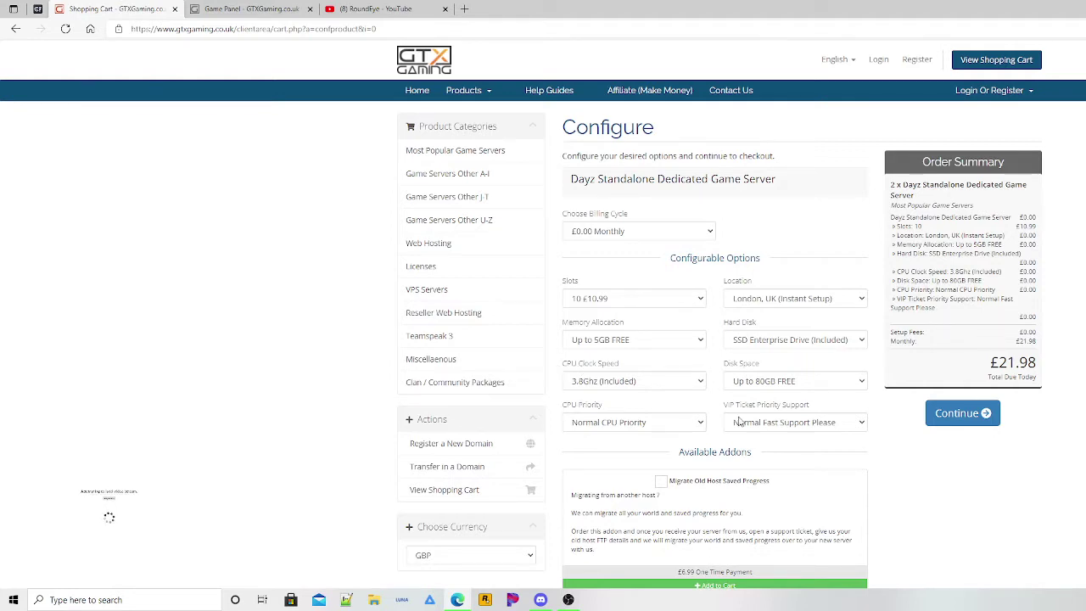
pyautogui.scroll(-1, 787, 301)
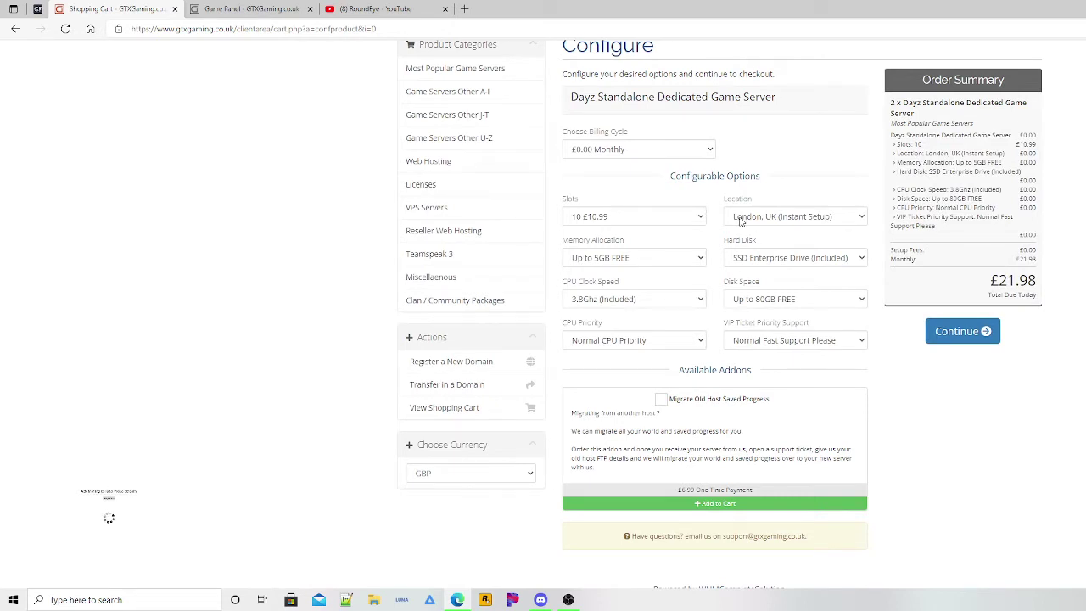
pyautogui.click(976, 340)
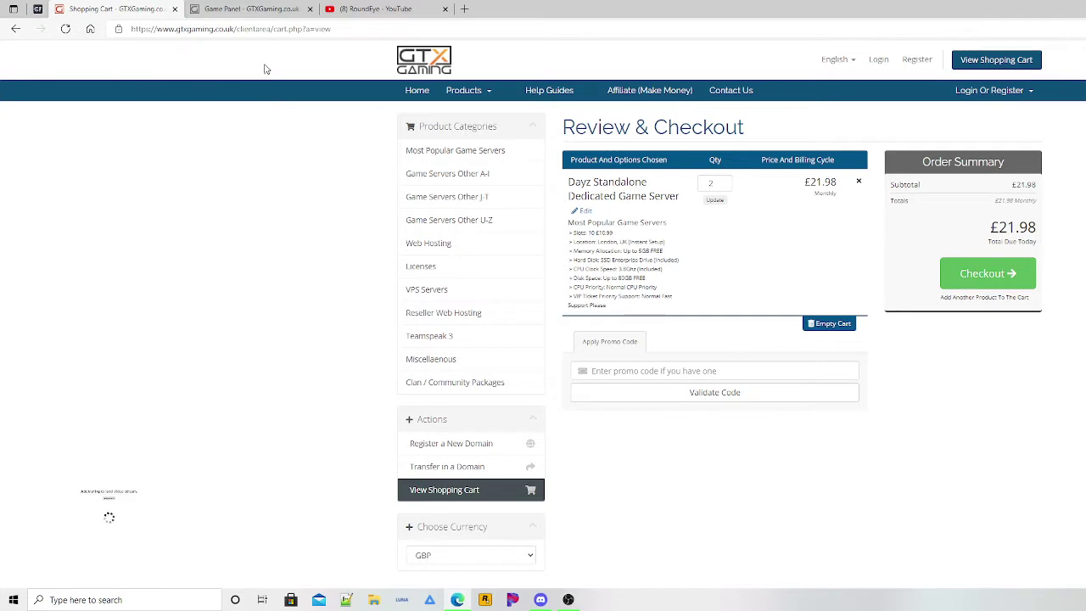
# Step: In the Game Panel, open the DayZ server's Configuration Files list
pyautogui.click(259, 10)
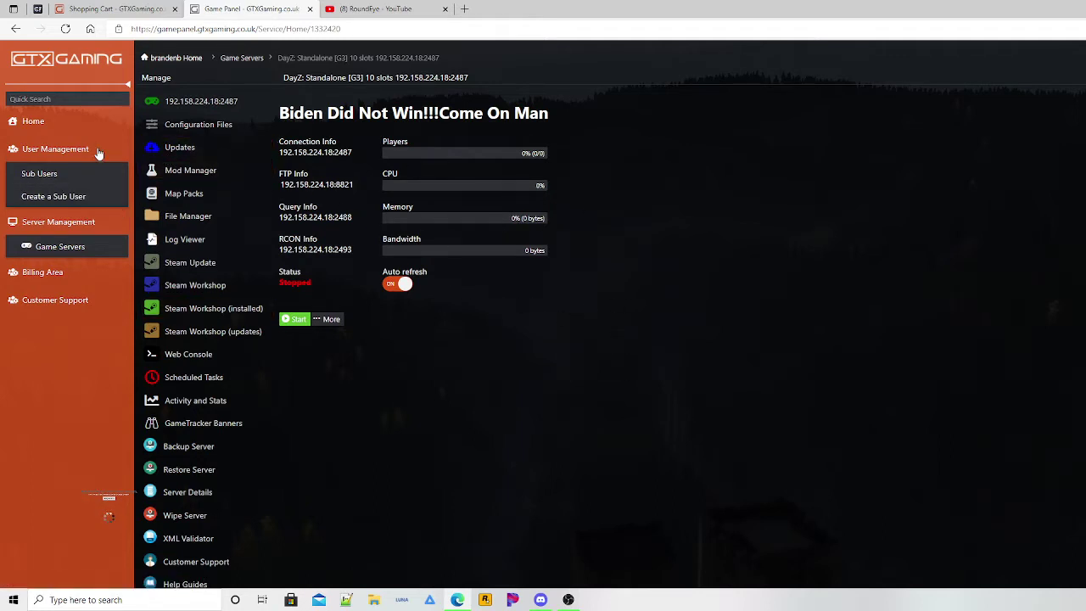
pyautogui.click(219, 132)
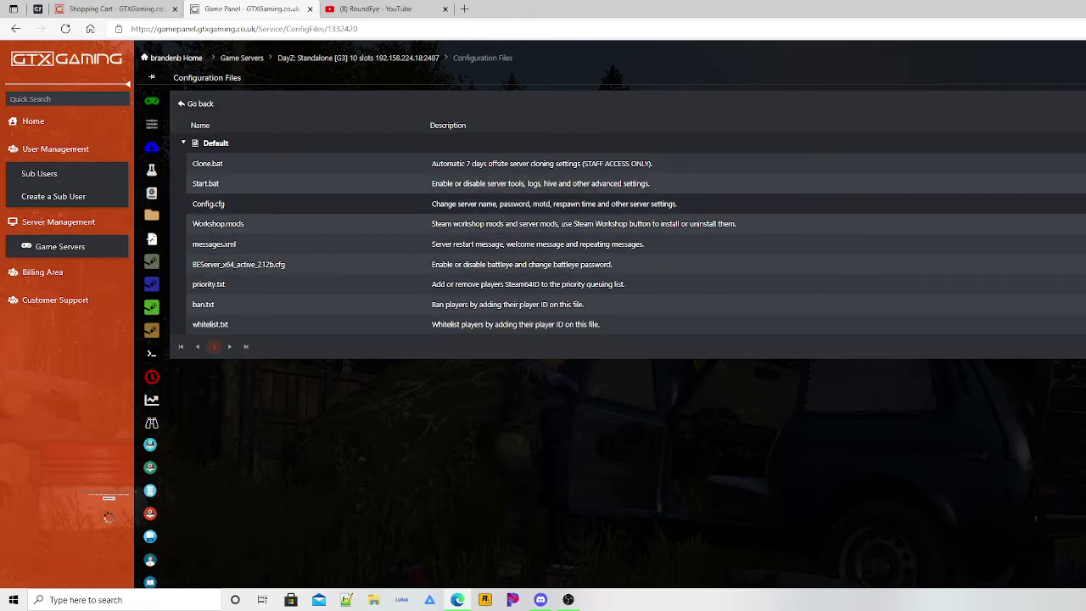
# Step: Open Config.cfg in a maximized editor and scroll through its settings
pyautogui.click(216, 204)
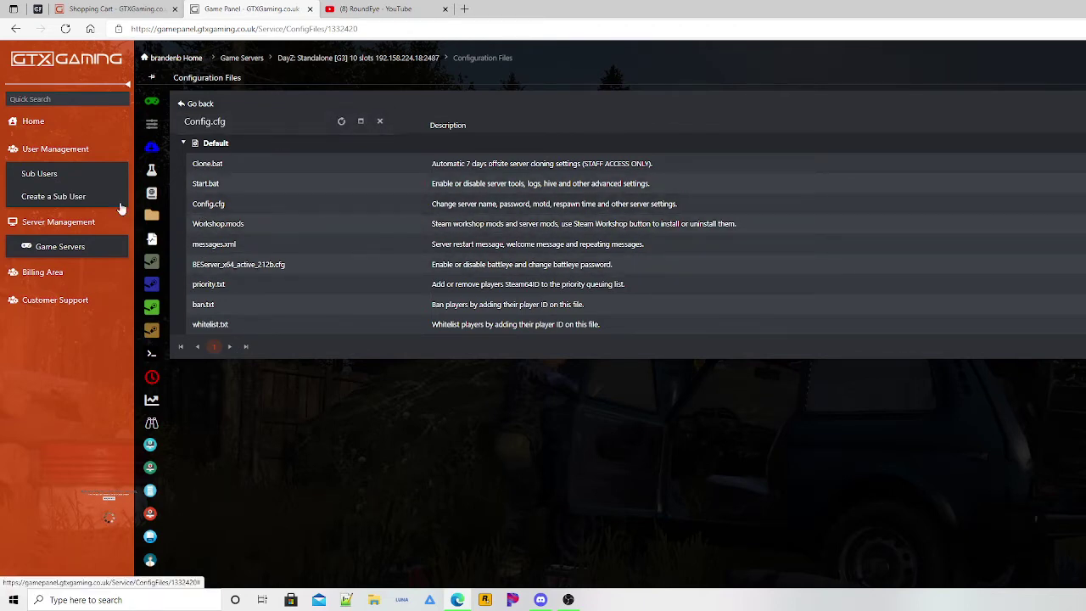
pyautogui.click(360, 122)
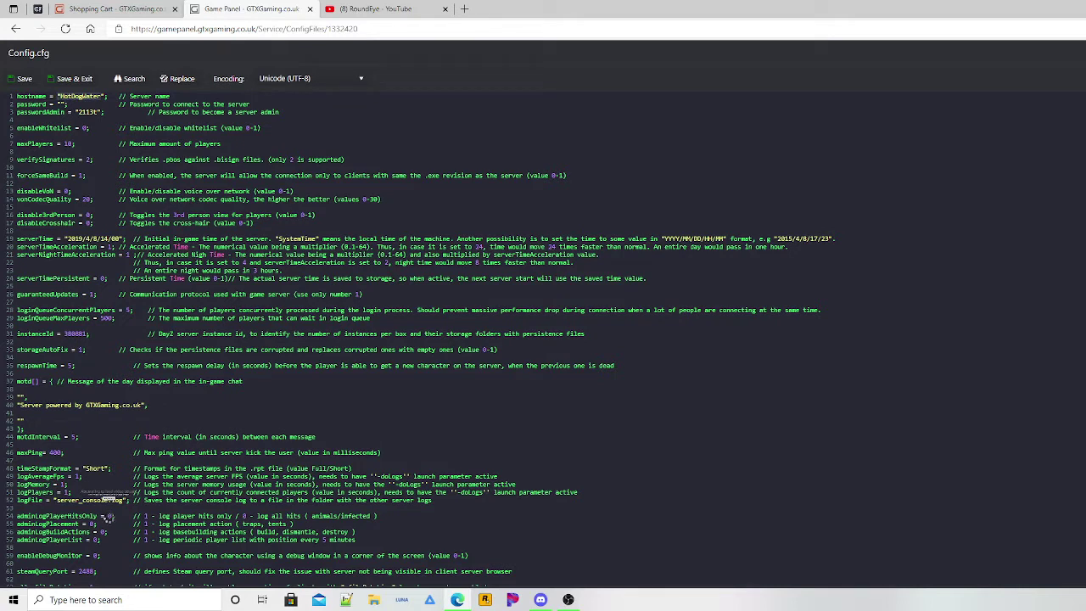
pyautogui.click(247, 154)
pyautogui.scroll(-2, 42, 133)
pyautogui.scroll(2, 53, 124)
pyautogui.scroll(-2, 108, 515)
pyautogui.scroll(2, 107, 515)
# Step: Try 1 for disable3rdPerson, then restore it to 0
pyautogui.press('BackSpace')
pyautogui.write('1')
pyautogui.press('BackSpace')
pyautogui.write('0')
pyautogui.scroll(-3, 109, 515)
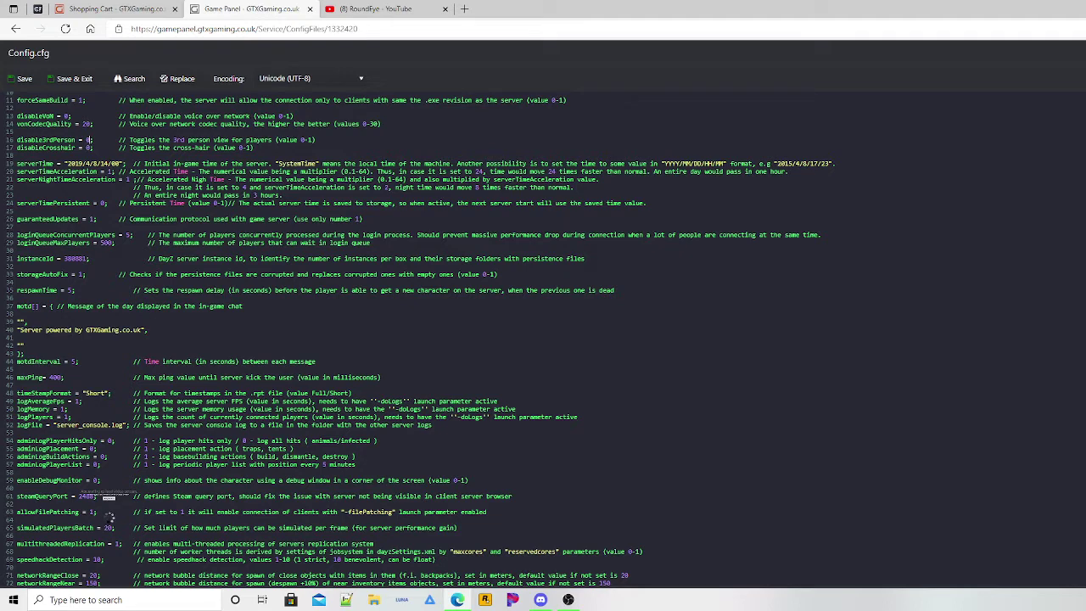
# Step: Enter 30 as the serverTimeAcceleration value and review the nearby time settings
pyautogui.press('BackSpace')
pyautogui.write('3')
pyautogui.write('0')
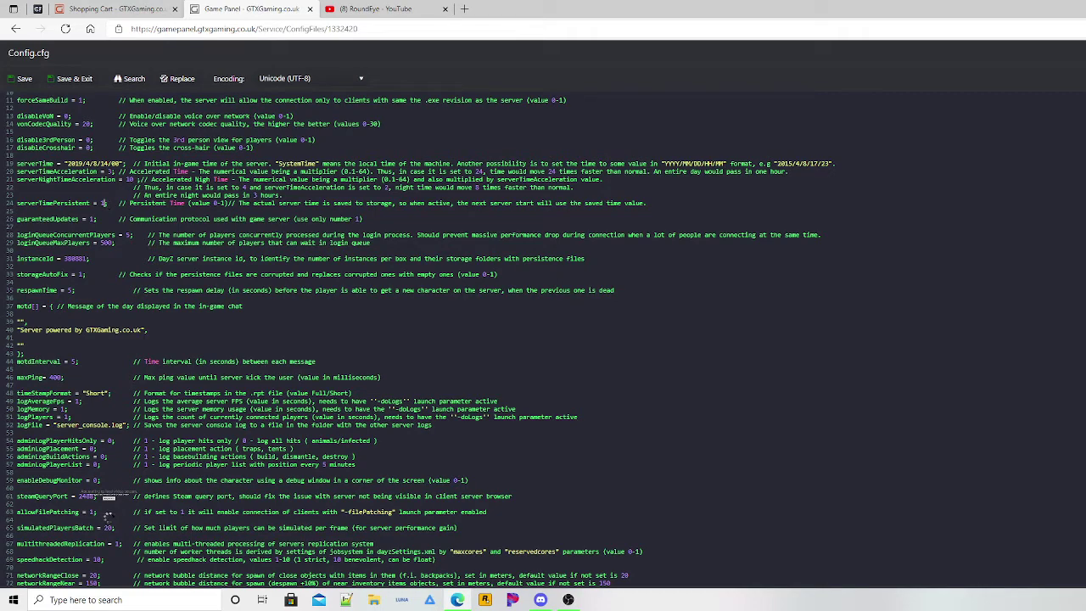
pyautogui.scroll(-3, 108, 513)
pyautogui.scroll(3, 108, 514)
pyautogui.scroll(-3, 108, 514)
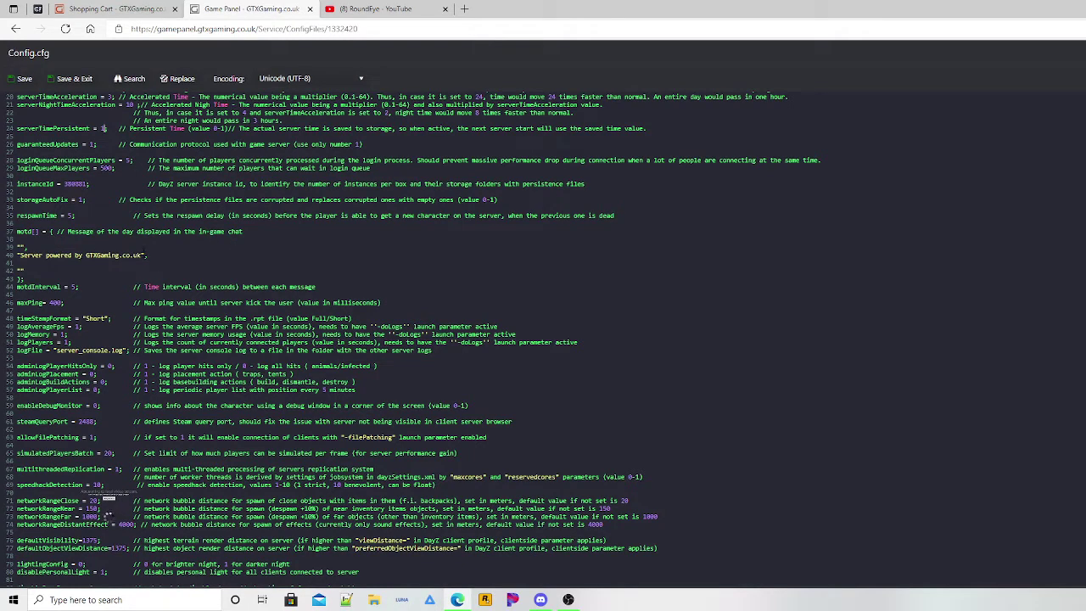
# Step: Delete the 'Server powered by GTXGaming.co.uk' message of the day
pyautogui.moveTo(141, 255); pyautogui.dragTo(19, 255)
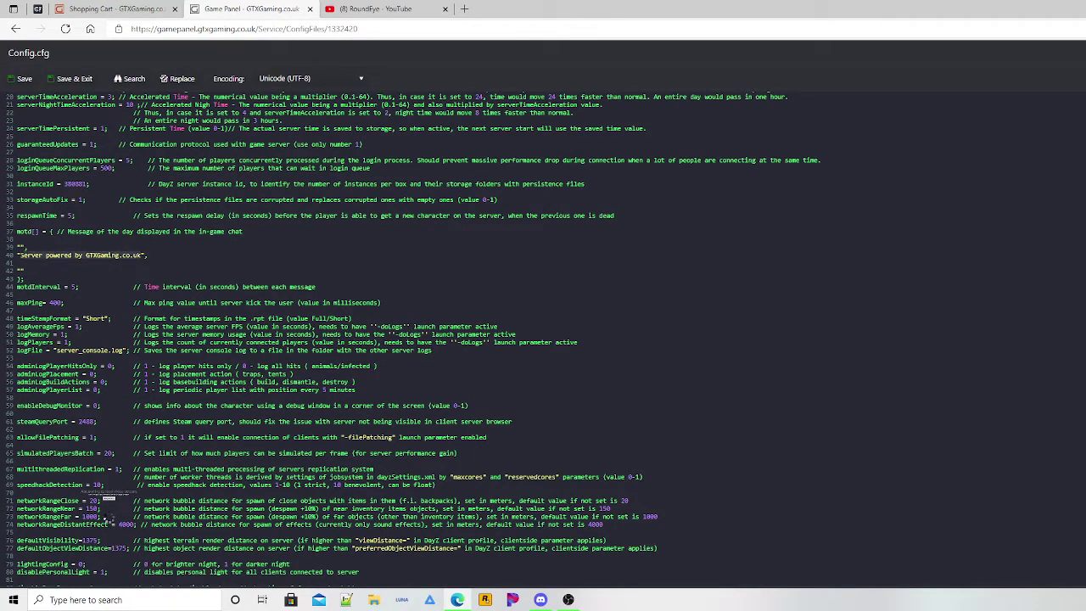
pyautogui.press('BackSpace')
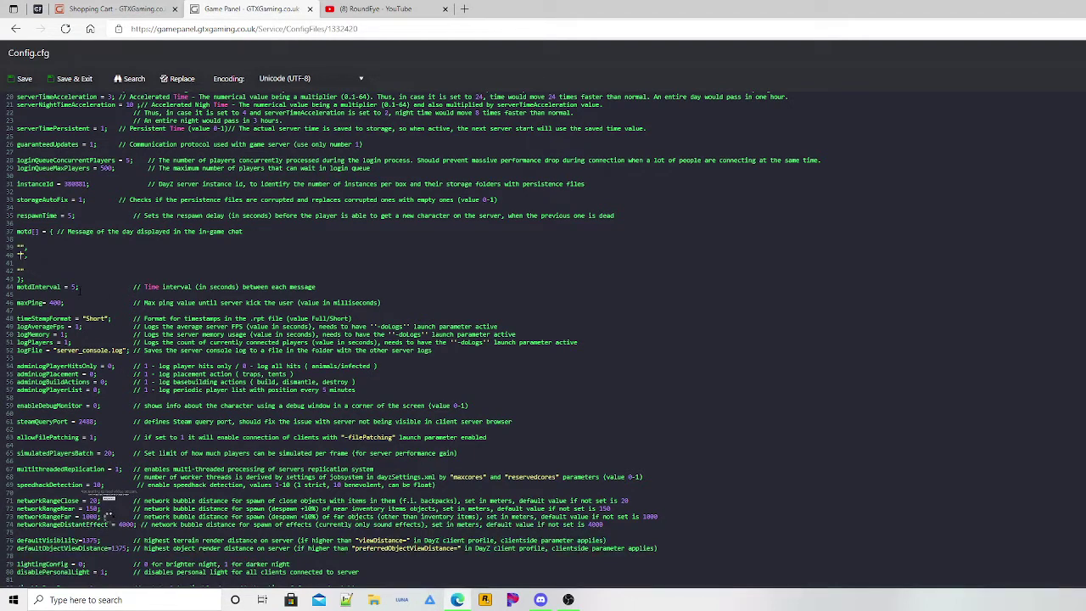
pyautogui.scroll(-2, 109, 513)
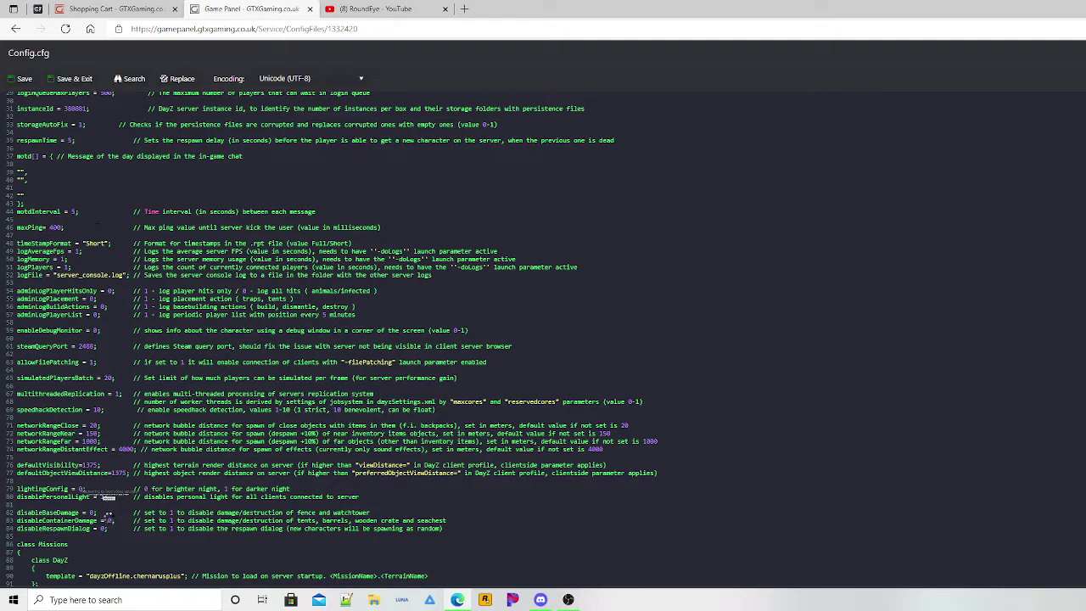
# Step: Change maxPing from 400 to 900
pyautogui.press('BackSpace')
pyautogui.write('90')
pyautogui.scroll(2, 110, 509)
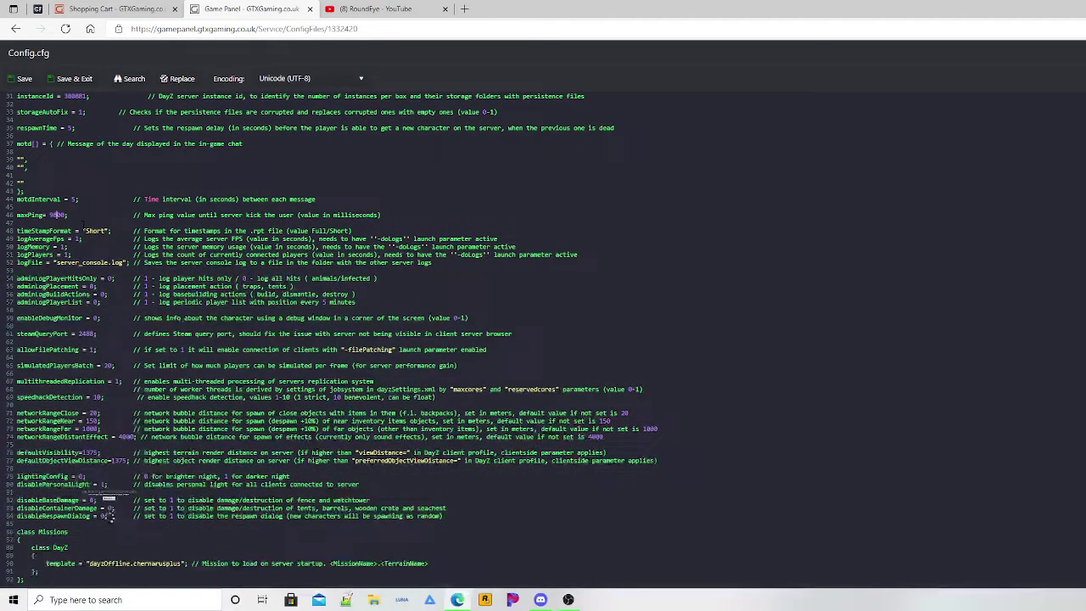
pyautogui.press('BackSpace')
pyautogui.scroll(-3, 110, 514)
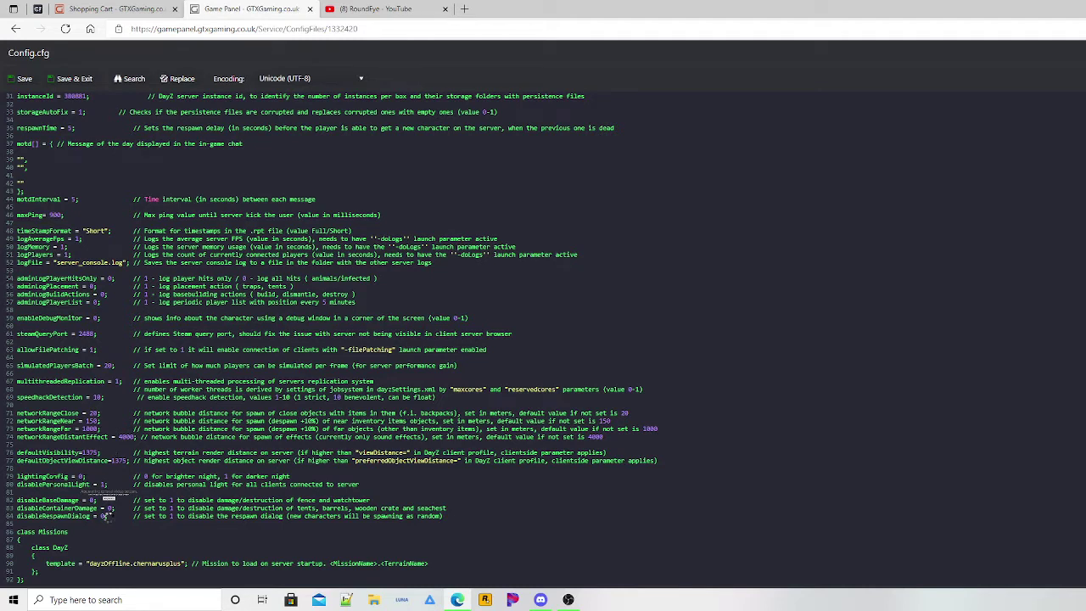
# Step: Set lightingConfig to 1, then Save & Exit Config.cfg
pyautogui.click(108, 516)
pyautogui.press('BackSpace')
pyautogui.write('1')
pyautogui.scroll(3, 106, 515)
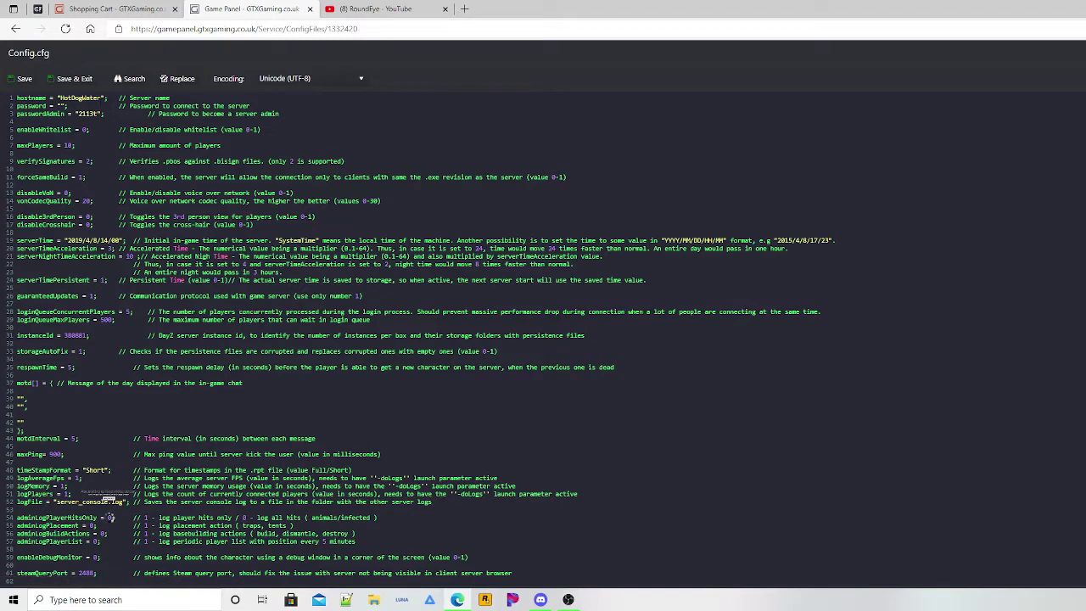
pyautogui.click(66, 82)
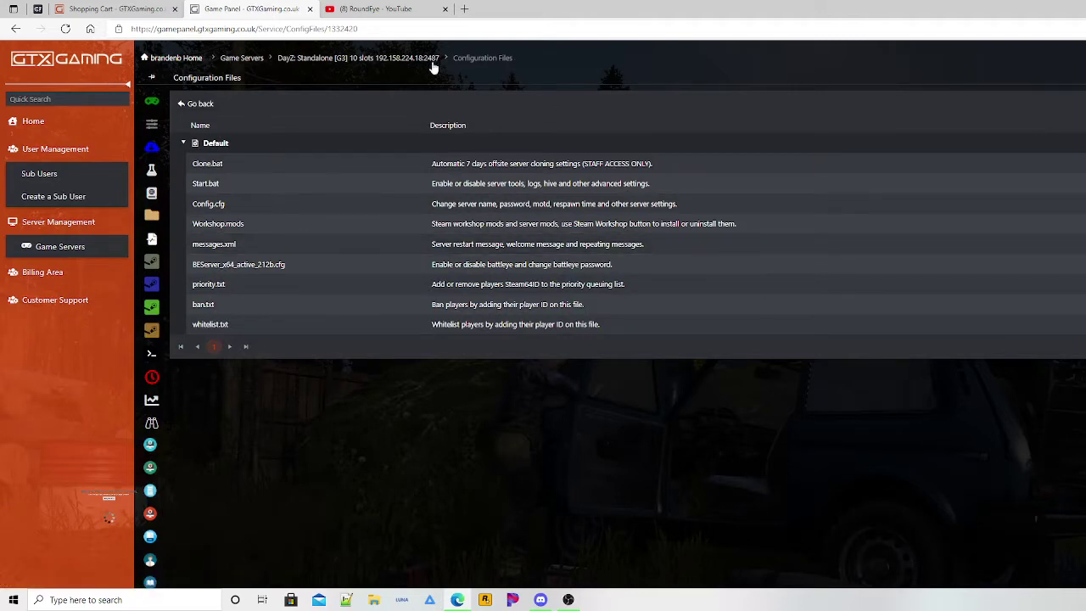
# Step: From the server overview, go to Mods > Tools and install DZSA Launcher Sync
pyautogui.click(384, 62)
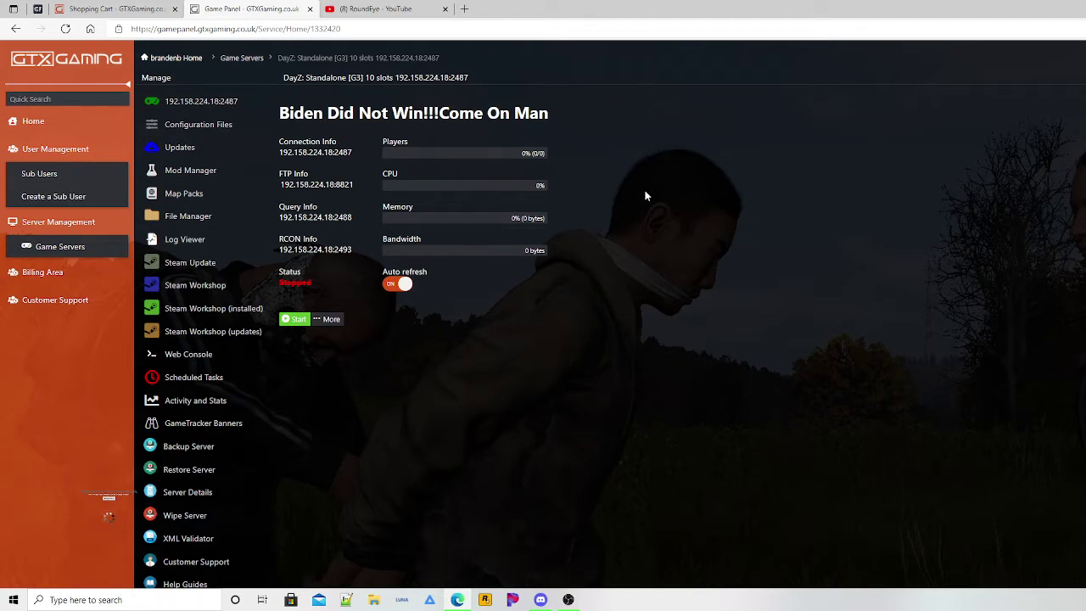
pyautogui.click(183, 177)
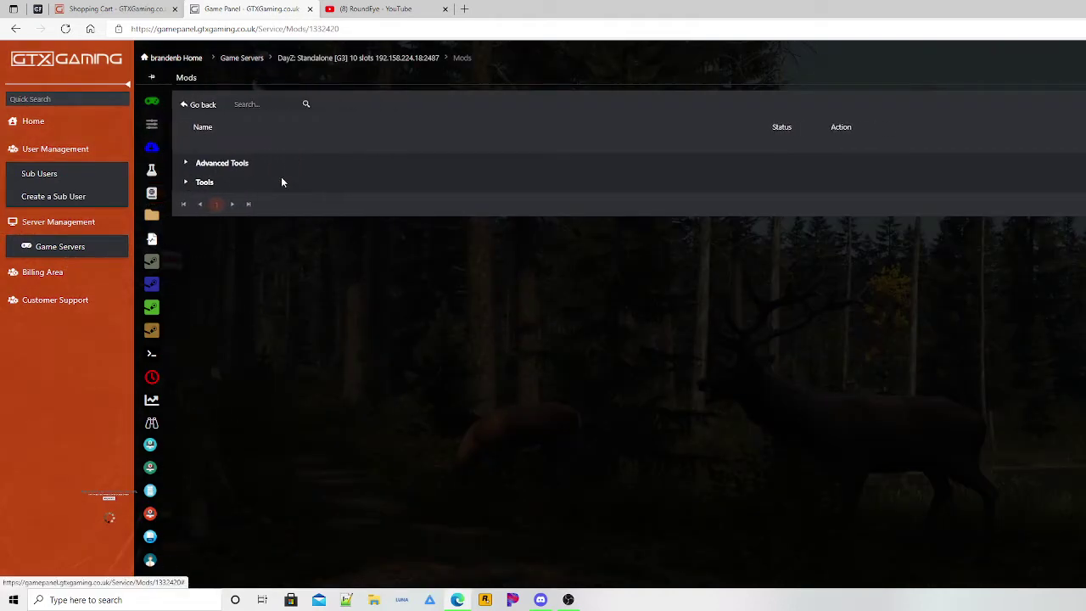
pyautogui.click(182, 183)
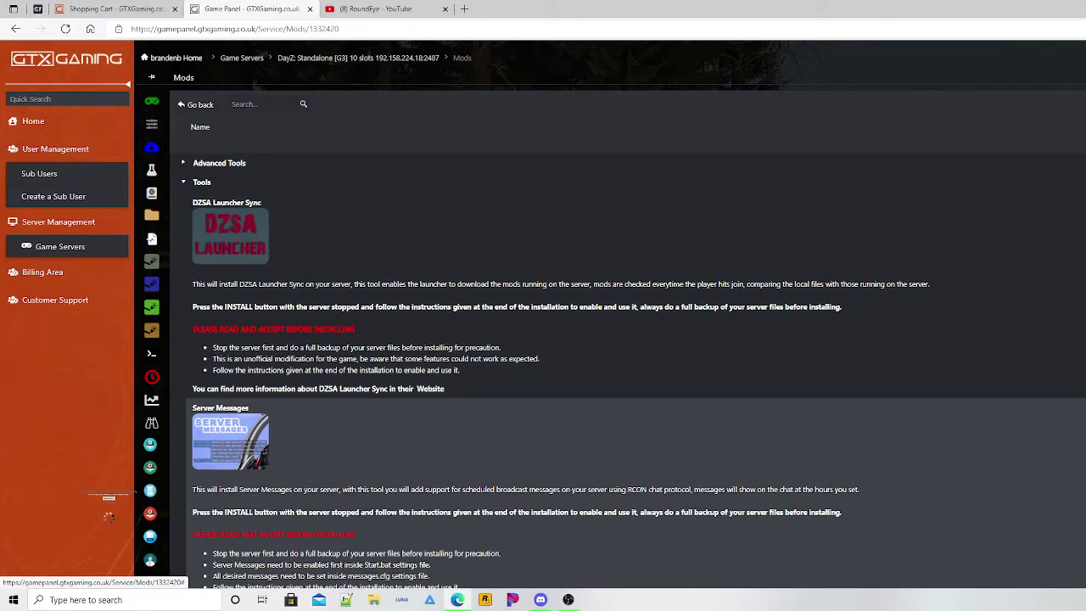
pyautogui.click(916, 260)
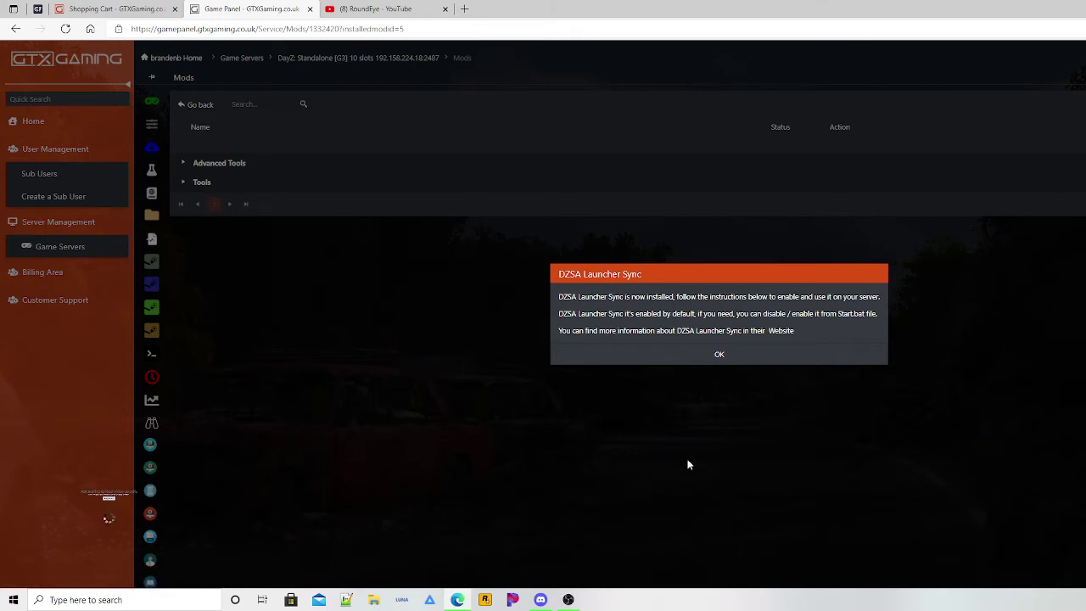
# Step: Acknowledge the DZSA Launcher Sync install notice and bring up the server's management menu
pyautogui.click(711, 362)
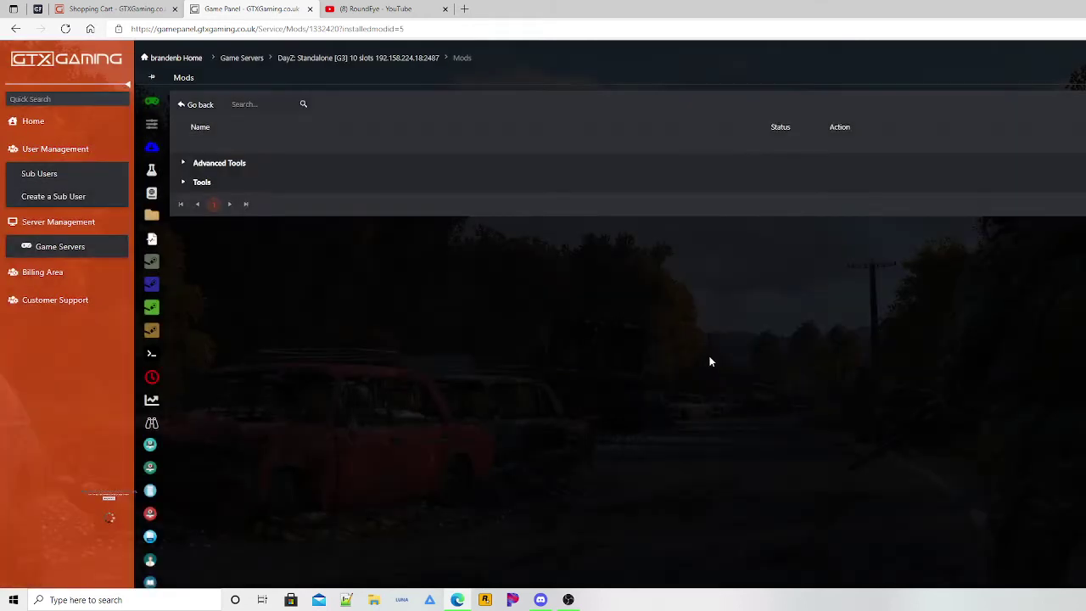
pyautogui.click(151, 77)
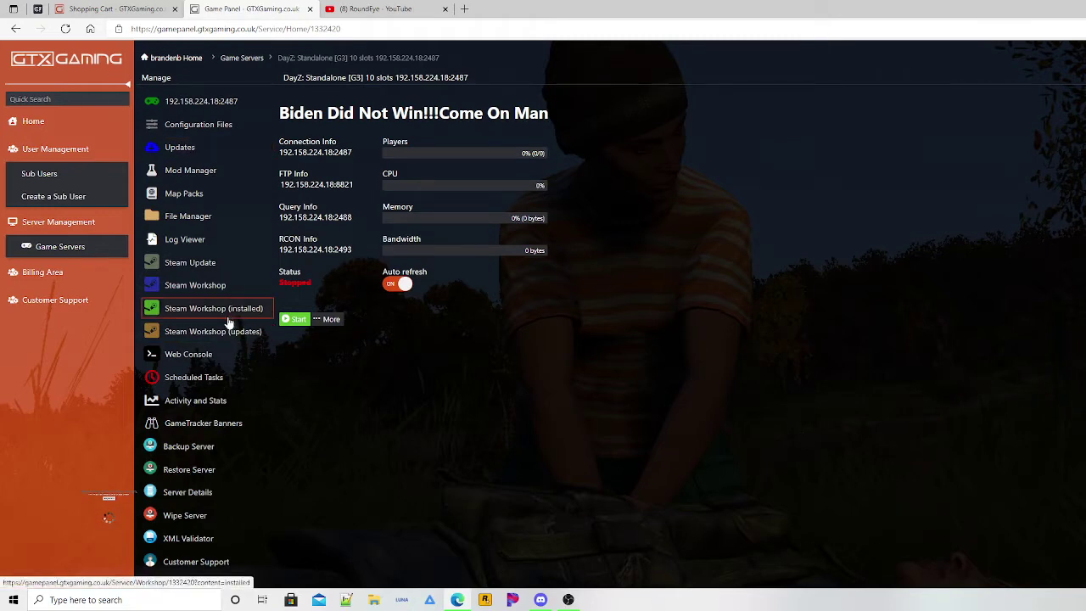
pyautogui.click(176, 288)
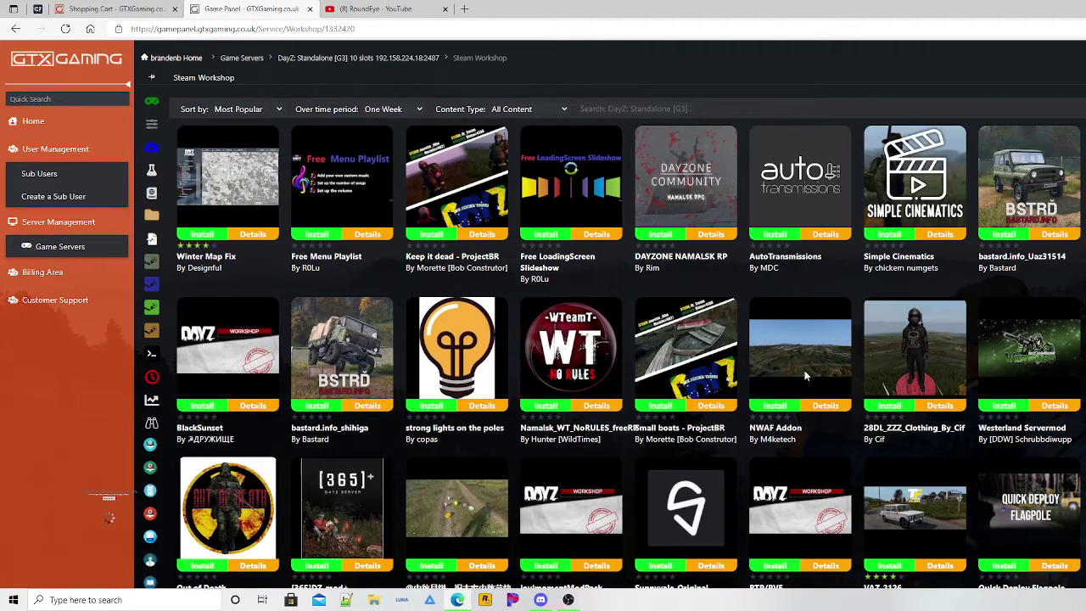
pyautogui.scroll(-1, 343, 352)
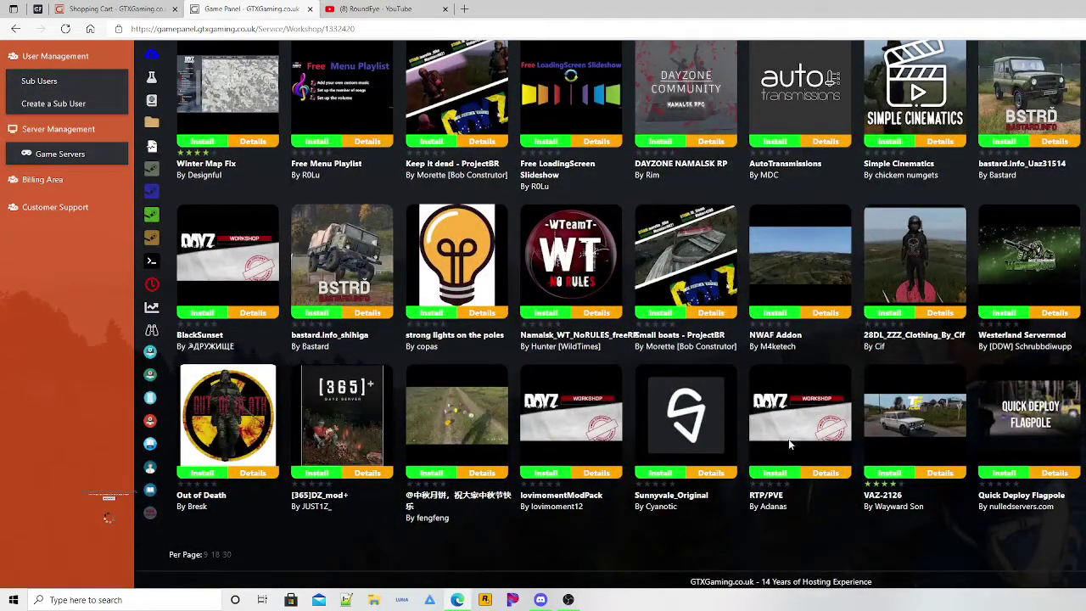
pyautogui.scroll(1, 897, 296)
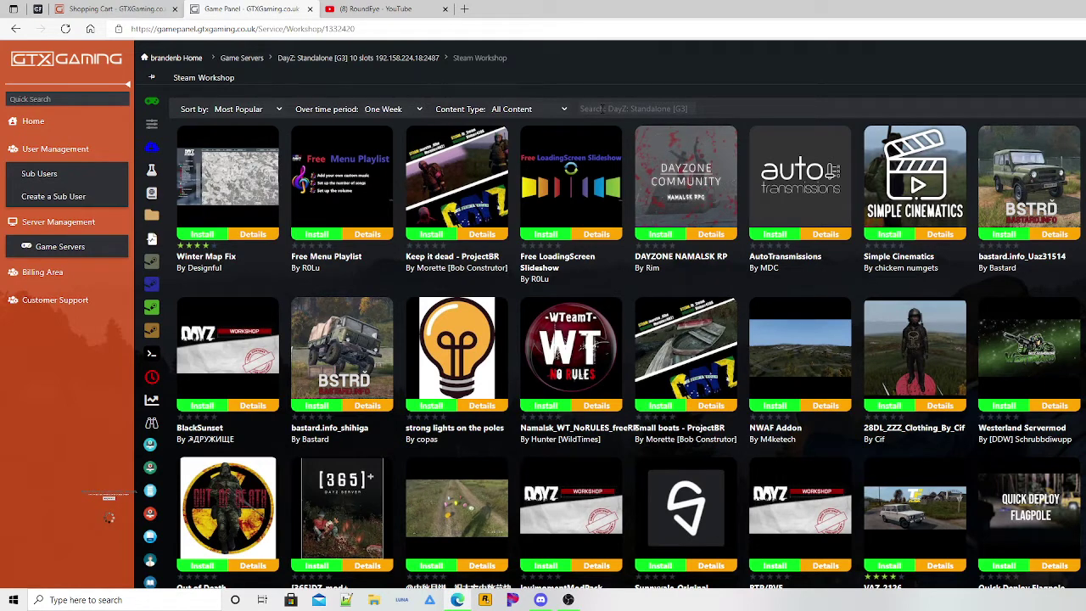
# Step: Search the workshop for 'cf', install CF, check the installed list, then return to all mods
pyautogui.write('cf')
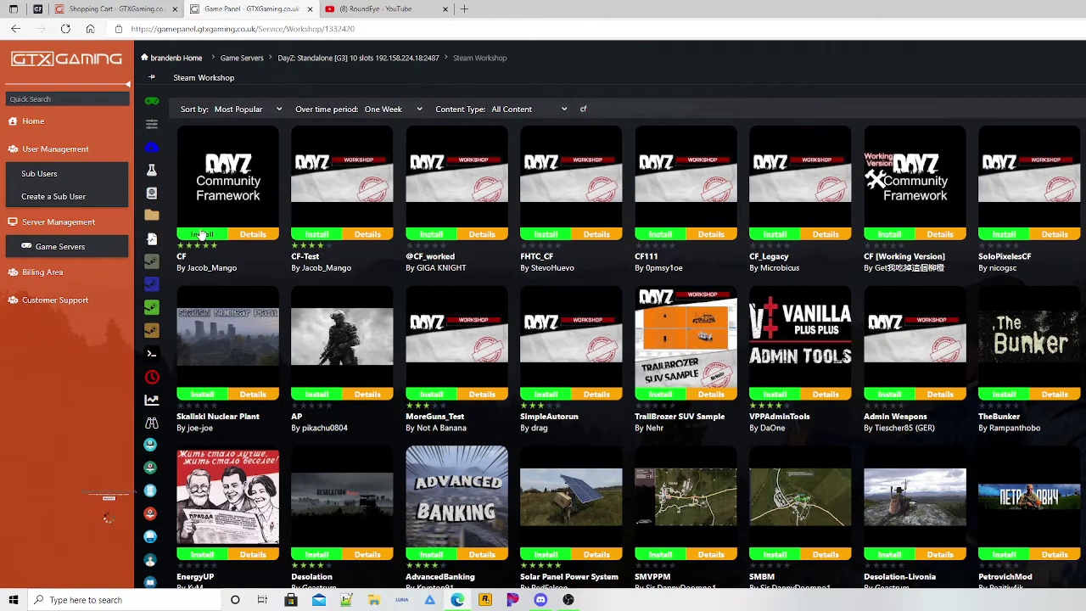
pyautogui.click(201, 235)
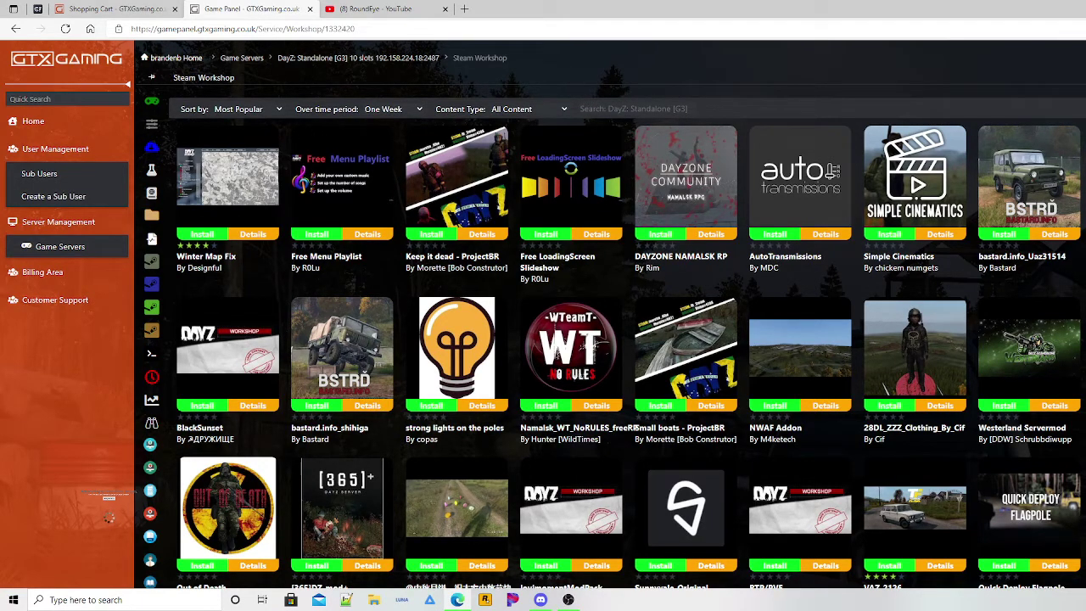
pyautogui.moveTo(151, 186)
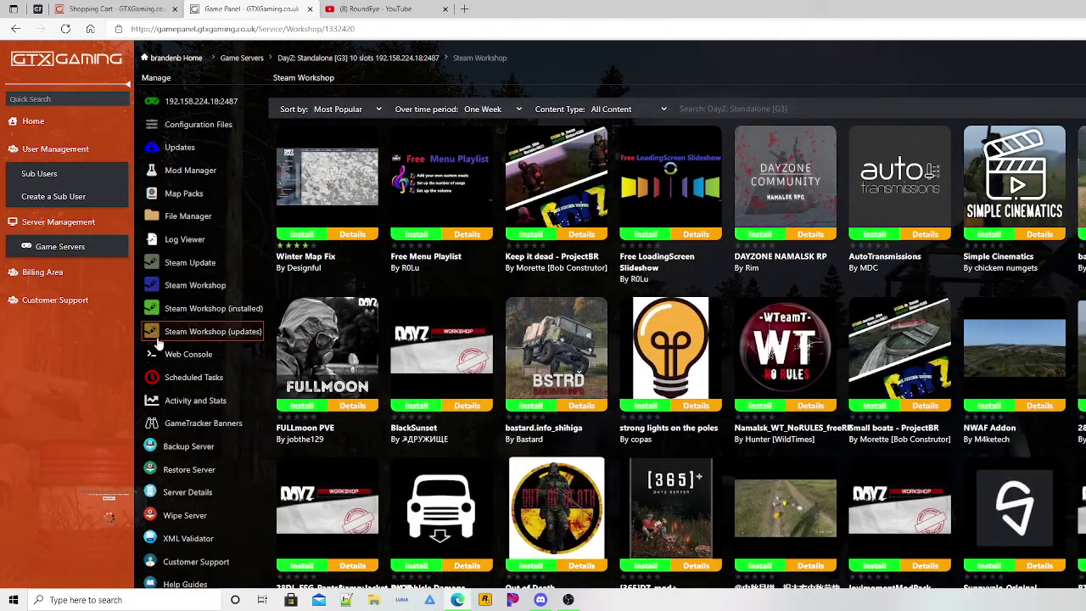
pyautogui.click(208, 308)
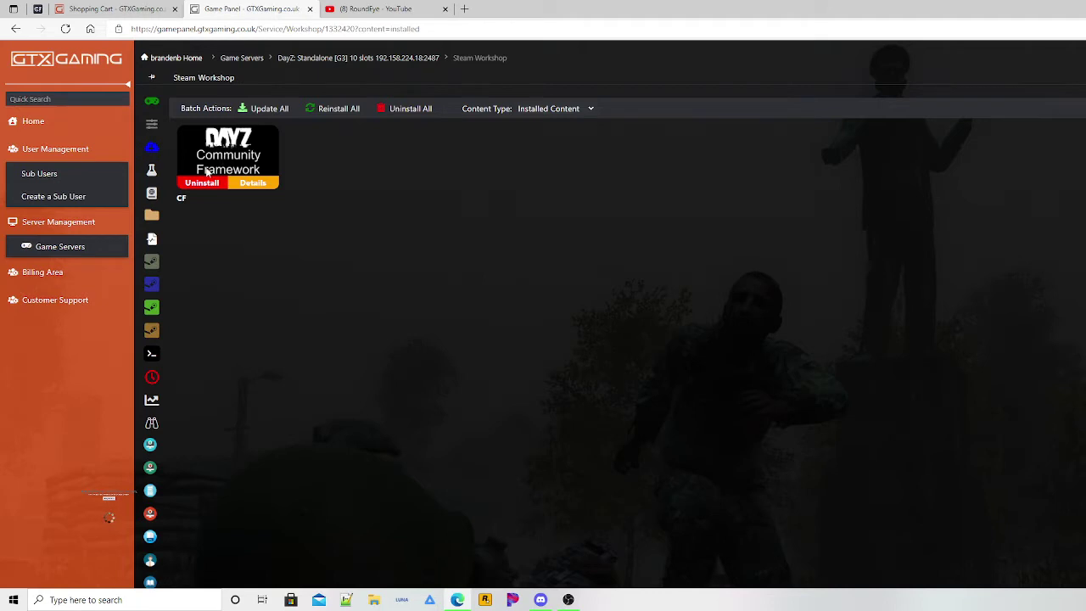
pyautogui.moveTo(168, 223)
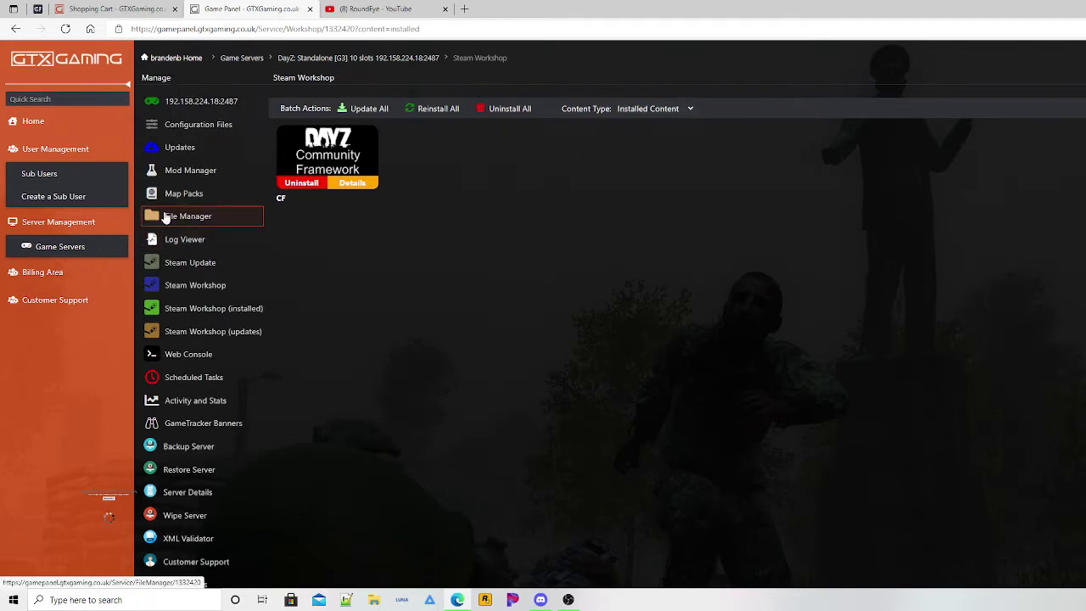
pyautogui.click(167, 291)
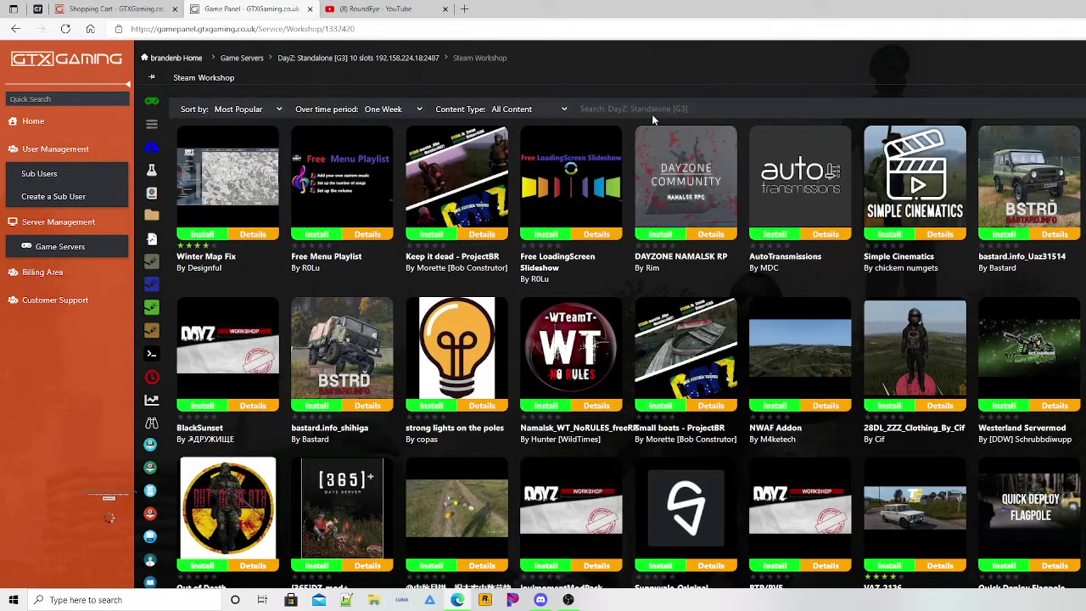
# Step: Search the workshop for 'takistan' and install TakistanPlus
pyautogui.click(650, 110)
pyautogui.write('takistan')
pyautogui.press('Return')
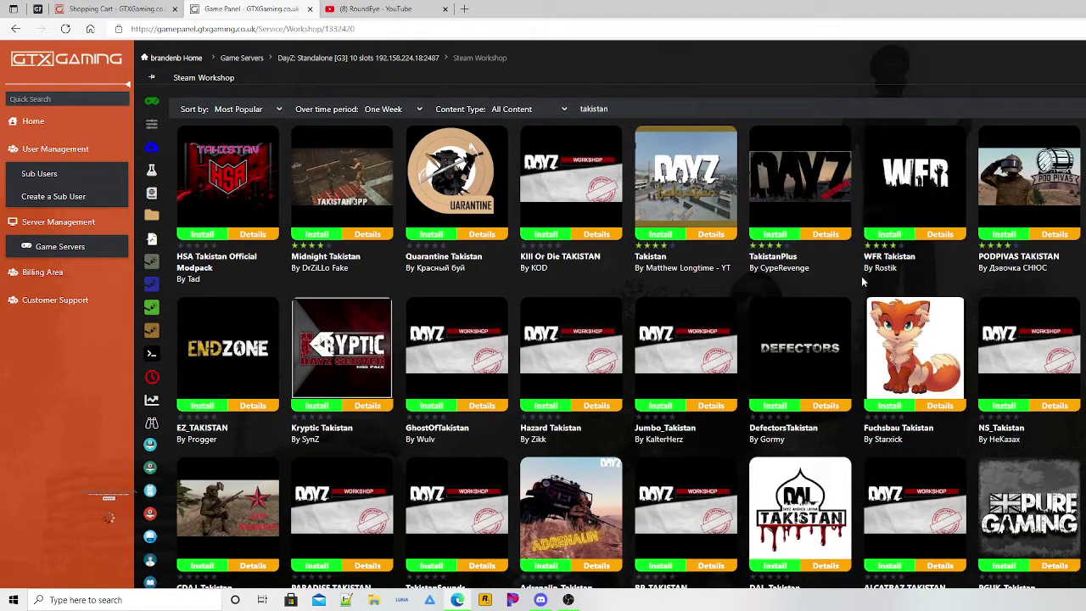
pyautogui.click(773, 234)
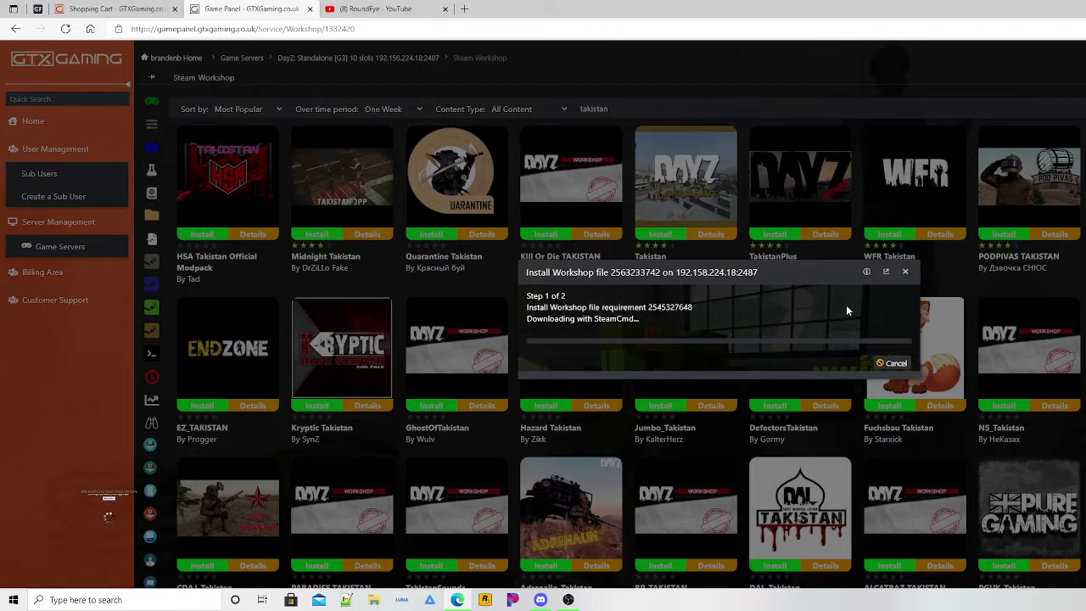
pyautogui.scroll(-3, 847, 311)
pyautogui.scroll(3, 847, 309)
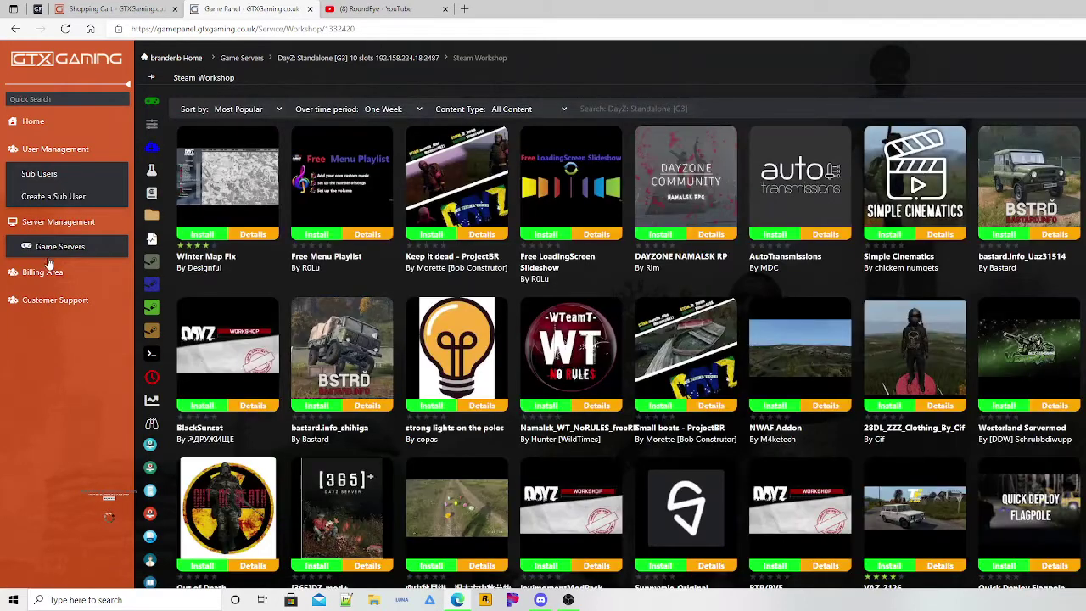
pyautogui.moveTo(146, 222)
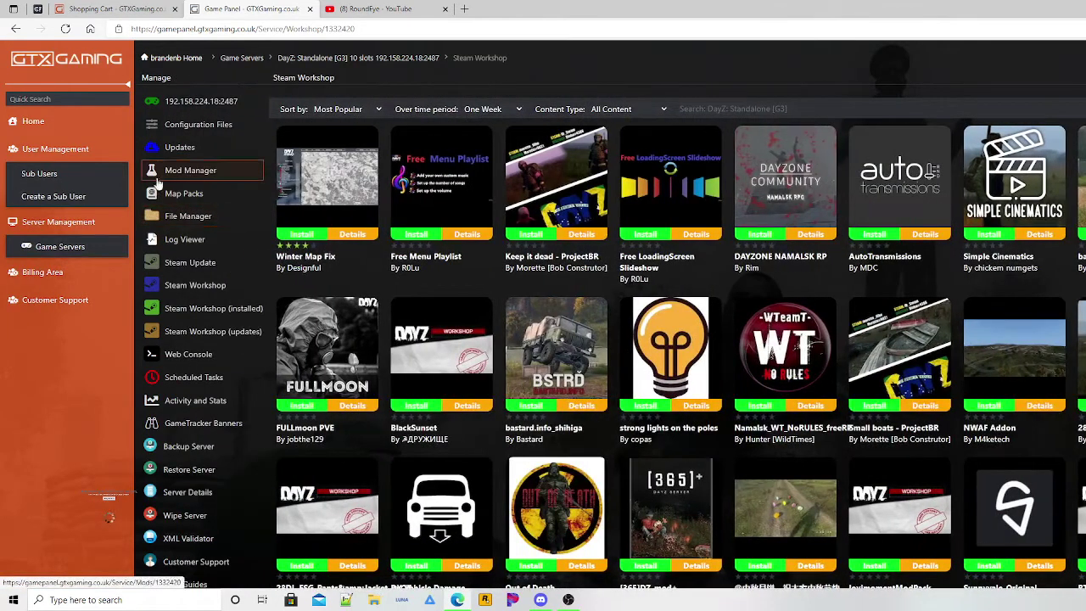
pyautogui.click(187, 310)
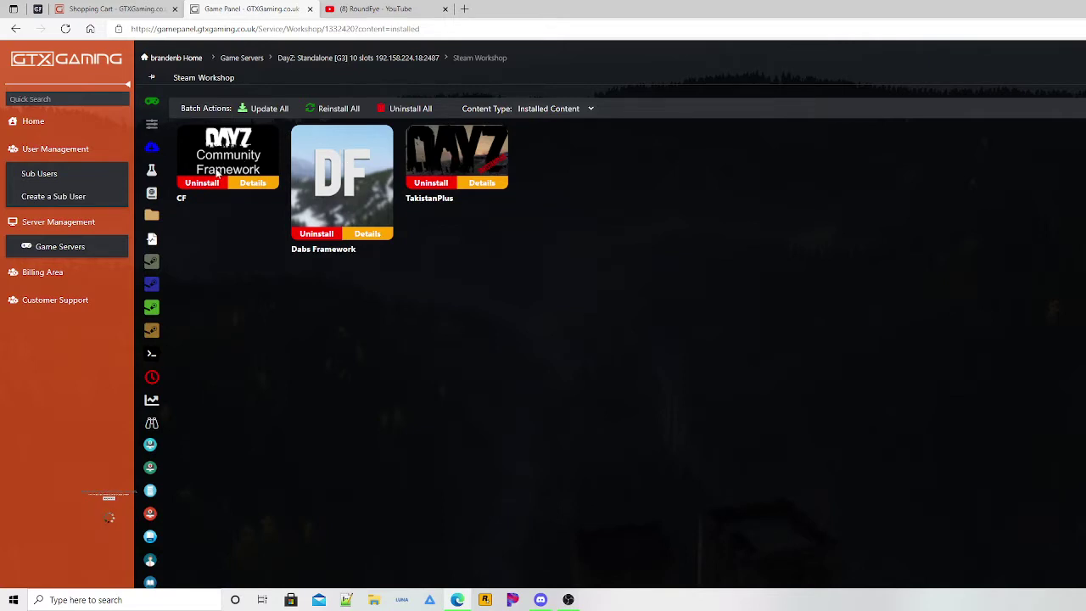
pyautogui.click(156, 215)
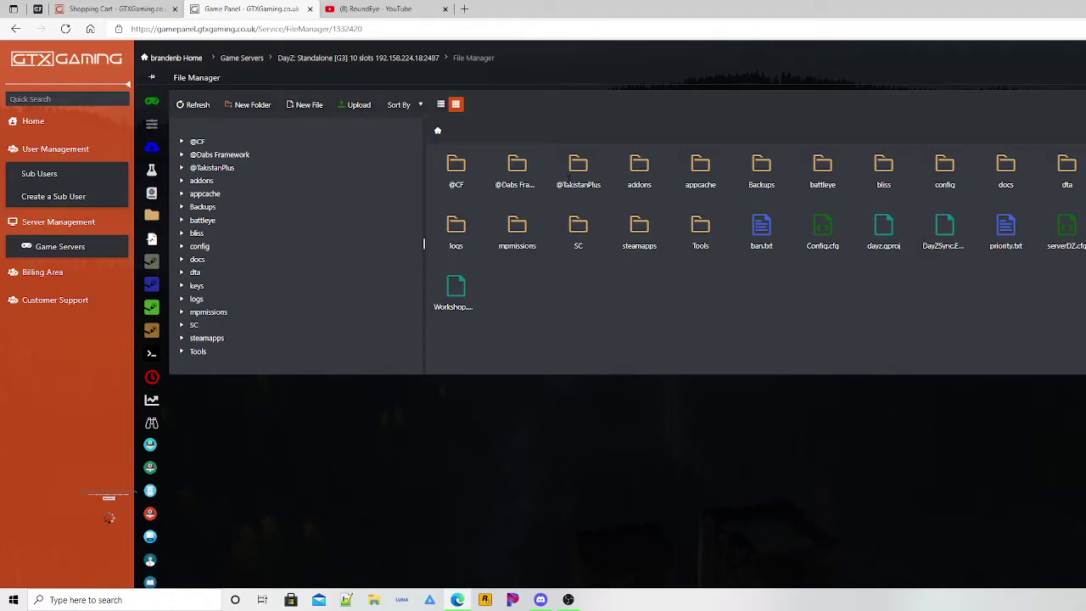
pyautogui.click(578, 180)
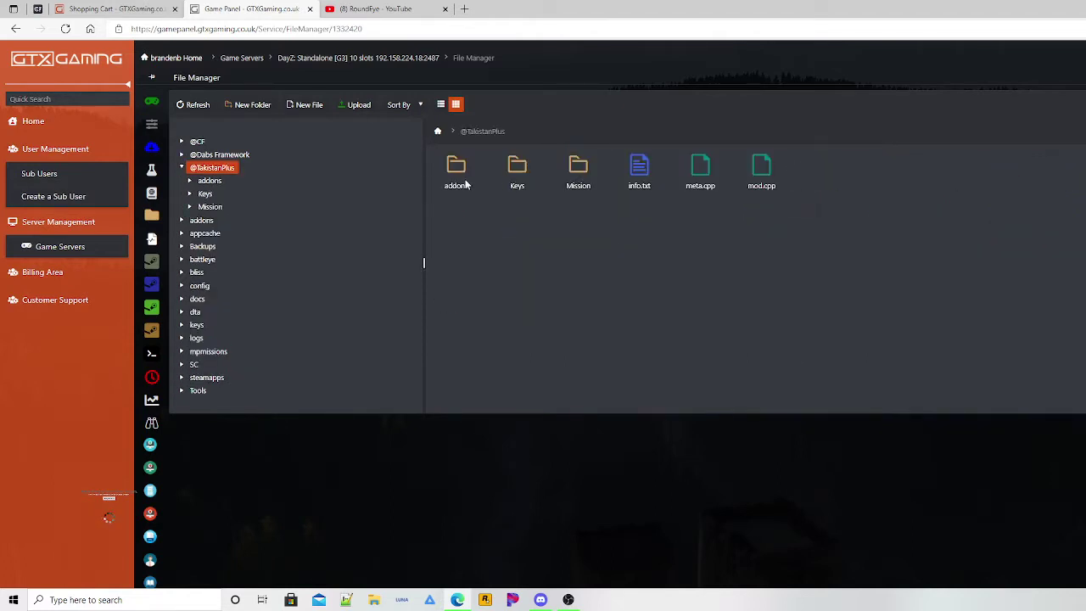
pyautogui.click(574, 174)
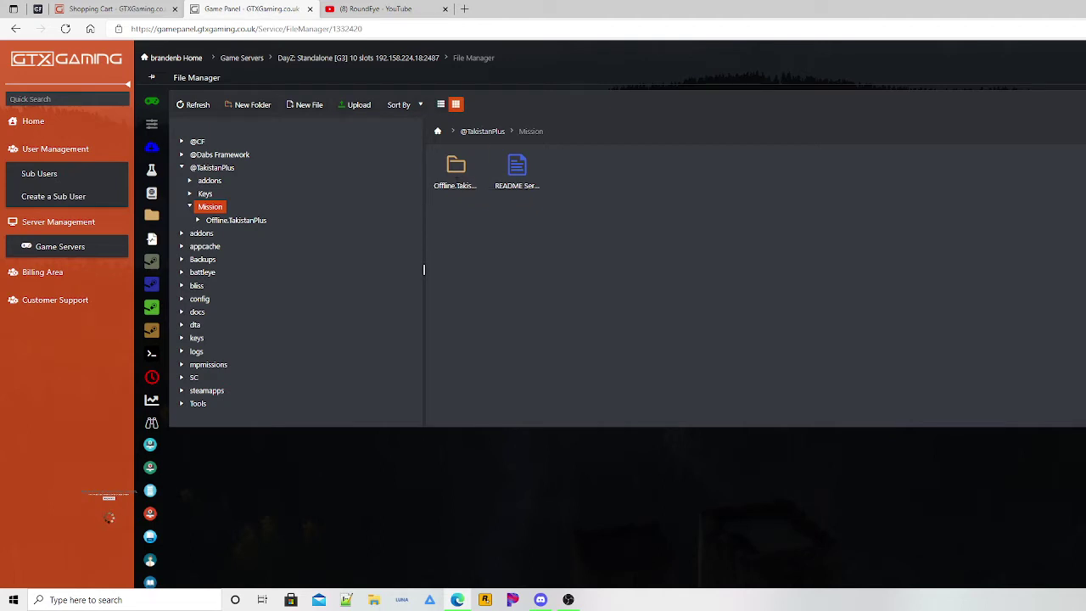
pyautogui.click(456, 174)
pyautogui.moveTo(455, 174); pyautogui.dragTo(207, 367)
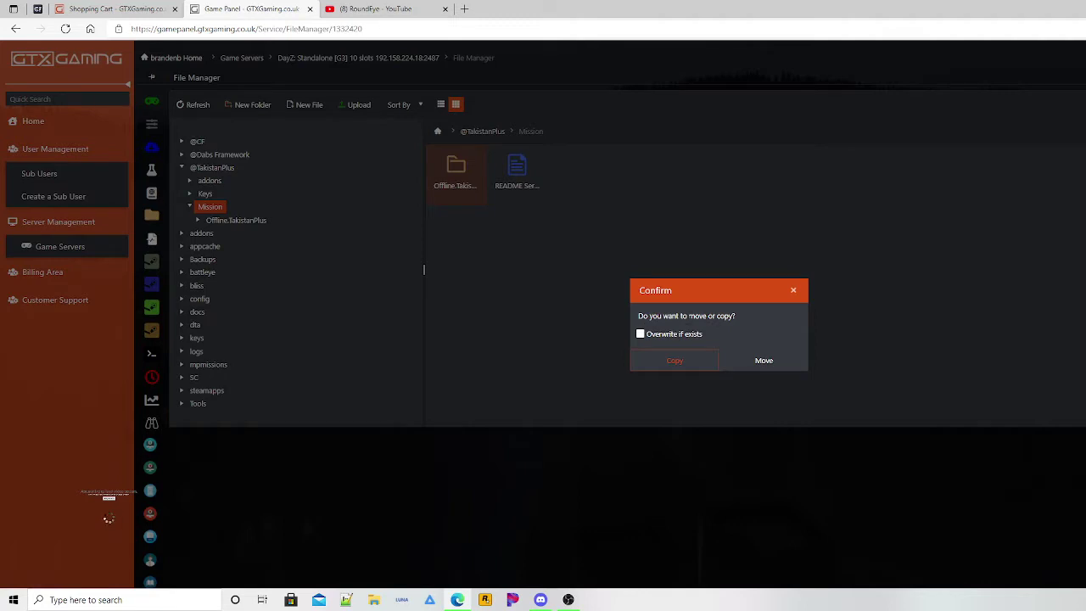
pyautogui.click(690, 360)
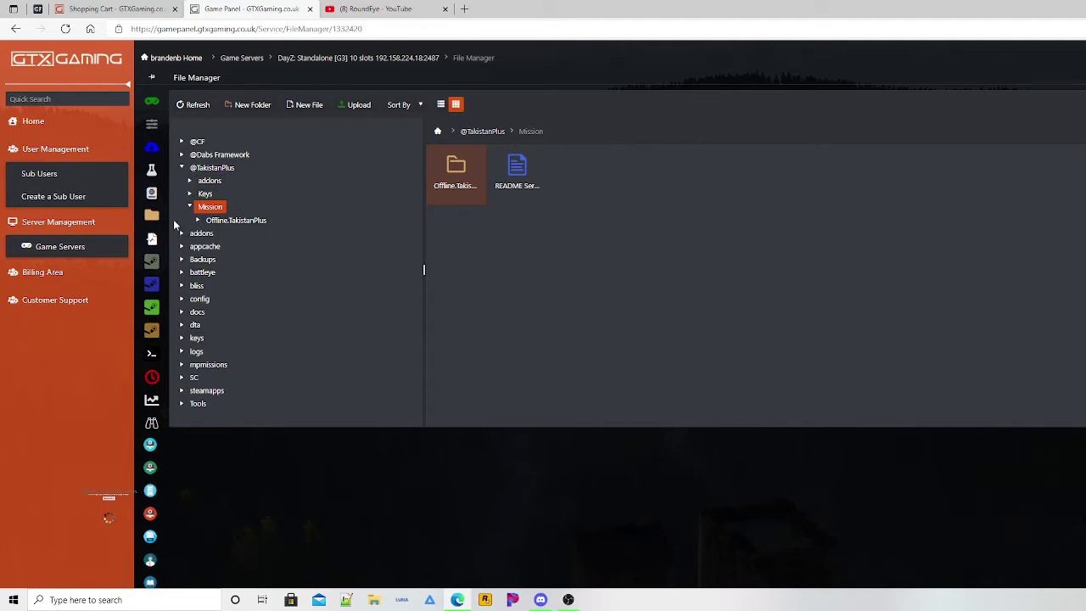
# Step: Browse mpmissions to the copied Offline.TakistanPlus folder, leaving its name unchanged
pyautogui.moveTo(160, 219)
pyautogui.click(222, 365)
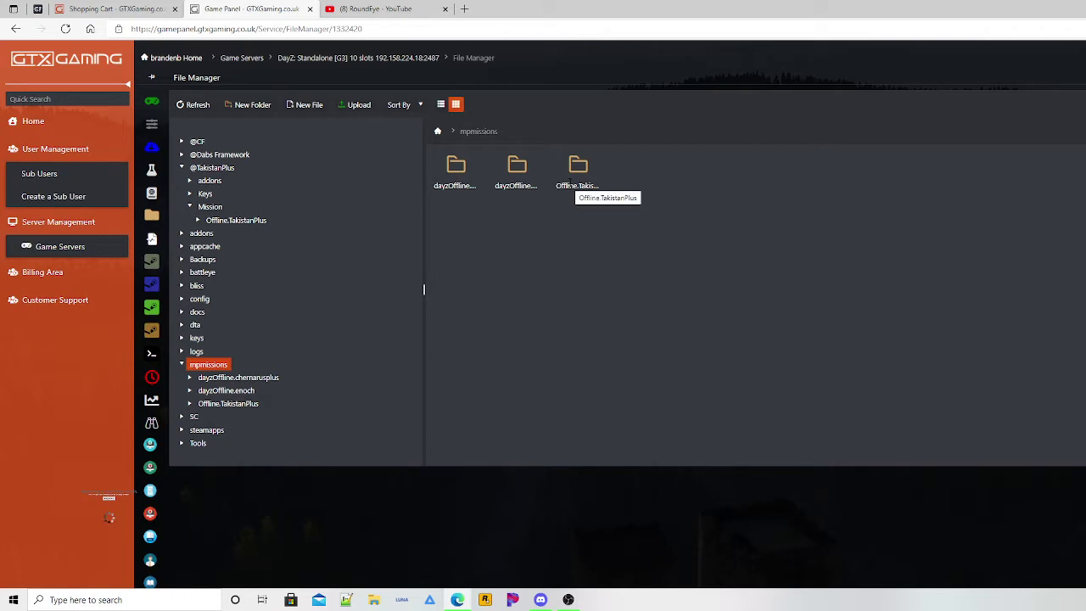
pyautogui.doubleClick(580, 169)
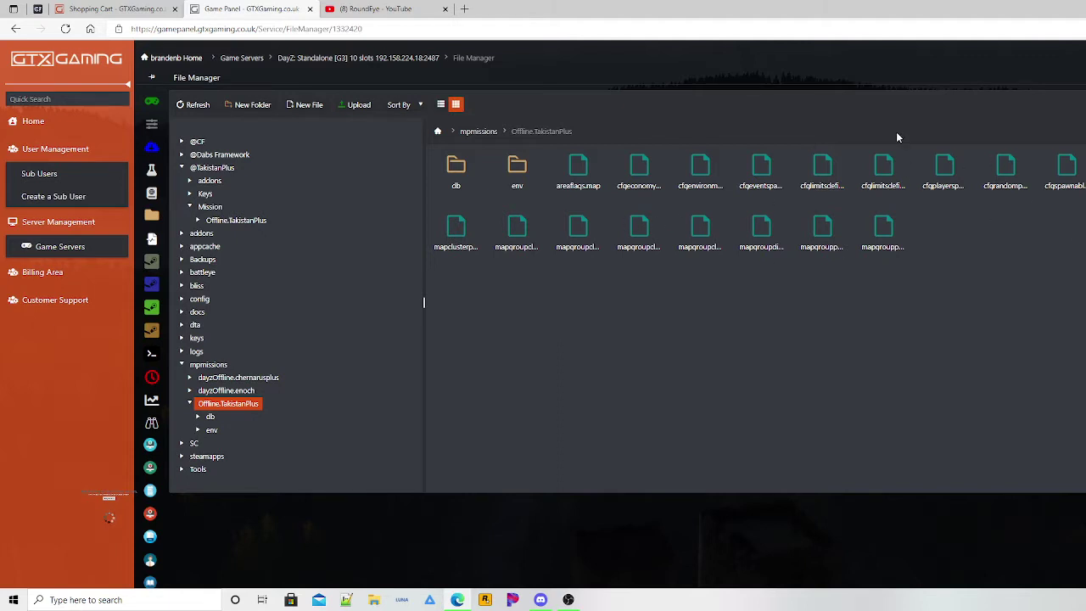
pyautogui.click(494, 133)
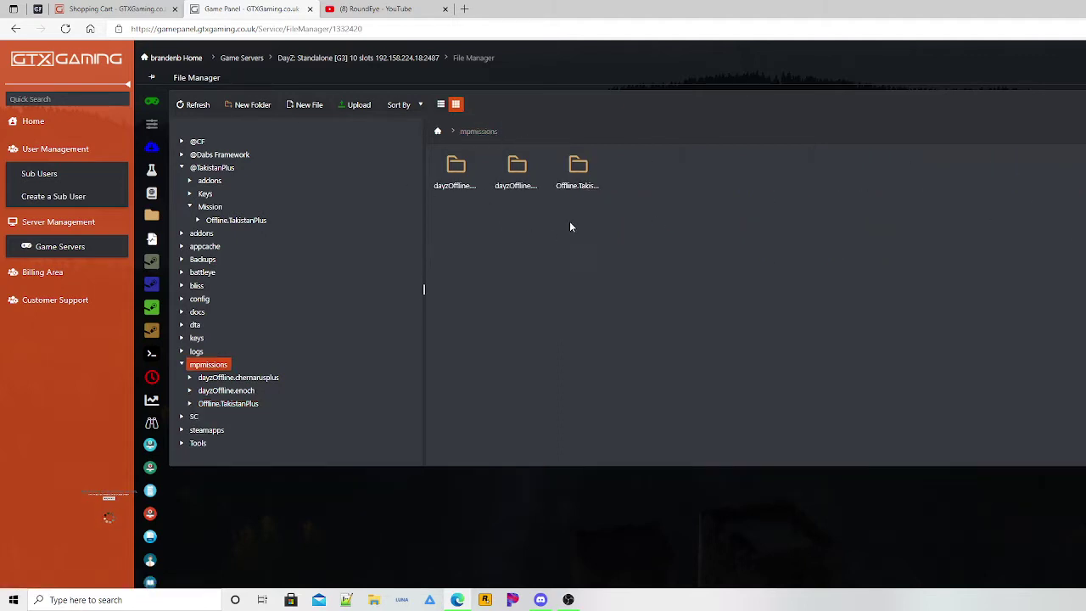
pyautogui.click(576, 193)
pyautogui.rightClick(577, 188)
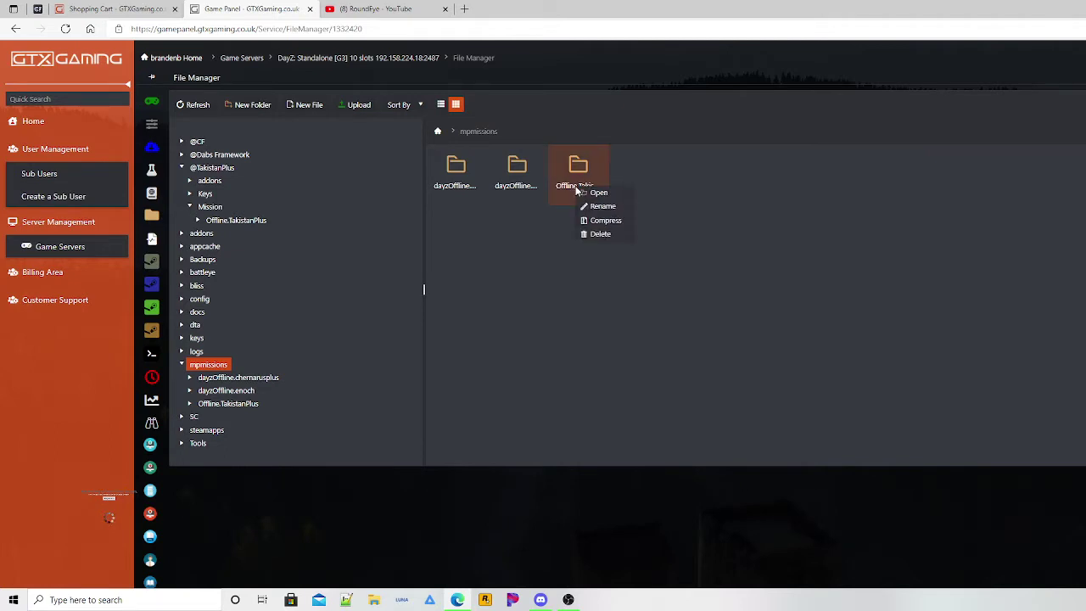
pyautogui.click(601, 208)
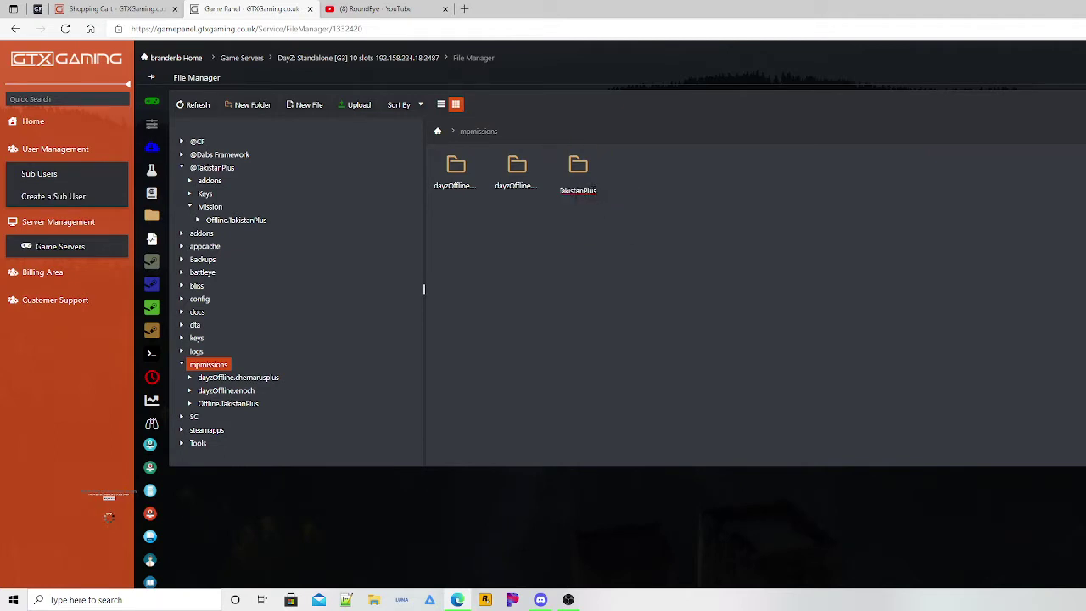
pyautogui.moveTo(596, 191); pyautogui.dragTo(538, 201)
pyautogui.rightClick(575, 192)
pyautogui.click(679, 194)
# Step: Show Offline.TakistanPlus's db, env, init.c and cfg files and copy the folder name 'Offline.TakistanPlus'
pyautogui.click(576, 181)
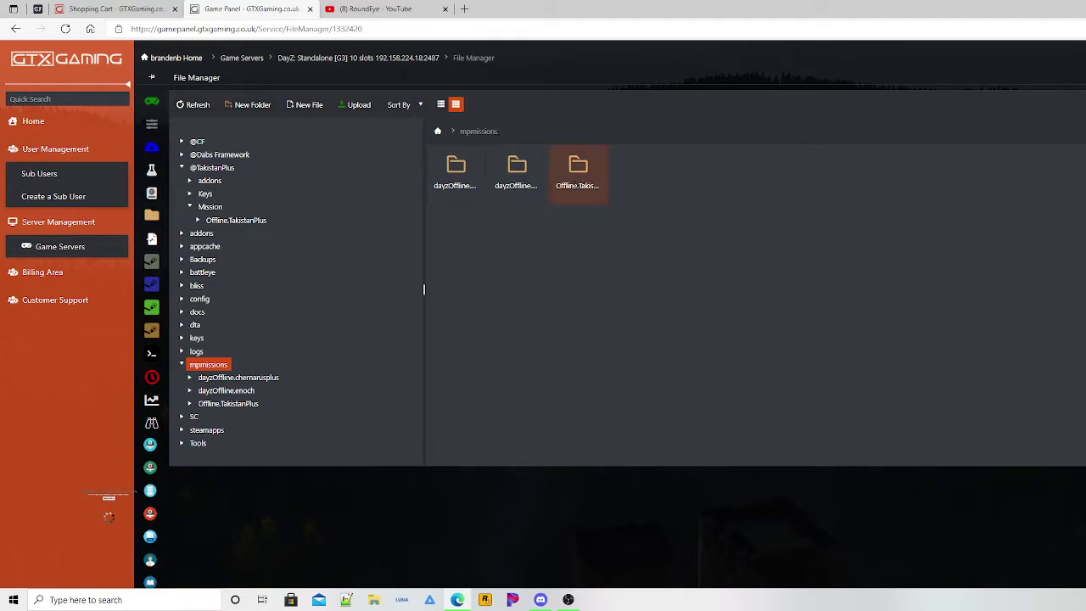
pyautogui.doubleClick(578, 170)
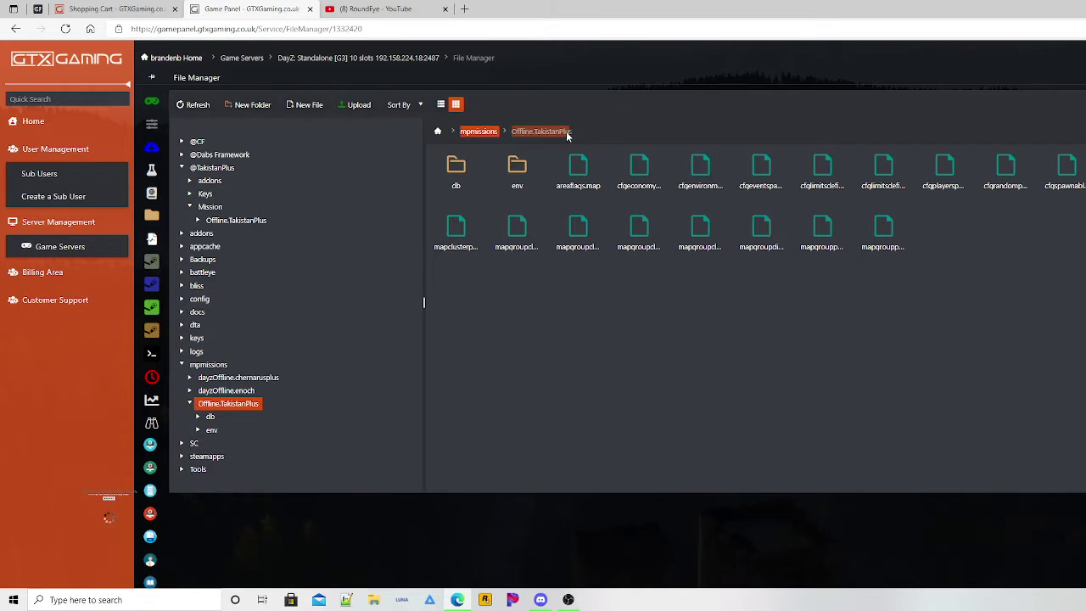
pyautogui.moveTo(567, 132); pyautogui.dragTo(549, 134)
pyautogui.moveTo(591, 133); pyautogui.dragTo(510, 134)
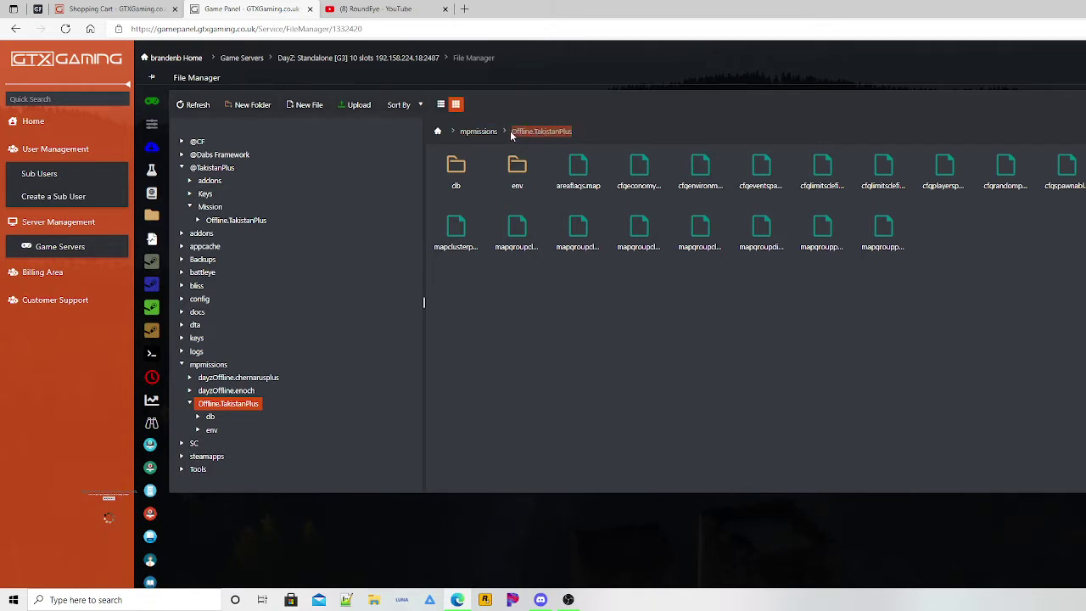
pyautogui.rightClick(554, 131)
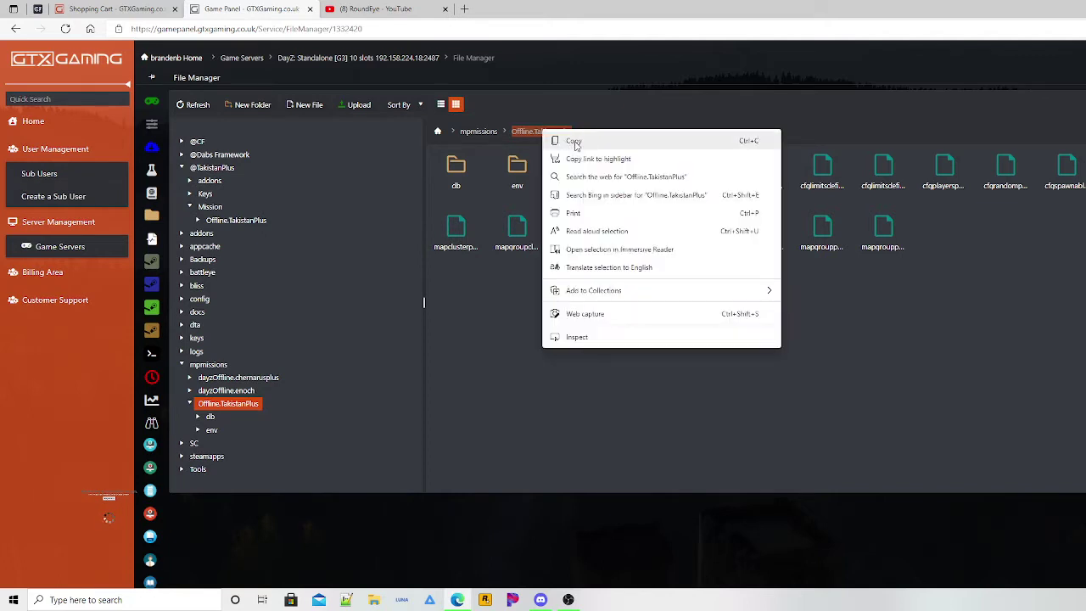
pyautogui.click(575, 144)
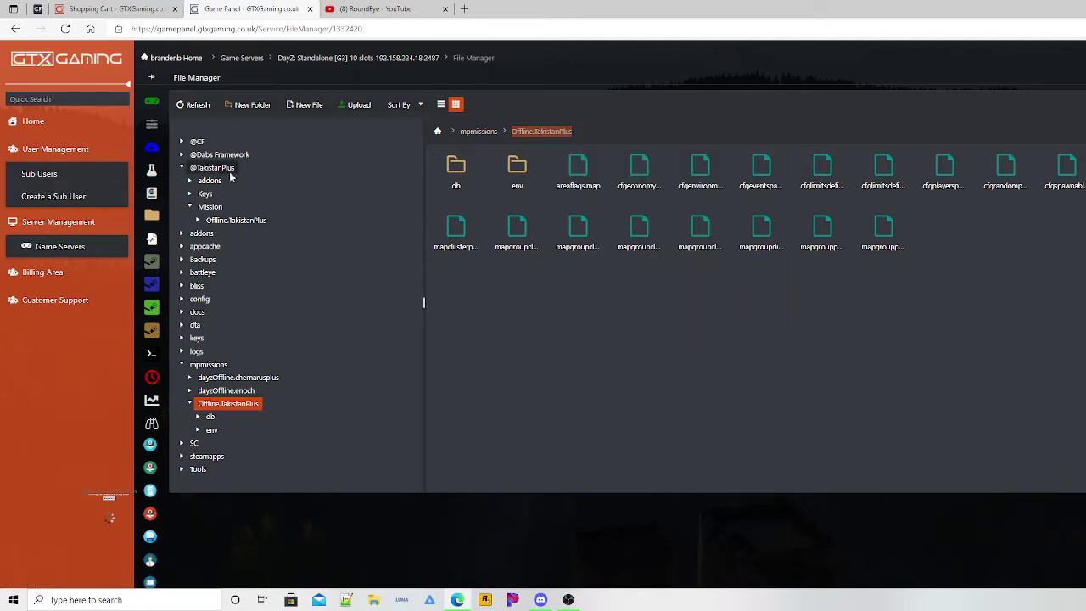
pyautogui.moveTo(151, 112)
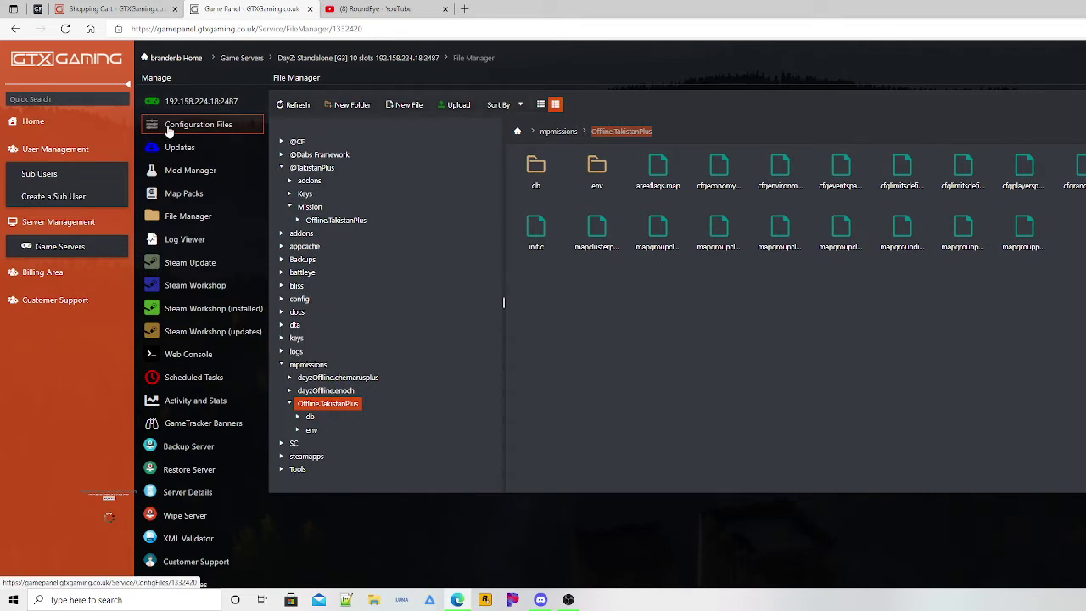
# Step: Replace the Config.cfg mission template dayzOffline.chernarusplus with Offline.TakistanPlus and save the file
pyautogui.click(212, 131)
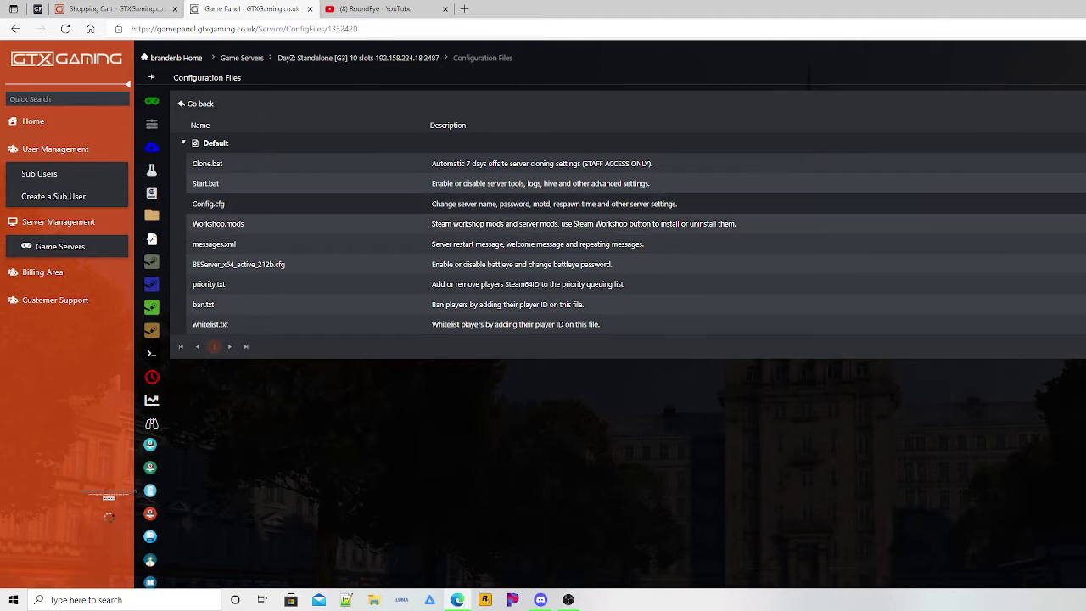
pyautogui.click(1063, 204)
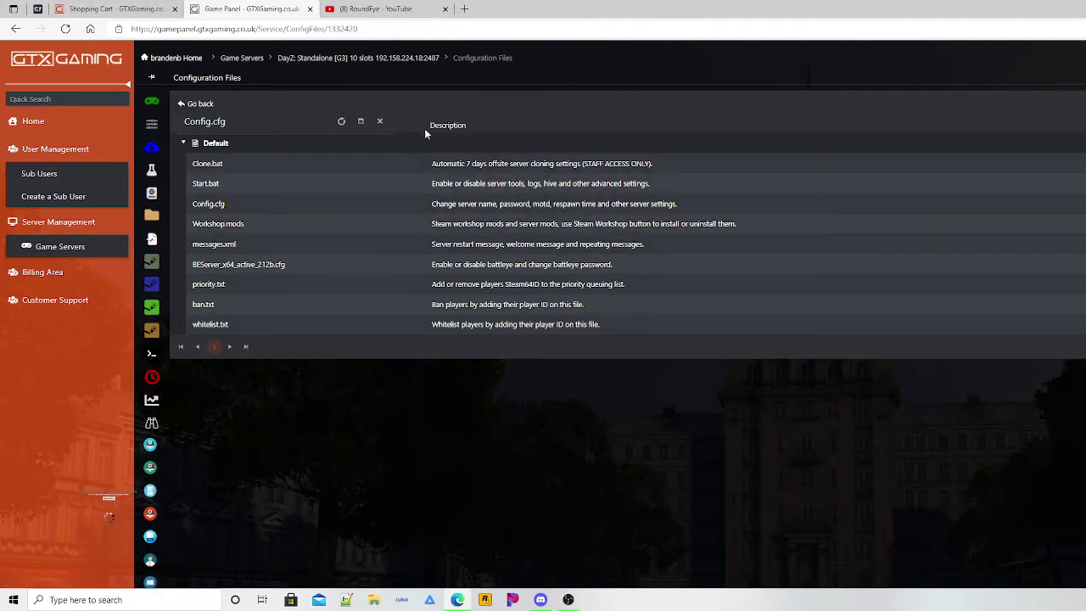
pyautogui.click(360, 120)
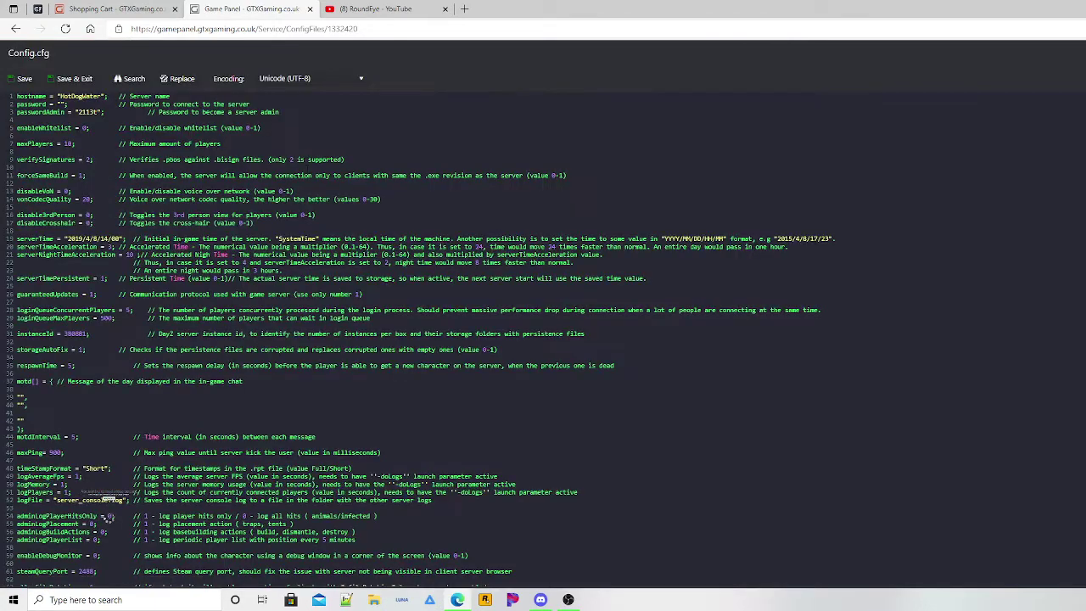
pyautogui.scroll(-5, 108, 515)
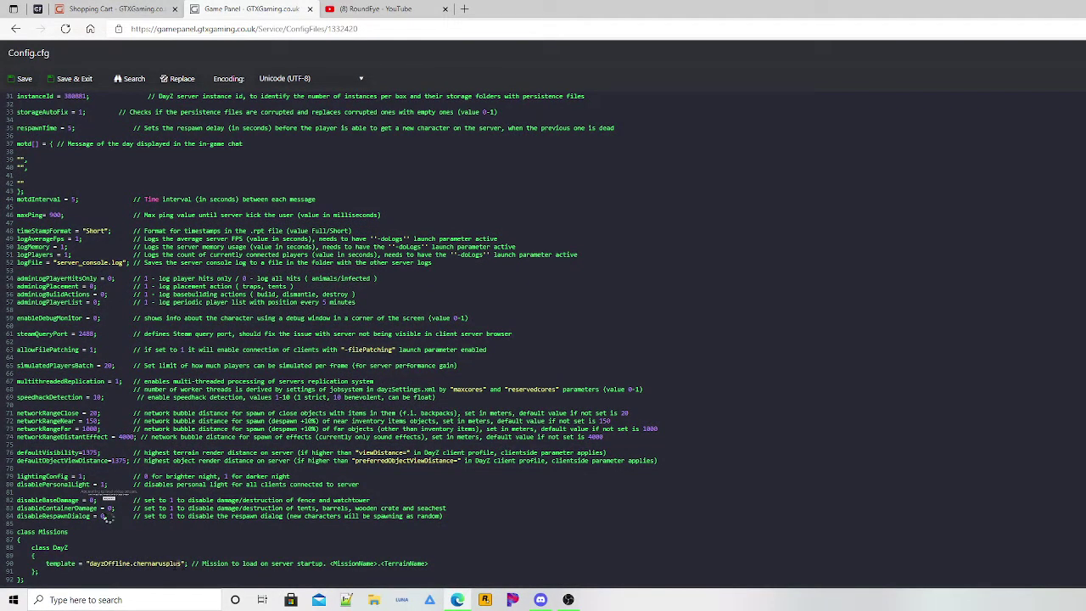
pyautogui.hotkey('shift', 'Left')
pyautogui.hotkey('shift', 'Left')
pyautogui.hotkey('shift', 'Left')
pyautogui.hotkey('shift', 'Left')
pyautogui.hotkey('shift', 'Left')
pyautogui.hotkey('shift', 'Left')
pyautogui.hotkey('shift', 'Left')
pyautogui.hotkey('shift', 'Left')
pyautogui.hotkey('shift', 'Left')
pyautogui.hotkey('shift', 'Left')
pyautogui.hotkey('shift', 'Left')
pyautogui.hotkey('shift', 'Left')
pyautogui.hotkey('shift', 'Left')
pyautogui.hotkey('shift', 'Left')
pyautogui.hotkey('shift', 'Left')
pyautogui.hotkey('shift', 'Left')
pyautogui.hotkey('shift', 'Left')
pyautogui.hotkey('shift', 'Left')
pyautogui.hotkey('shift', 'Left')
pyautogui.hotkey('shift', 'Left')
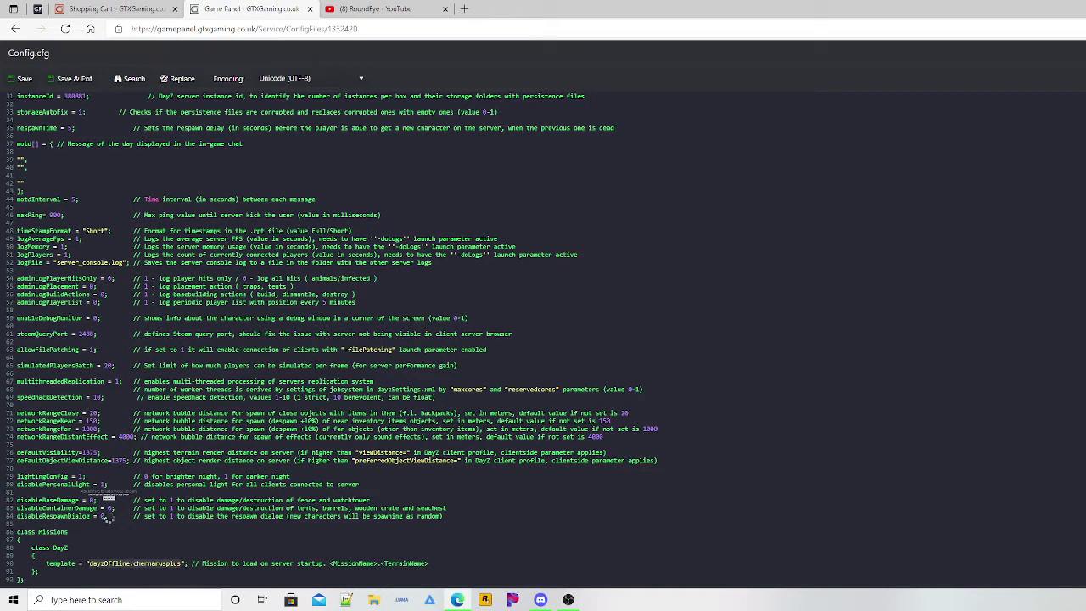
pyautogui.hotkey('ctrl', 'v')
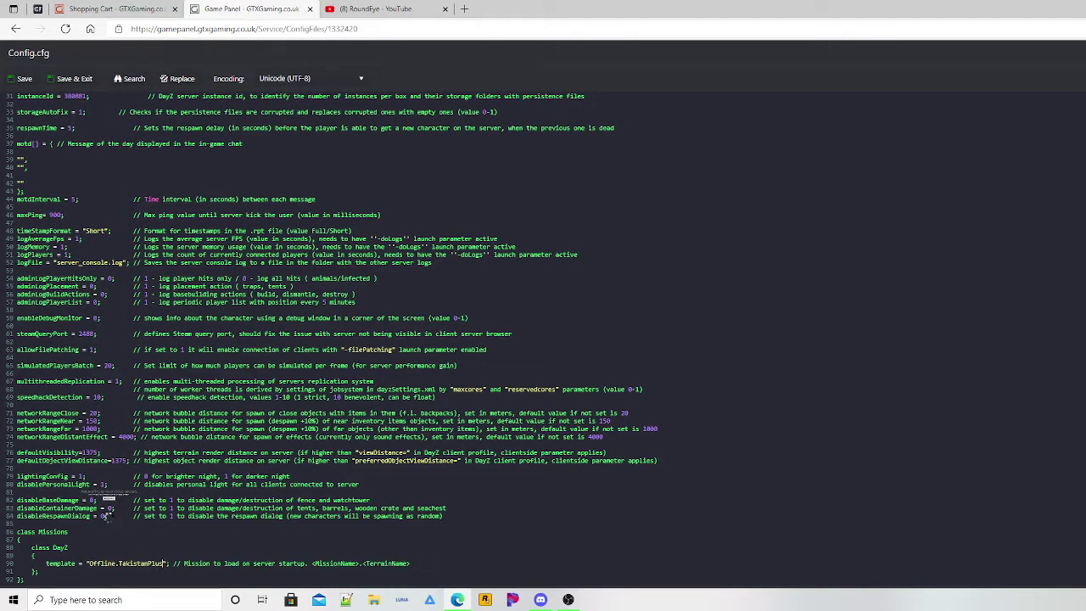
pyautogui.scroll(5, 108, 515)
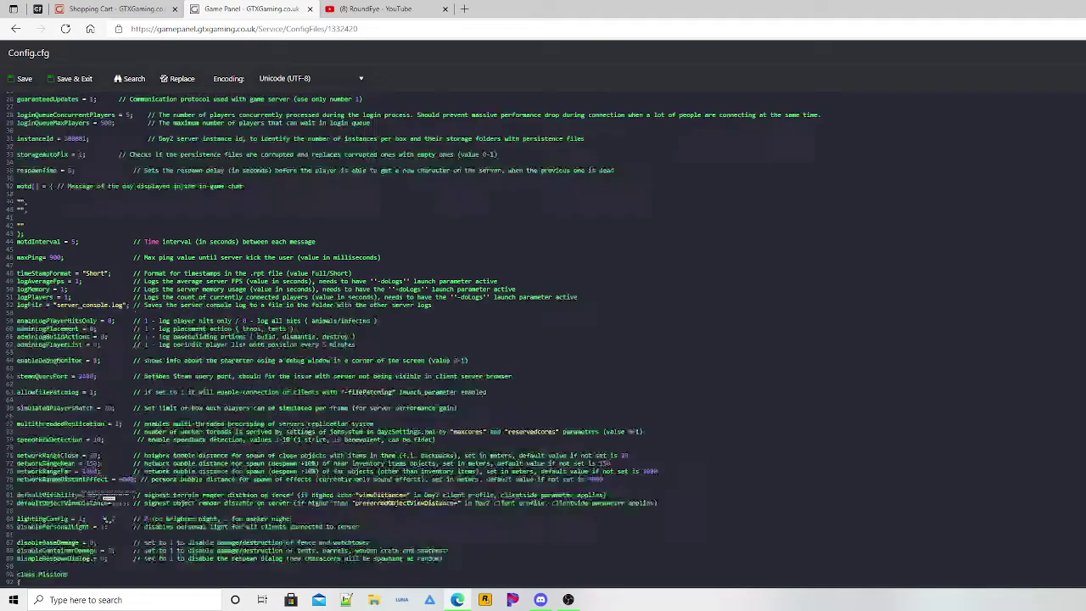
pyautogui.click(79, 80)
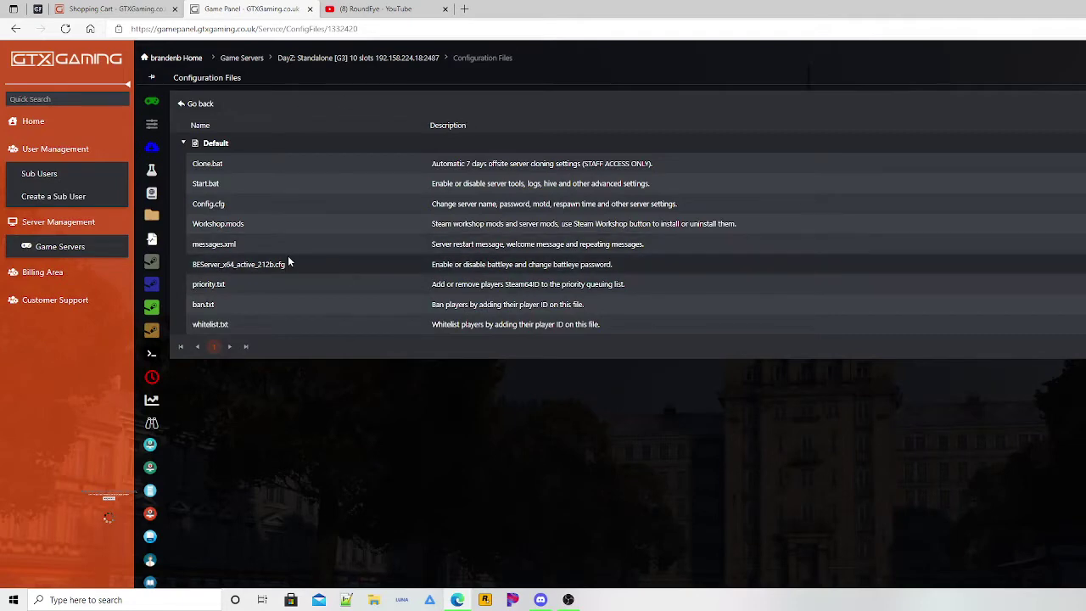
# Step: Start the DayZ server from its overview page so its status shows Running
pyautogui.moveTo(160, 217)
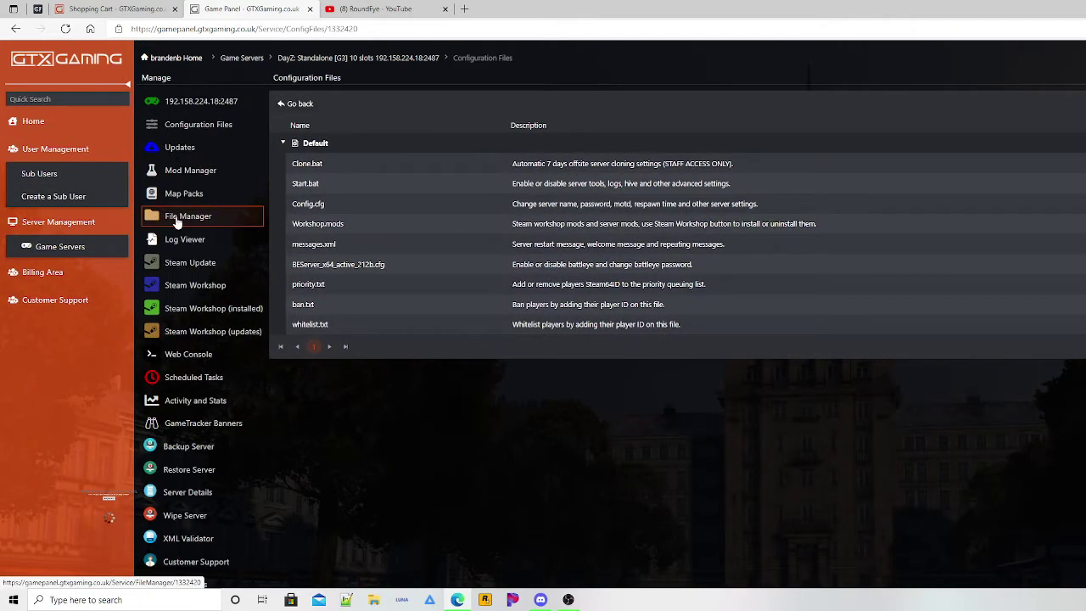
pyautogui.click(377, 59)
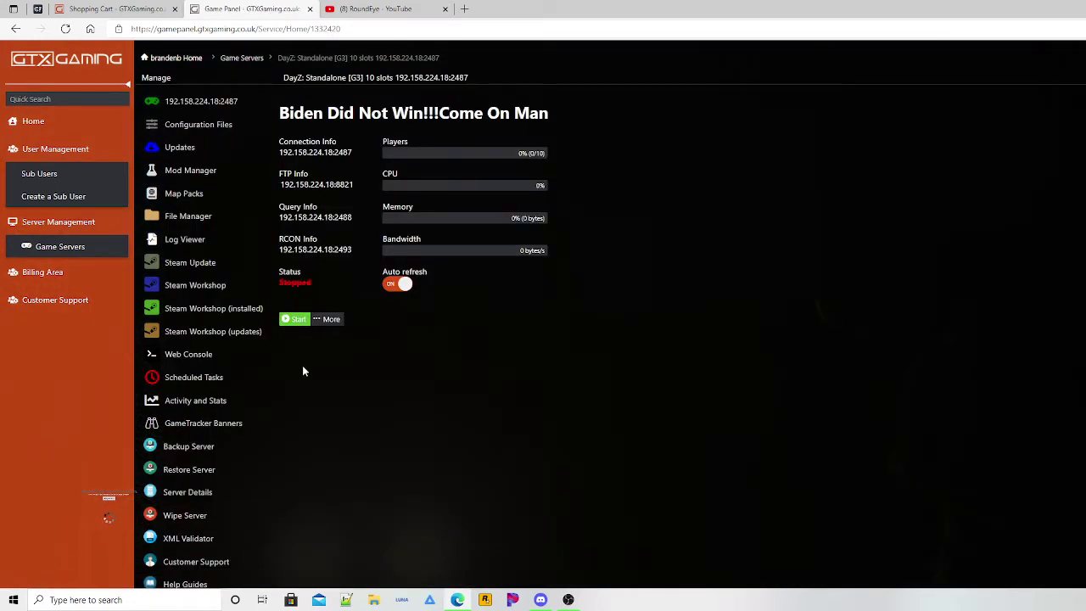
pyautogui.click(289, 319)
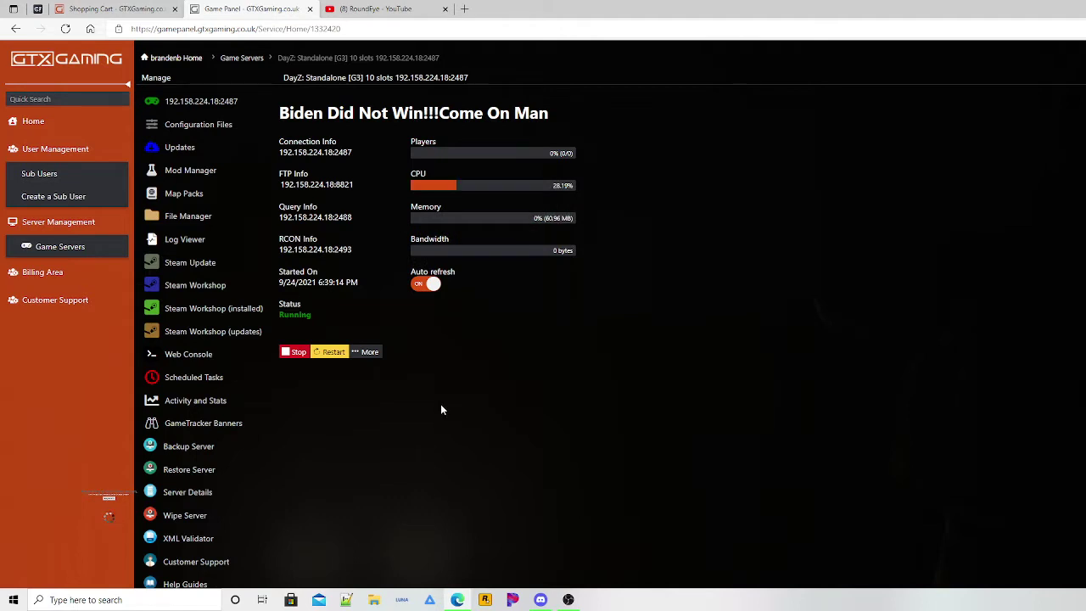
pyautogui.click(100, 601)
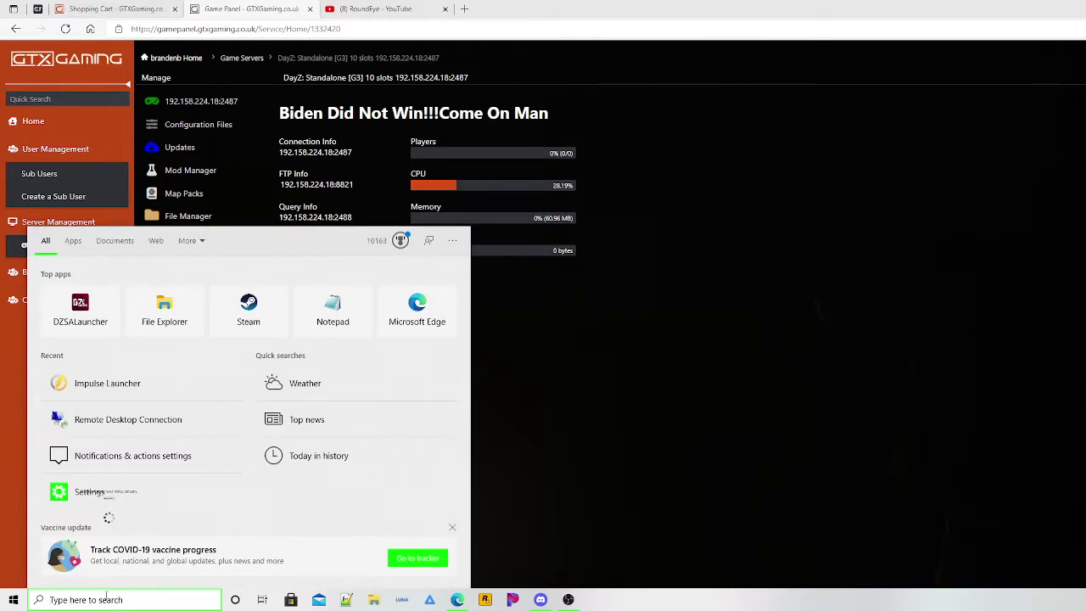
# Step: Launch DZSA Launcher and dismiss its error that Steam isn't running
pyautogui.write('d')
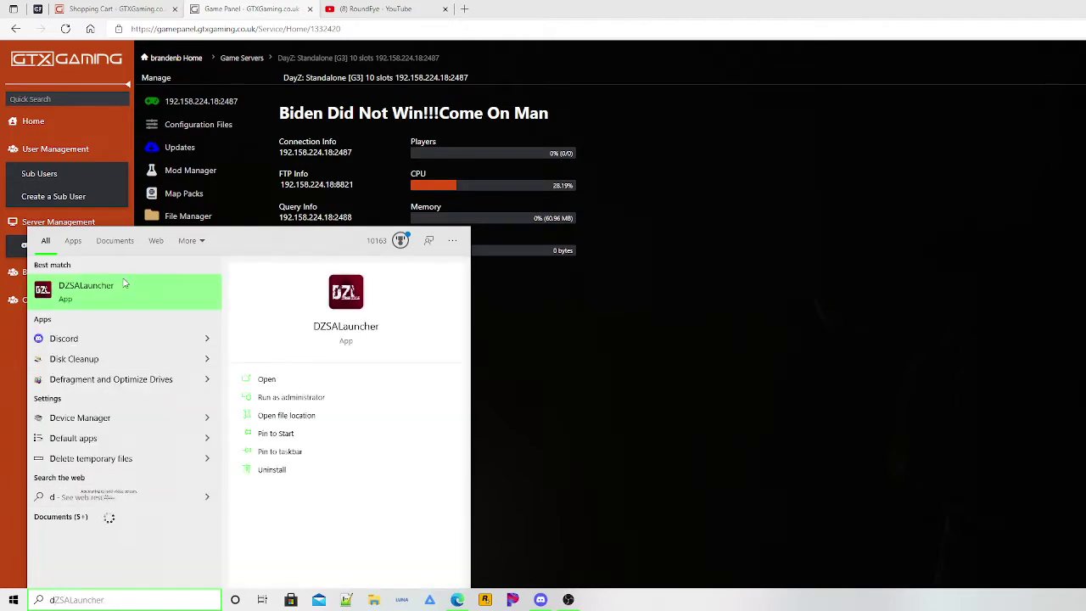
pyautogui.click(124, 284)
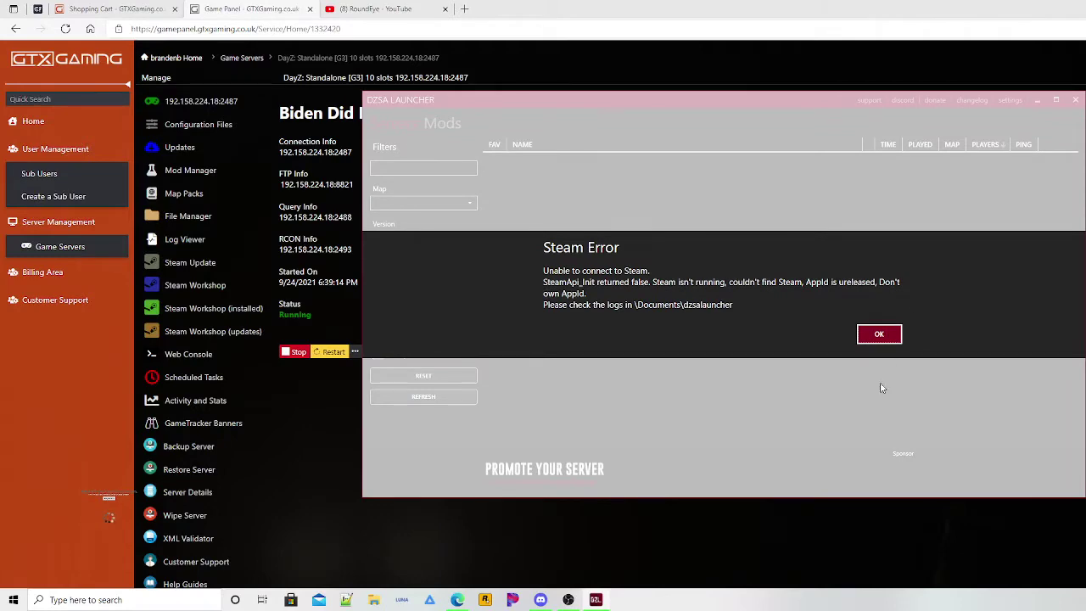
pyautogui.click(879, 333)
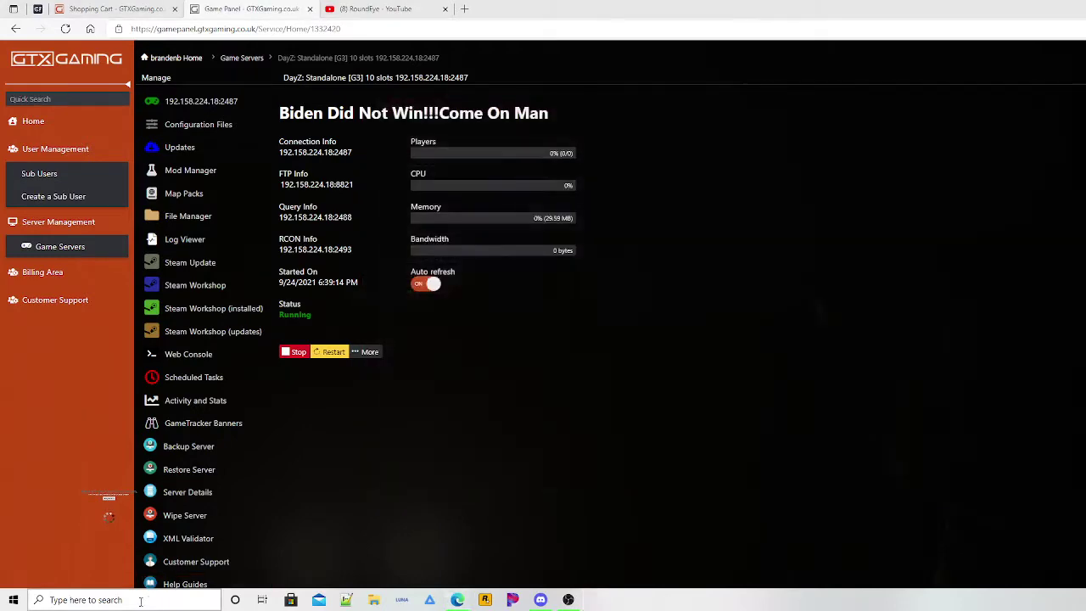
# Step: Try starting Steam from Windows search, then show the desktop with Win+D
pyautogui.click(140, 600)
pyautogui.write('steam')
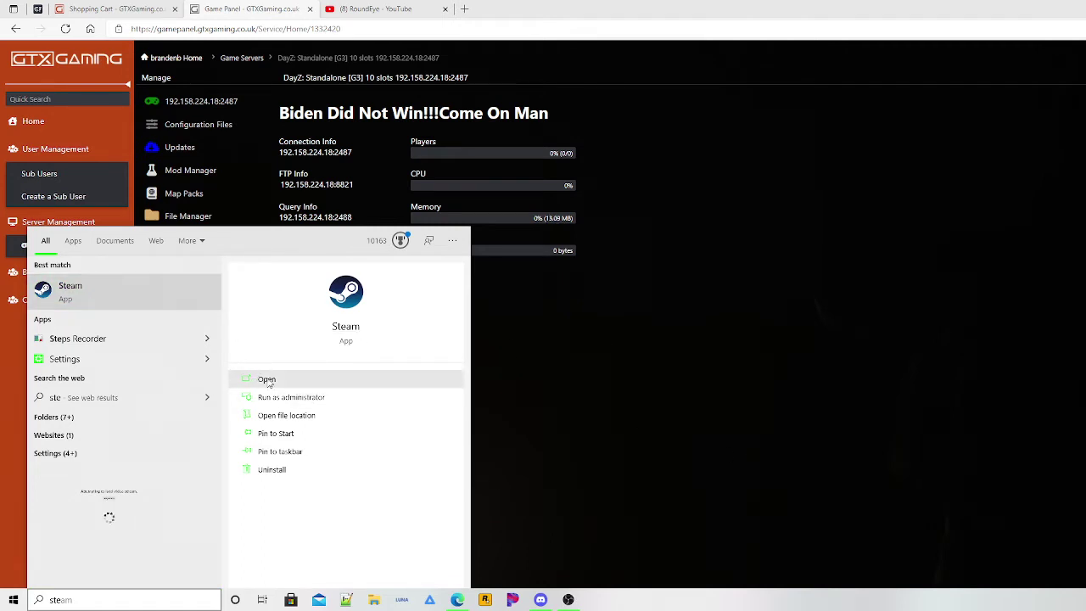
pyautogui.click(271, 385)
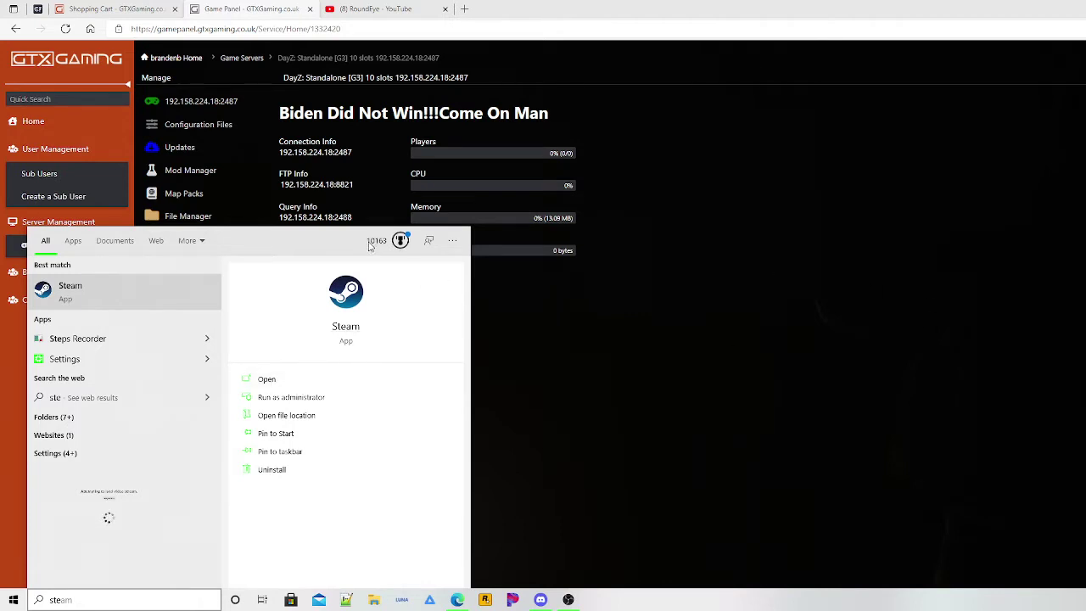
pyautogui.click(670, 322)
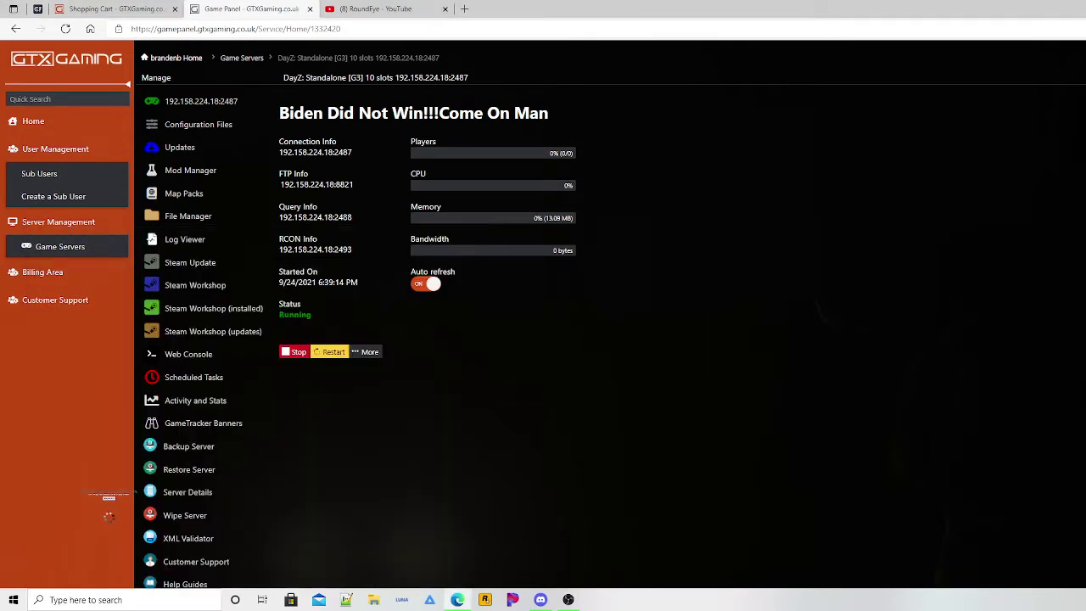
pyautogui.press('super+d')
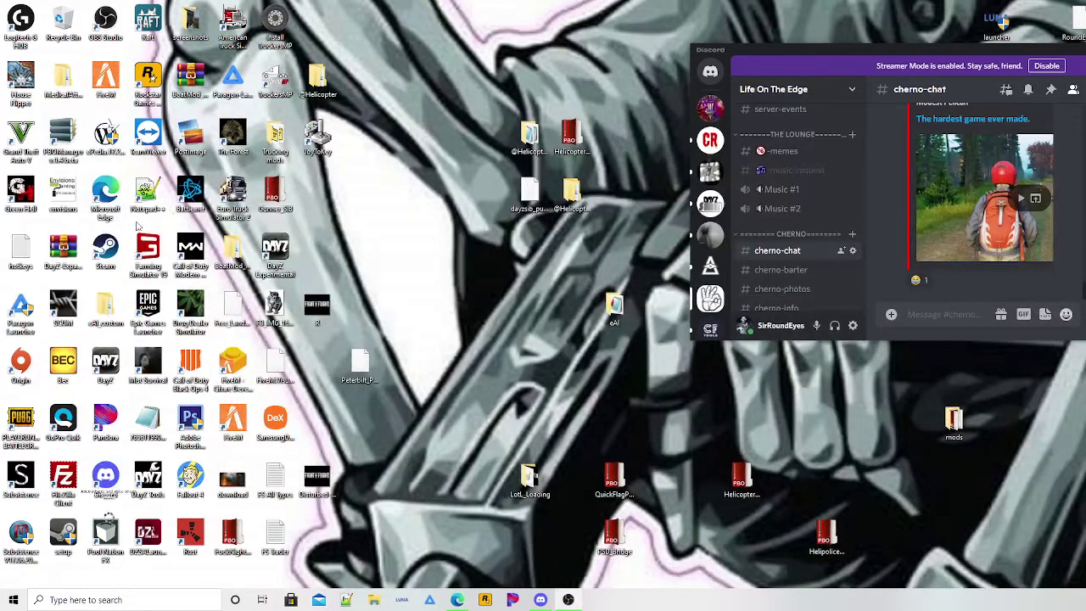
# Step: Launch Steam from its desktop icon and restore the game panel showing the server Running, 0/10 players
pyautogui.doubleClick(103, 246)
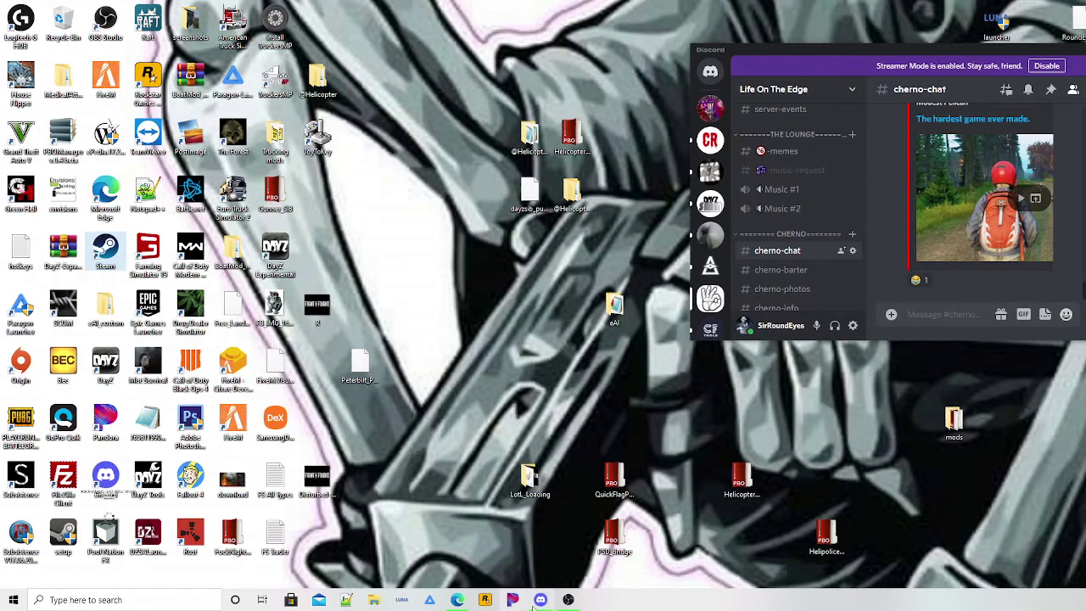
pyautogui.click(462, 600)
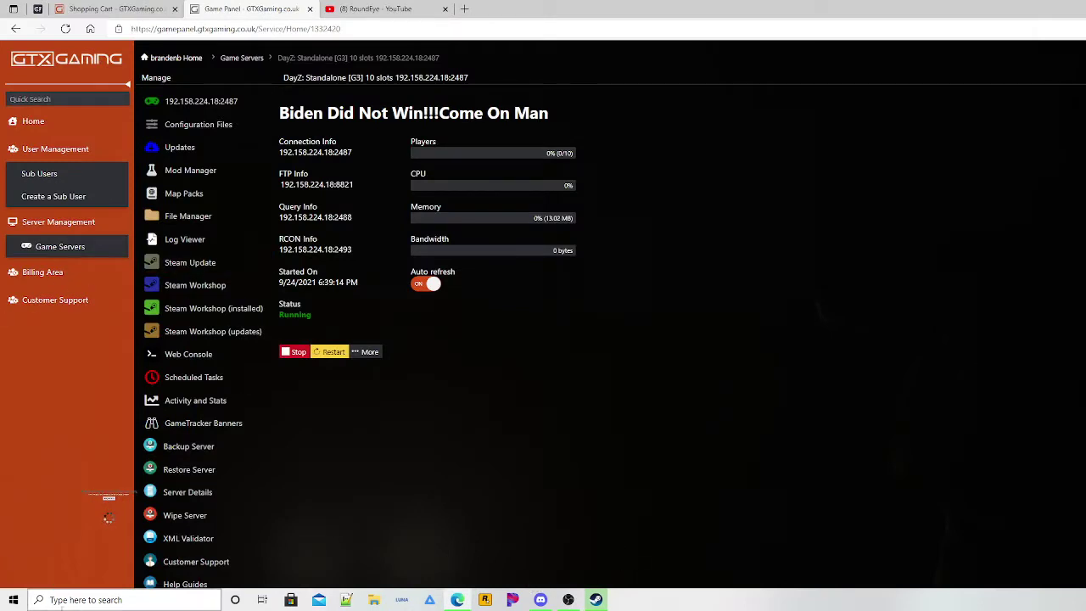
# Step: Relaunch DZSA Launcher so its server list loads, then return to the panel's Configuration Files list
pyautogui.click(63, 603)
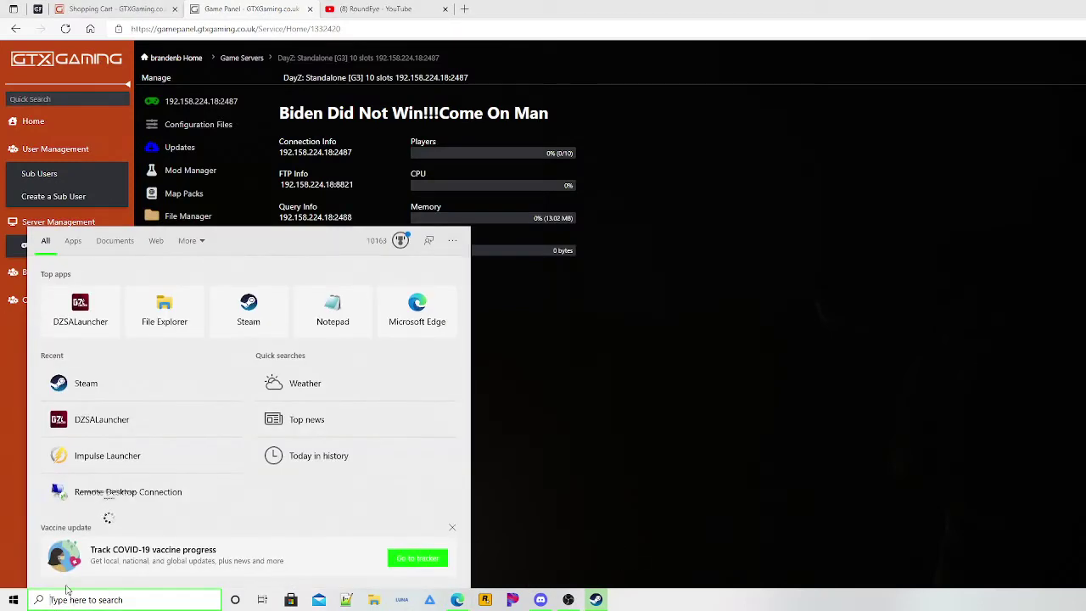
pyautogui.click(78, 313)
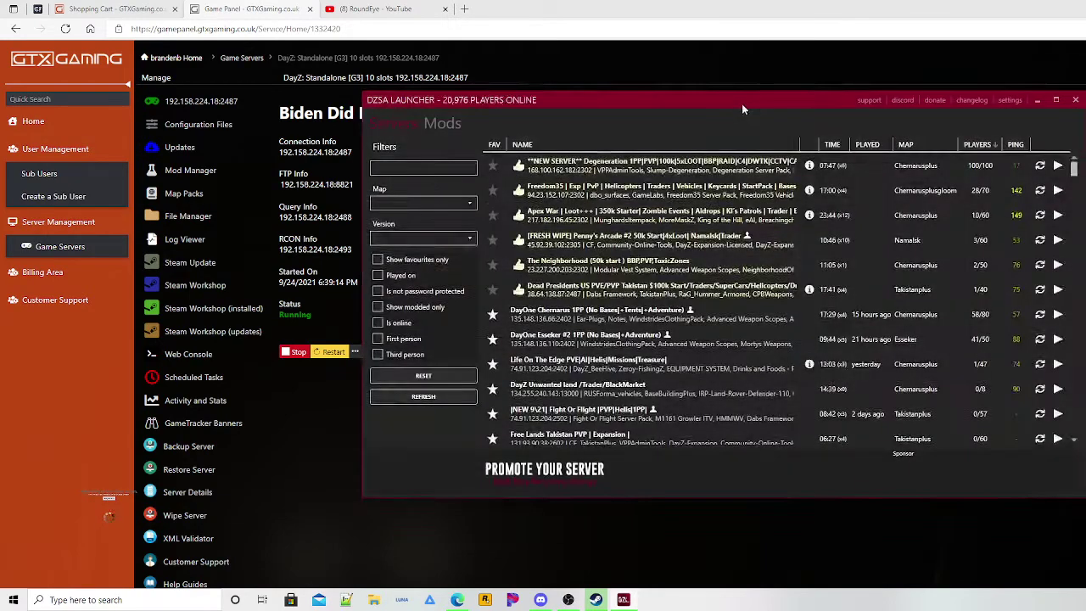
pyautogui.moveTo(741, 103); pyautogui.dragTo(994, 66)
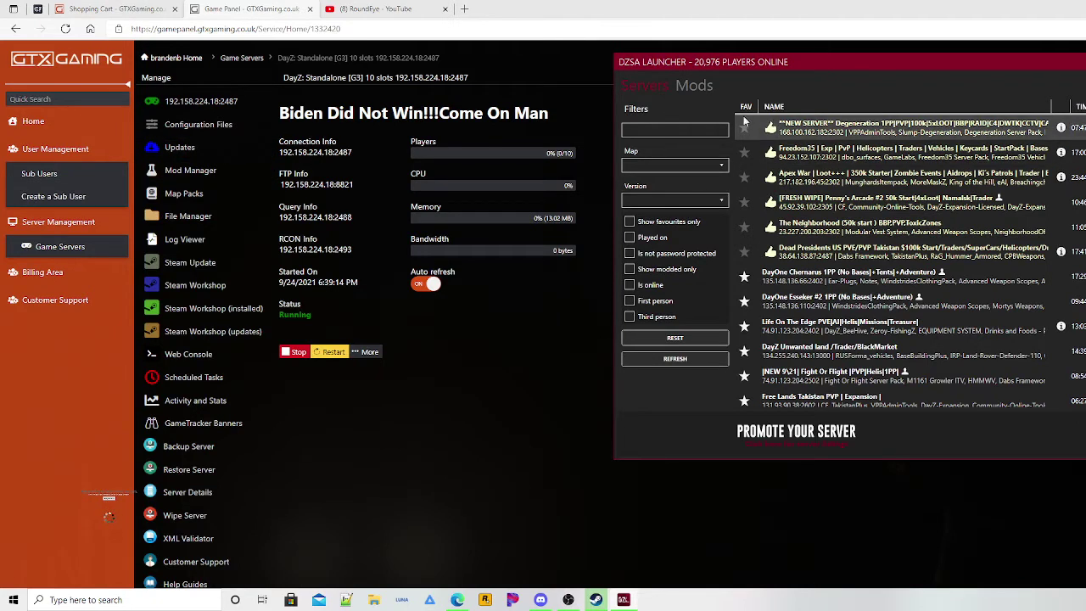
pyautogui.click(675, 131)
pyautogui.click(223, 123)
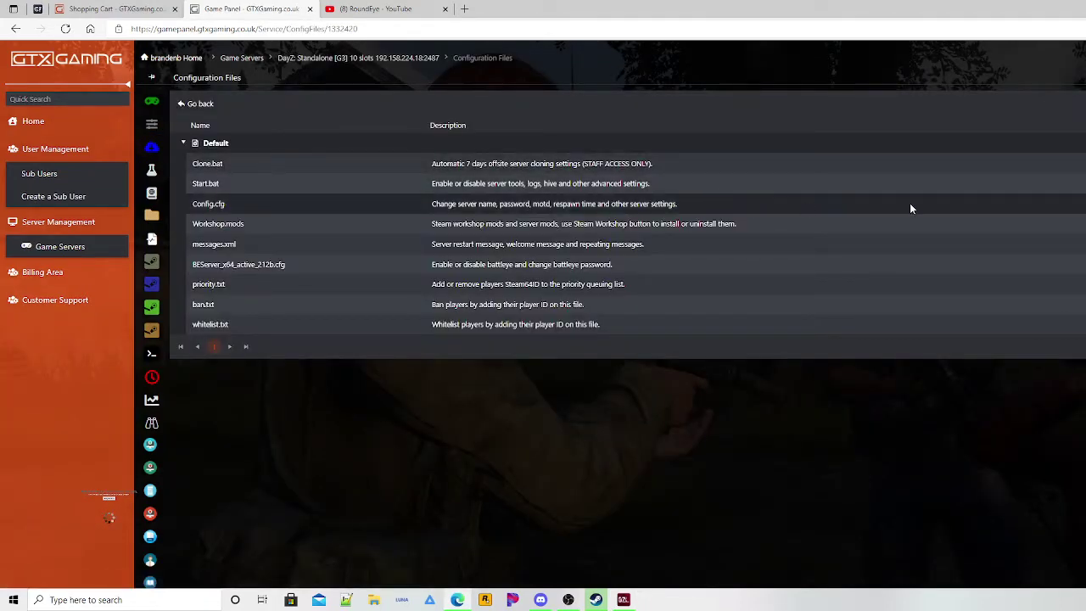
# Step: Review Config.cfg in the full-page editor and close it without changes
pyautogui.click(912, 208)
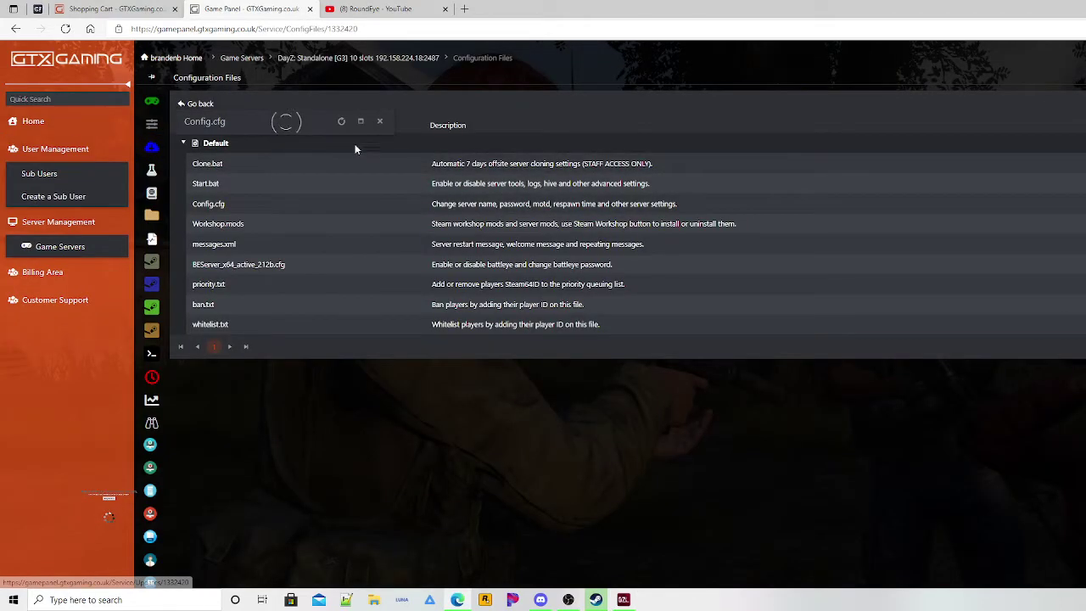
pyautogui.click(360, 121)
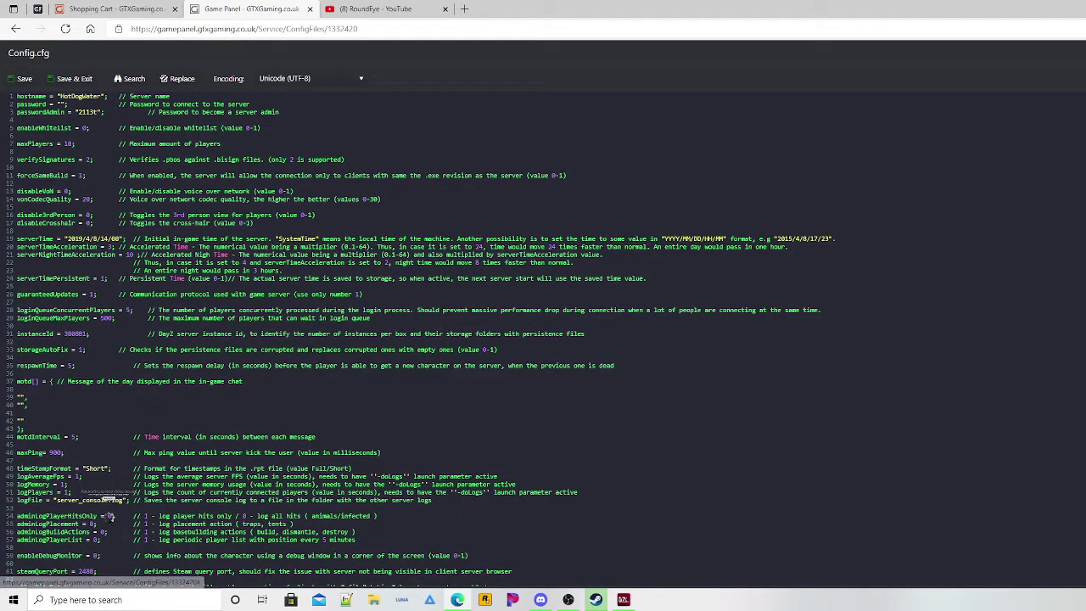
pyautogui.press('Escape')
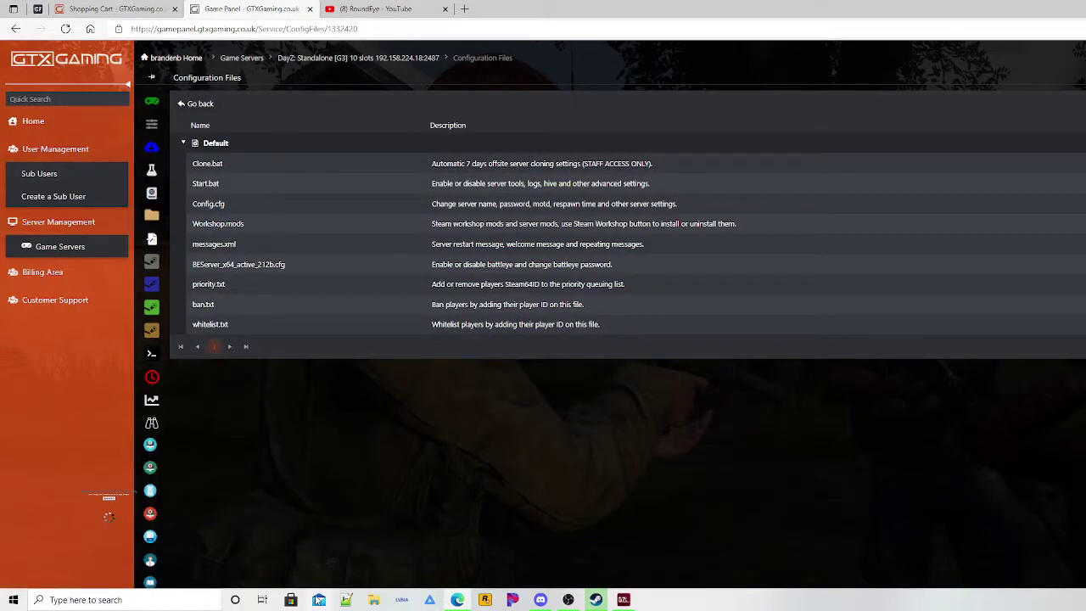
# Step: Filter the DZSA Launcher server list with 'hotdo' to find the HotDogWater server
pyautogui.click(623, 600)
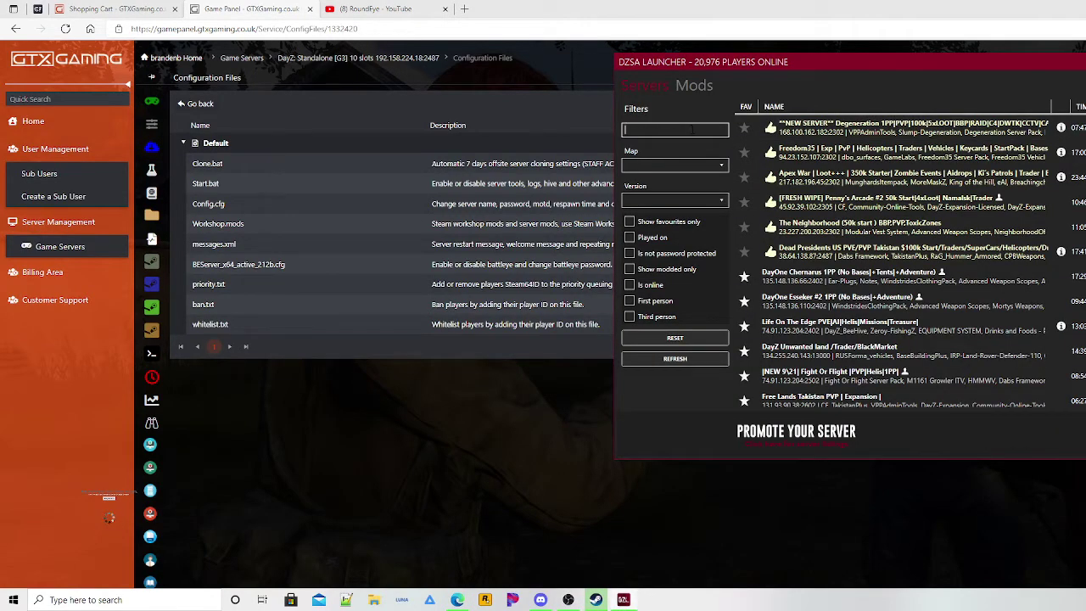
pyautogui.write('hotdo')
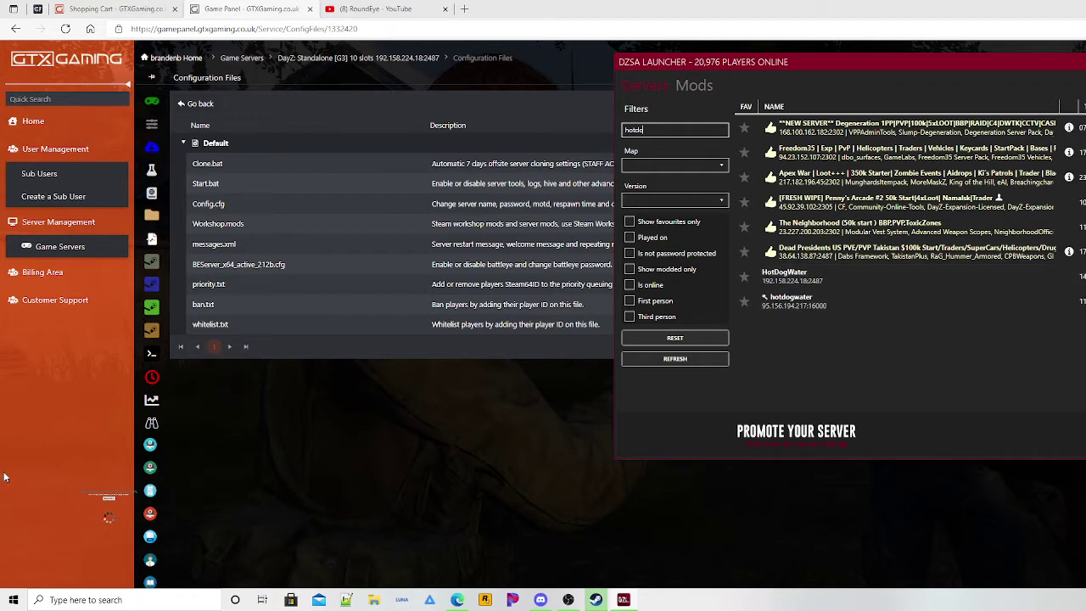
pyautogui.scroll(-1, 248, 412)
pyautogui.moveTo(144, 552)
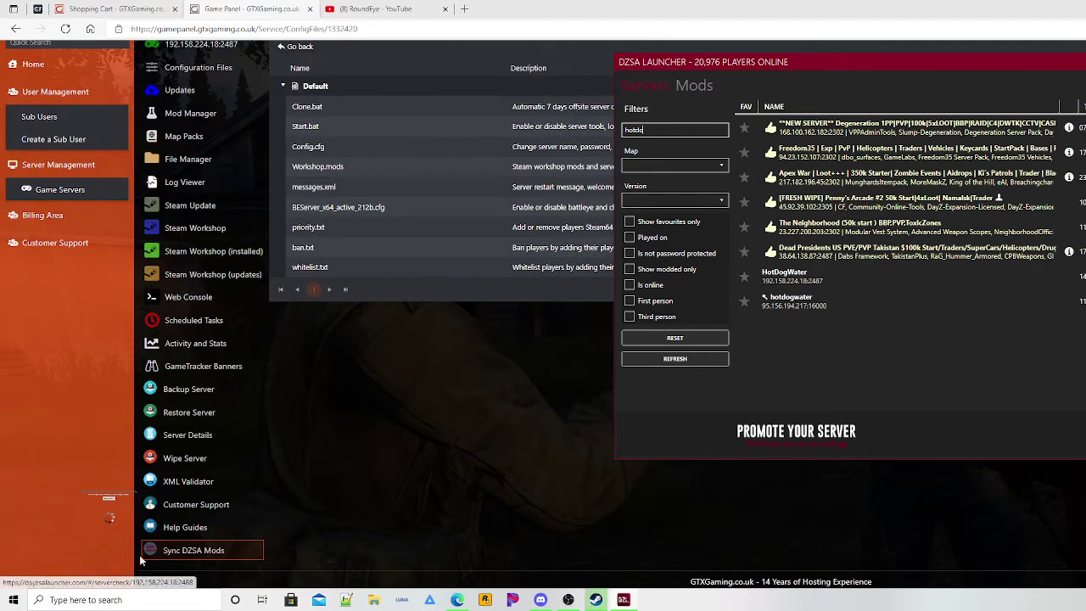
pyautogui.scroll(1, 170, 543)
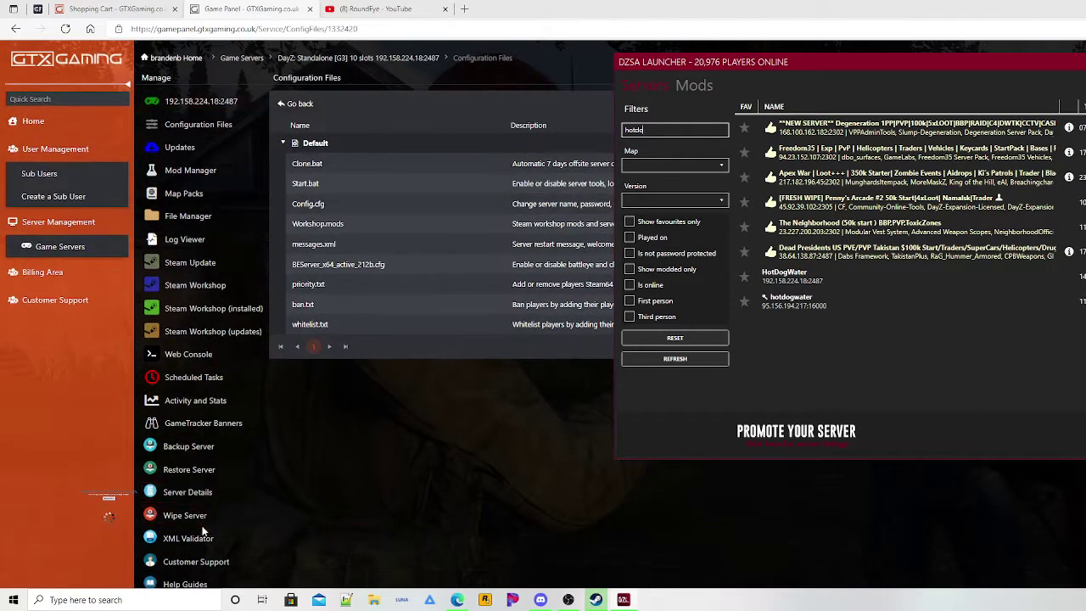
pyautogui.scroll(-1, 199, 522)
pyautogui.scroll(1, 178, 340)
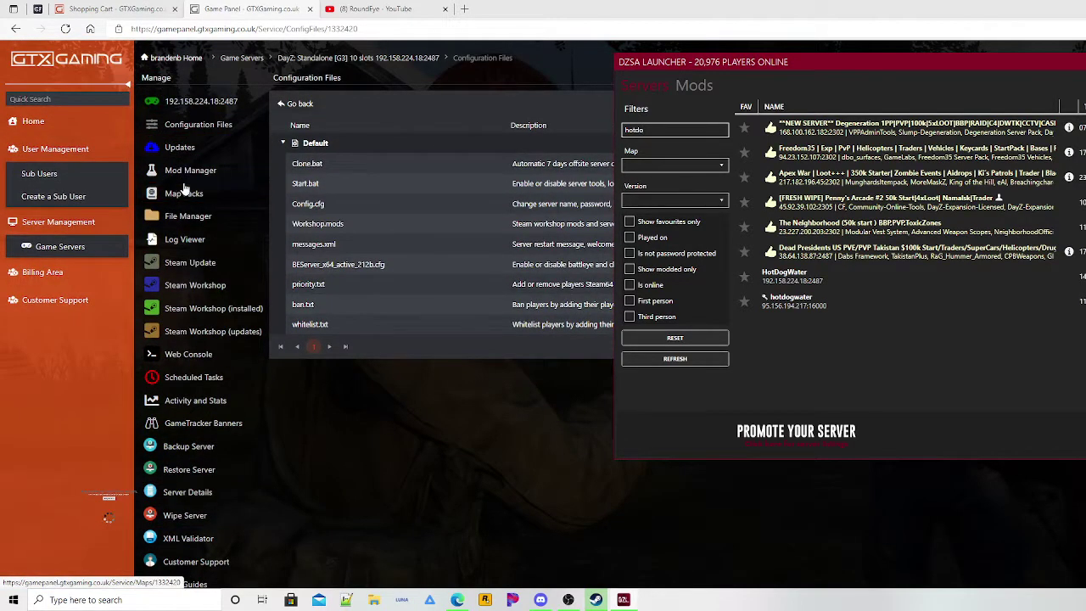
pyautogui.scroll(-1, 218, 212)
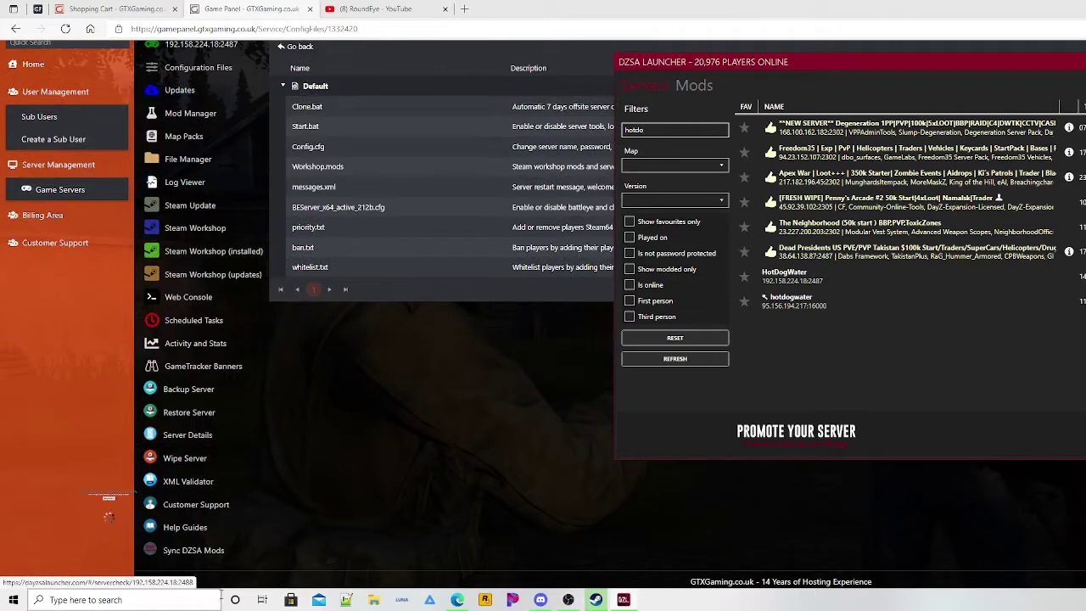
# Step: Run the DZSA server check to add HotDogWater, then reopen the DZSA Launcher app
pyautogui.click(151, 552)
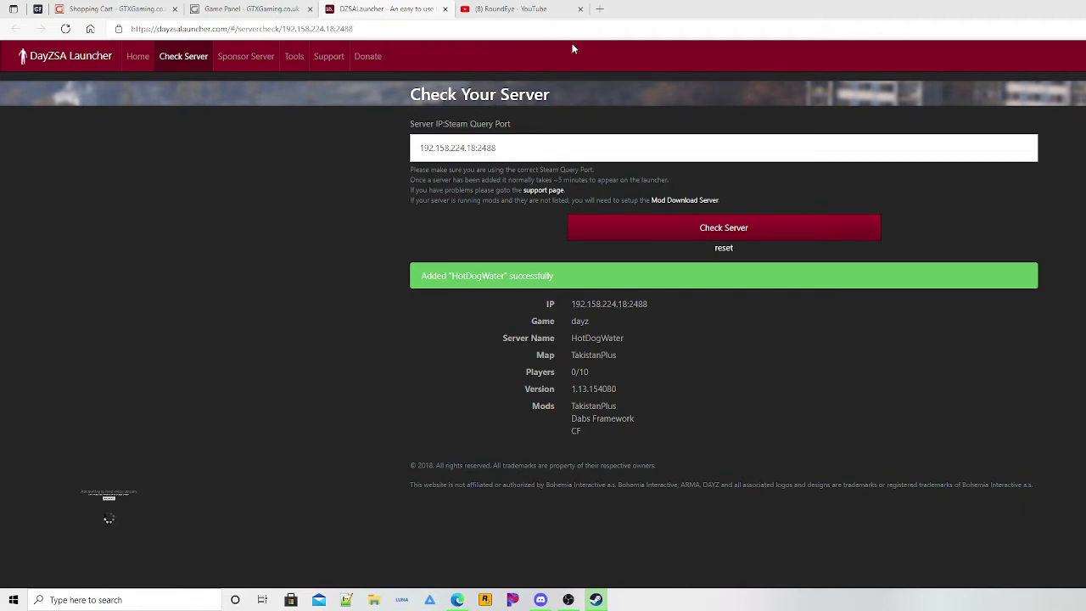
pyautogui.click(72, 600)
pyautogui.click(80, 310)
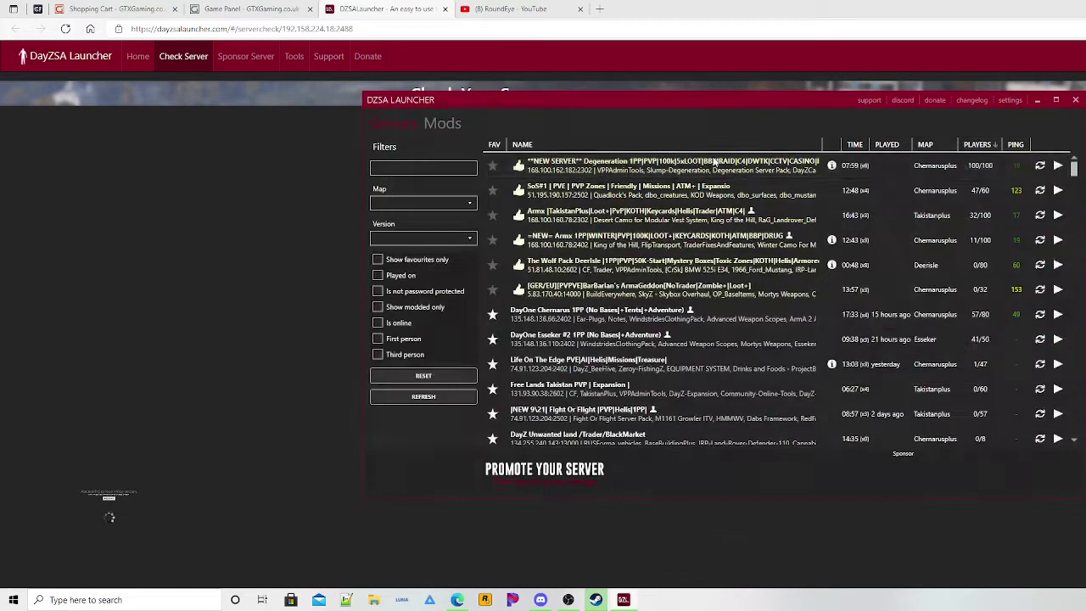
# Step: Filter the server list by 'hot' and star HotDogWater as a favourite
pyautogui.click(434, 167)
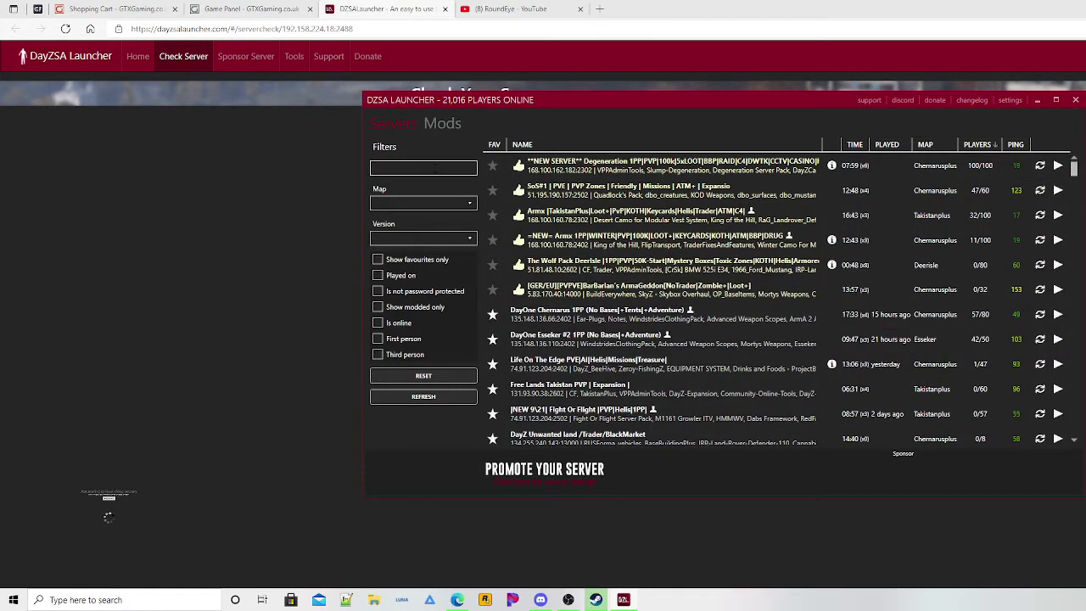
pyautogui.write('hot')
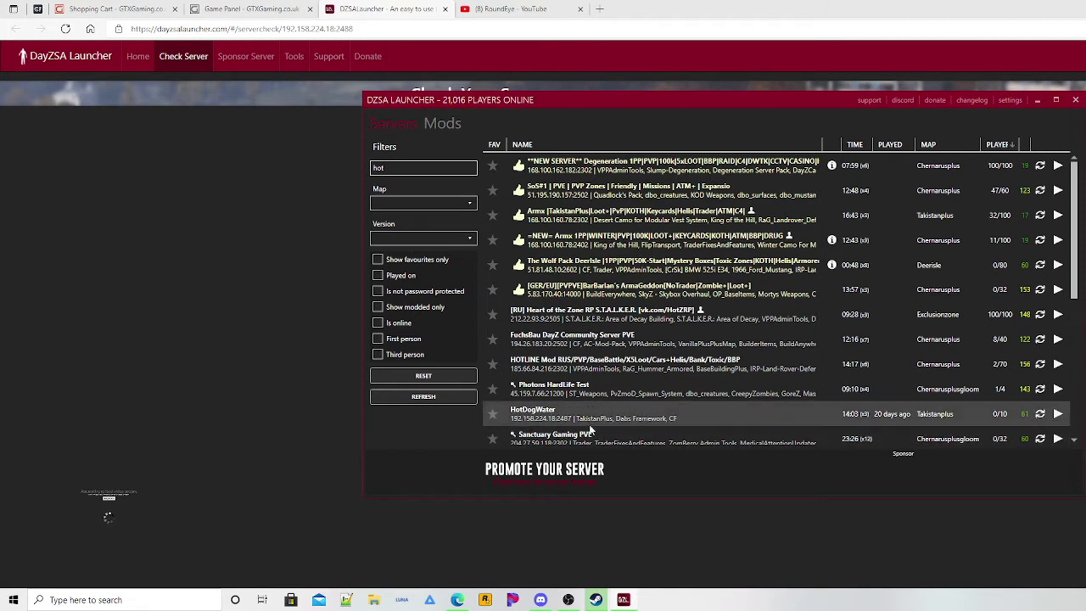
pyautogui.click(495, 414)
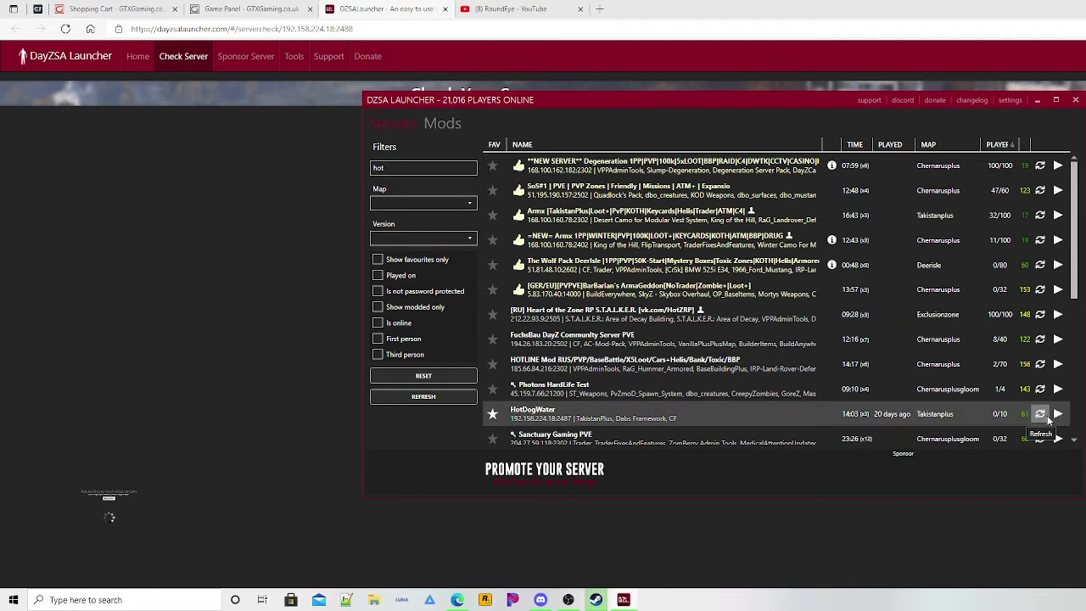
# Step: Refresh HotDogWater's status and launch DayZ into it with Play
pyautogui.click(1040, 414)
pyautogui.click(1040, 414)
pyautogui.rightClick(869, 412)
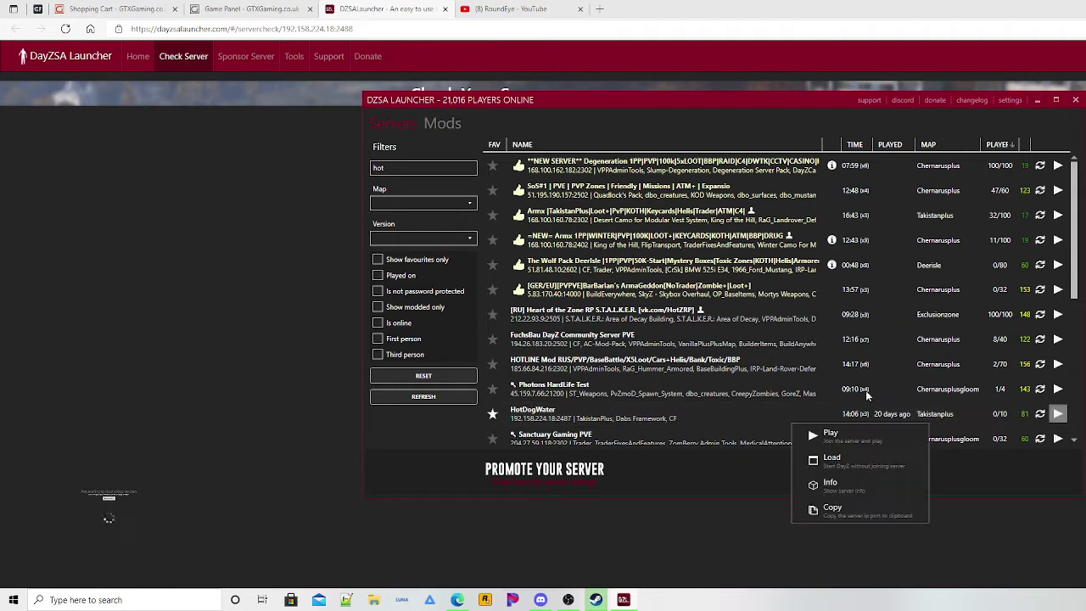
pyautogui.click(830, 434)
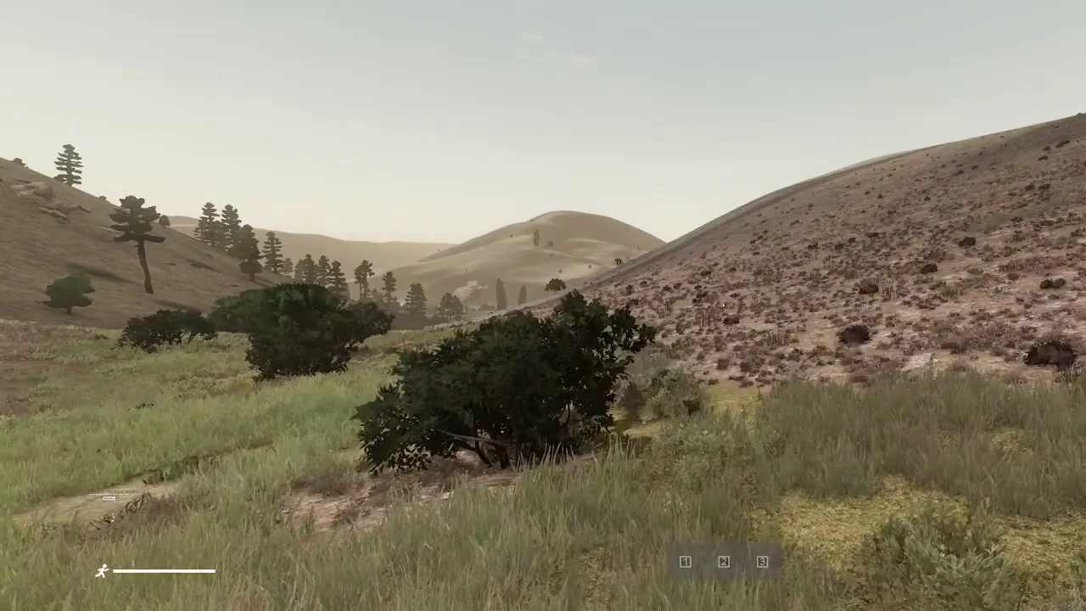
# Step: Switch to third-person view and run the character across the hills into a mud-brick building
pyautogui.press('KP_Enter')
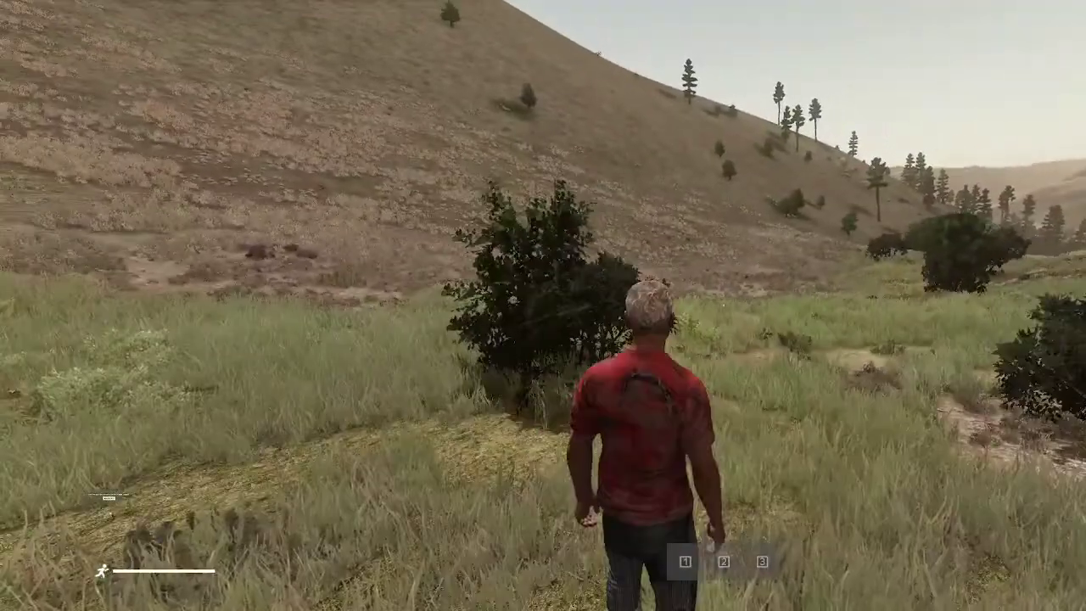
pyautogui.press('w')
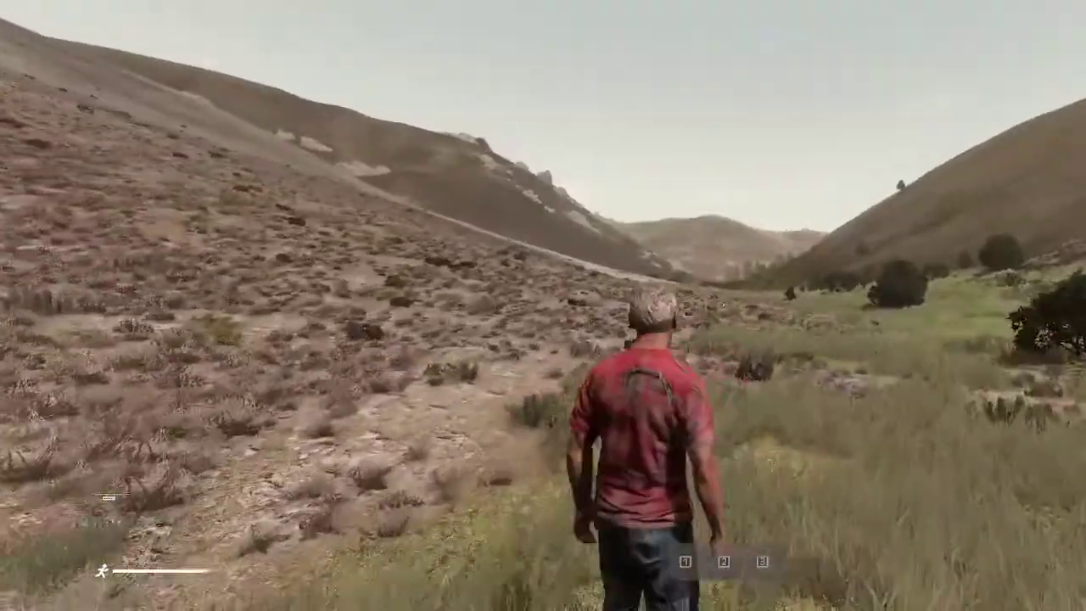
pyautogui.press('w')
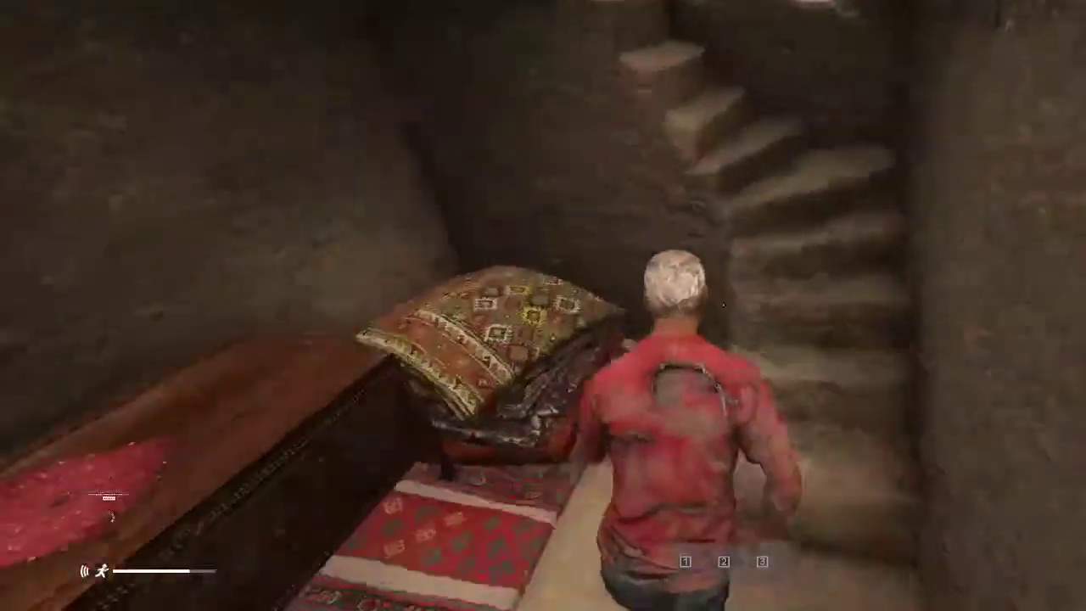
# Step: Run the character out of the room and across the rooftop toward the courtyard
pyautogui.press('w')
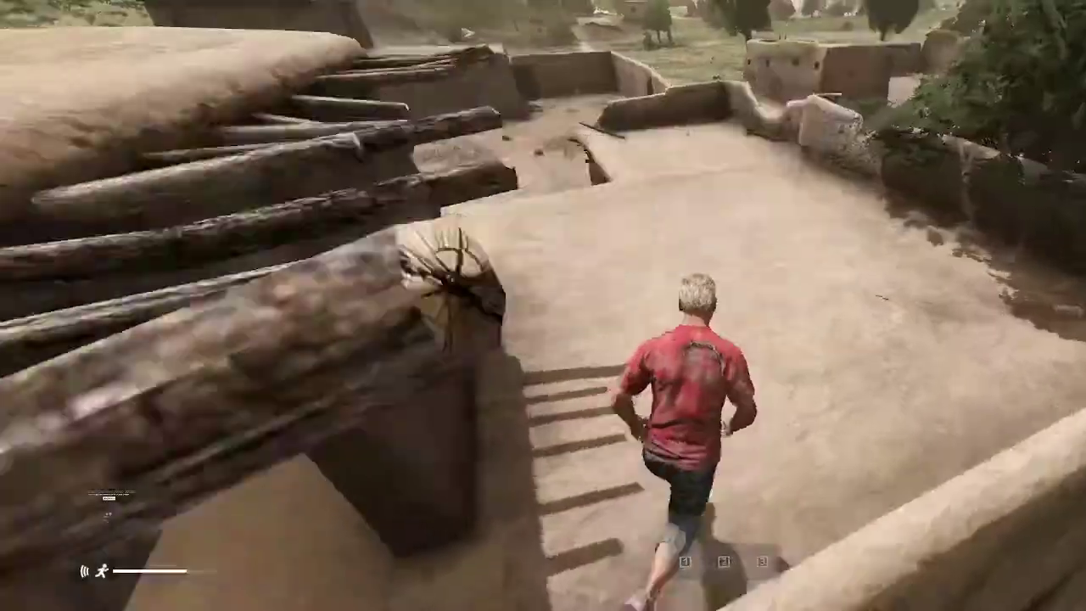
pyautogui.press('w')
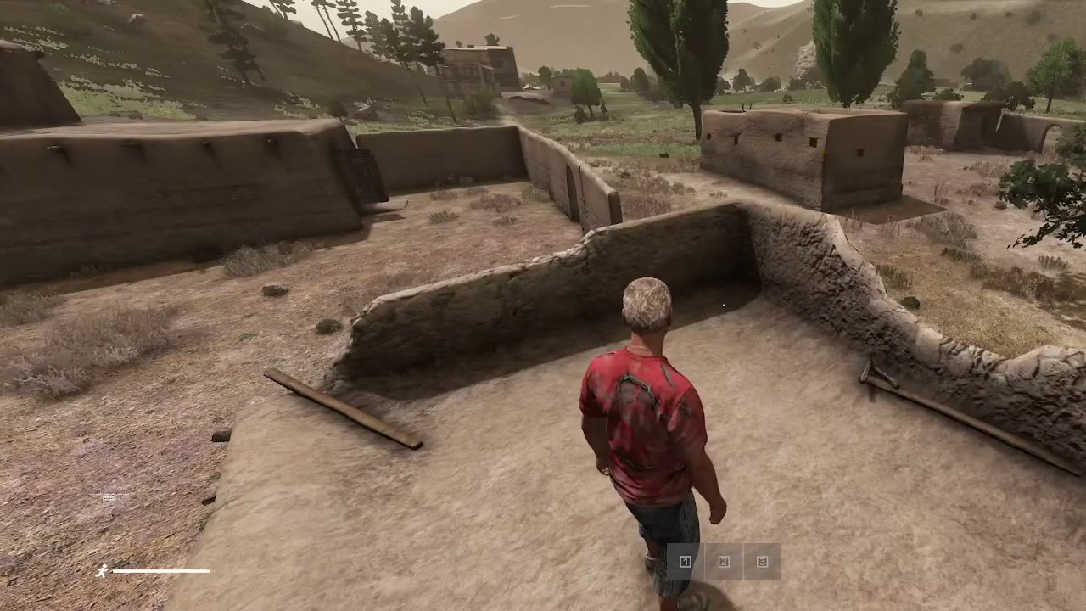
pyautogui.press('w')
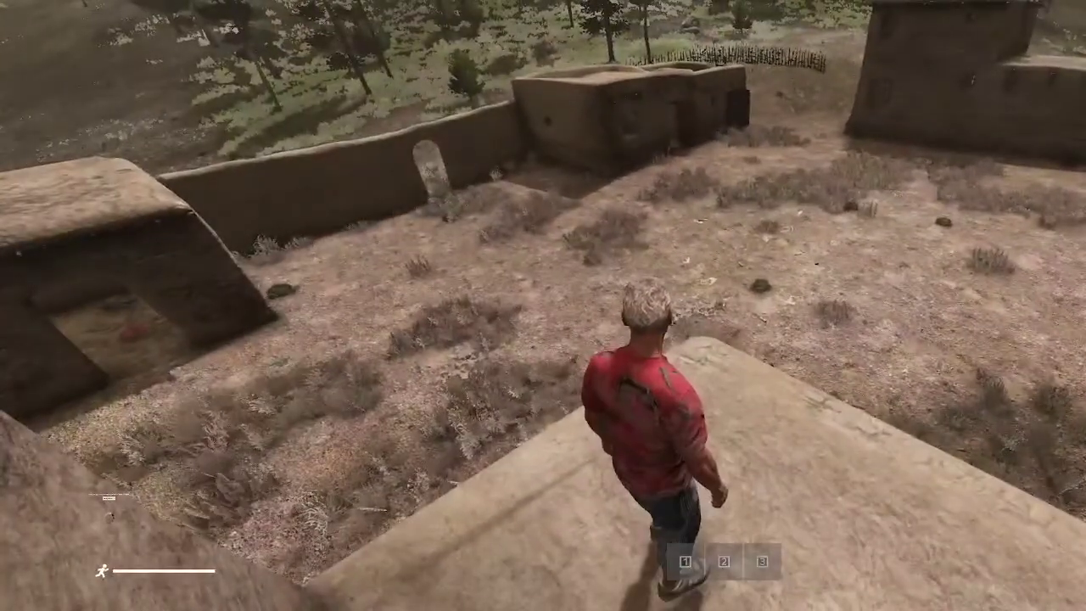
pyautogui.press('w')
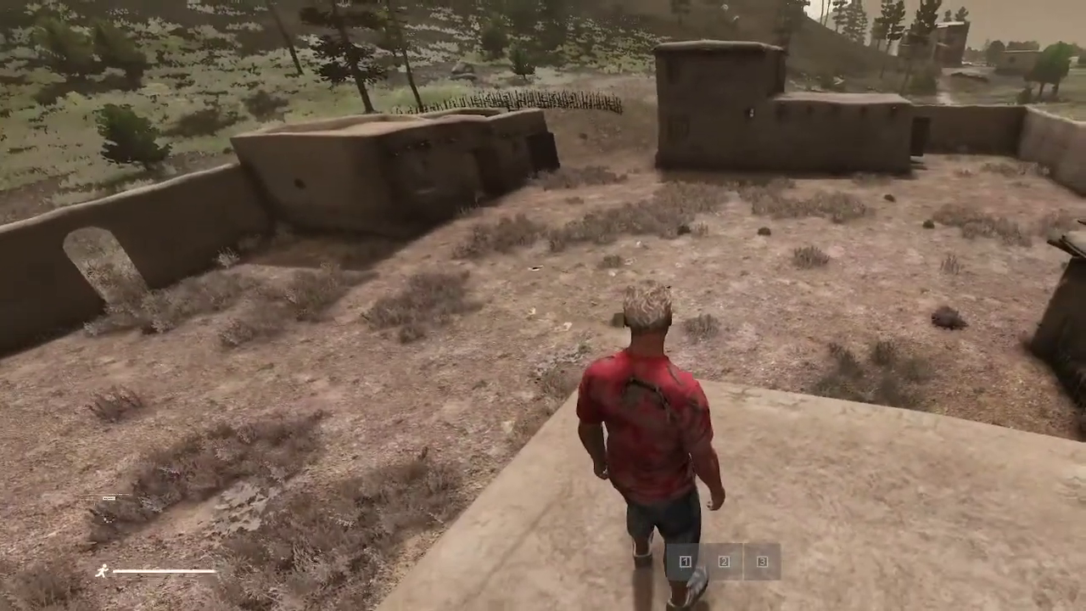
# Step: Close the DayZ game window from the taskbar and return to the desktop
pyautogui.press('super')
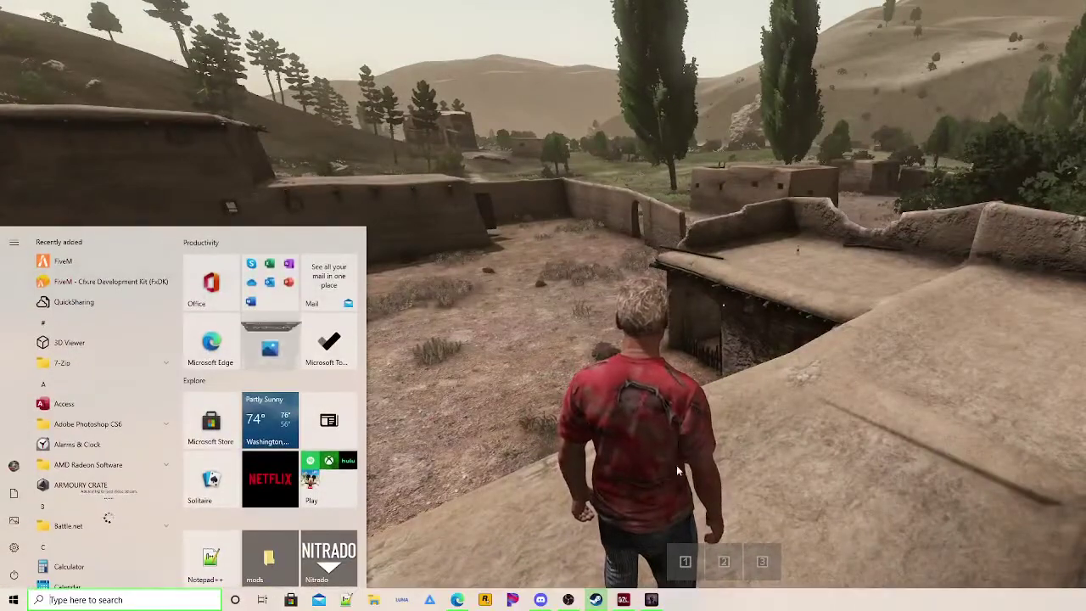
pyautogui.rightClick(647, 597)
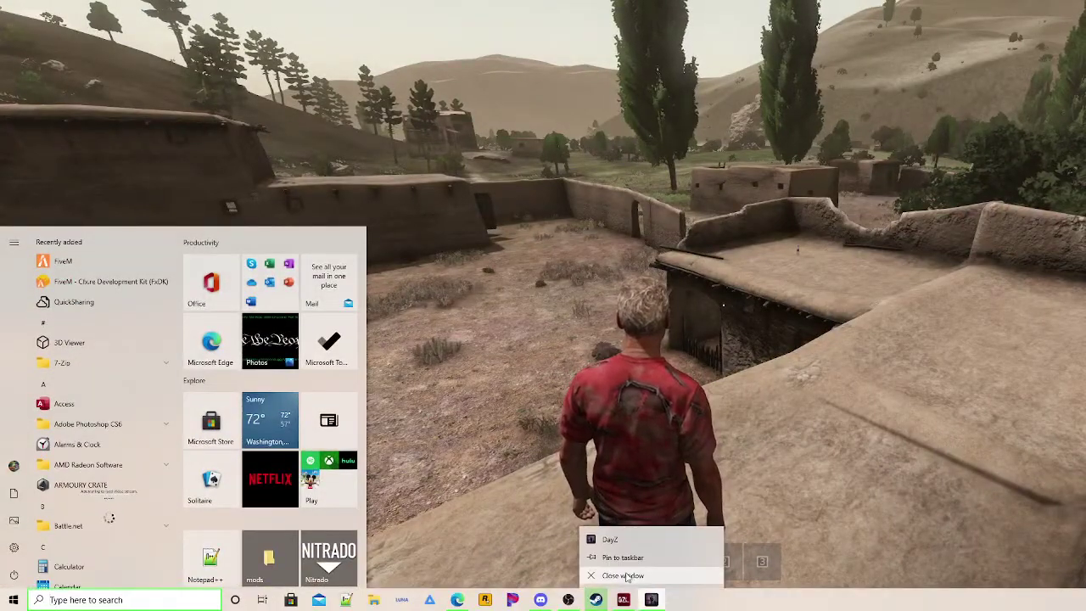
pyautogui.click(650, 599)
pyautogui.hotkey('alt', 'Tab')
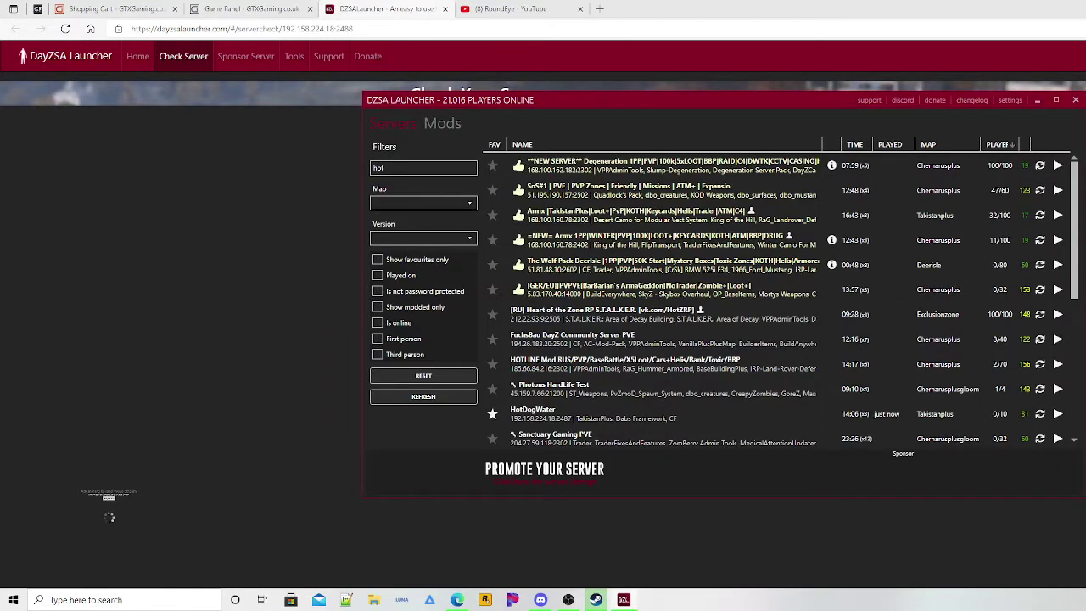
# Step: Close the DZSA Launcher window and its page to return to the Game Panel
pyautogui.click(1075, 99)
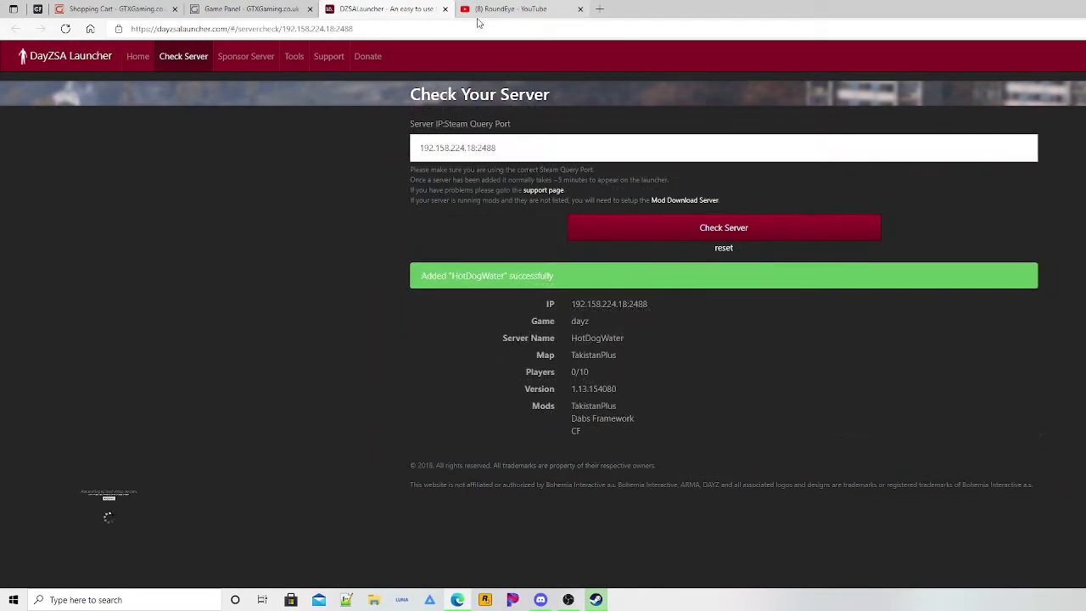
pyautogui.click(445, 10)
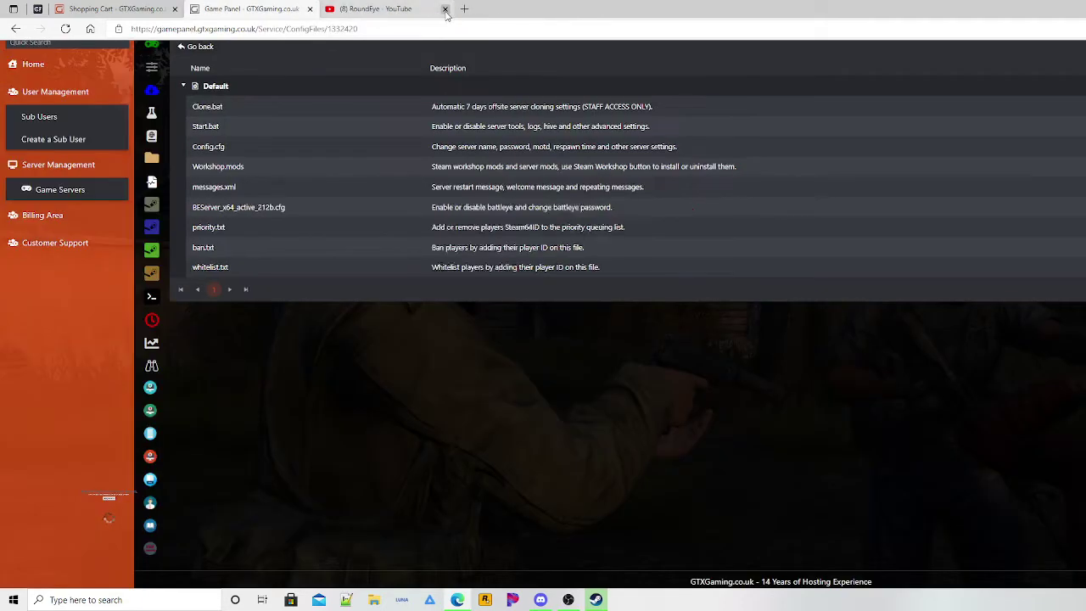
pyautogui.scroll(1, 591, 477)
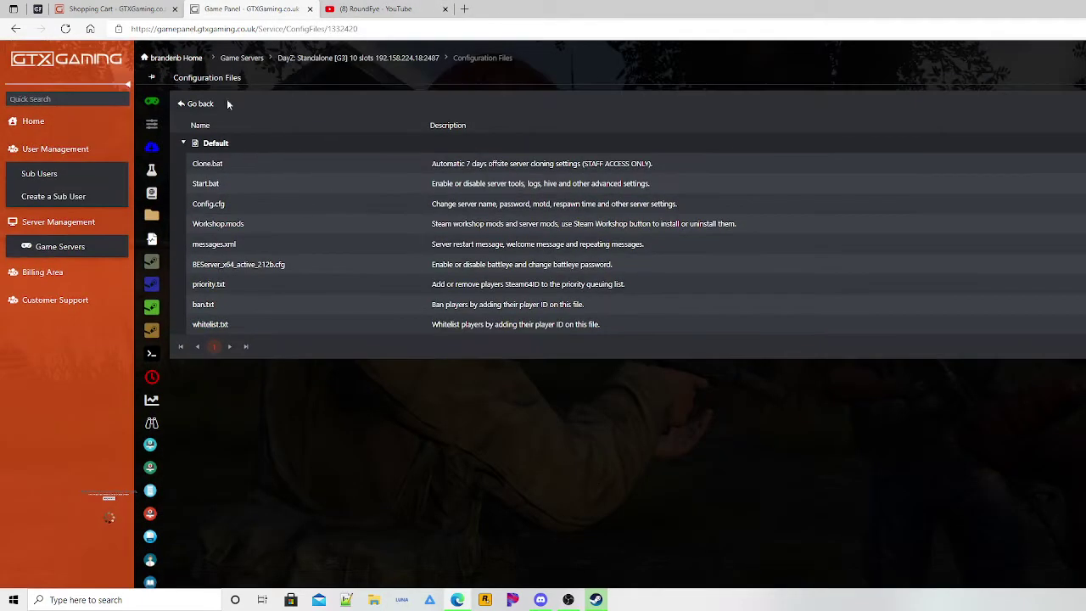
# Step: Stop the DayZ server from its overview page and bring up the Steam Workshop browser
pyautogui.click(326, 66)
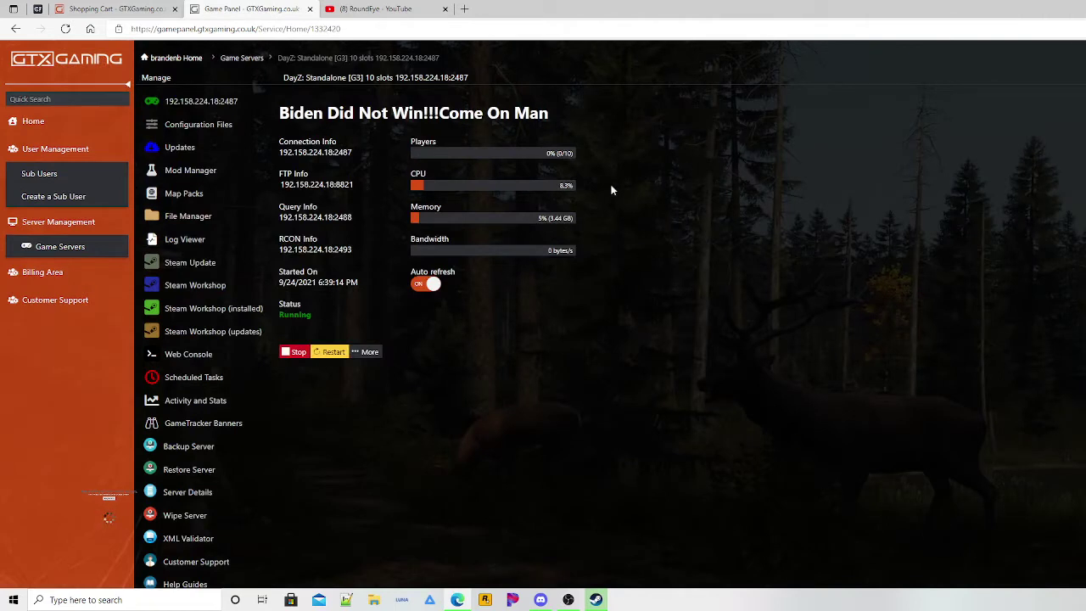
pyautogui.click(292, 353)
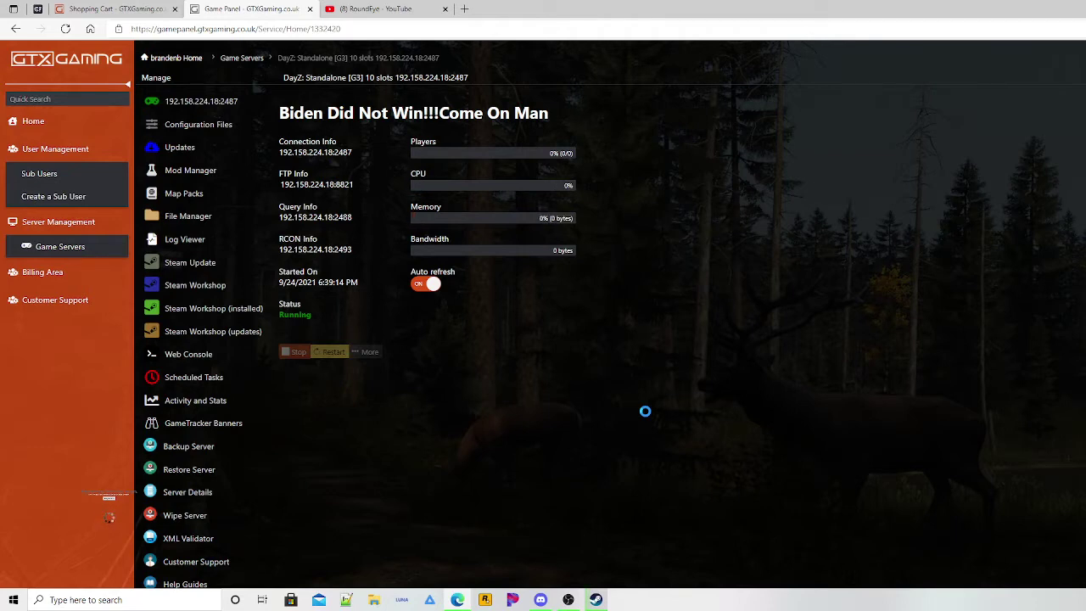
pyautogui.click(212, 285)
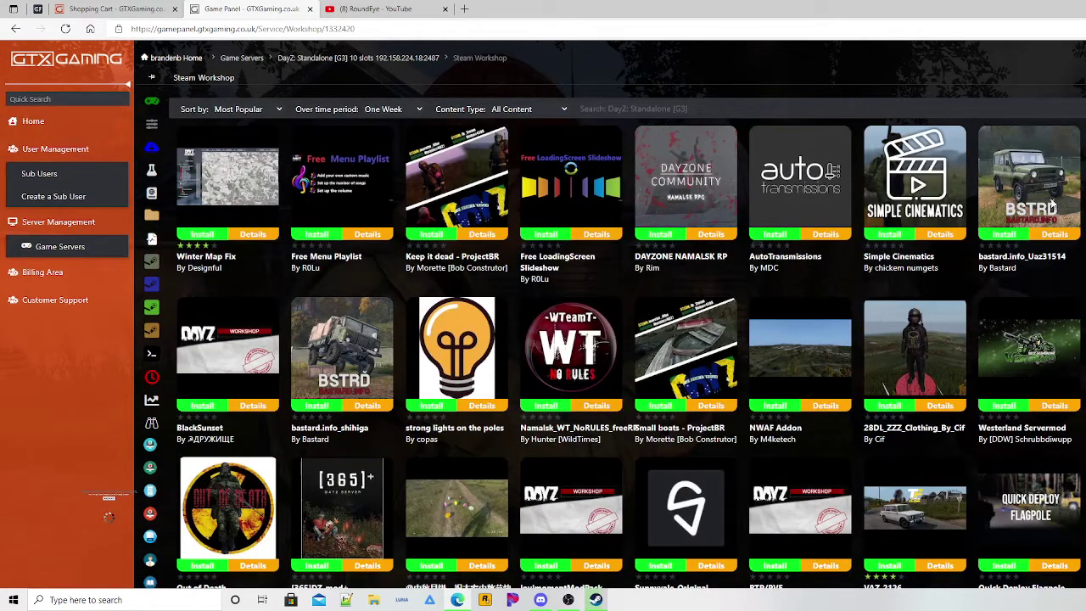
pyautogui.click(594, 109)
pyautogui.write('zombe')
pyautogui.press('BackSpace')
pyautogui.write('ies')
pyautogui.press('Return')
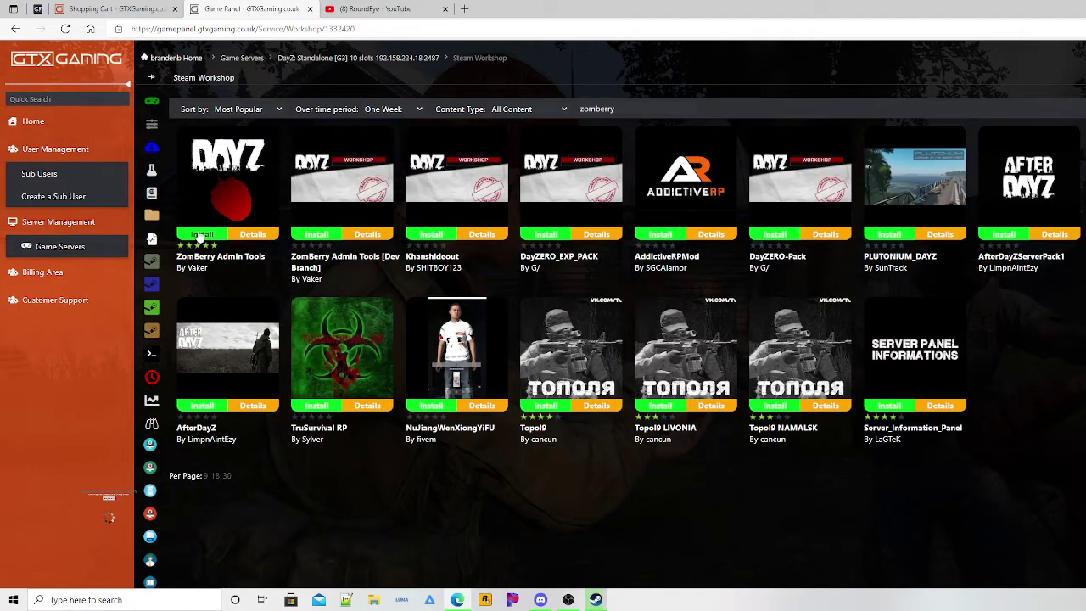
pyautogui.click(198, 236)
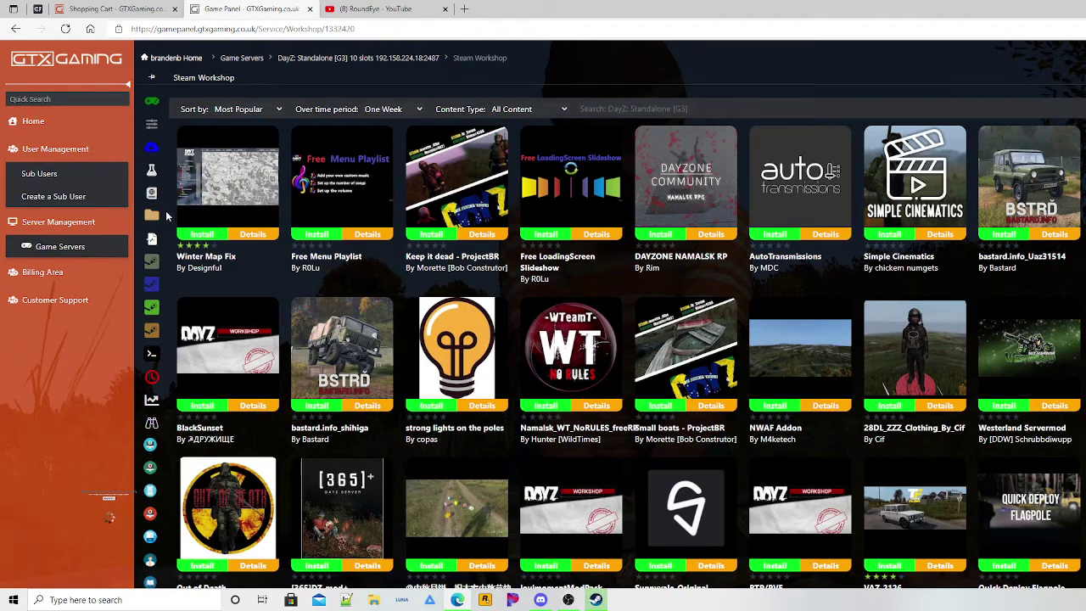
pyautogui.moveTo(169, 217)
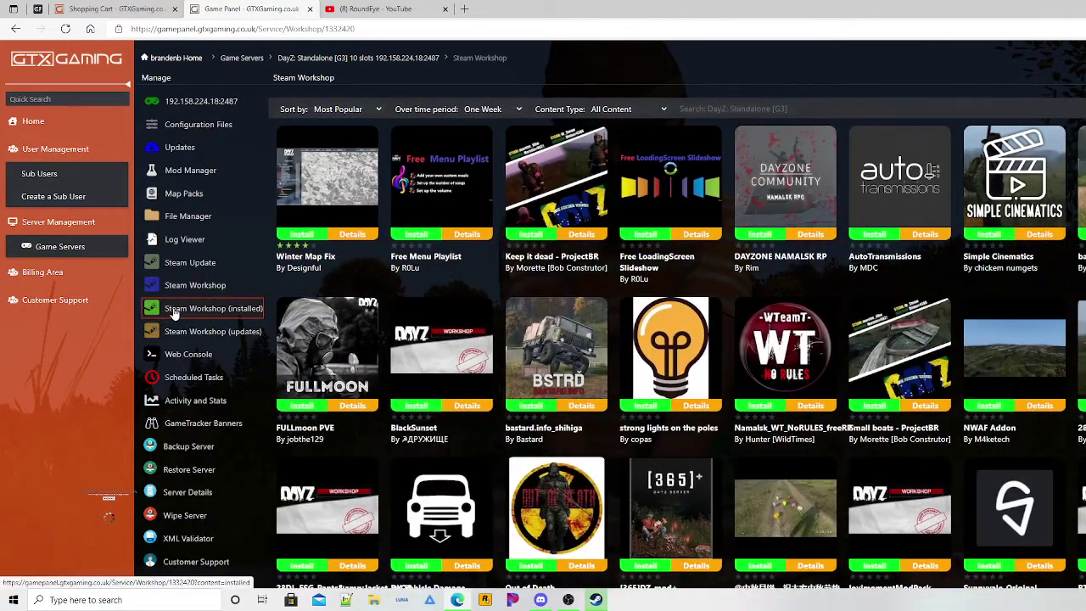
pyautogui.click(175, 311)
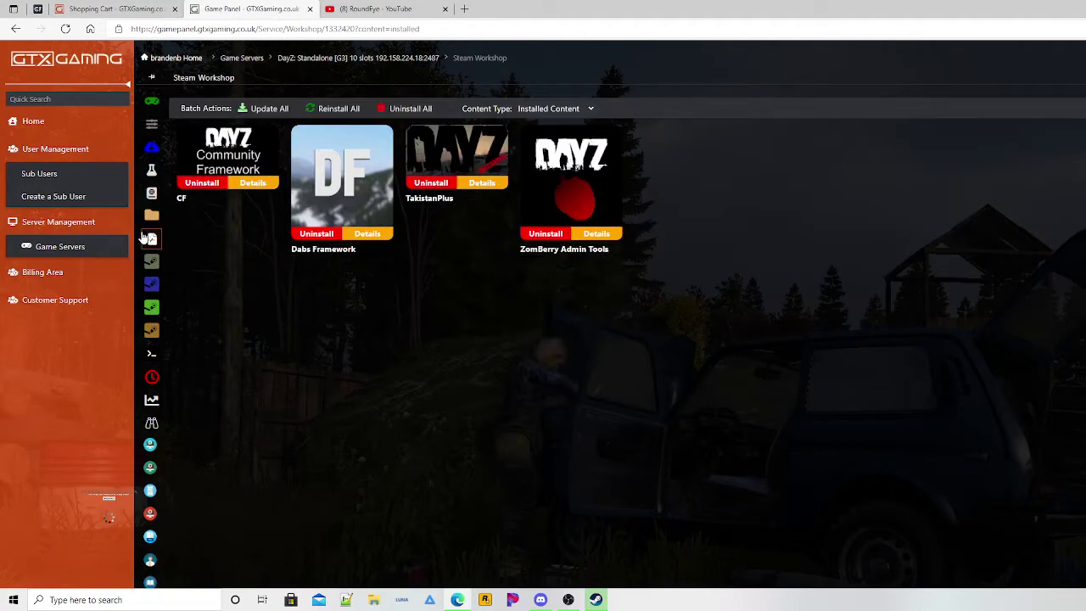
pyautogui.click(181, 220)
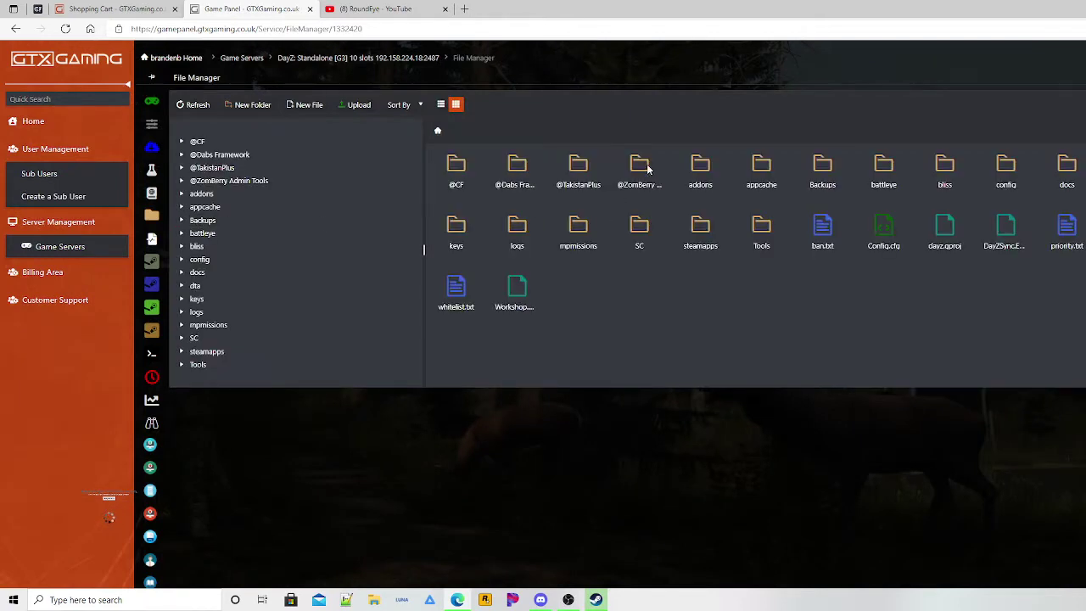
pyautogui.doubleClick(640, 180)
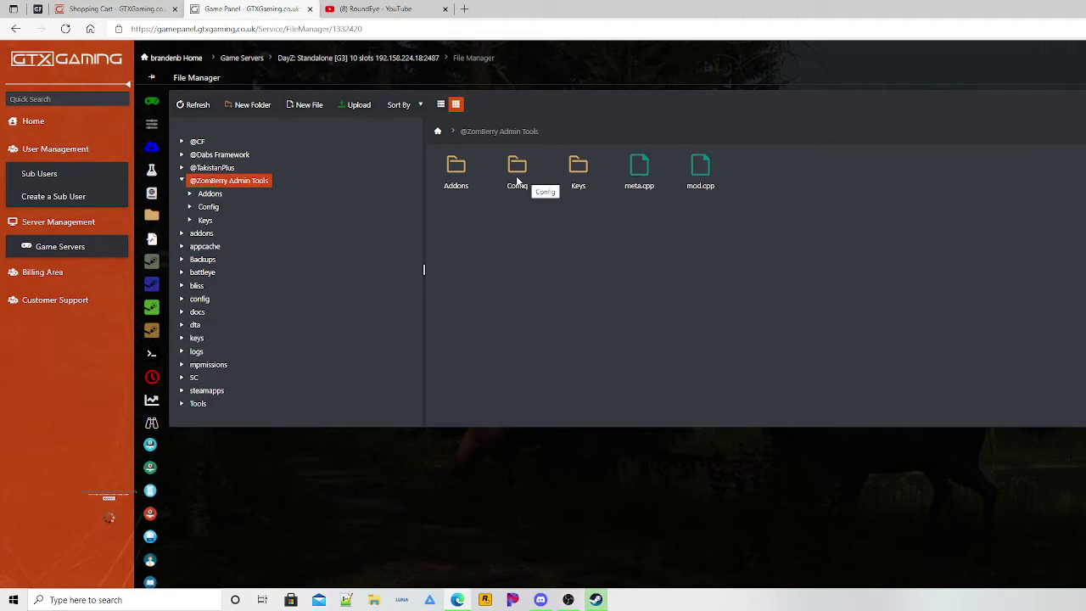
# Step: Drag the ZomBerry Config folder onto the SC folder in the tree
pyautogui.doubleClick(518, 174)
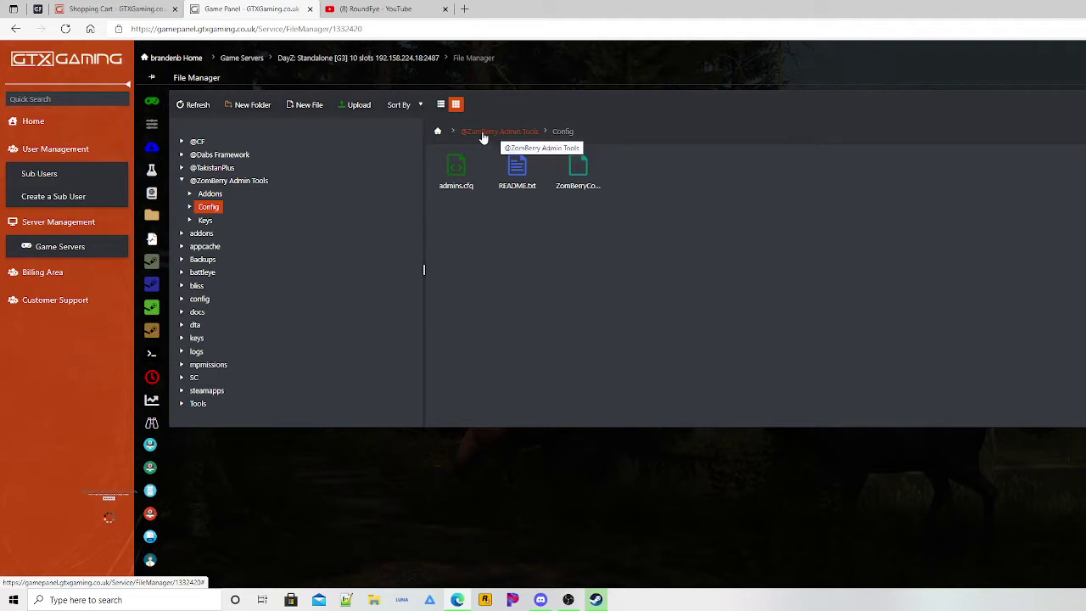
pyautogui.click(483, 132)
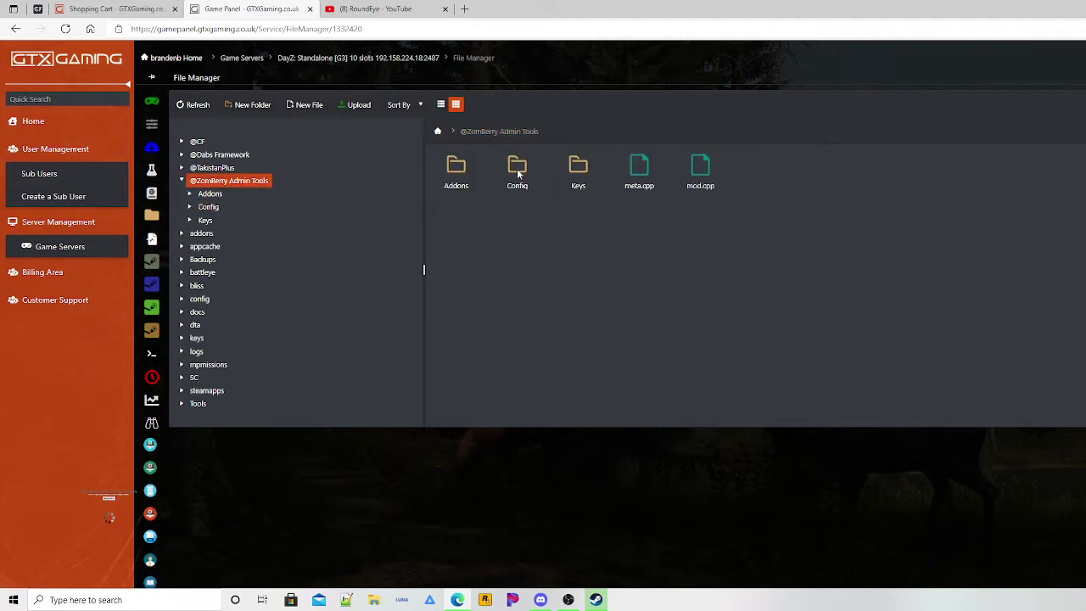
pyautogui.moveTo(516, 170); pyautogui.dragTo(207, 321)
pyautogui.scroll(-1, 285, 301)
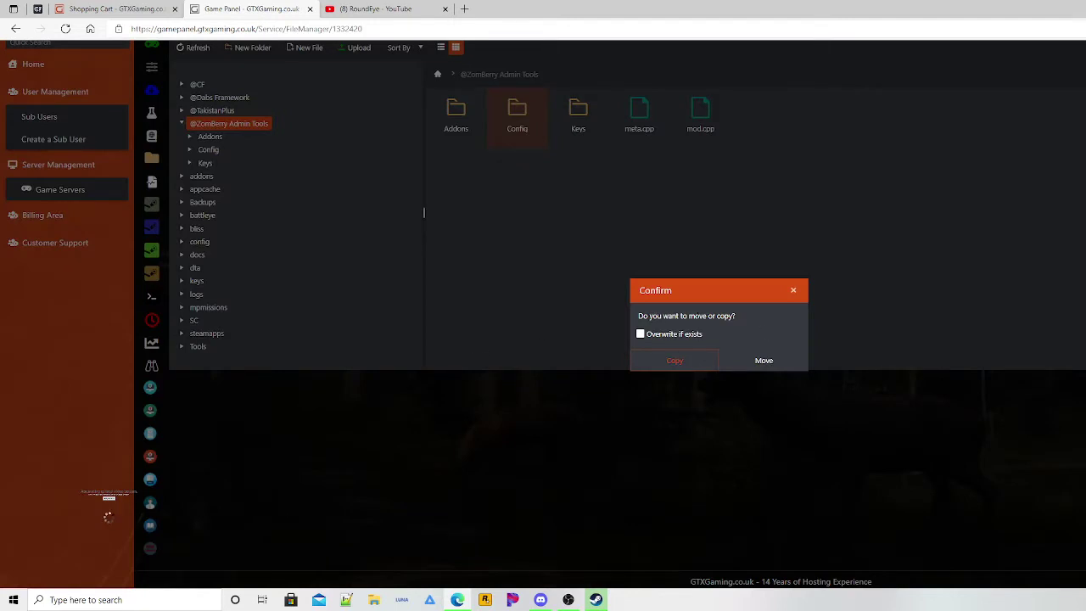
# Step: Copy the Config folder into SC and browse into SC
pyautogui.click(683, 360)
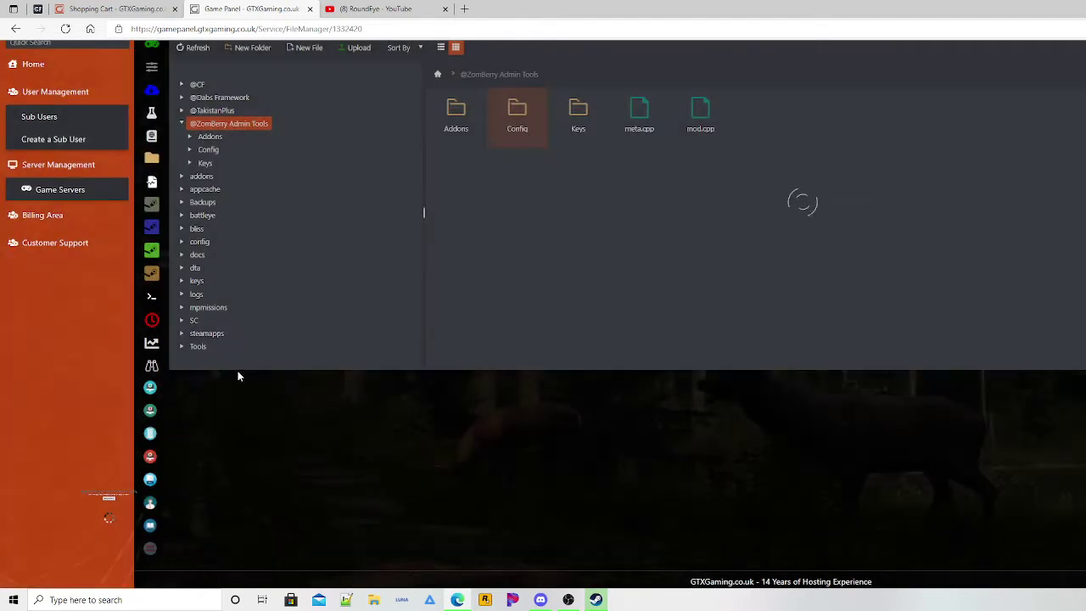
pyautogui.click(195, 321)
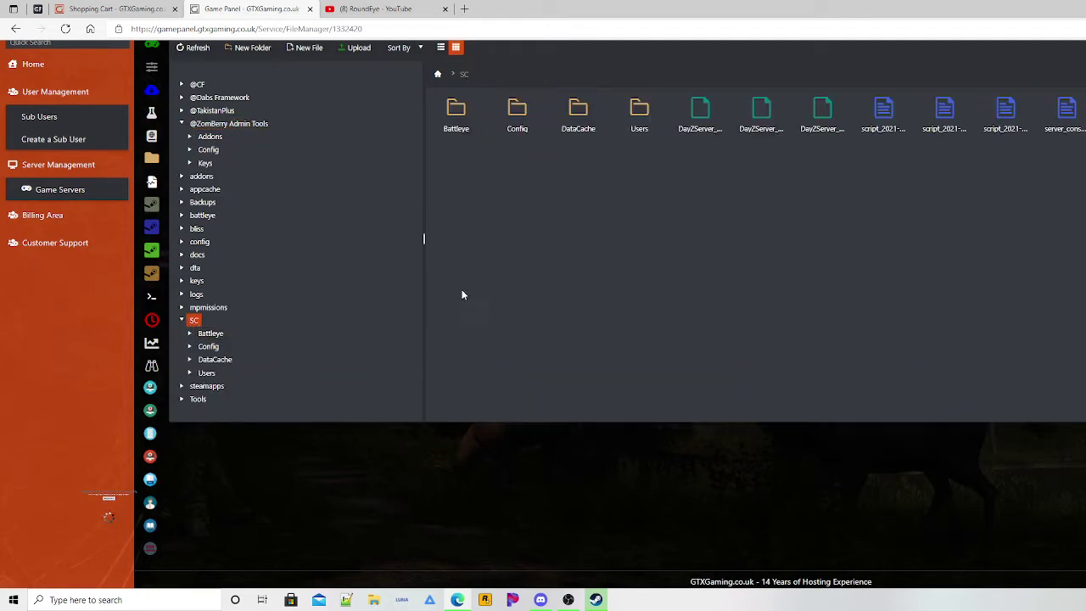
pyautogui.scroll(1, 642, 219)
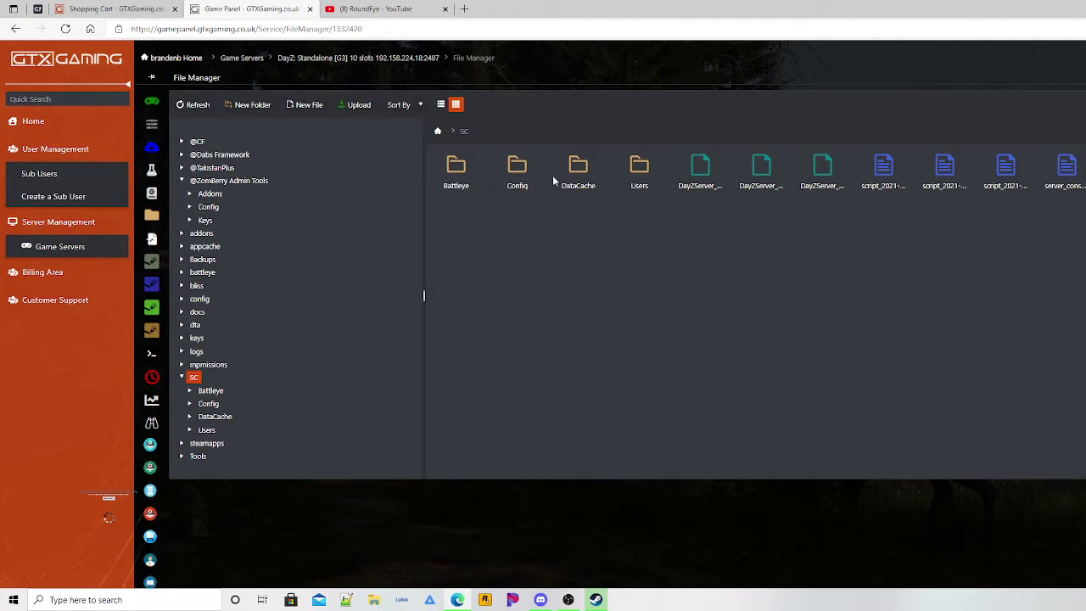
# Step: Rename the copied Config folder to ZomBerry and open it
pyautogui.rightClick(518, 182)
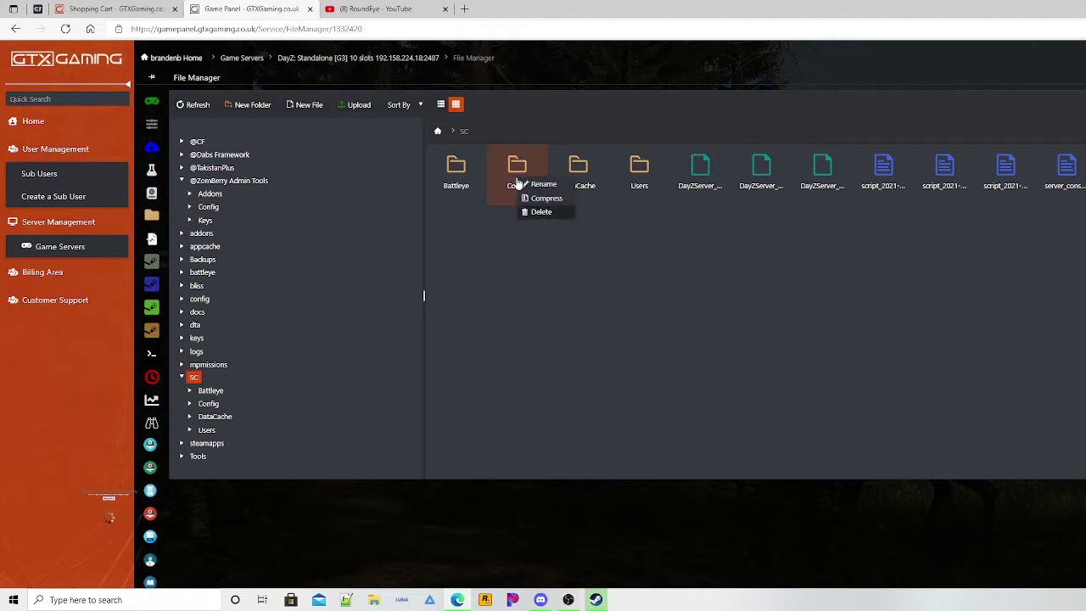
pyautogui.click(541, 208)
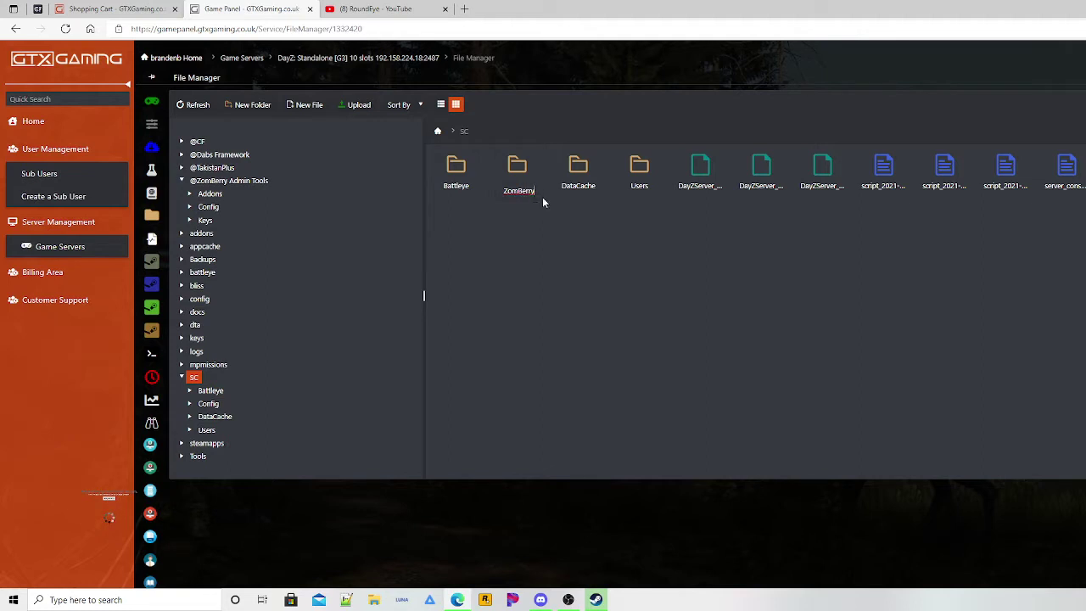
pyautogui.press('Return')
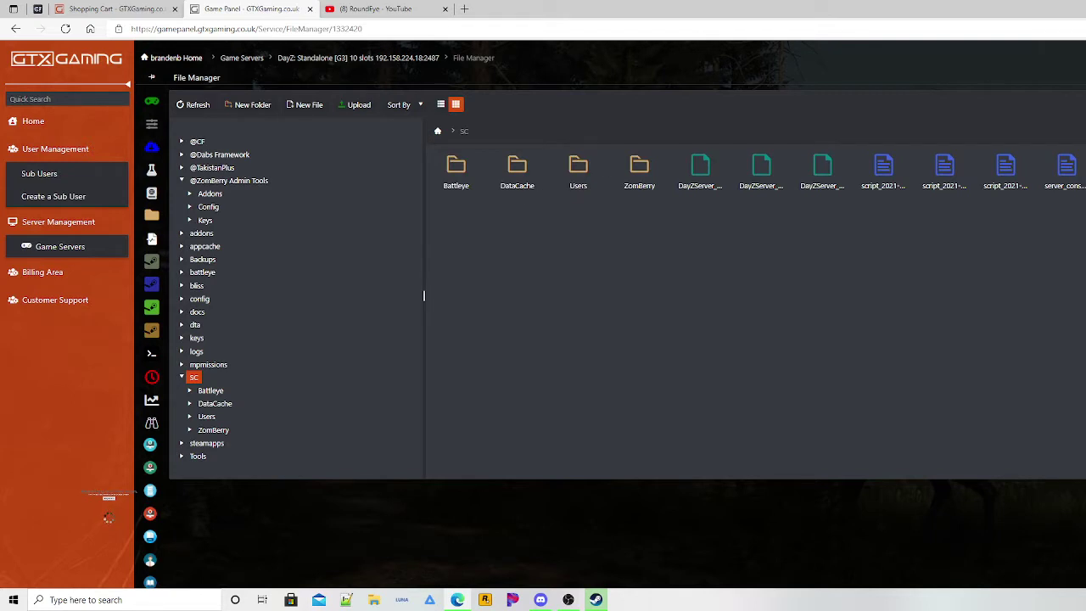
pyautogui.click(639, 170)
pyautogui.doubleClick(639, 170)
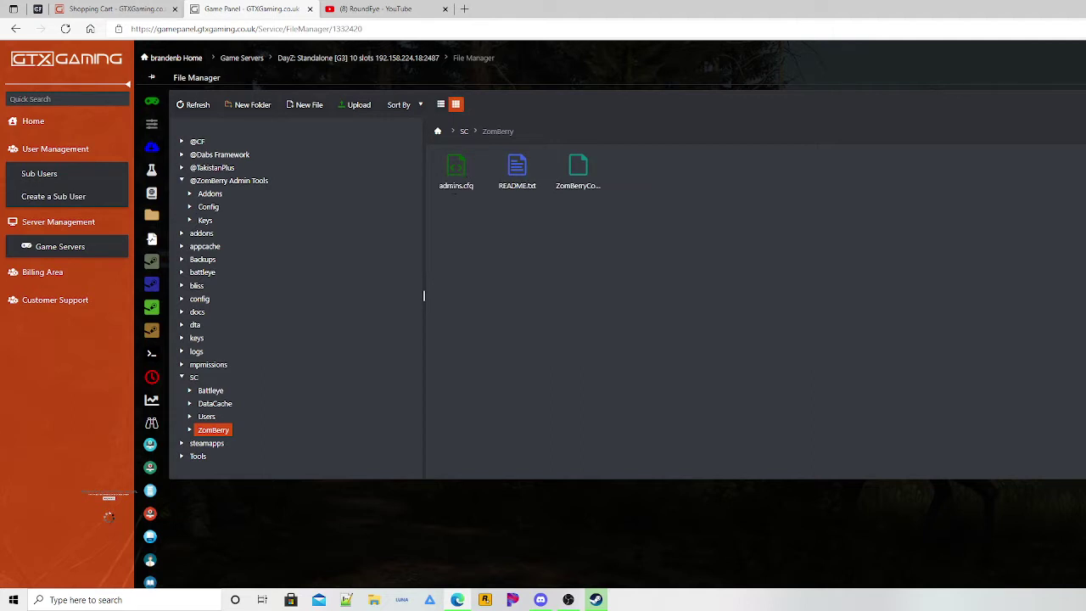
# Step: Open admins.cfg in a maximized editor and delete the old Steam ID line
pyautogui.doubleClick(458, 181)
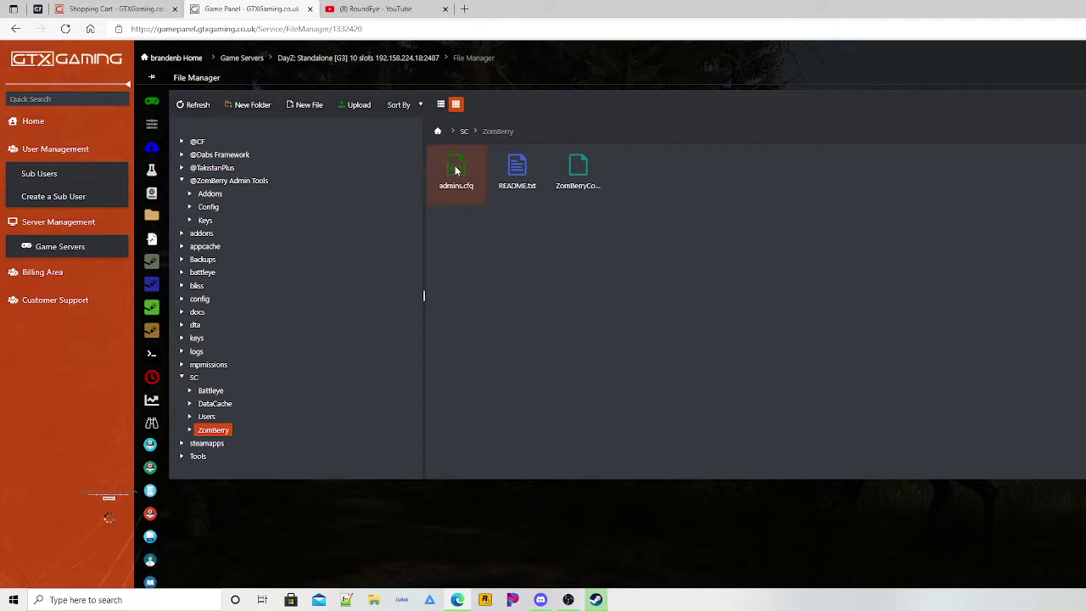
pyautogui.click(360, 123)
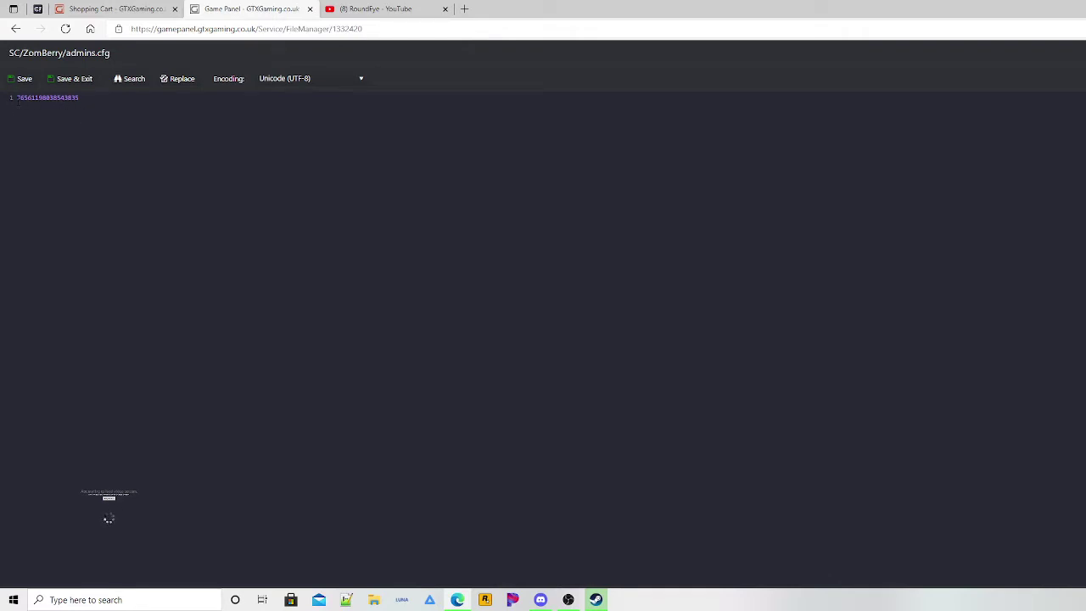
pyautogui.moveTo(84, 101); pyautogui.dragTo(8, 102)
pyautogui.press('BackSpace')
# Step: Glance at the Steam library, return to the browser and start a new tab
pyautogui.click(594, 601)
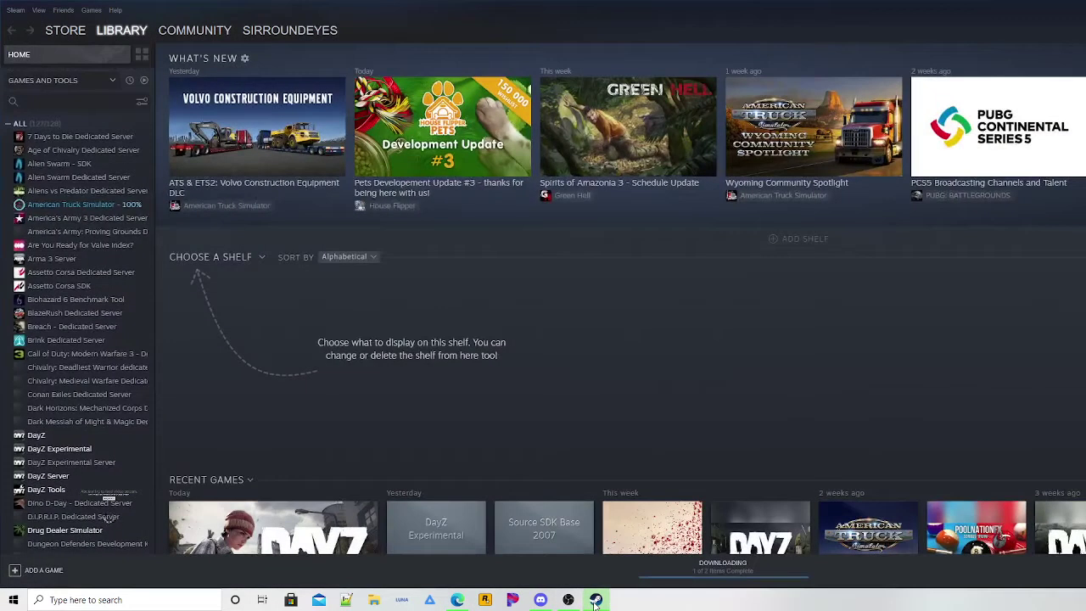
pyautogui.click(596, 602)
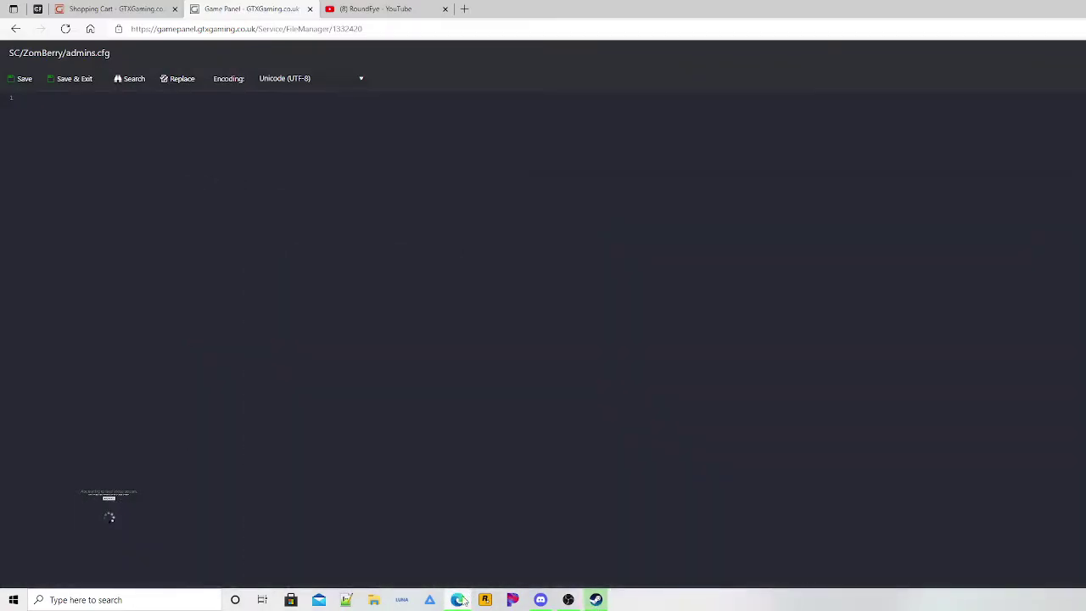
pyautogui.click(460, 601)
pyautogui.click(458, 601)
pyautogui.click(464, 9)
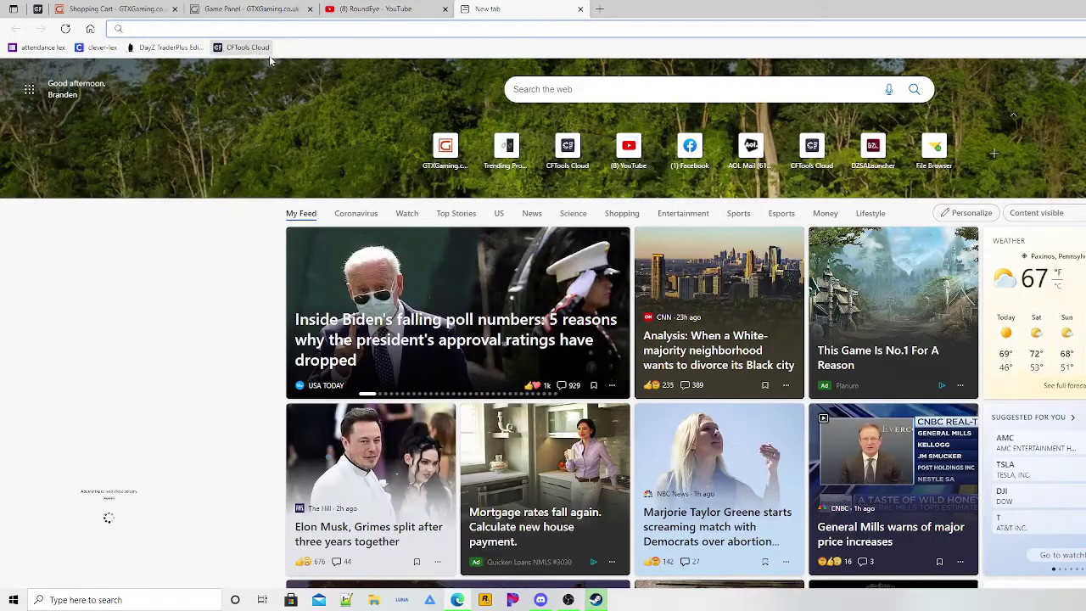
# Step: Sign in to CFTools Cloud and bring up the Cherno server's logs
pyautogui.click(228, 51)
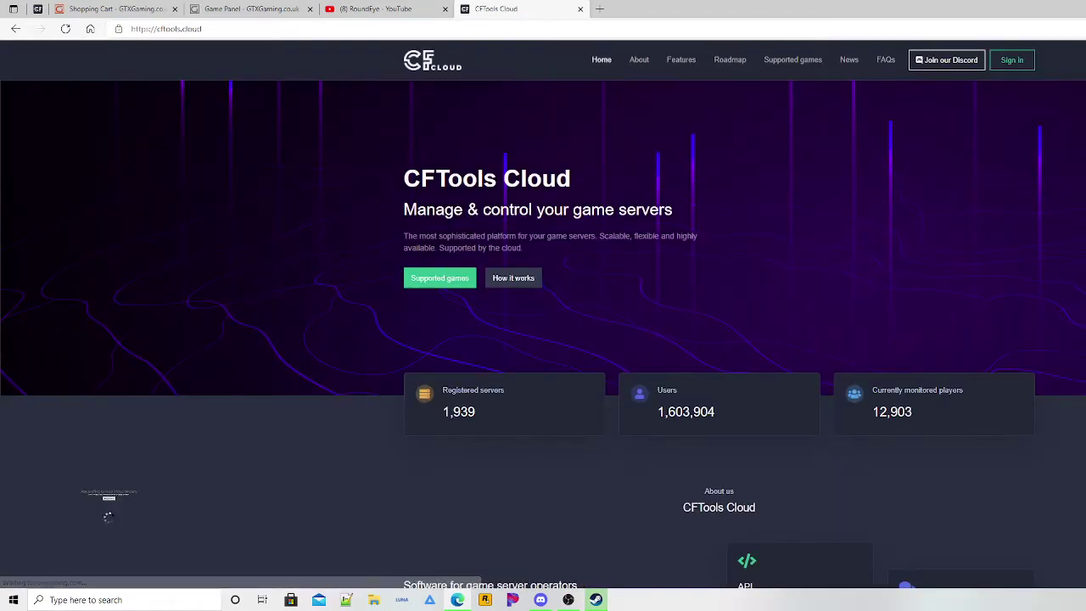
pyautogui.click(1012, 60)
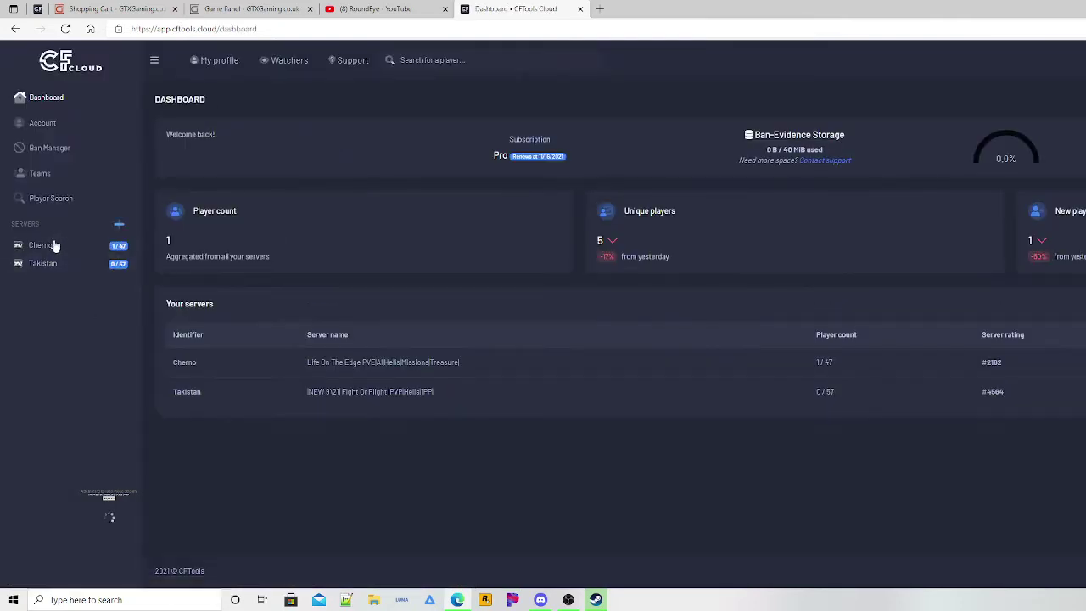
pyautogui.click(53, 245)
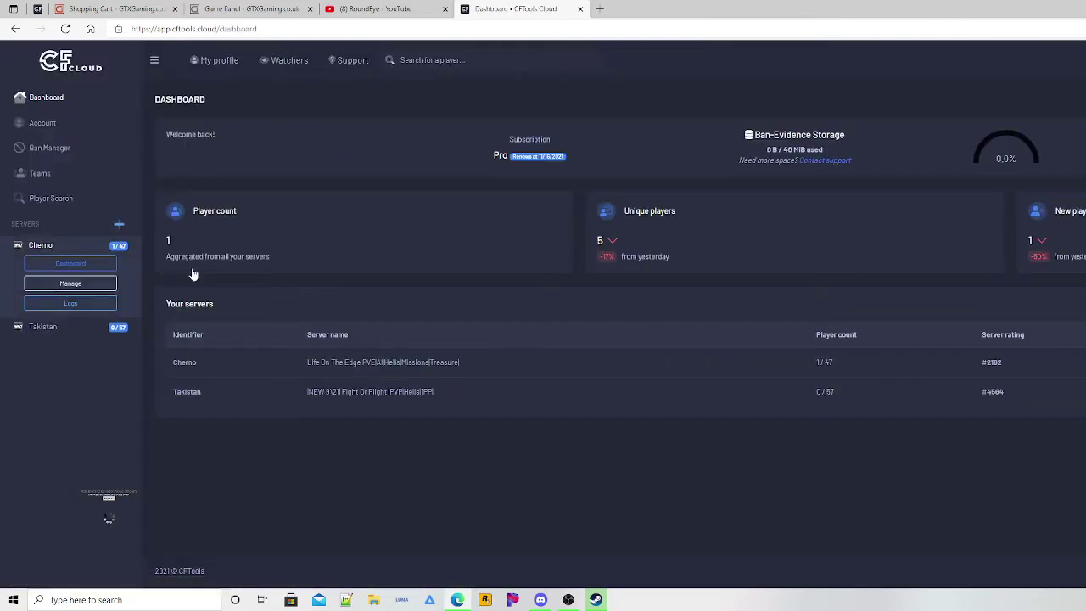
pyautogui.click(71, 263)
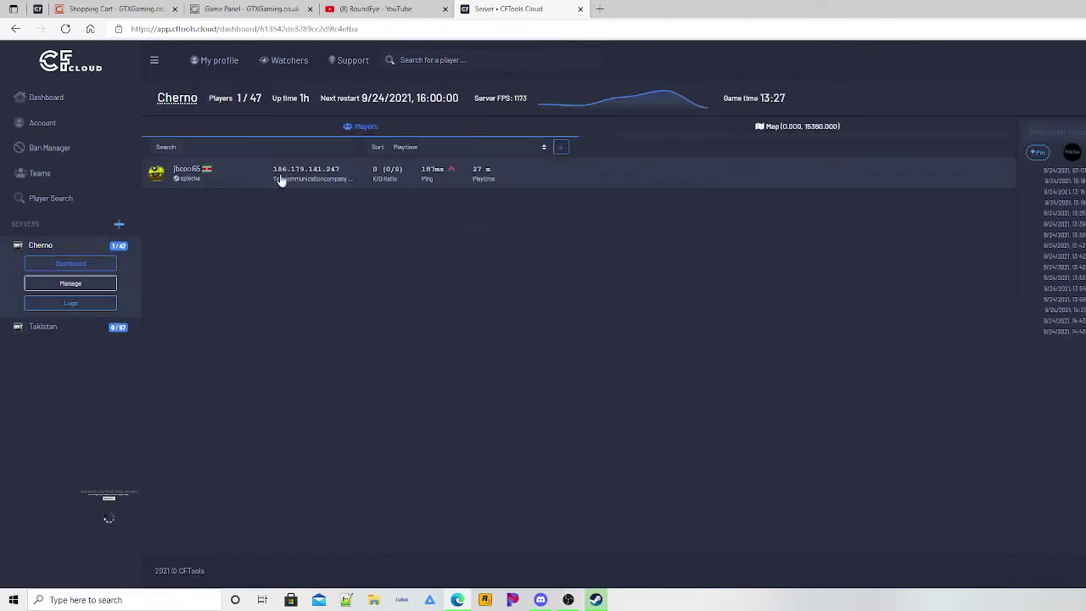
pyautogui.click(64, 303)
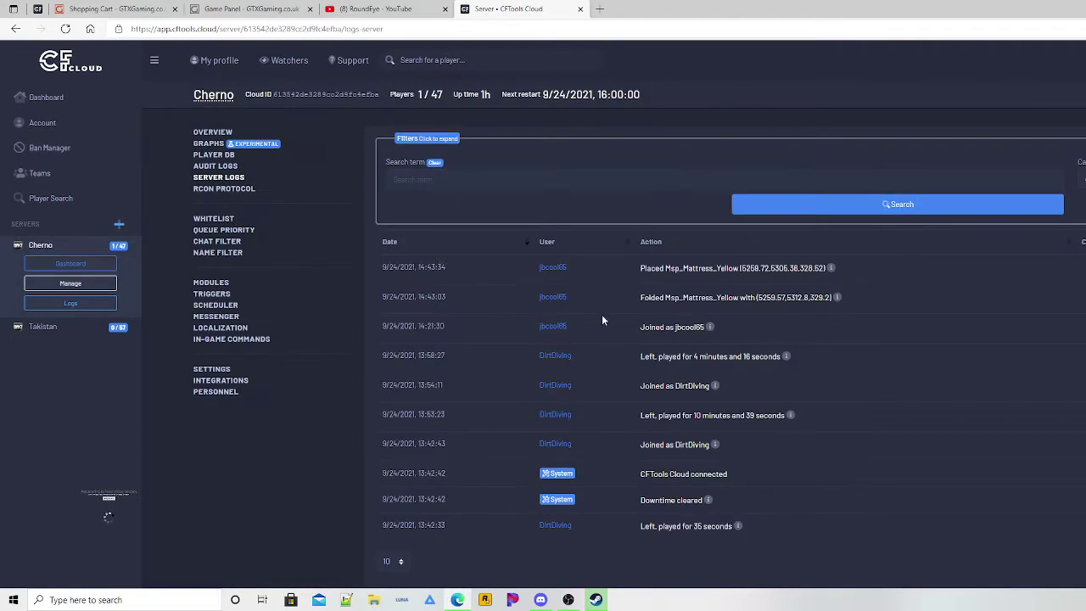
# Step: Search the logs for the owner's player and show their profile identities with the Steam ID
pyautogui.scroll(-1, 604, 356)
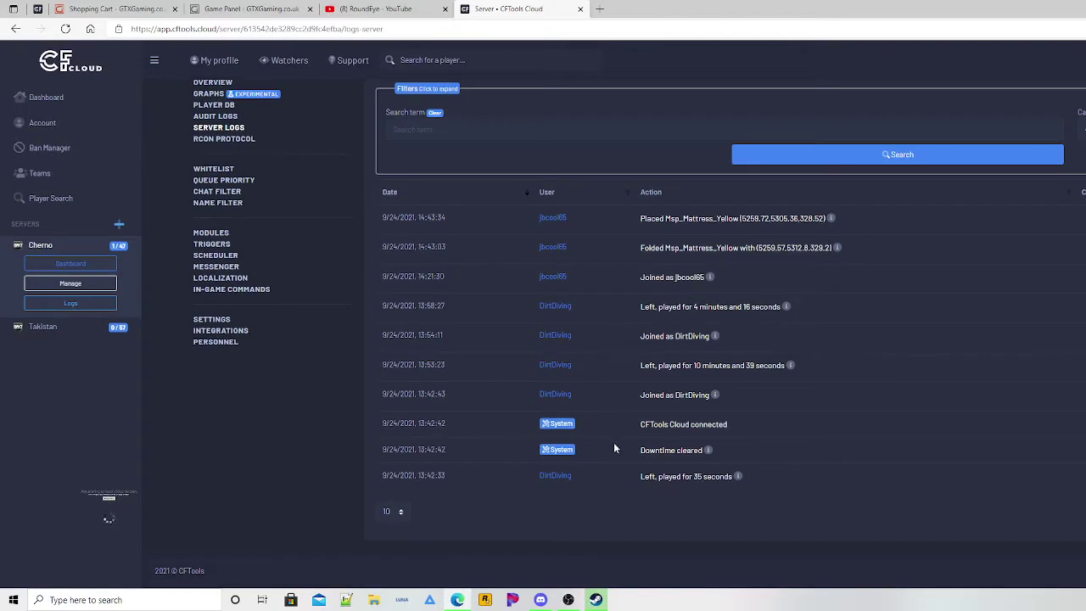
pyautogui.click(447, 130)
pyautogui.write('sli')
pyautogui.press('Return')
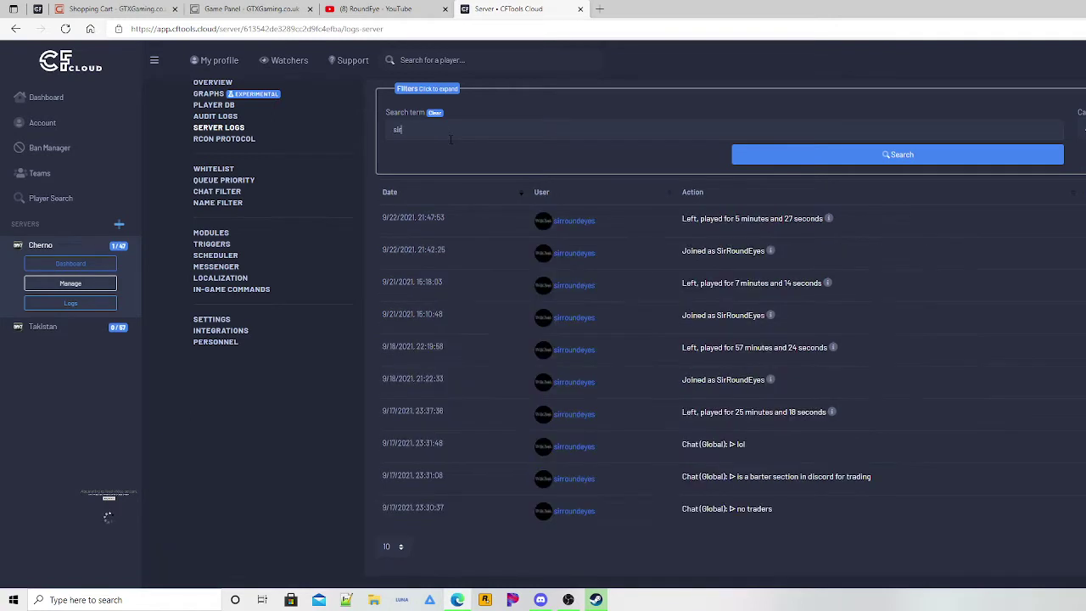
pyautogui.click(574, 253)
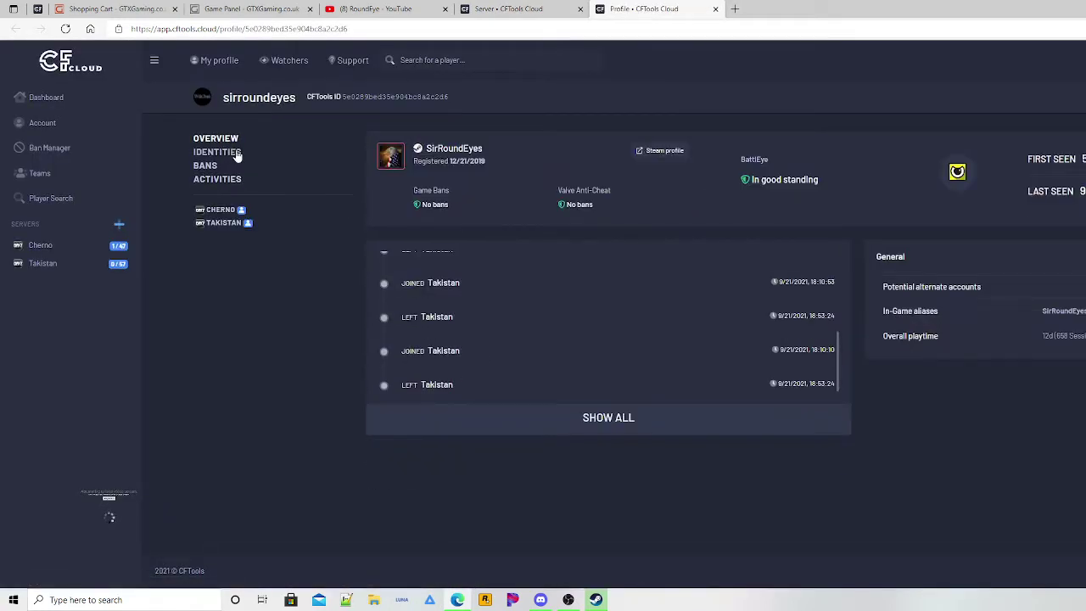
pyautogui.click(234, 153)
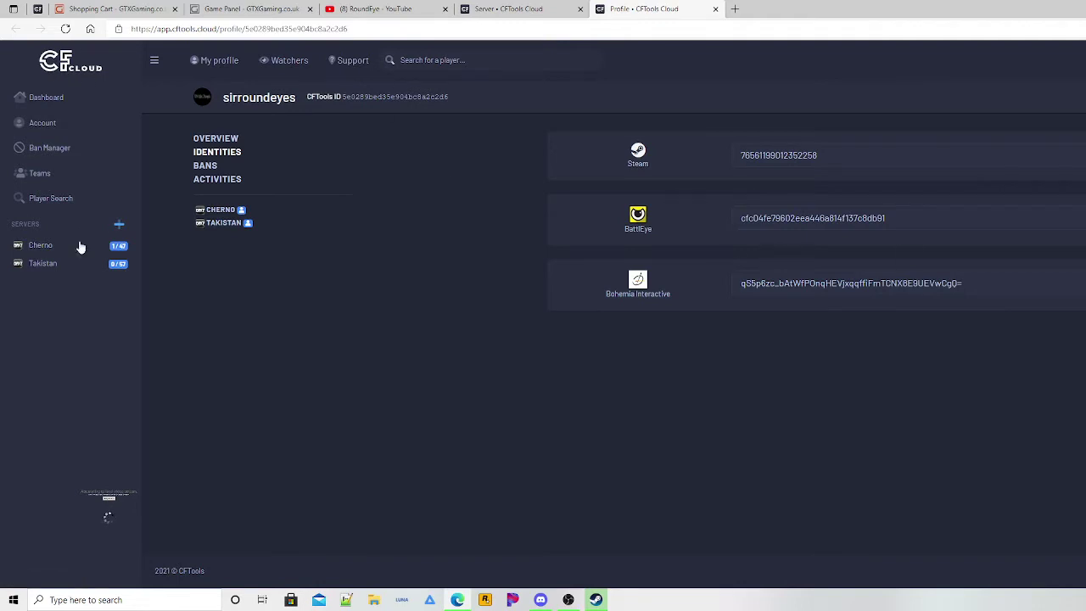
# Step: View the Cherno server's live map, then return to the Game Panel's admins.cfg editor
pyautogui.click(40, 247)
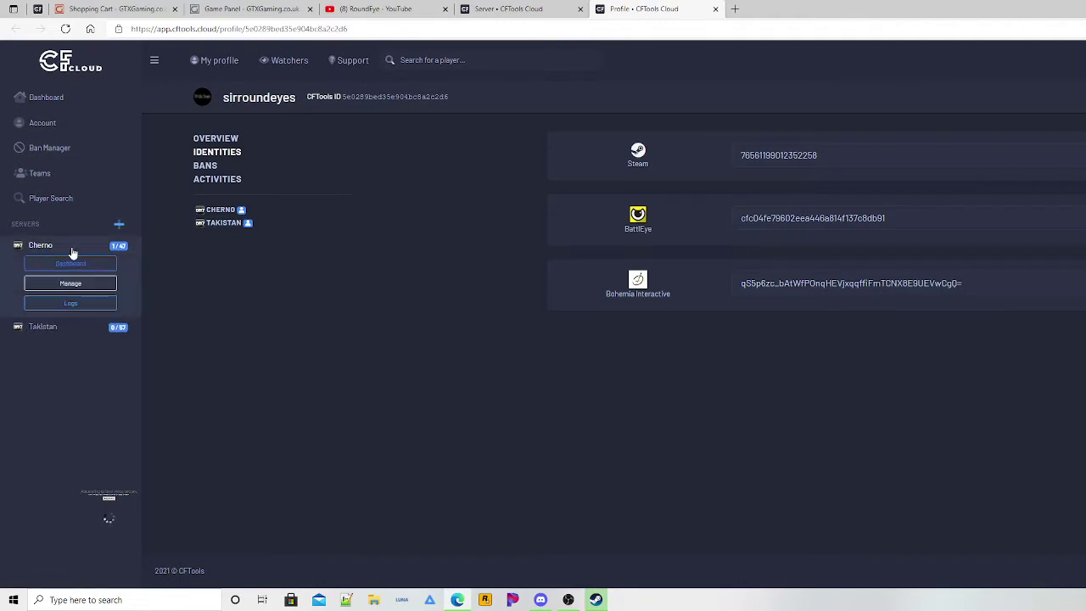
pyautogui.click(85, 263)
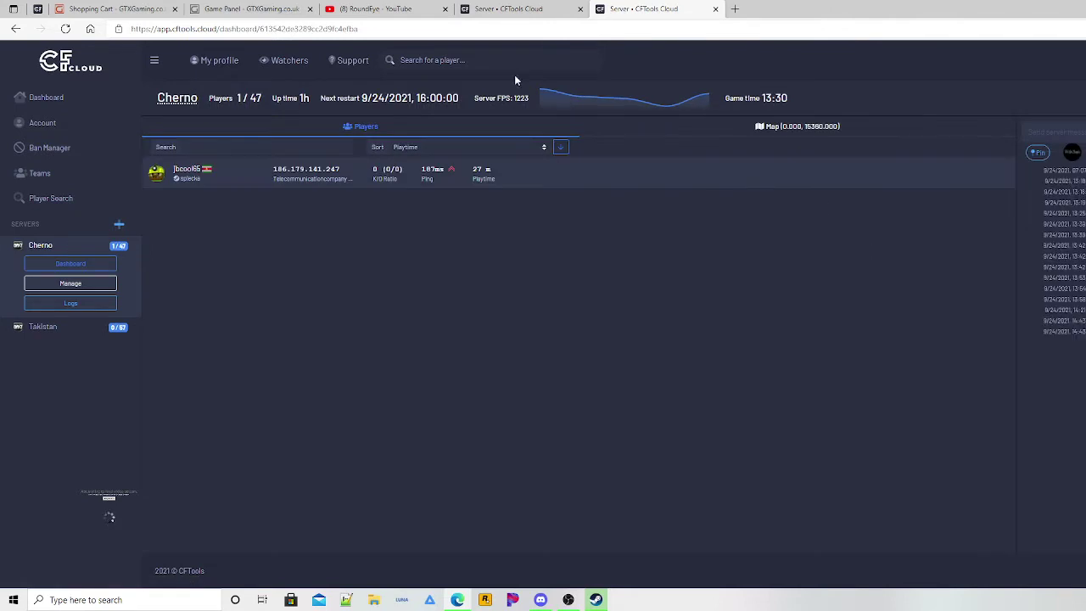
pyautogui.click(764, 129)
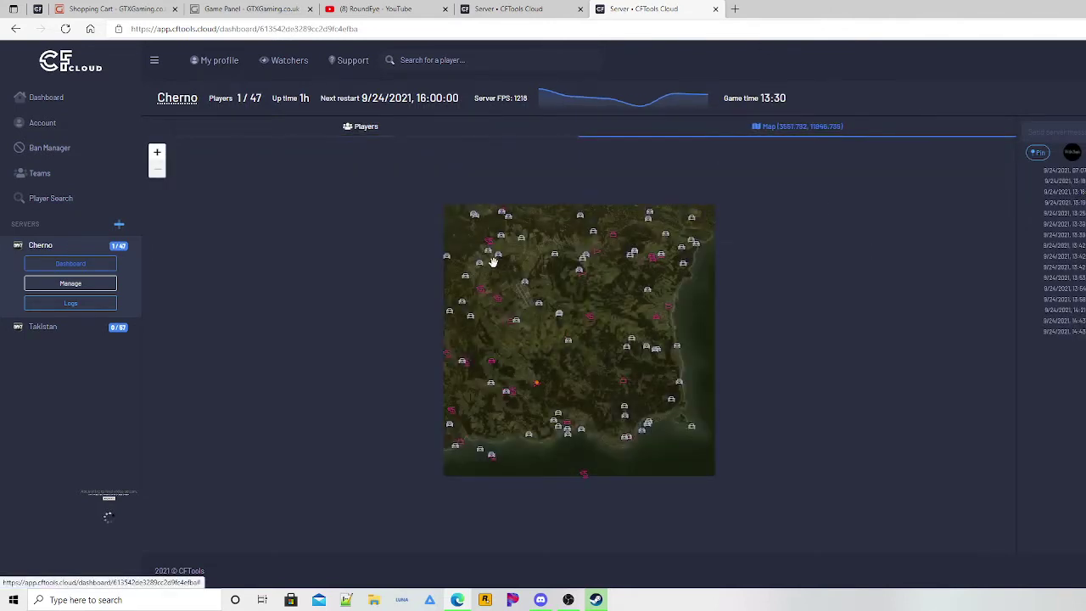
pyautogui.scroll(3, 488, 394)
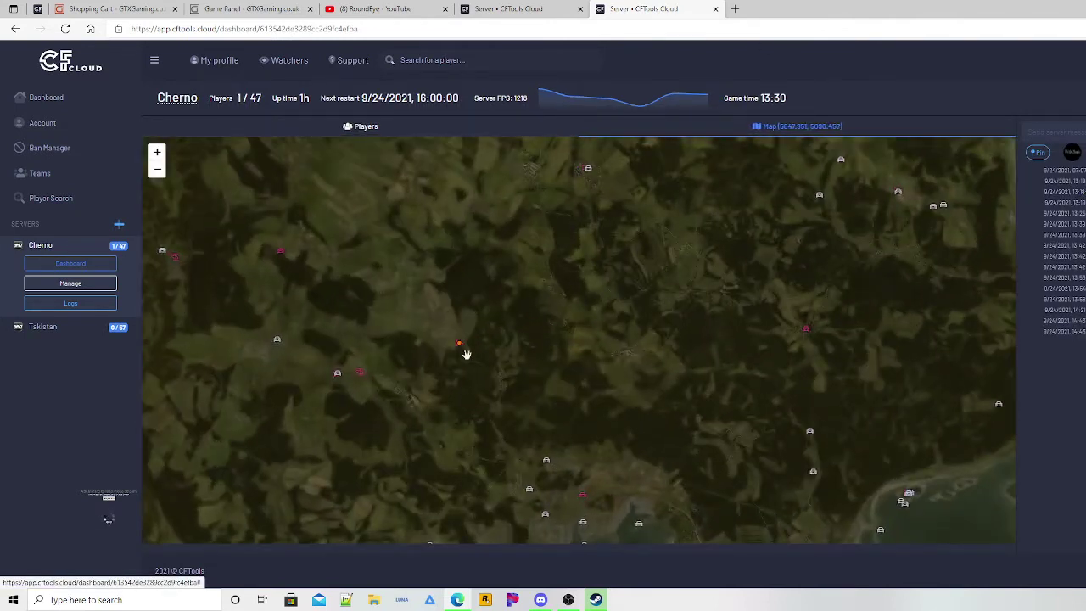
pyautogui.moveTo(459, 346)
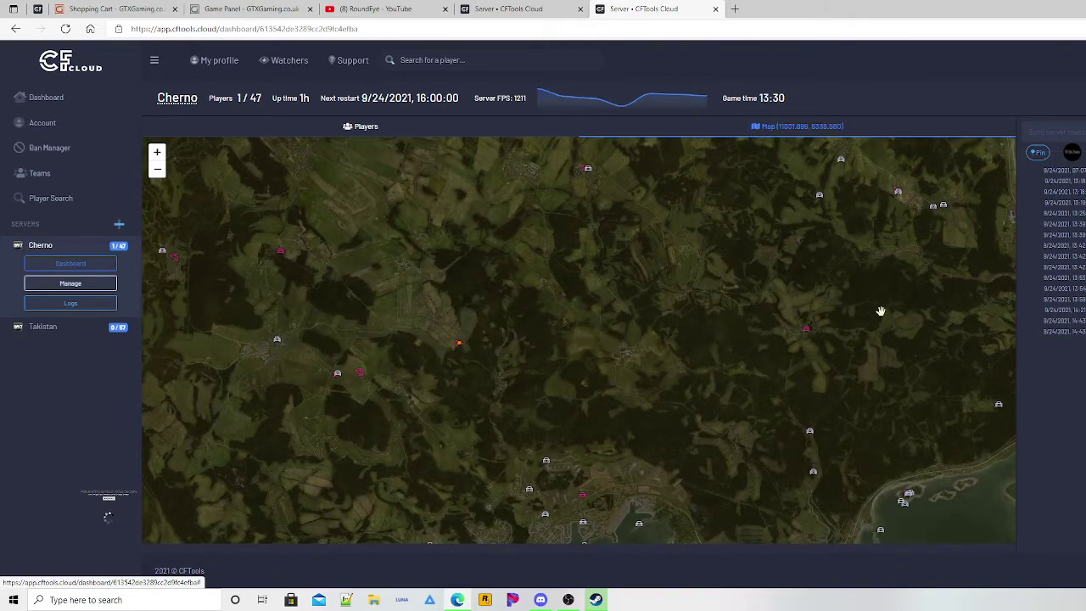
pyautogui.scroll(-3, 867, 274)
pyautogui.scroll(3, 718, 293)
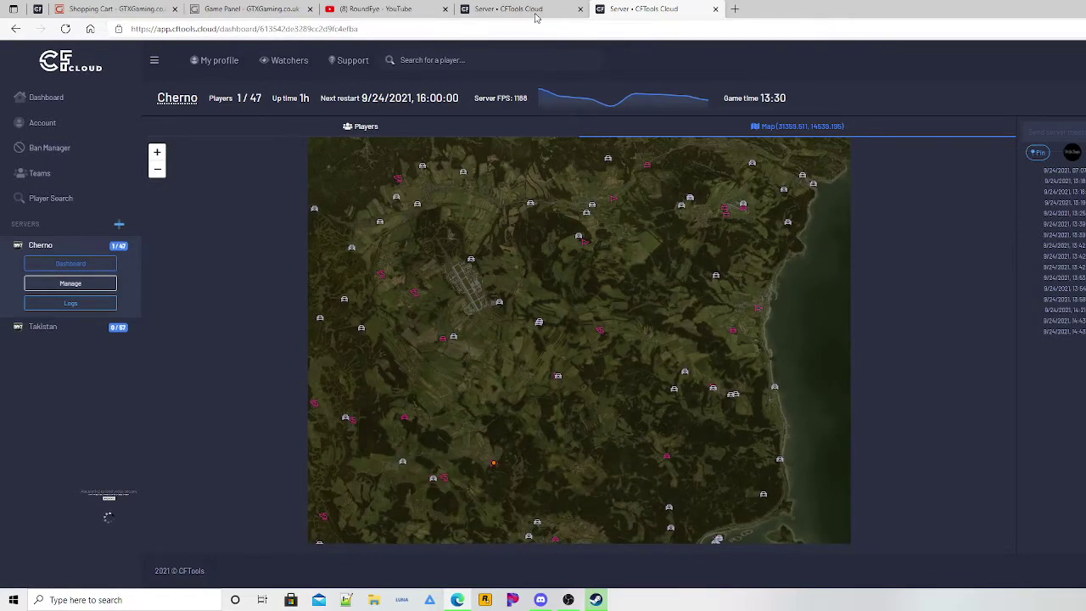
pyautogui.click(252, 9)
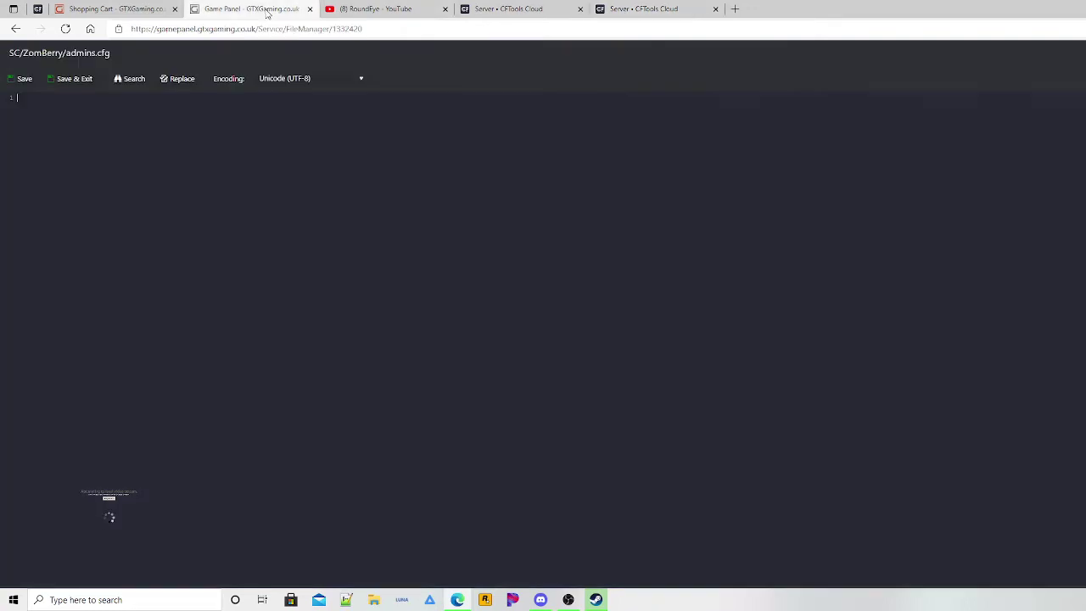
# Step: Paste the owner's Steam ID onto line 1 of admins.cfg, drop the duplicate, and save
pyautogui.rightClick(48, 99)
pyautogui.click(80, 211)
pyautogui.hotkey('ctrl', 'v')
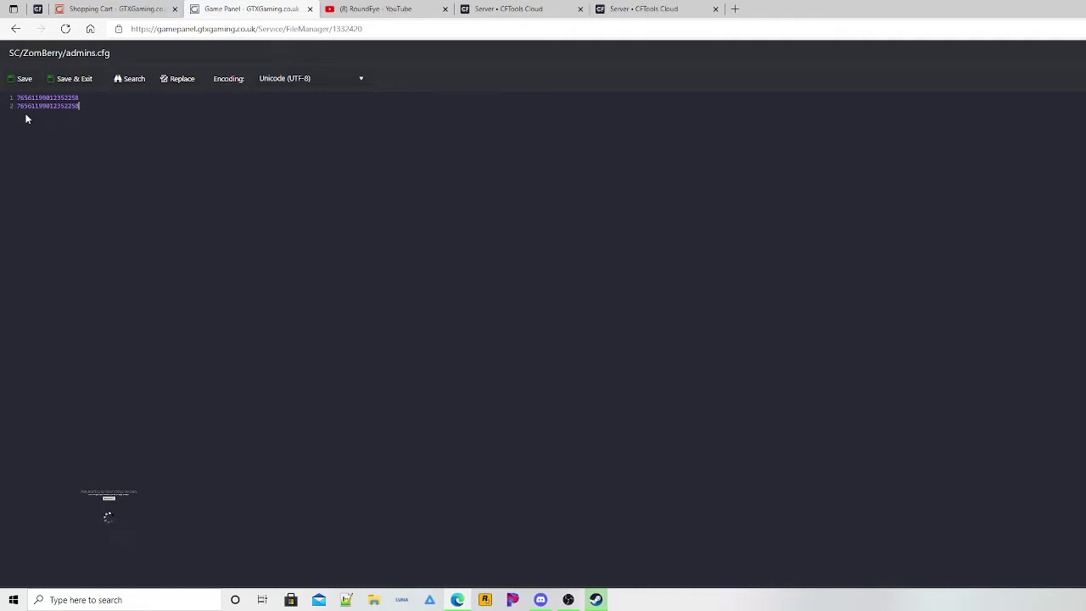
pyautogui.moveTo(80, 105); pyautogui.dragTo(15, 107)
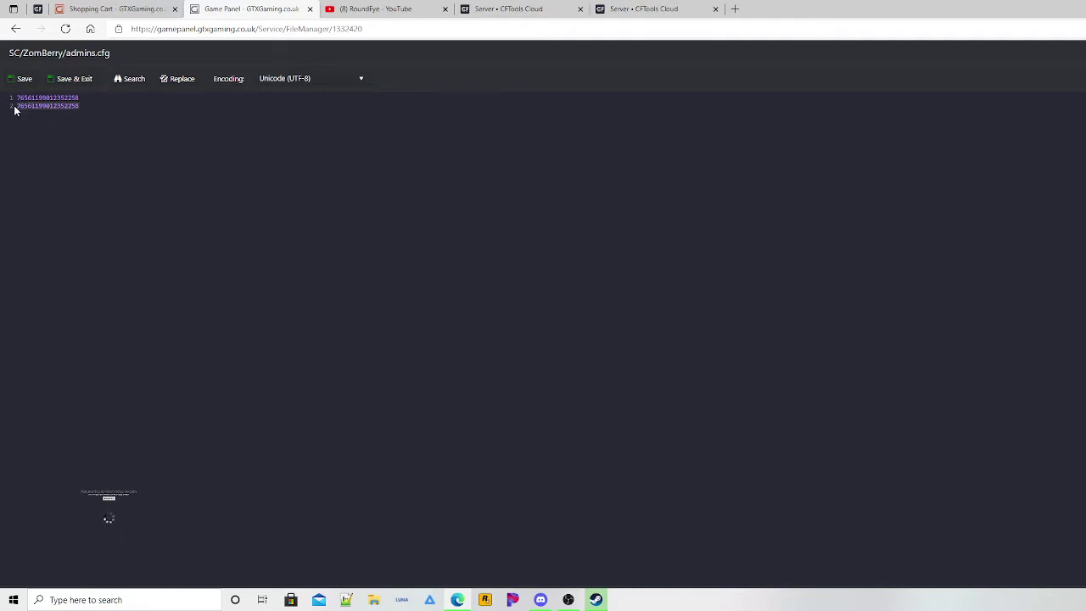
pyautogui.click(66, 80)
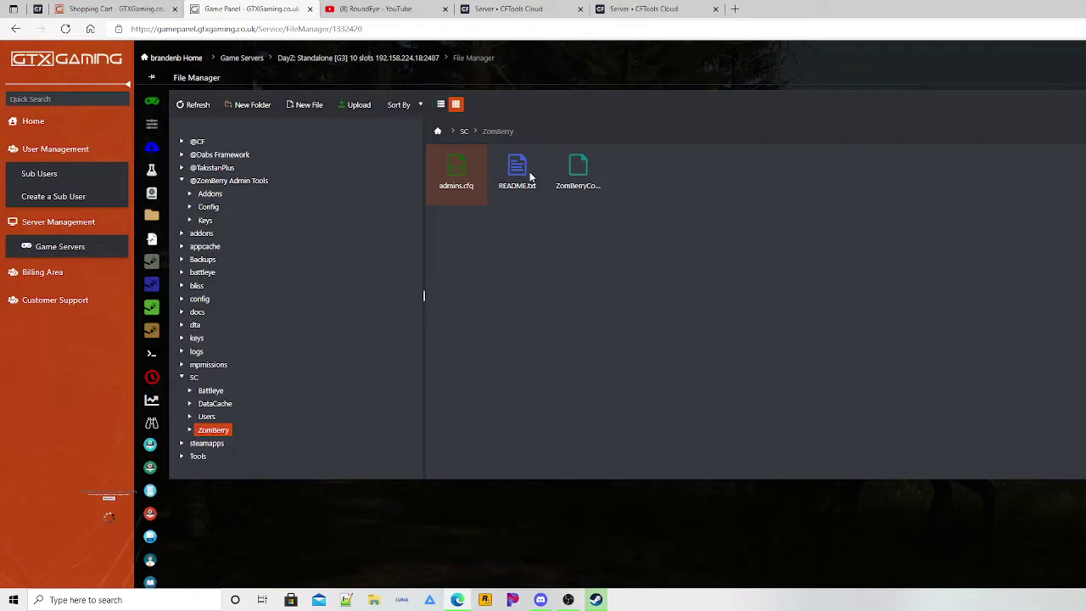
pyautogui.doubleClick(586, 176)
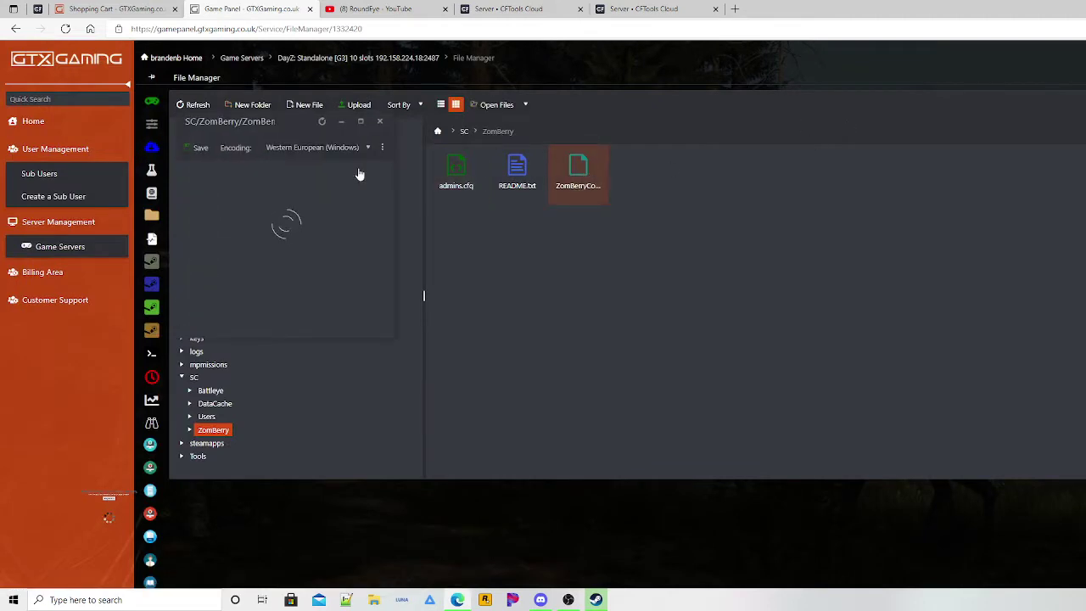
pyautogui.click(361, 121)
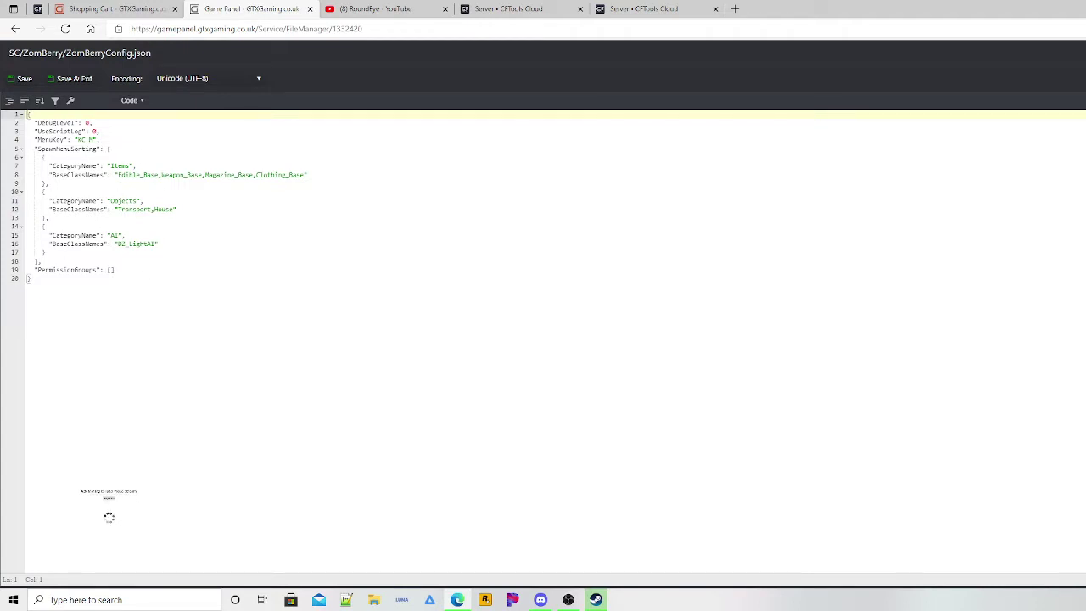
pyautogui.press('Escape')
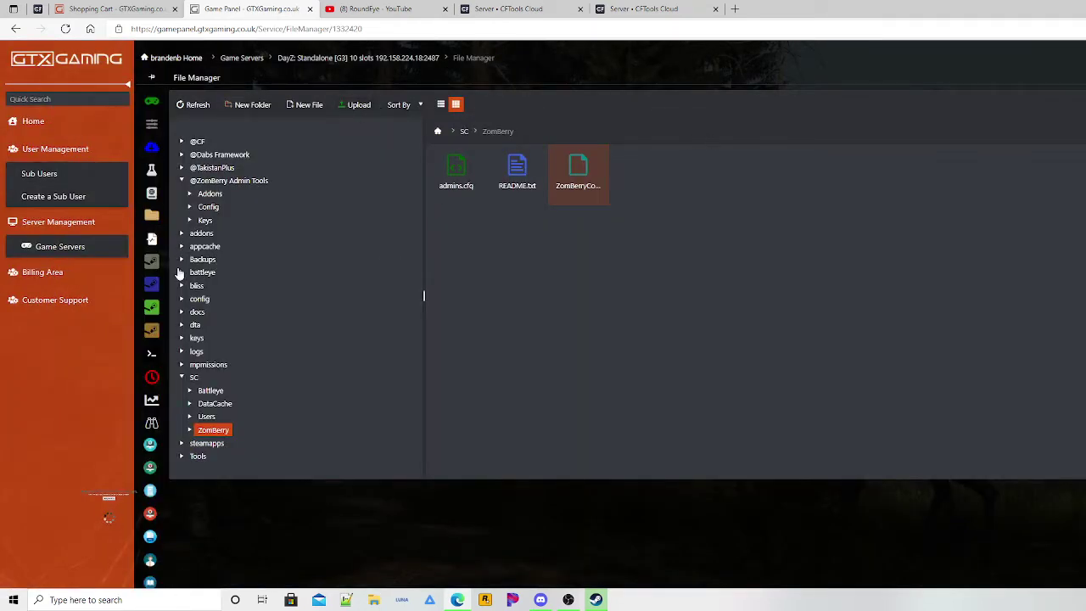
pyautogui.moveTo(155, 289)
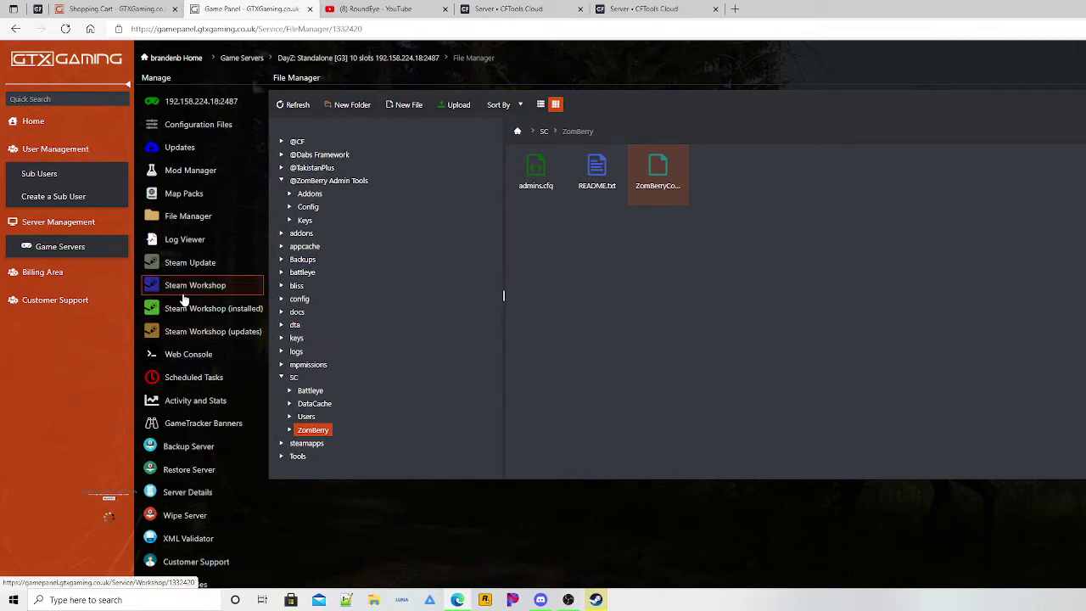
# Step: Search the Steam Workshop for 'vpp' and install VPPAdminTools from the results
pyautogui.click(184, 300)
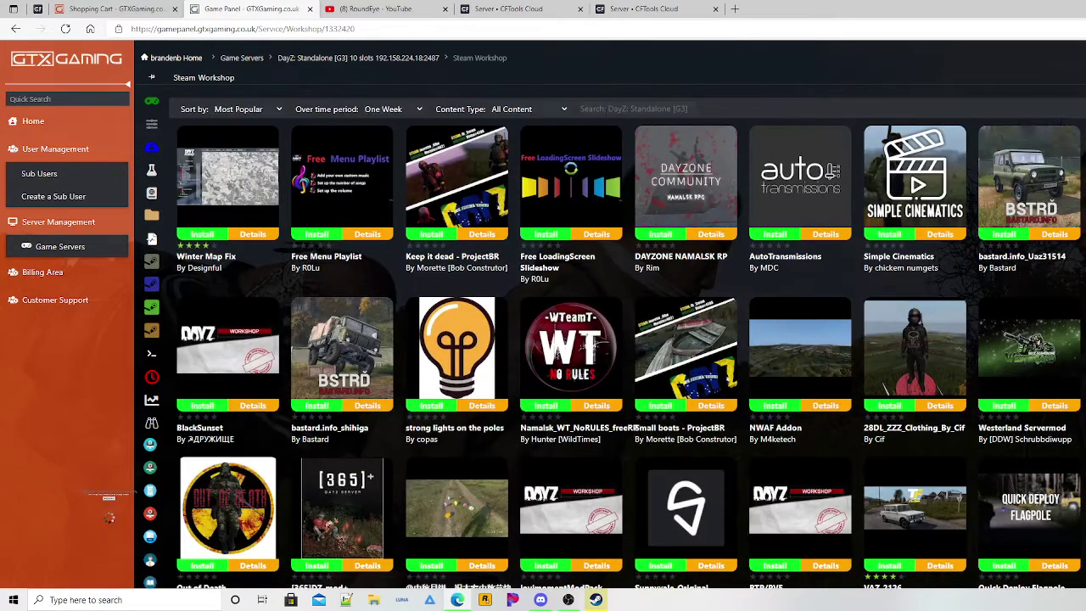
pyautogui.click(605, 109)
pyautogui.write('vpp')
pyautogui.press('Return')
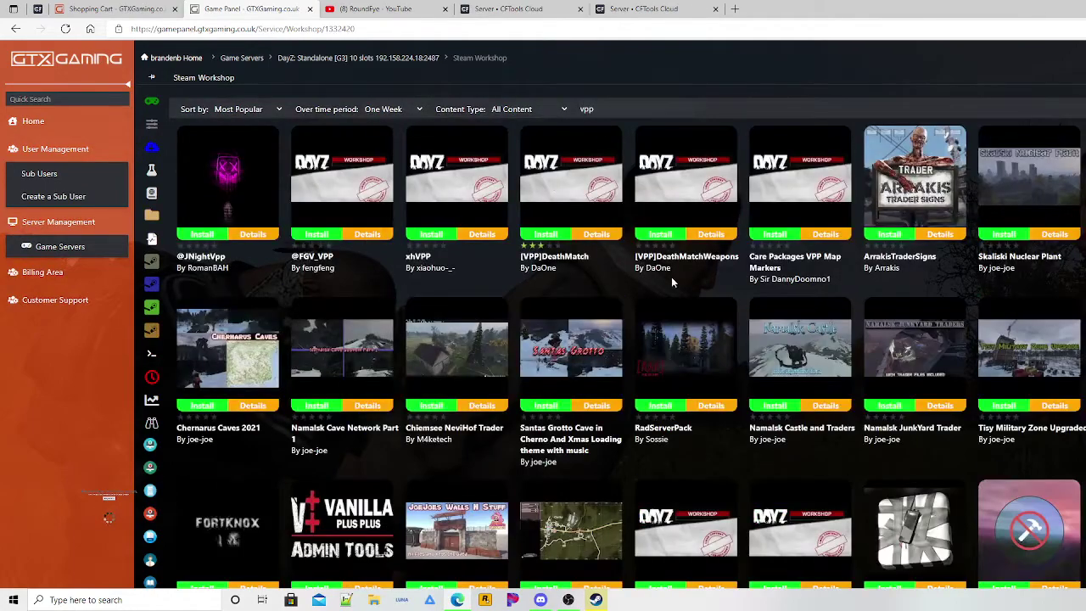
pyautogui.scroll(-3, 903, 280)
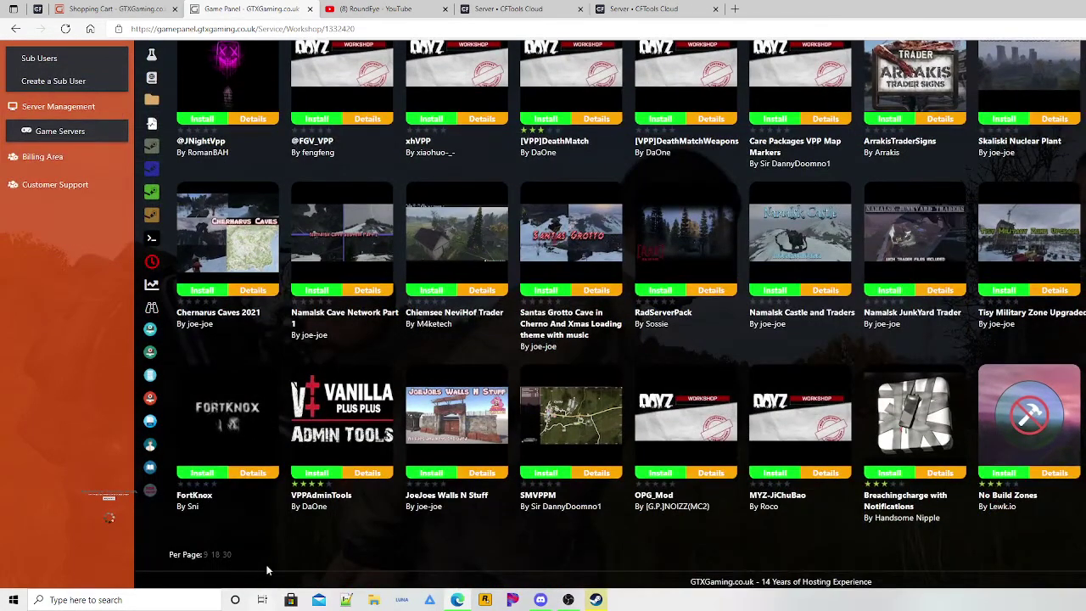
pyautogui.click(321, 473)
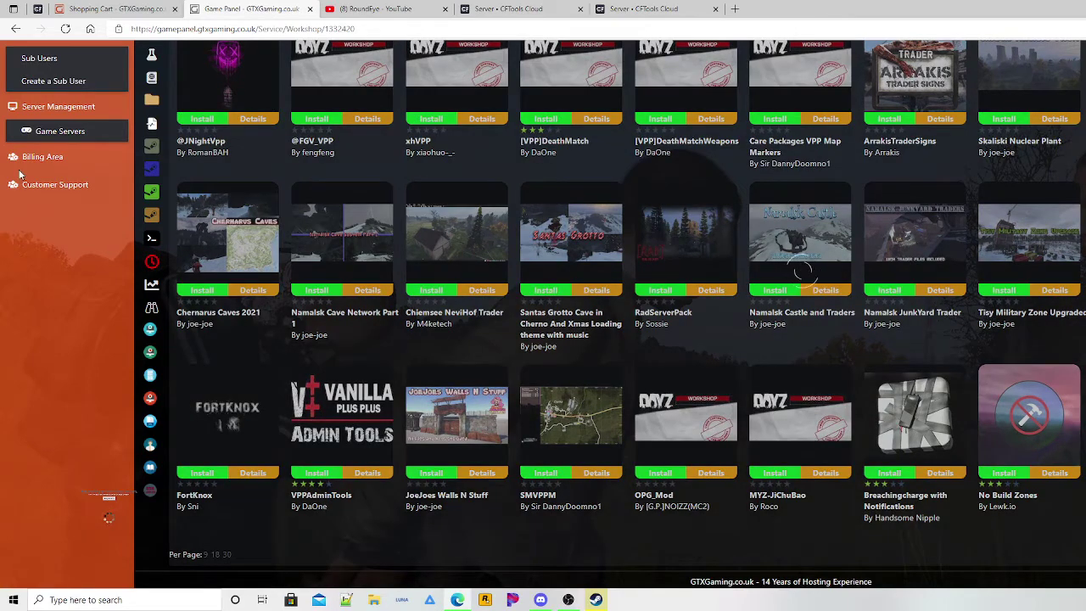
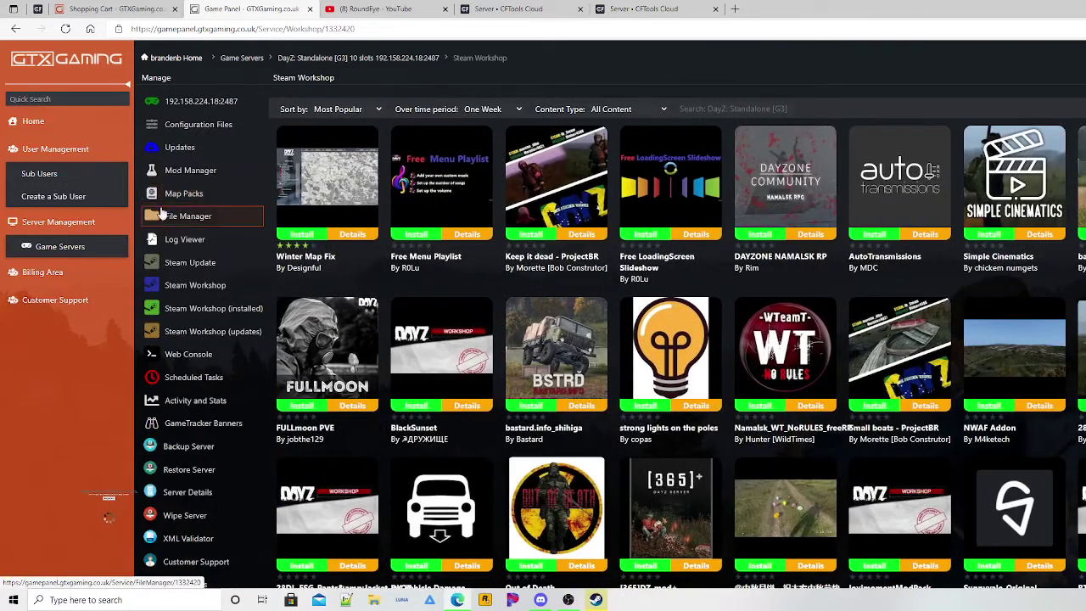
pyautogui.click(164, 218)
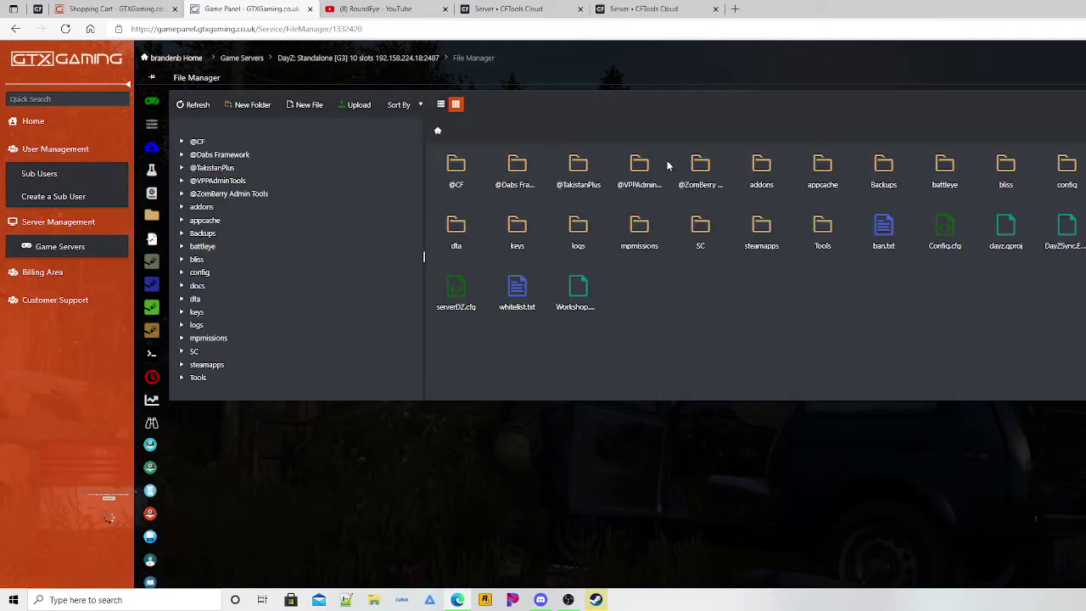
pyautogui.doubleClick(634, 178)
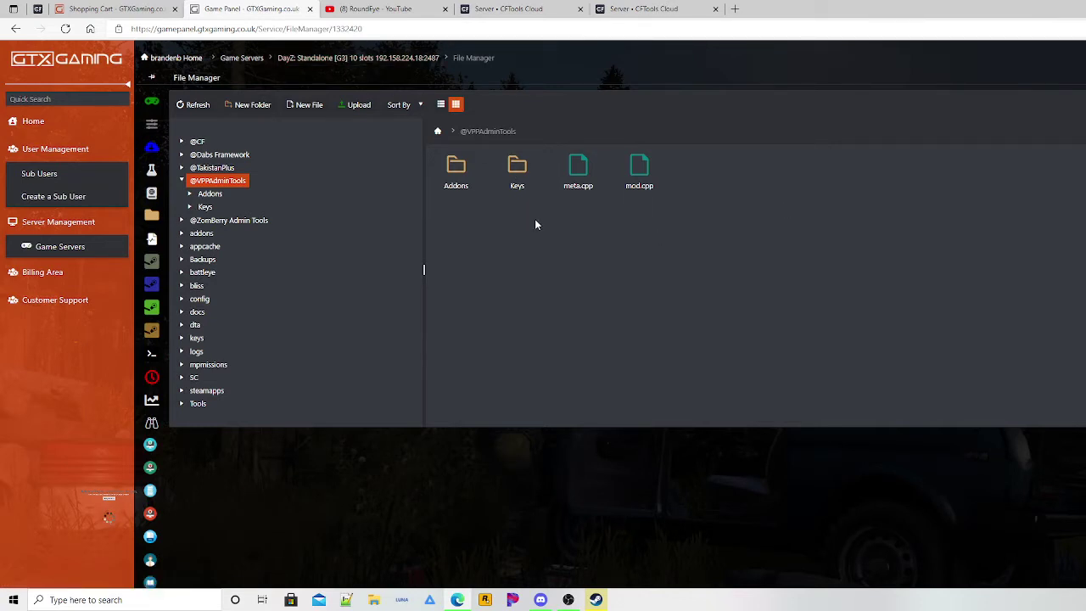
pyautogui.click(352, 58)
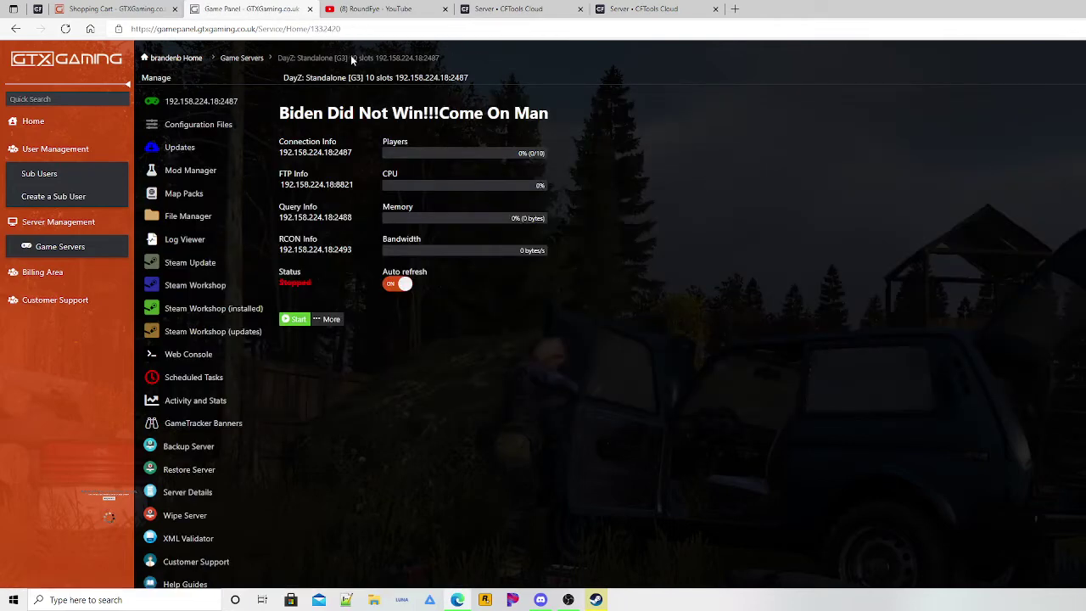
# Step: Enable Scr Allow File Write in Start.bat, save it, and return to the server overview
pyautogui.click(211, 125)
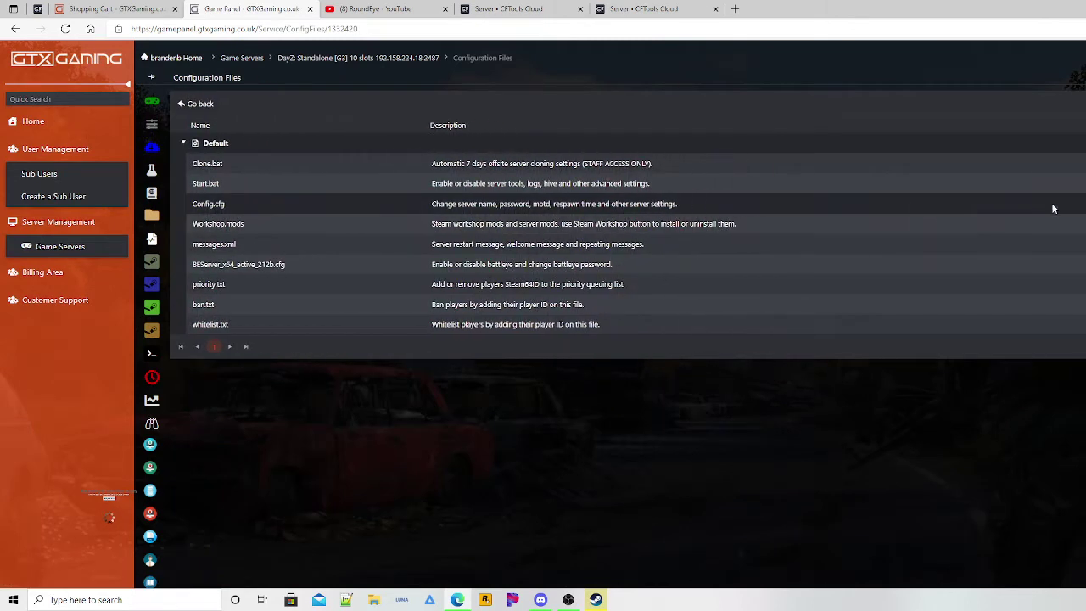
pyautogui.click(205, 183)
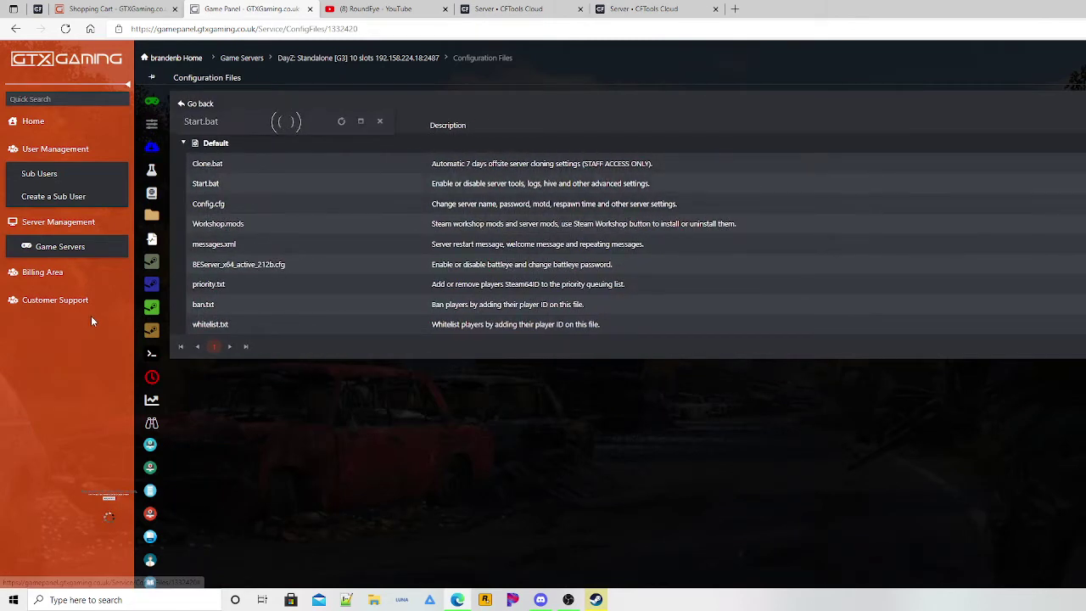
pyautogui.click(361, 121)
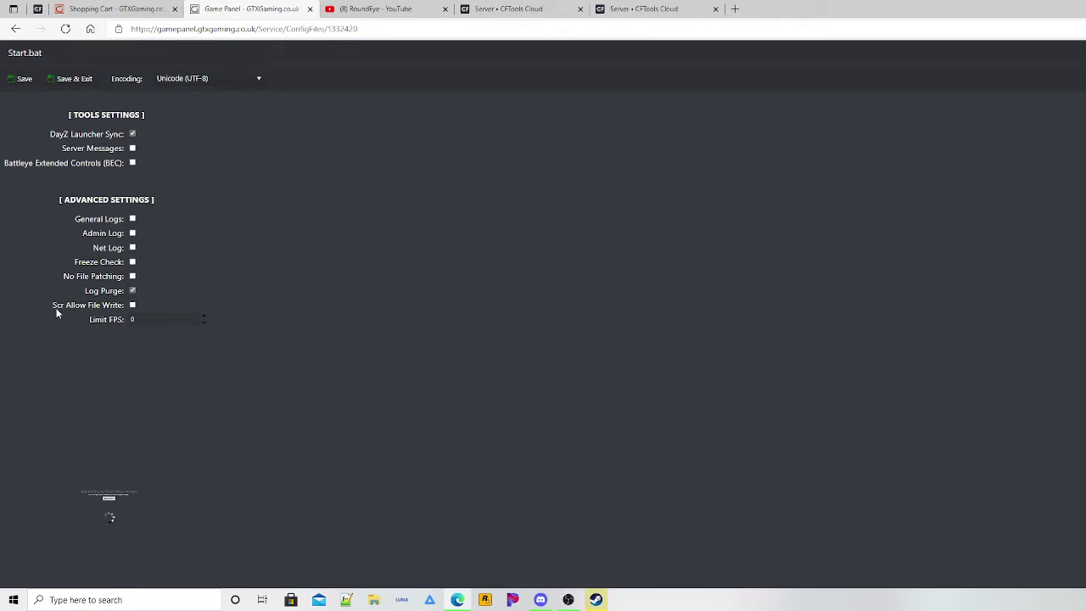
pyautogui.click(132, 305)
pyautogui.click(68, 85)
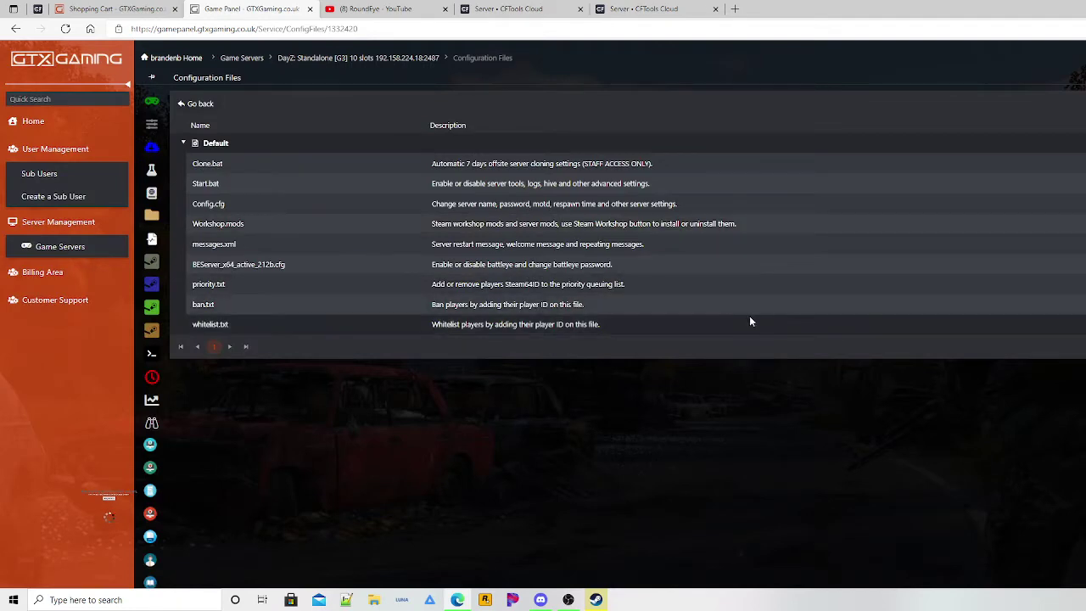
pyautogui.scroll(-1, 797, 321)
pyautogui.scroll(1, 797, 320)
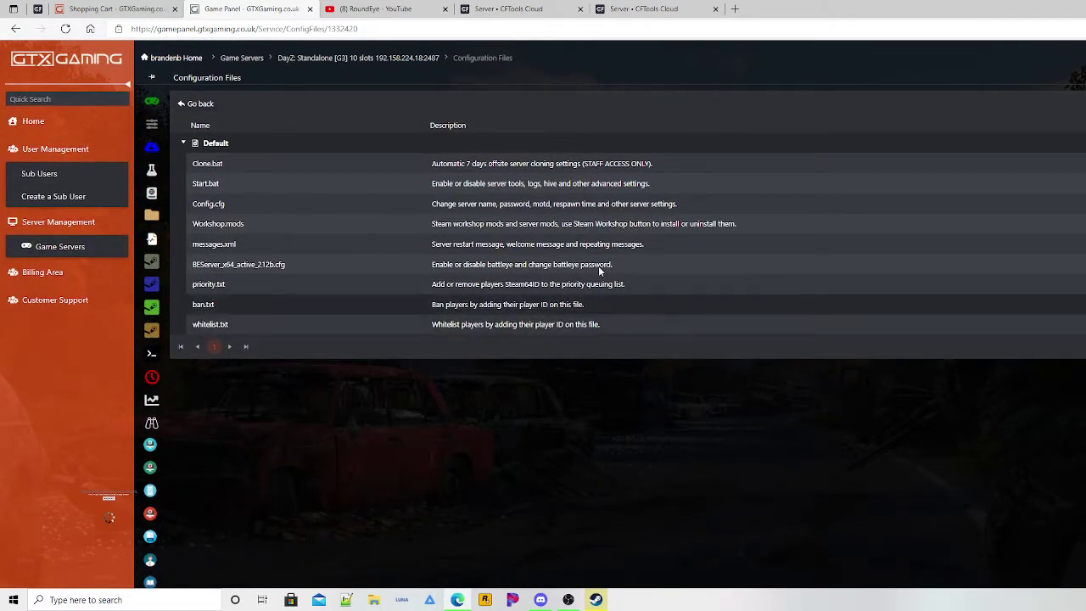
pyautogui.click(354, 70)
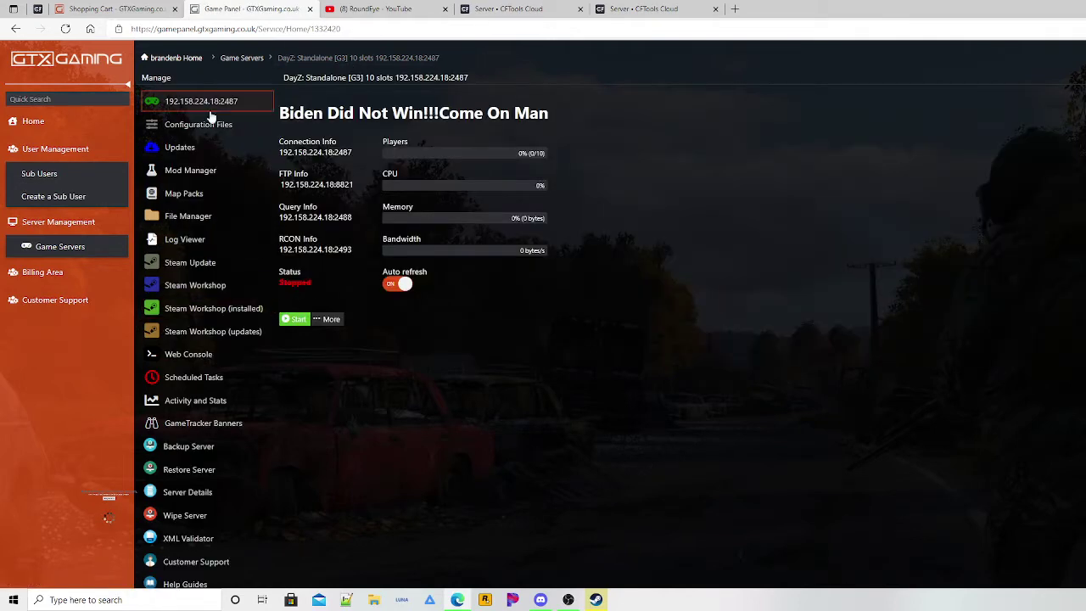
# Step: Start the DayZ server so its status reads Running
pyautogui.click(296, 320)
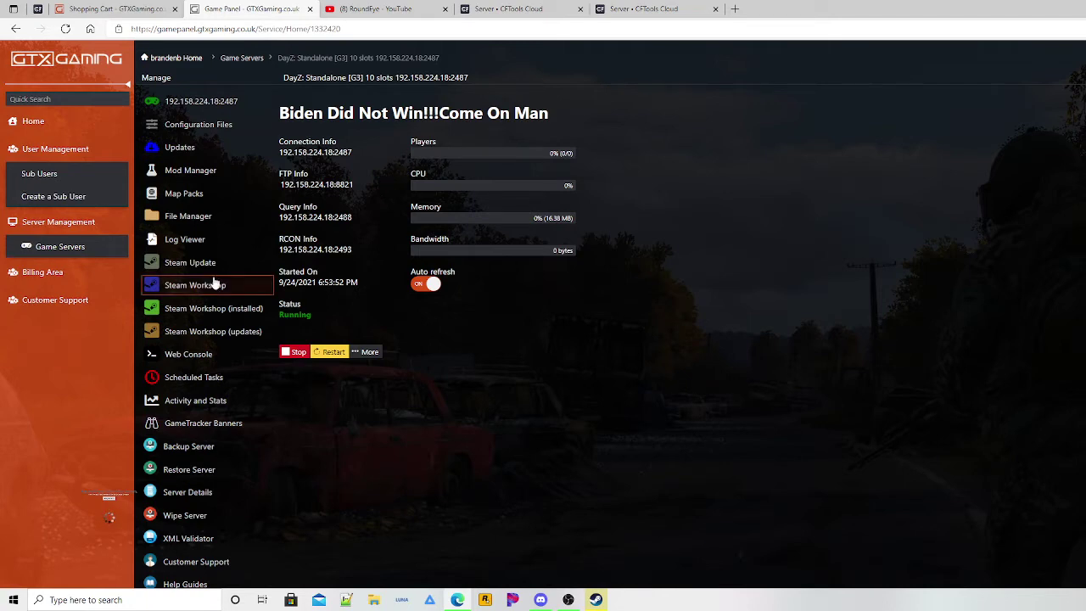
pyautogui.scroll(-1, 214, 286)
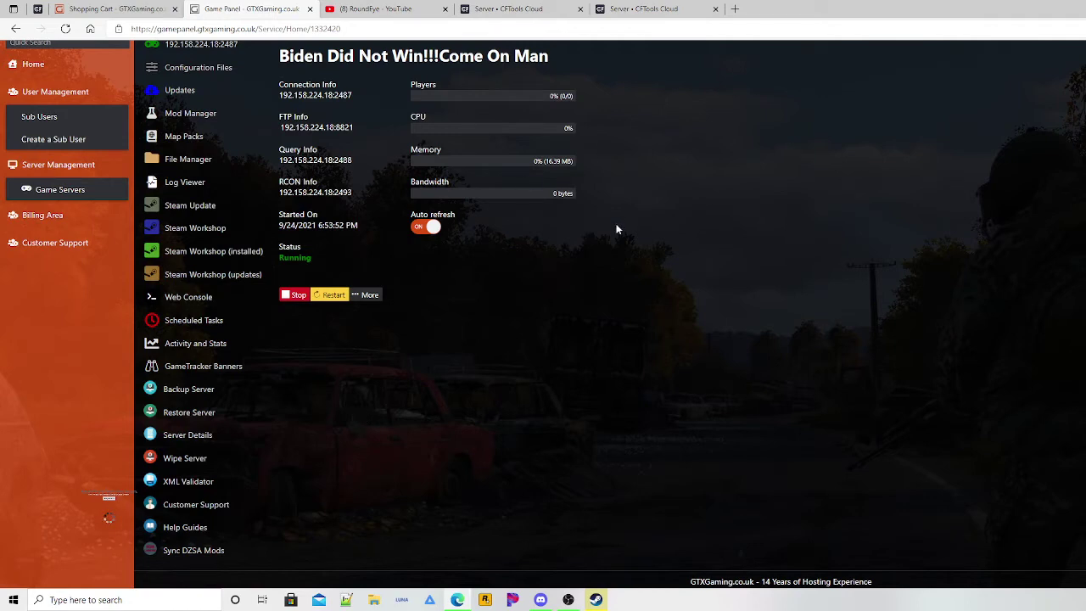
pyautogui.scroll(1, 606, 226)
pyautogui.scroll(-1, 708, 170)
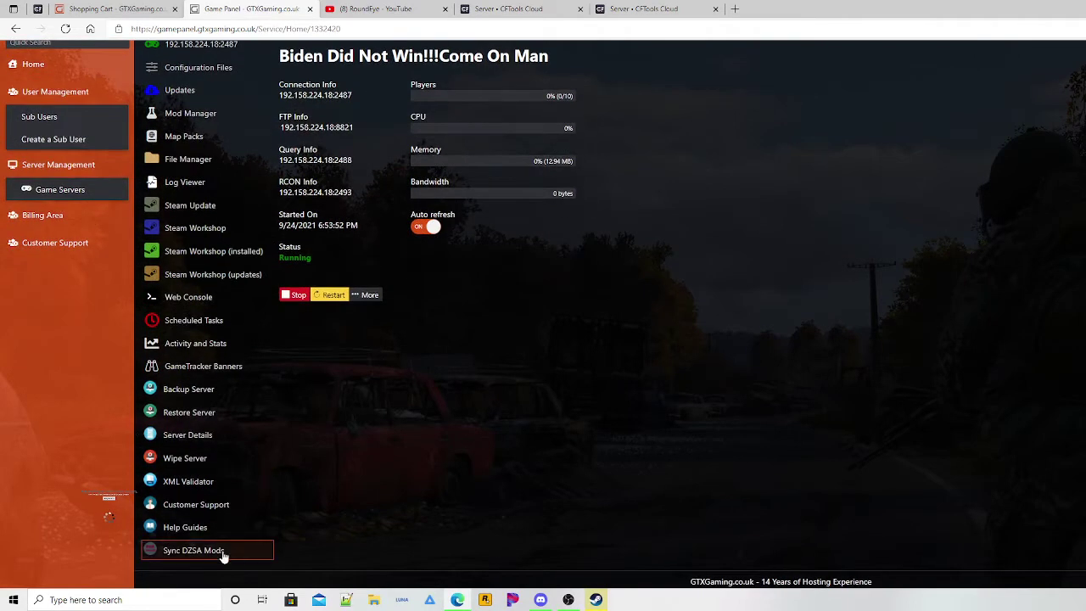
# Step: Sync the server's mods with DZSA Launcher, then bring up the server's File Manager
pyautogui.click(210, 554)
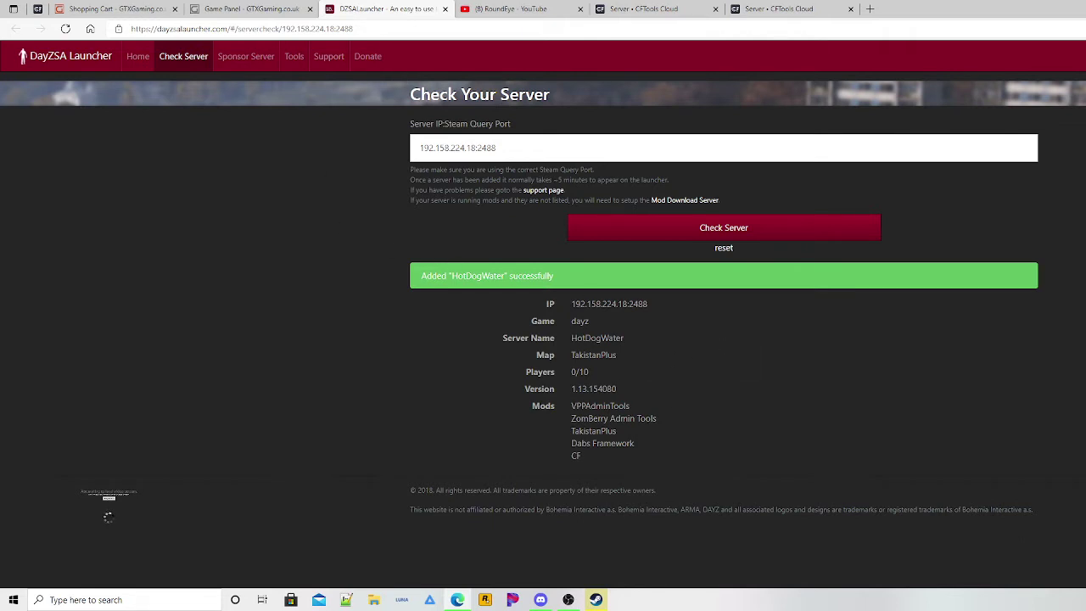
pyautogui.click(444, 10)
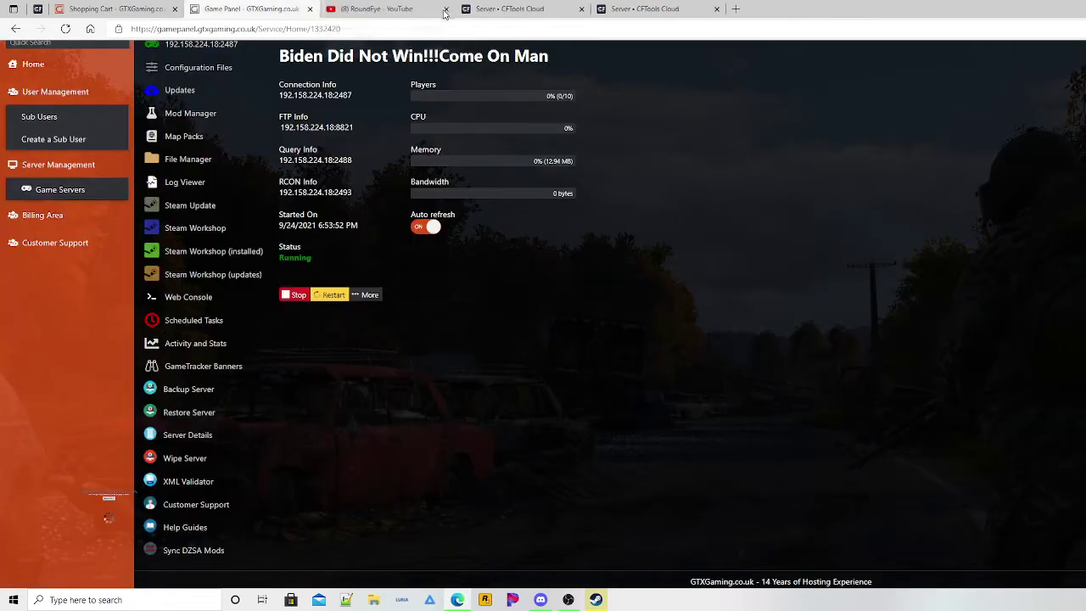
pyautogui.scroll(1, 643, 308)
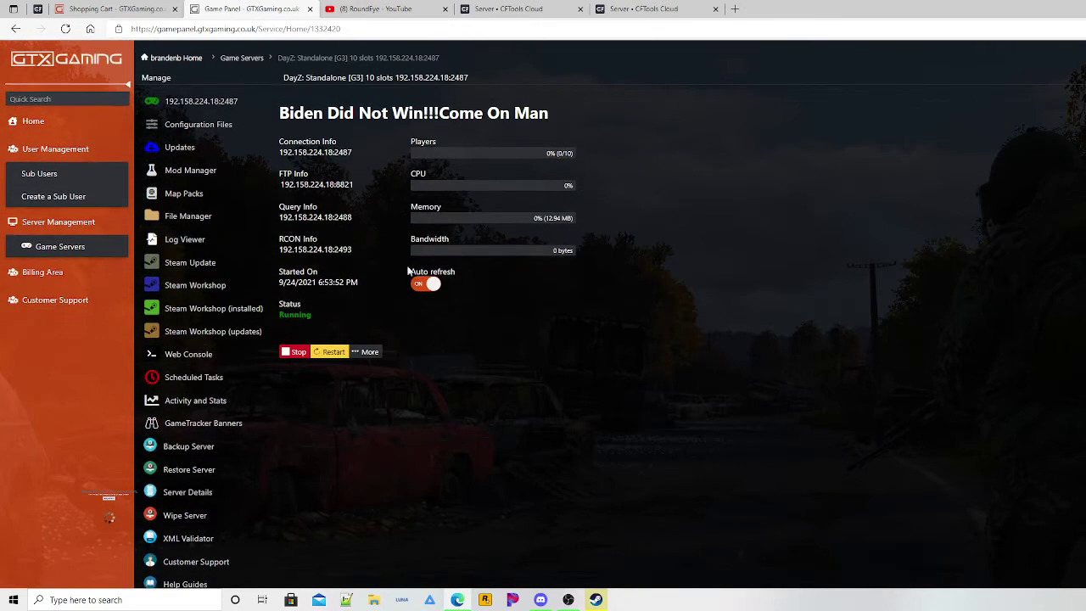
pyautogui.click(181, 216)
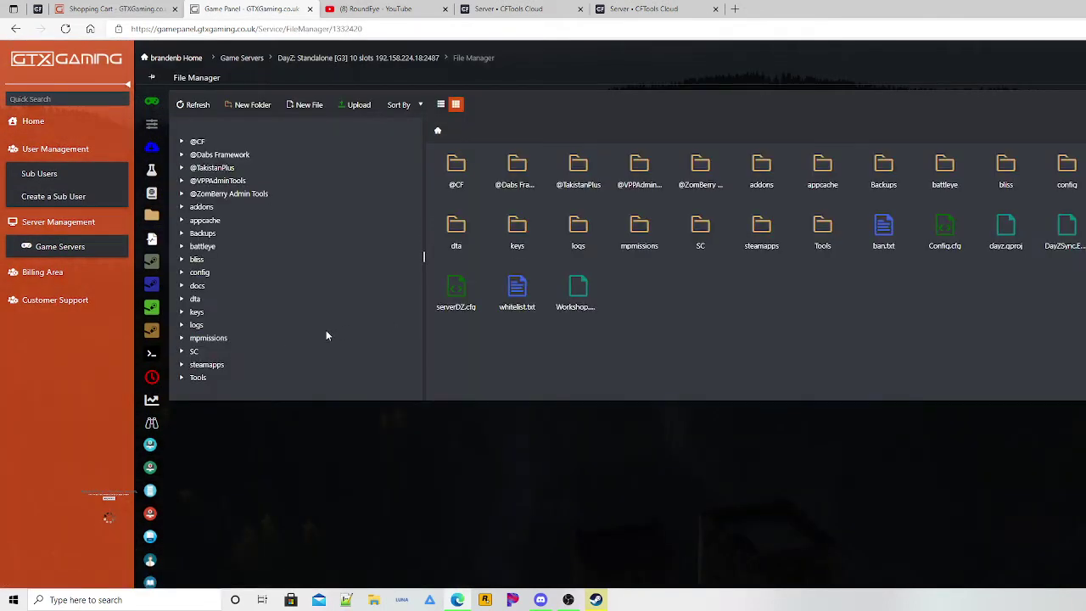
# Step: Browse to SC/VPPAdminTools/Permissions/SuperAdmins and open SuperAdmins.txt
pyautogui.click(195, 352)
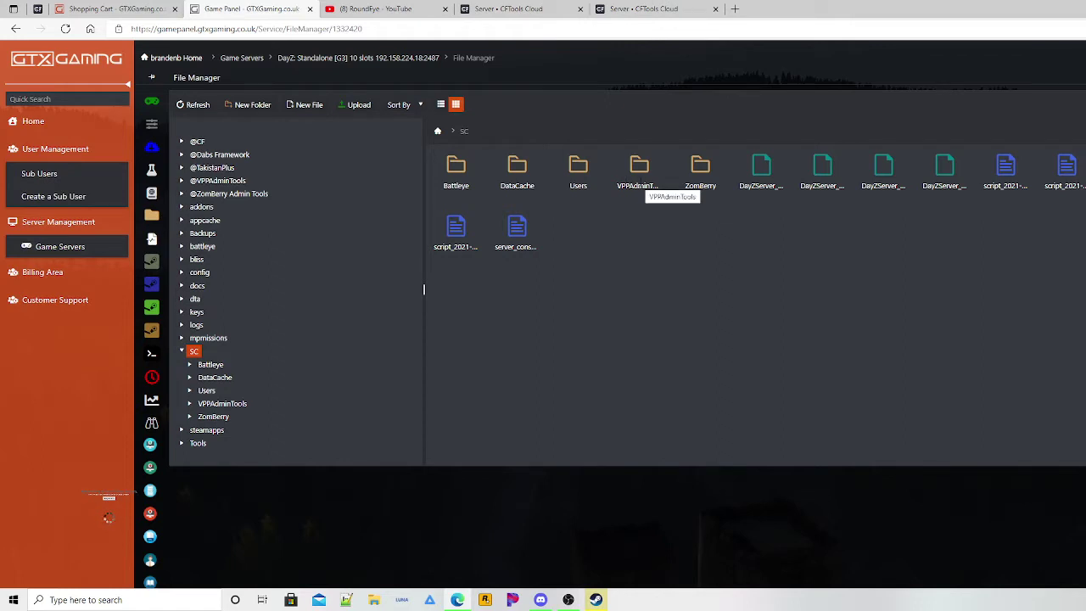
pyautogui.doubleClick(639, 170)
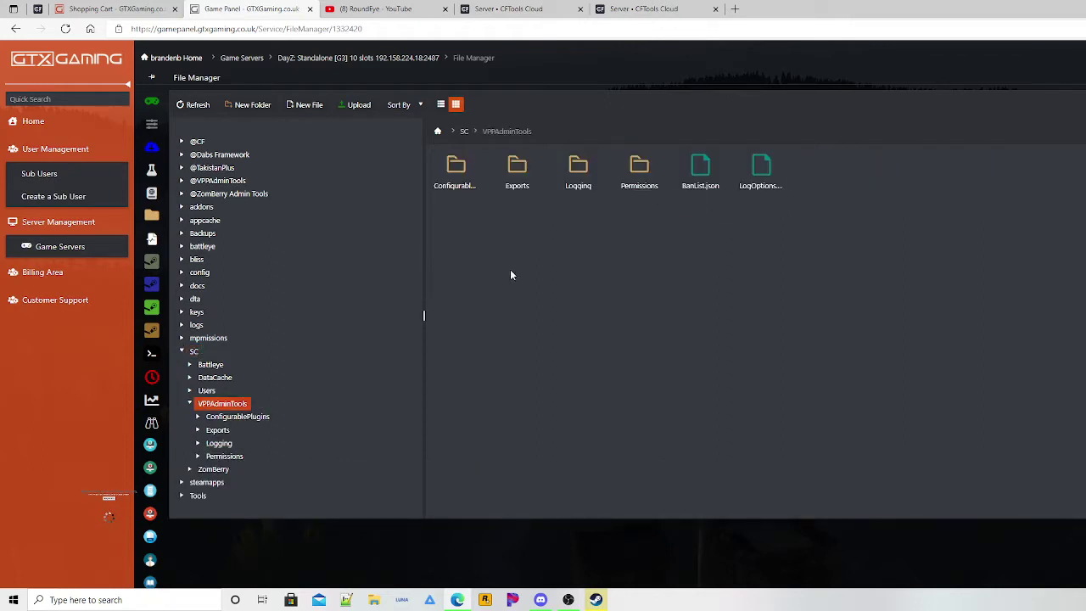
pyautogui.doubleClick(641, 168)
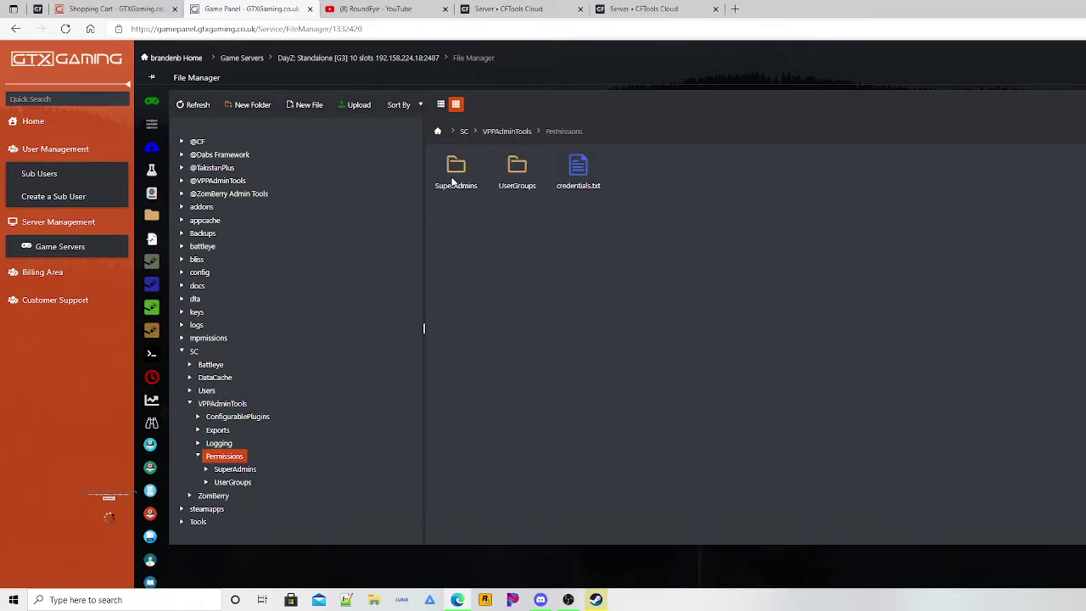
pyautogui.doubleClick(454, 179)
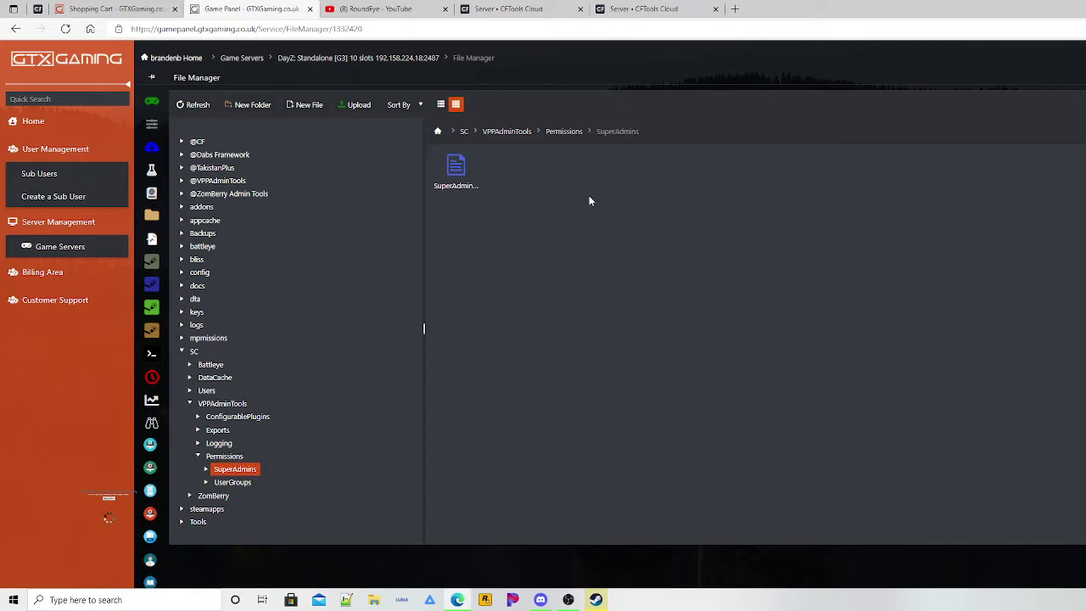
pyautogui.doubleClick(461, 180)
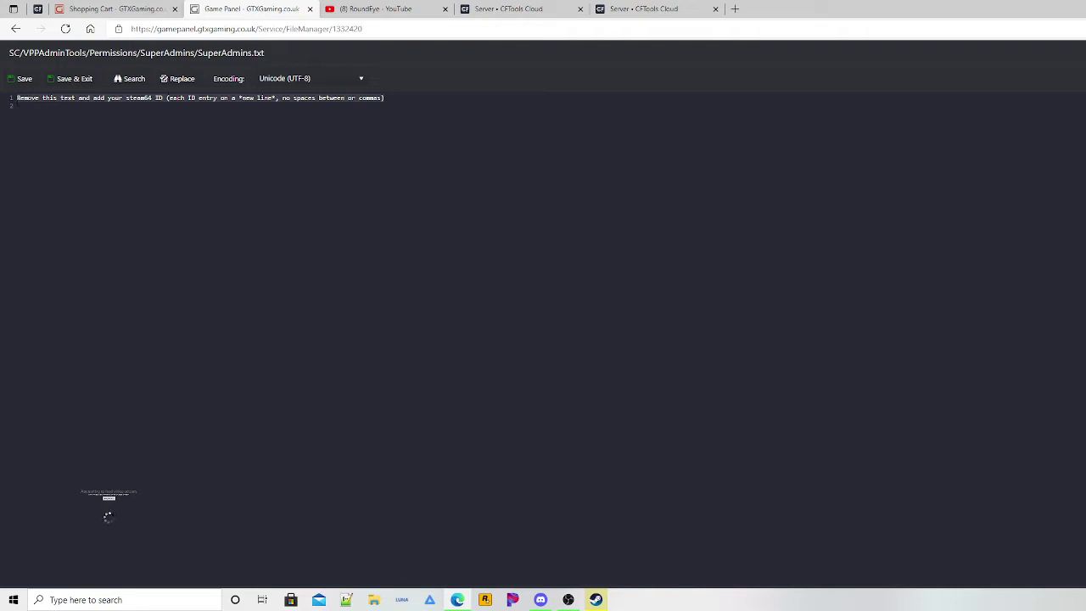
# Step: Replace line 1's placeholder with the Steam64 ID, leaving one ID, and save the file
pyautogui.hotkey('ctrl', 'f')
pyautogui.hotkey('ctrl', 'v')
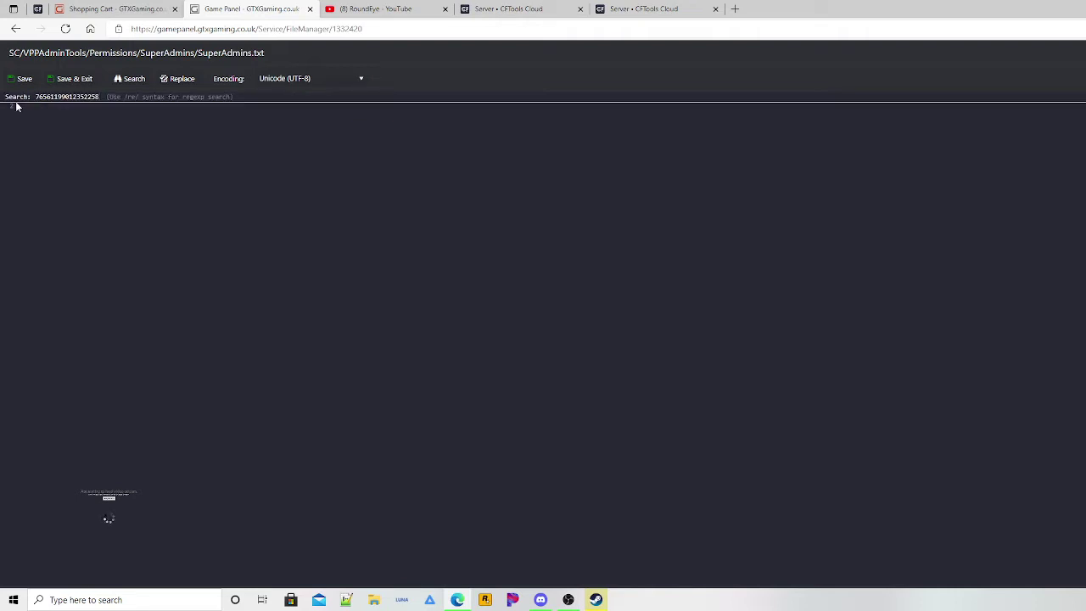
pyautogui.press('BackSpace')
pyautogui.press('Escape')
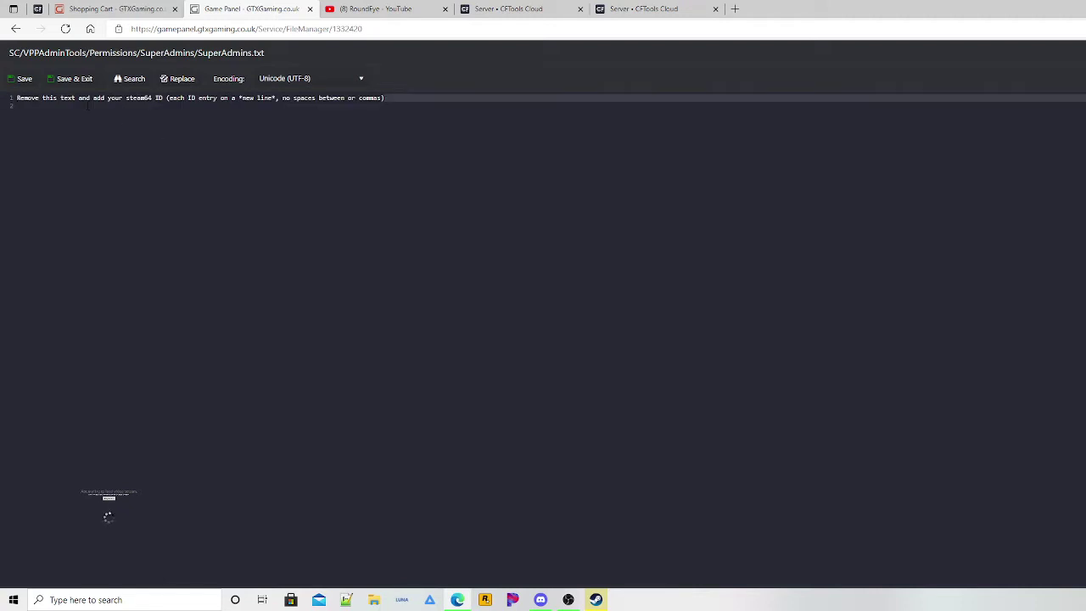
pyautogui.moveTo(24, 95); pyautogui.dragTo(202, 148)
pyautogui.press('BackSpace')
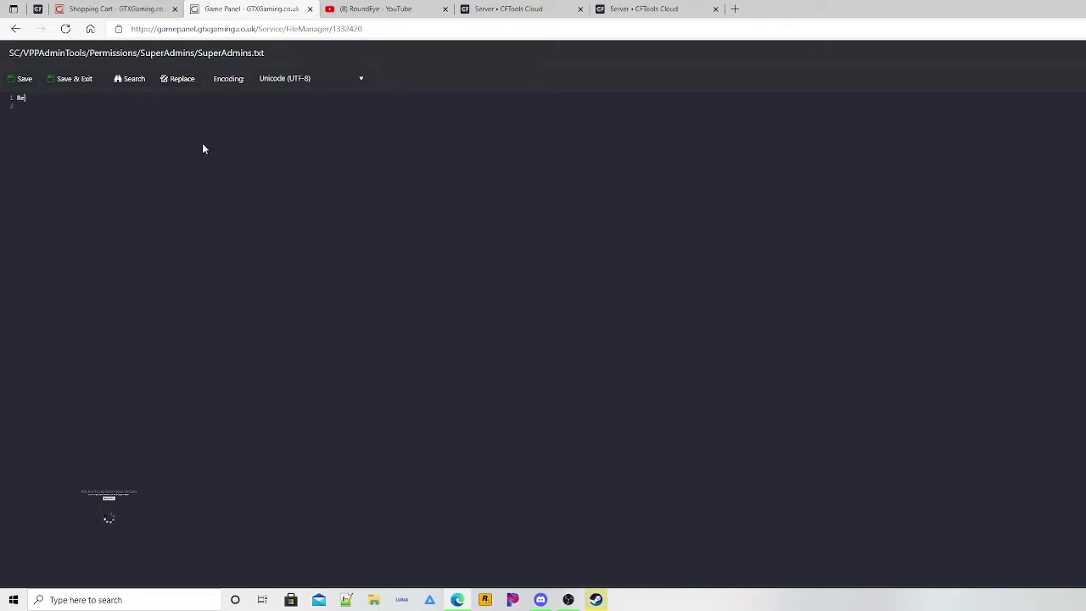
pyautogui.press('BackSpace')
pyautogui.press('BackSpace')
pyautogui.hotkey('ctrl', 'v')
pyautogui.hotkey('ctrl', 'v')
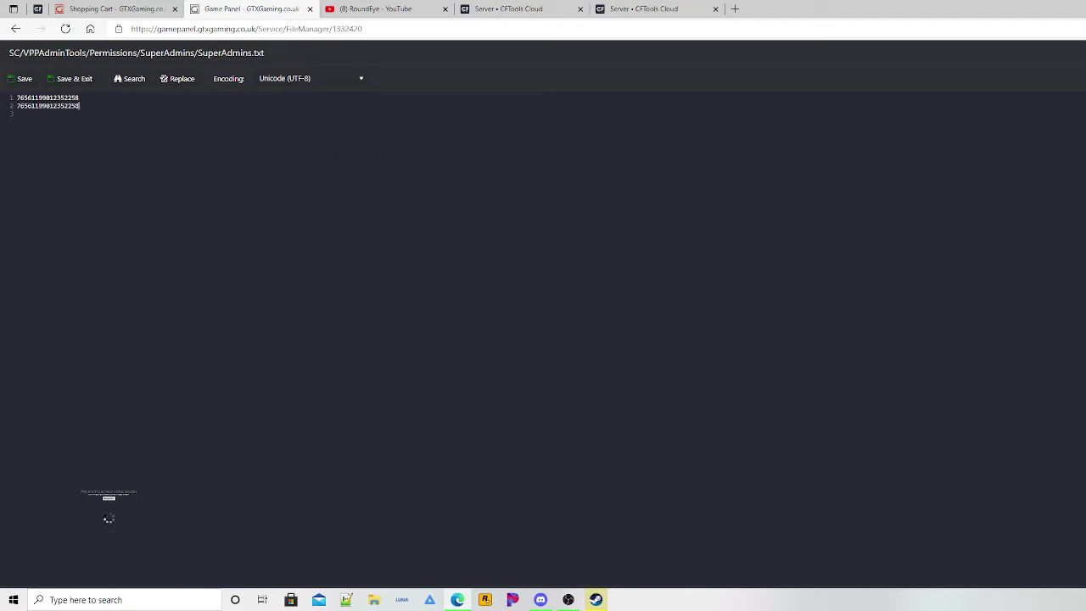
pyautogui.press('BackSpace')
pyautogui.hotkey('ctrl', 'z')
pyautogui.hotkey('ctrl', 'z')
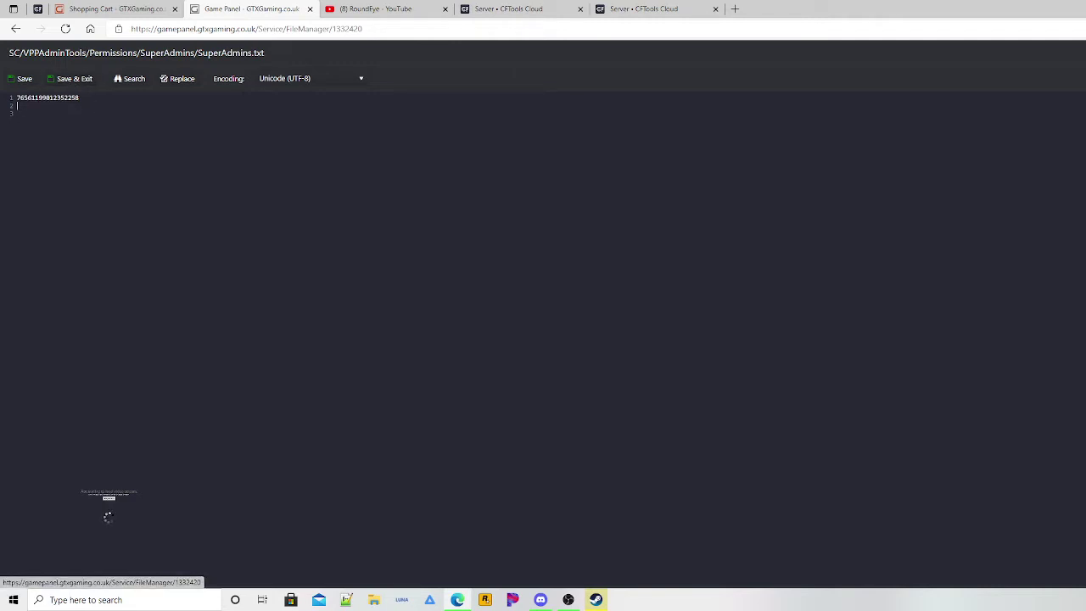
pyautogui.click(76, 80)
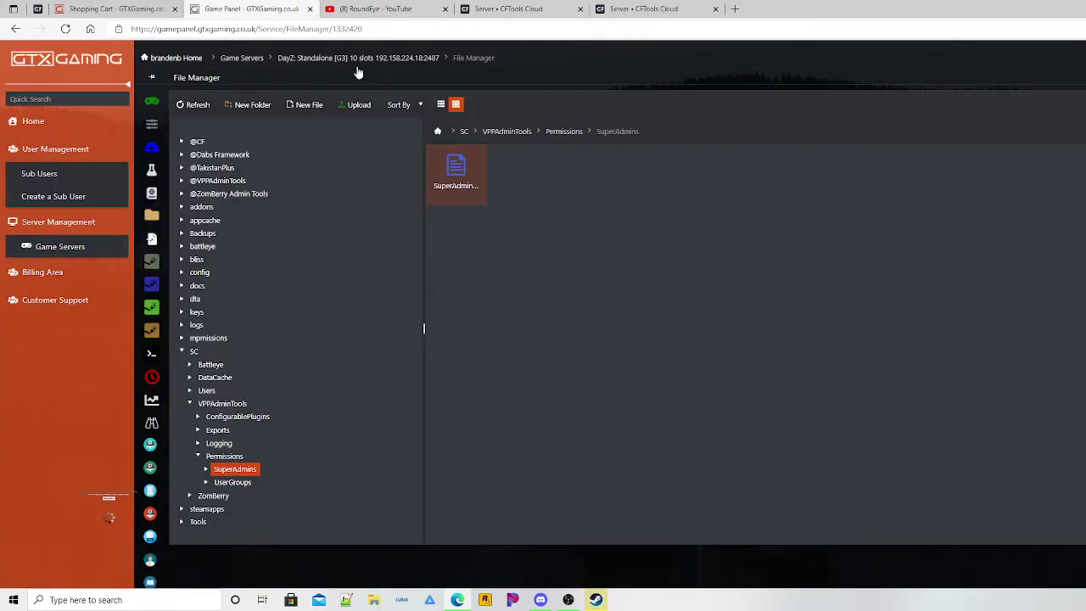
# Step: Restart the DayZ server from its overview and view the Map Packs page
pyautogui.click(354, 57)
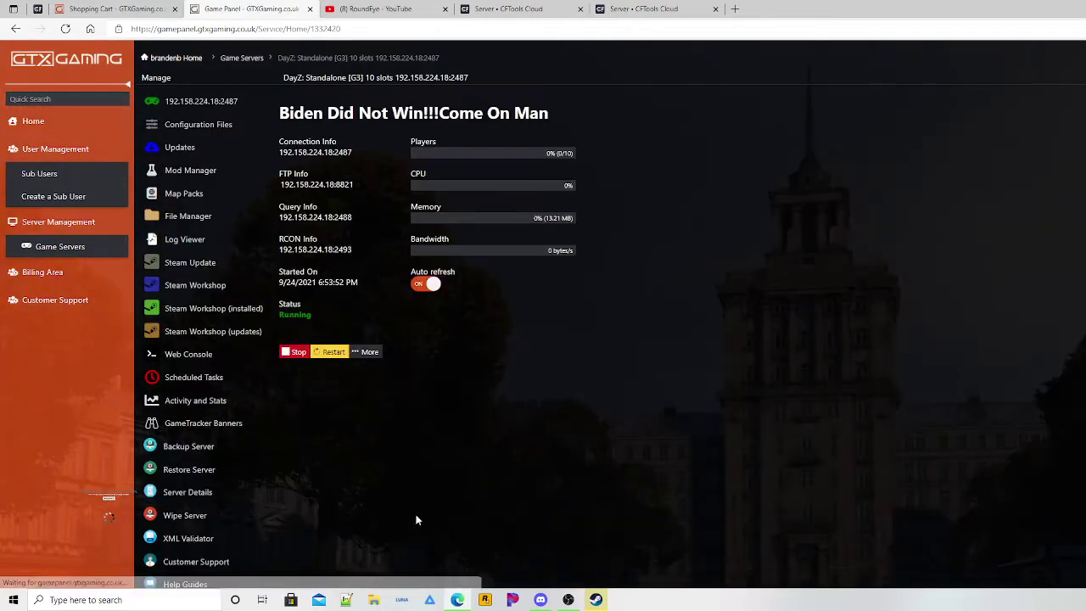
pyautogui.click(333, 351)
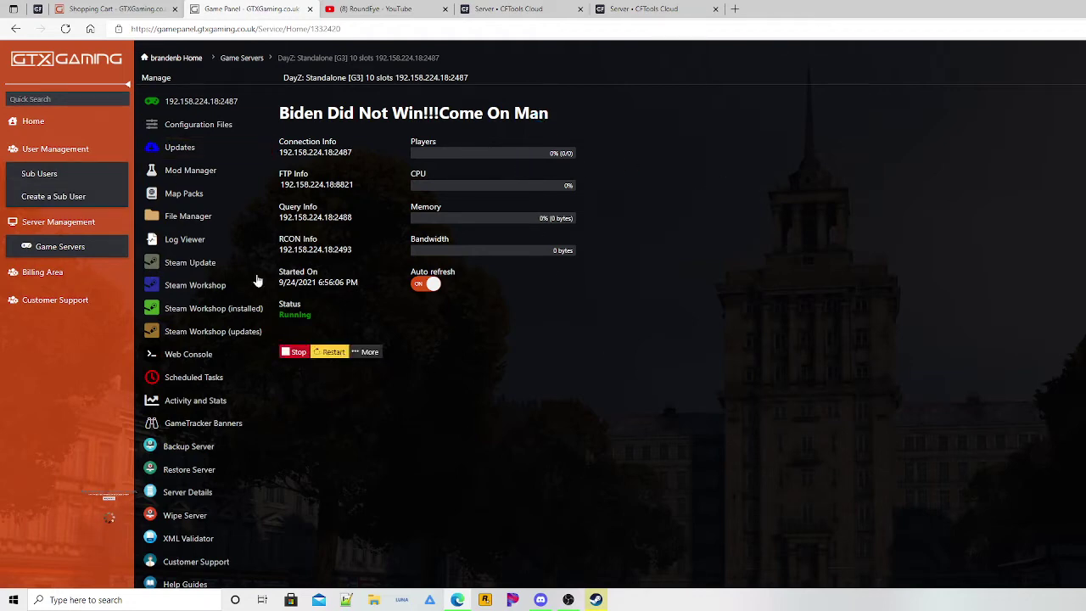
pyautogui.click(215, 194)
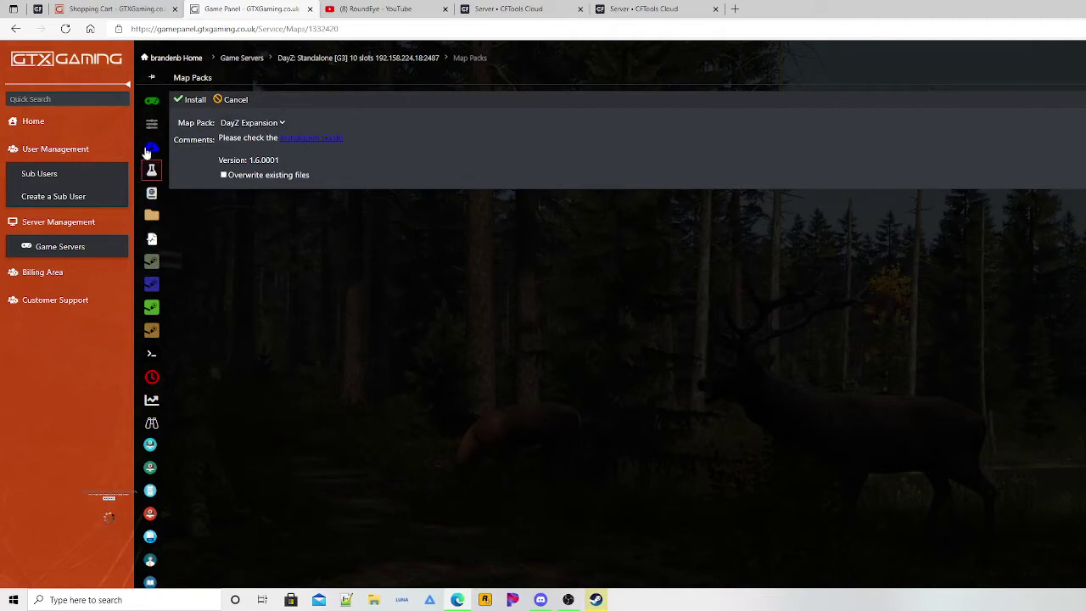
# Step: Show the server's root folder in File Manager, briefly opening and closing a DZSA Launcher tab
pyautogui.moveTo(158, 185)
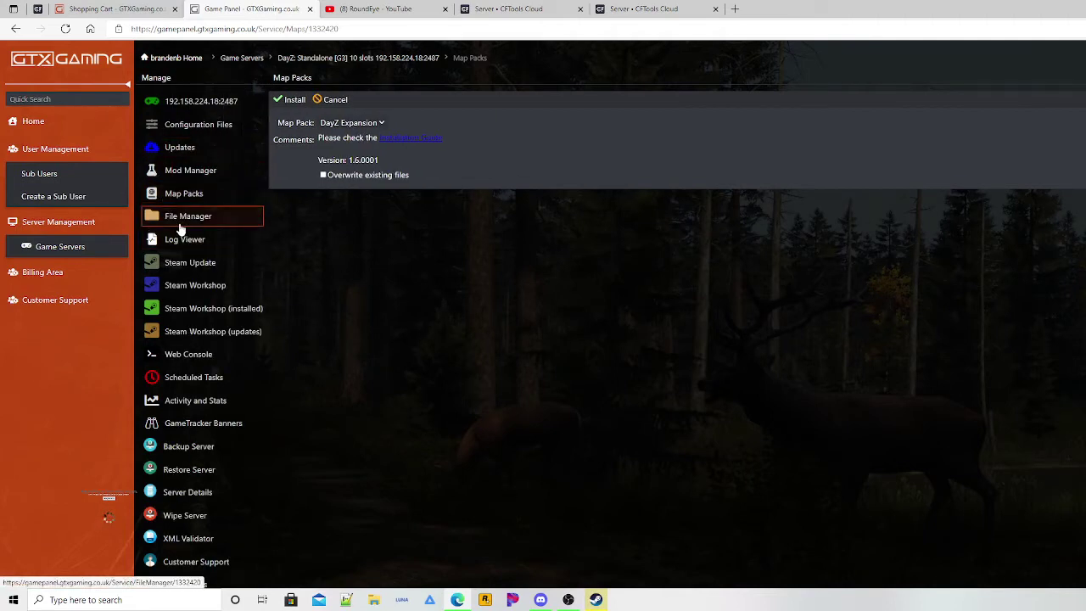
pyautogui.click(179, 222)
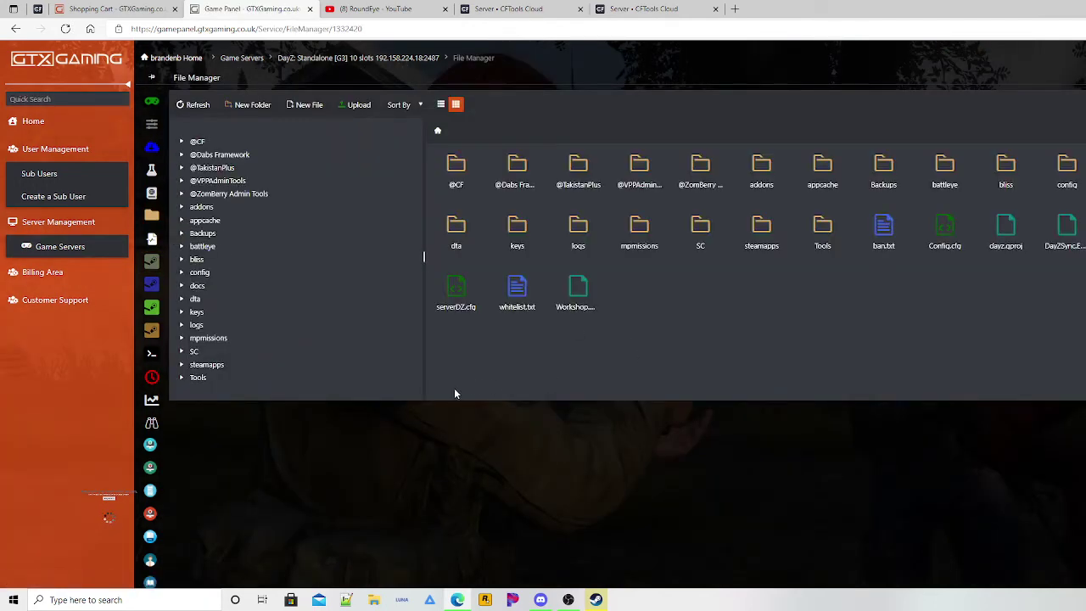
pyautogui.moveTo(161, 256)
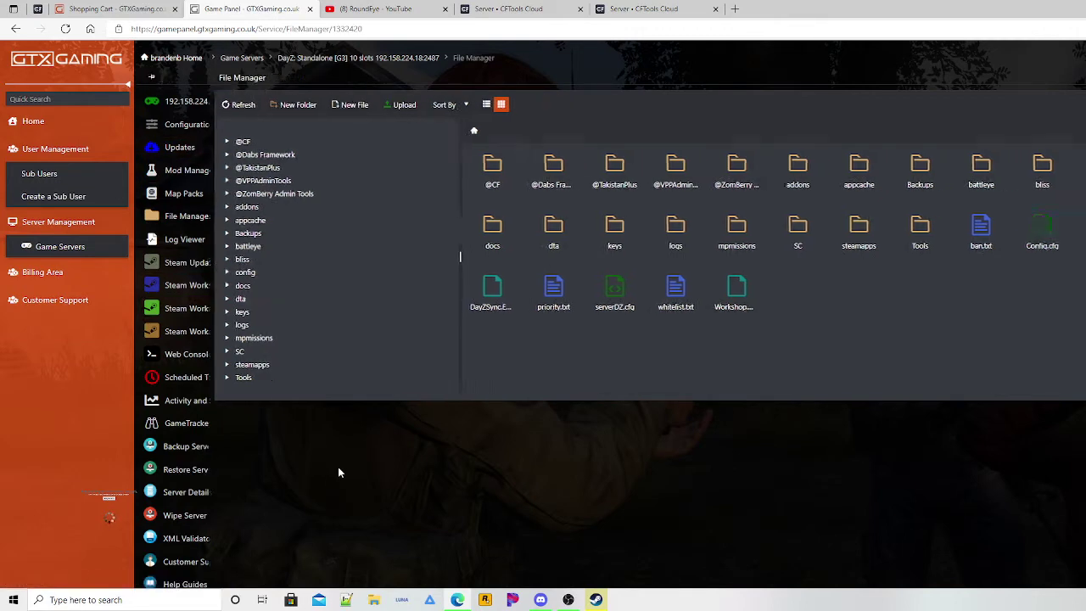
pyautogui.scroll(-1, 338, 468)
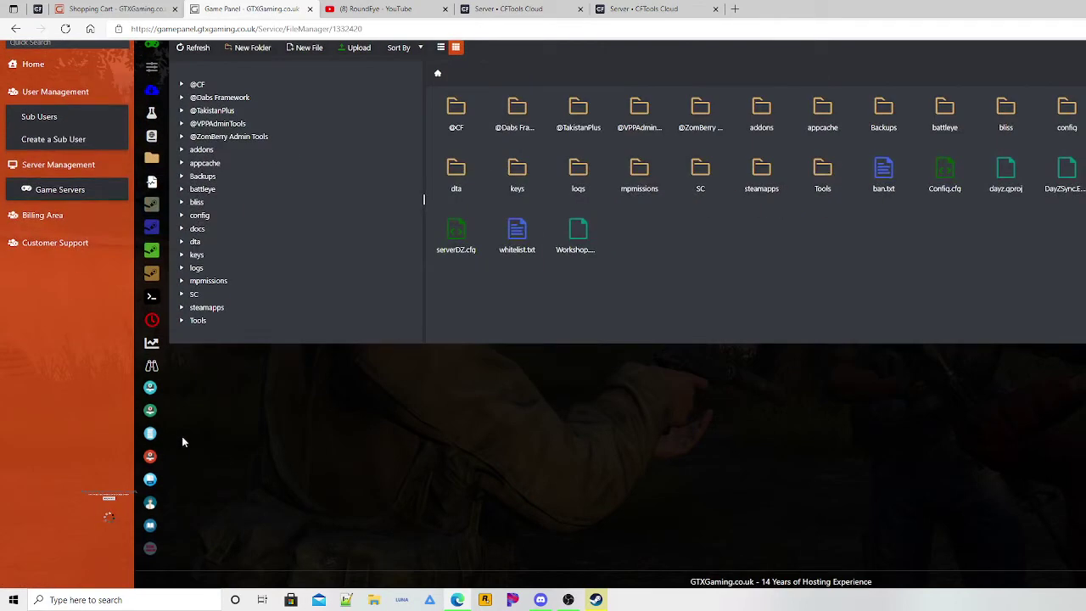
pyautogui.moveTo(181, 438)
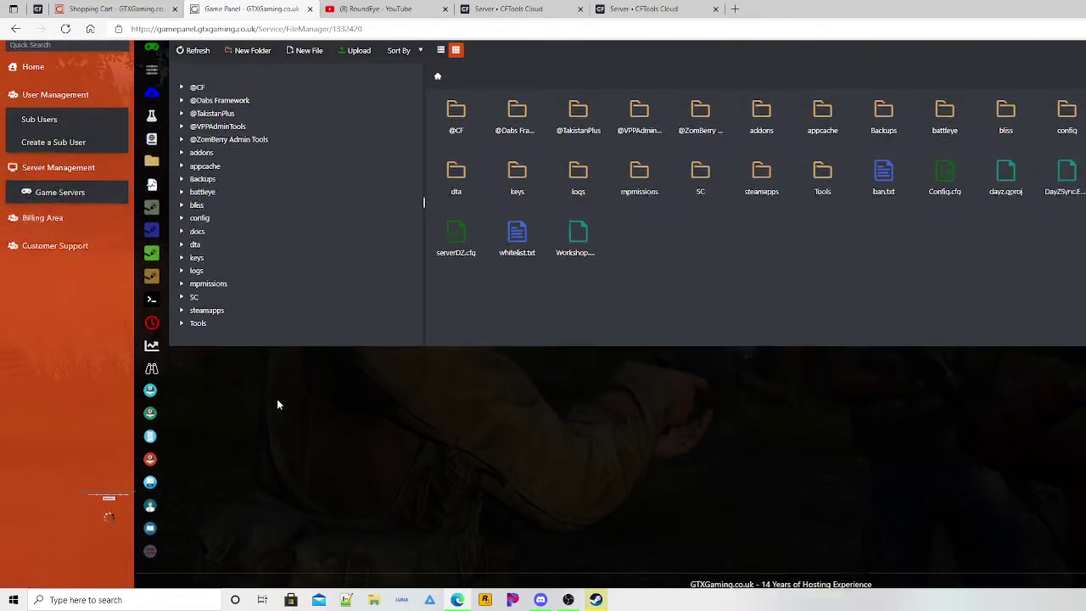
pyautogui.click(156, 548)
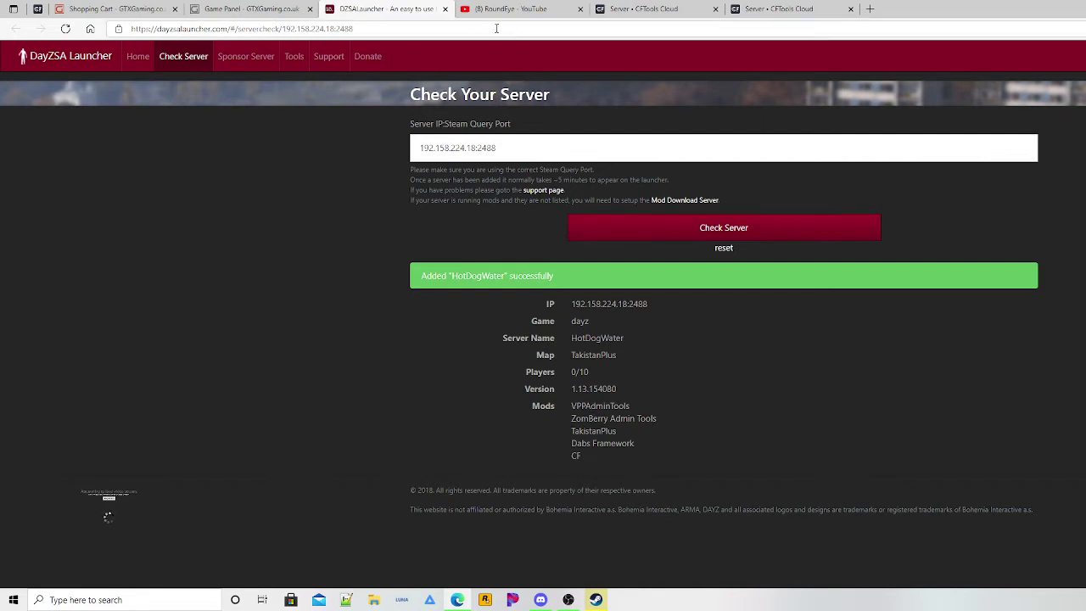
pyautogui.click(445, 9)
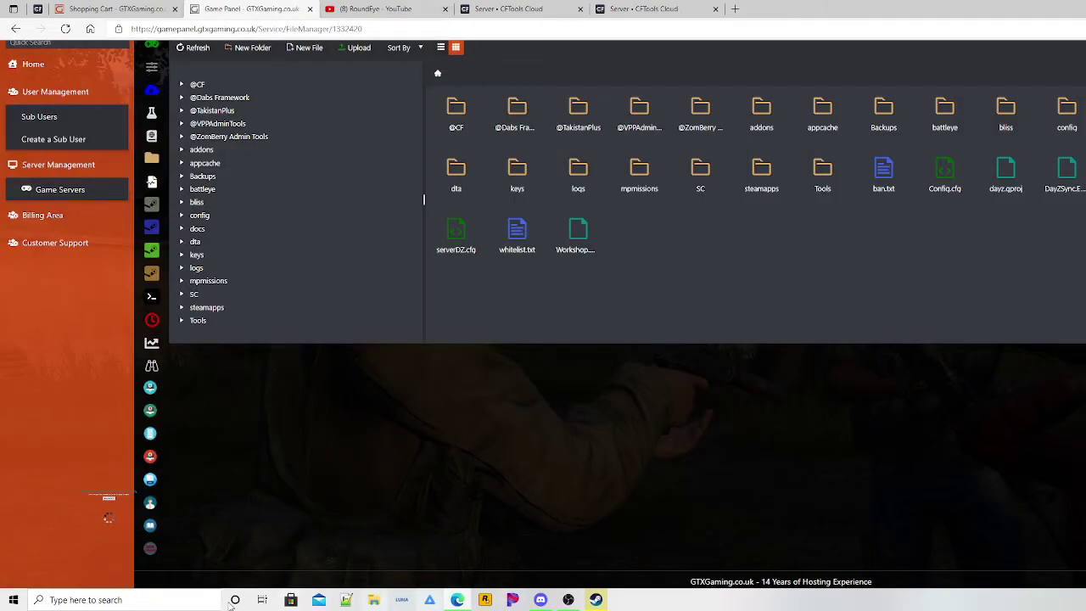
# Step: Launch DZSA Launcher from Windows search and refresh the HotDogWater server's status
pyautogui.click(73, 600)
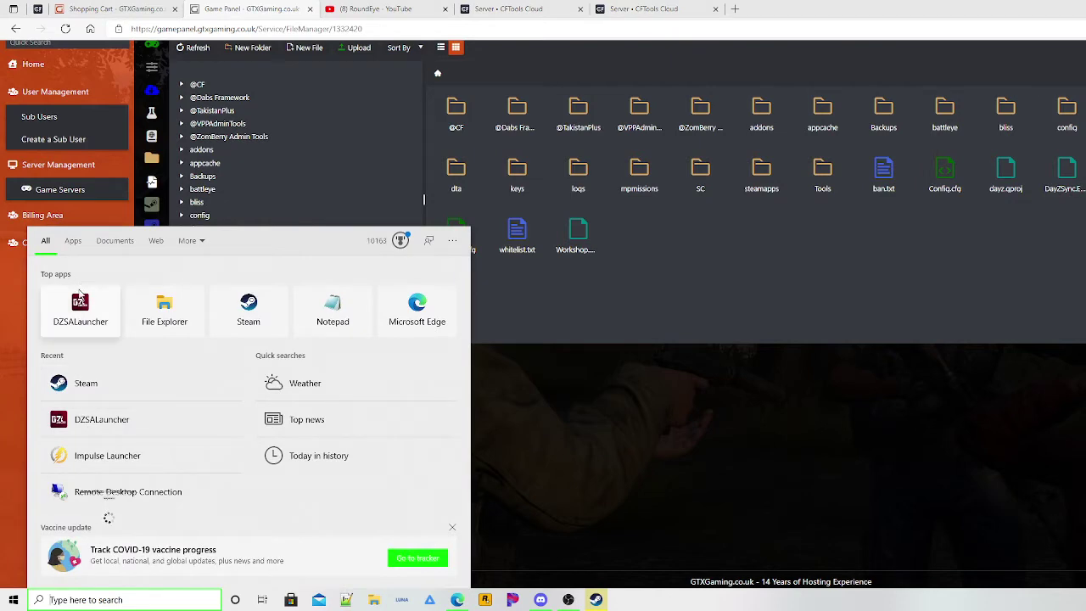
pyautogui.click(80, 307)
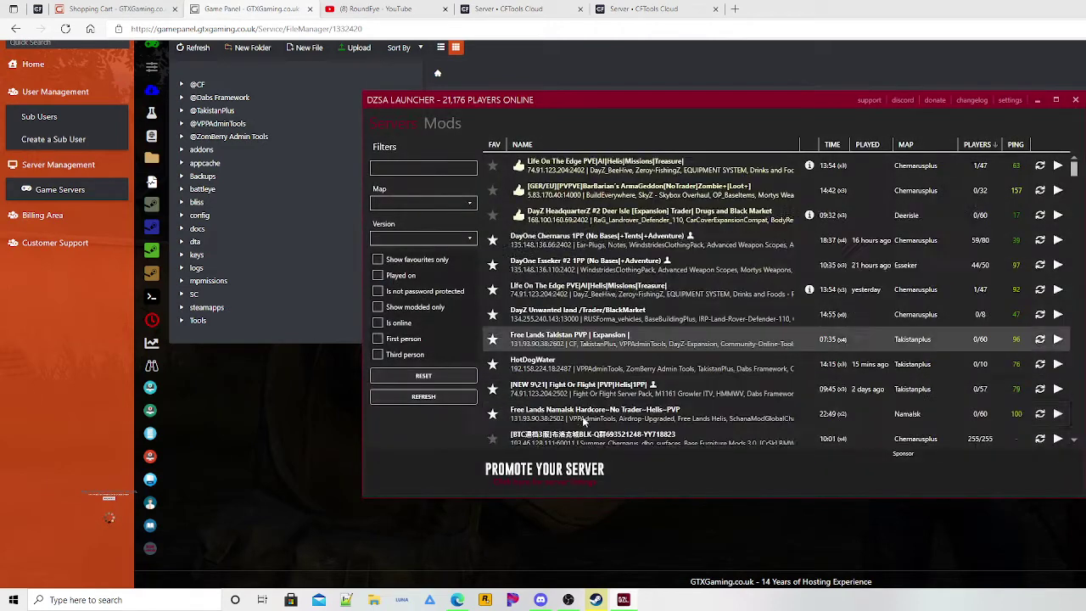
pyautogui.scroll(-2, 568, 357)
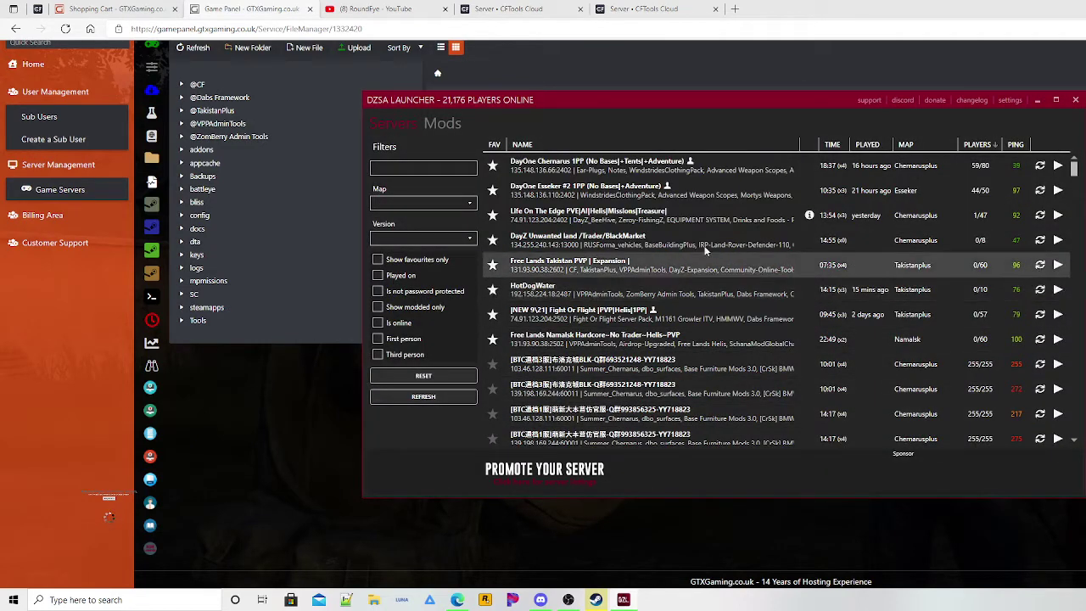
pyautogui.click(1040, 289)
# Step: Join the HotDogWater server via its Play option so DayZ loads into the world
pyautogui.rightClick(811, 302)
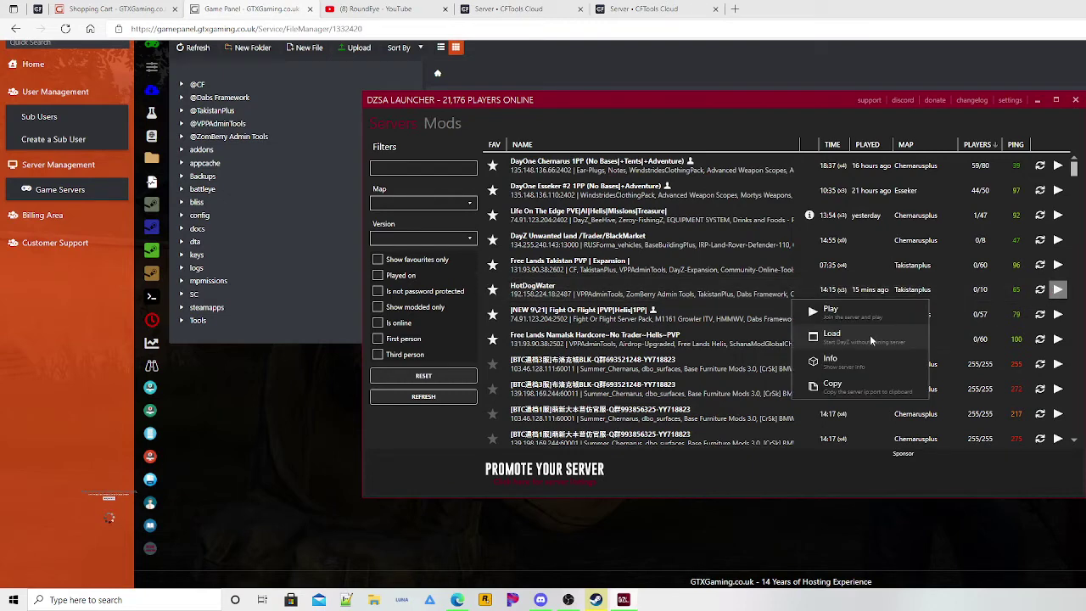
pyautogui.click(830, 319)
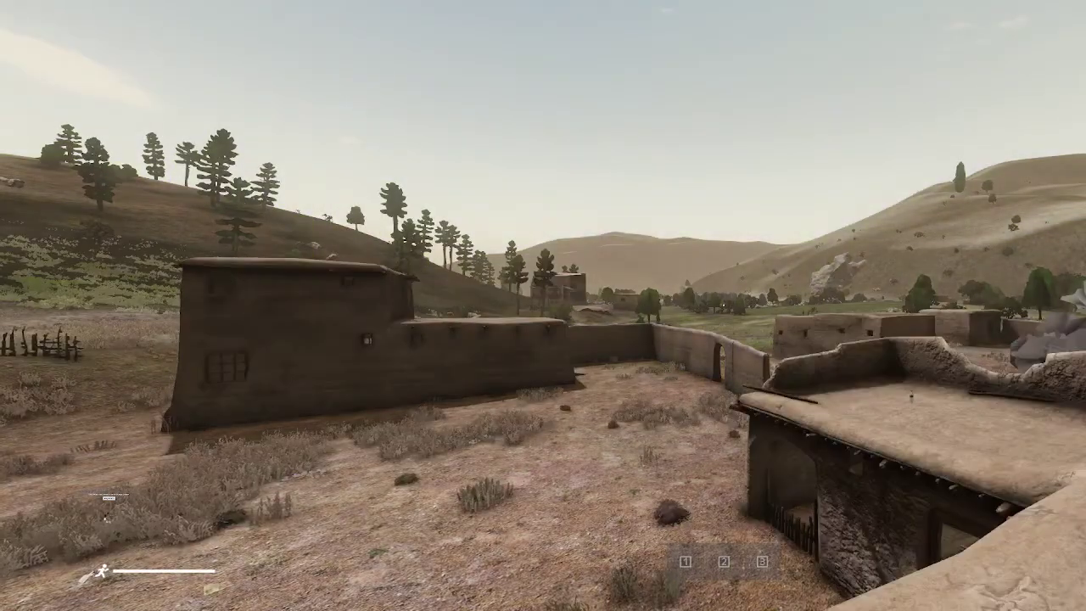
# Step: Teleport from the rooftop to a grassy field near Nur using the ZomBerry admin map
pyautogui.press('w')
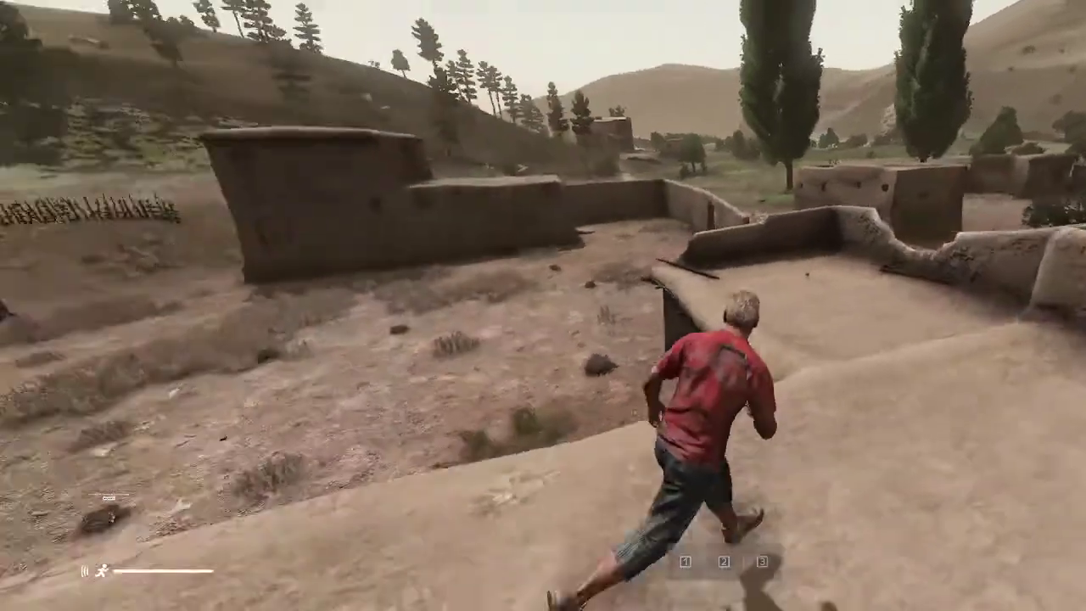
pyautogui.press('w')
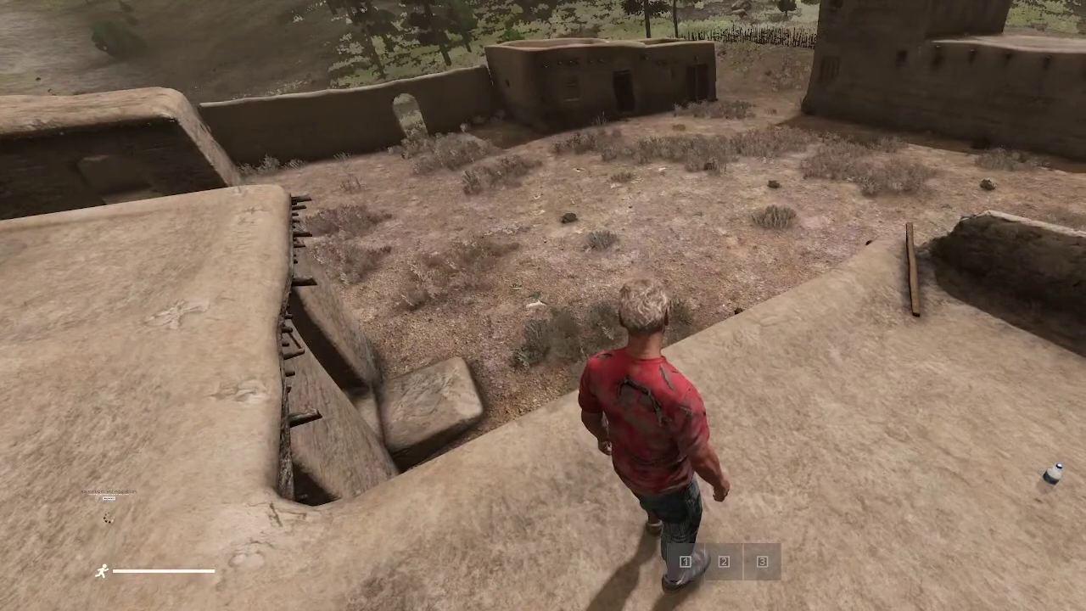
pyautogui.press('m')
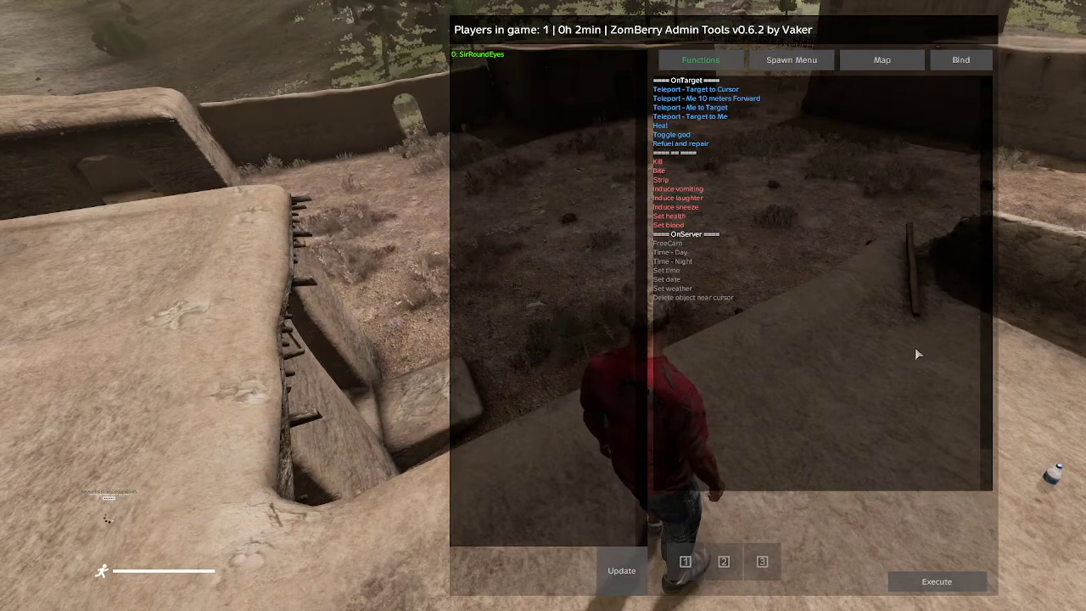
pyautogui.click(882, 61)
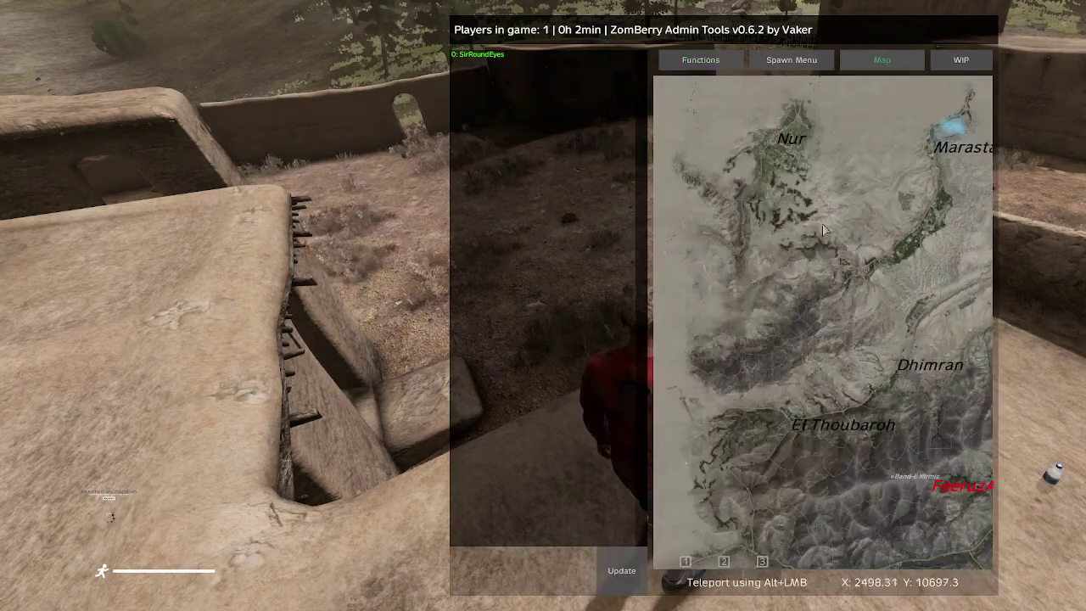
pyautogui.scroll(5, 708, 126)
pyautogui.scroll(5, 710, 126)
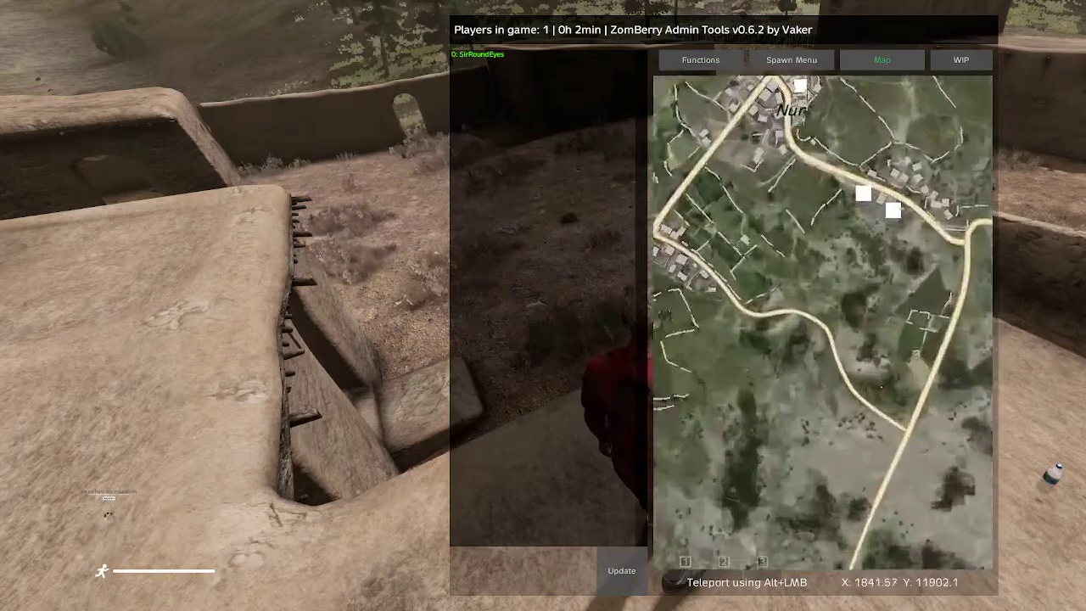
pyautogui.moveTo(829, 204); pyautogui.dragTo(759, 269)
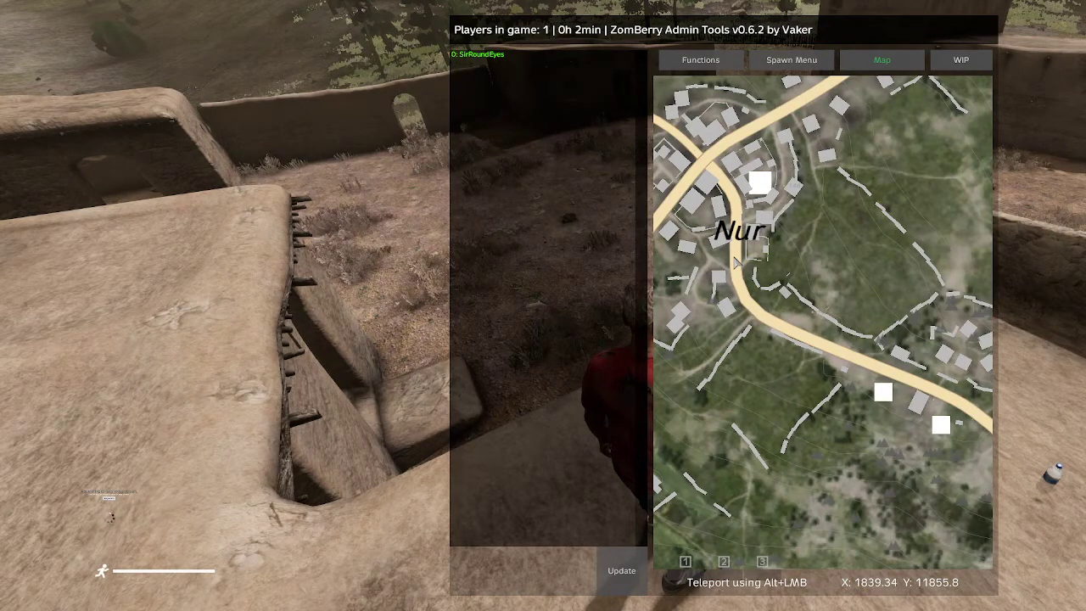
pyautogui.keyDown('alt'); pyautogui.click(737, 263); pyautogui.keyUp('alt')
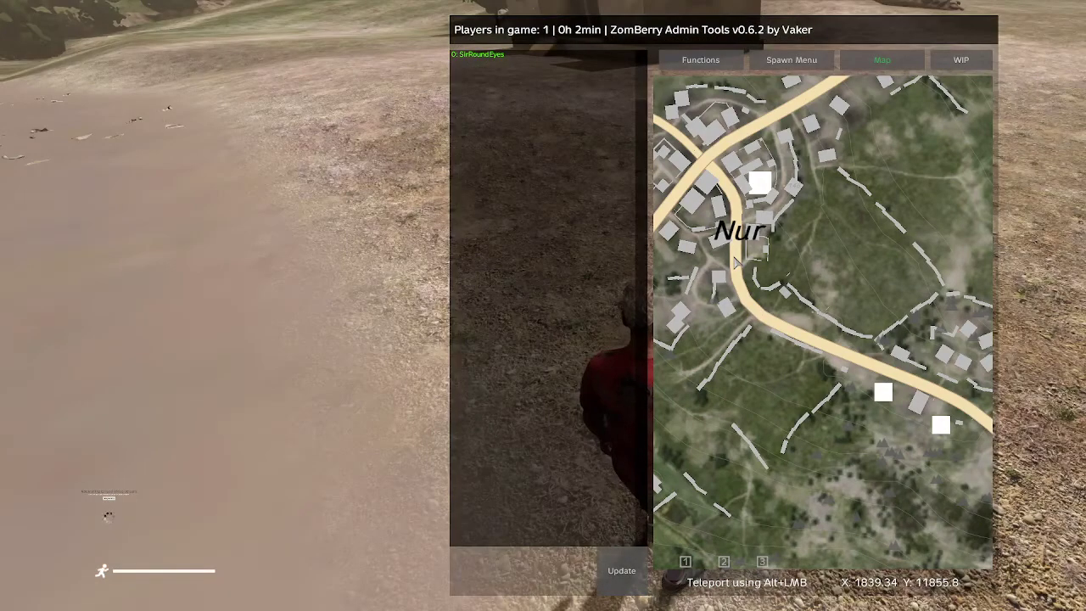
pyautogui.press('m')
pyautogui.press('w')
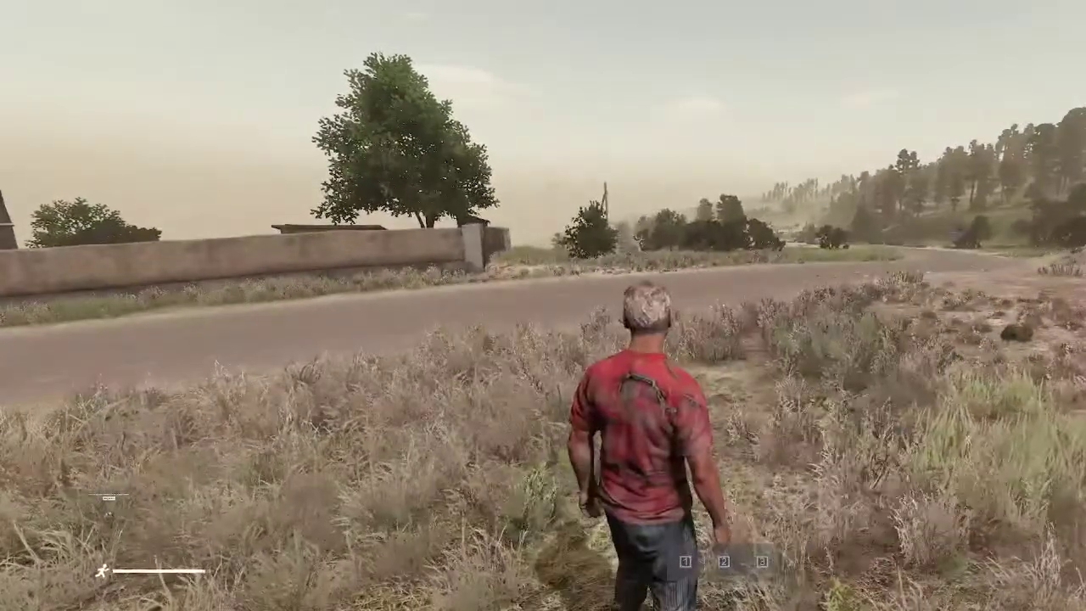
# Step: Browse the ZomBerry Spawn Menu's Objects list, then close it and move forward
pyautogui.press('m')
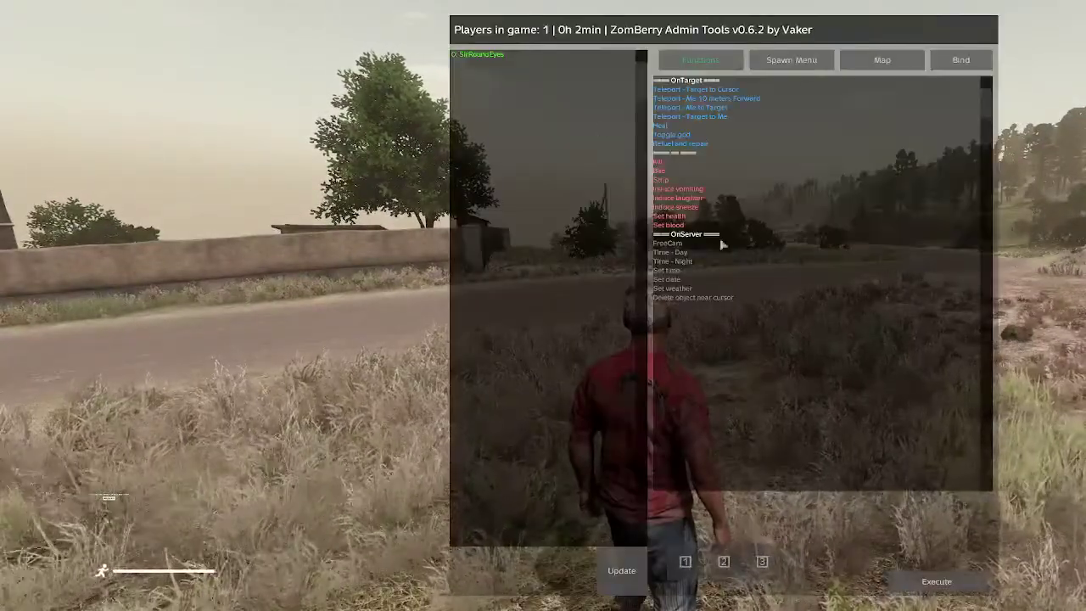
pyautogui.click(779, 61)
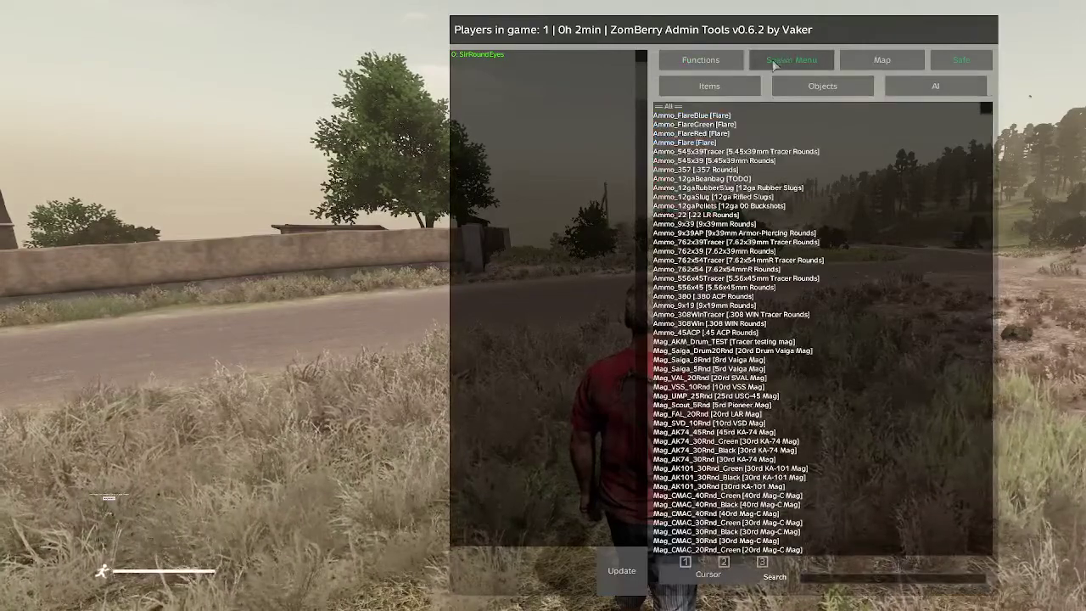
pyautogui.click(822, 85)
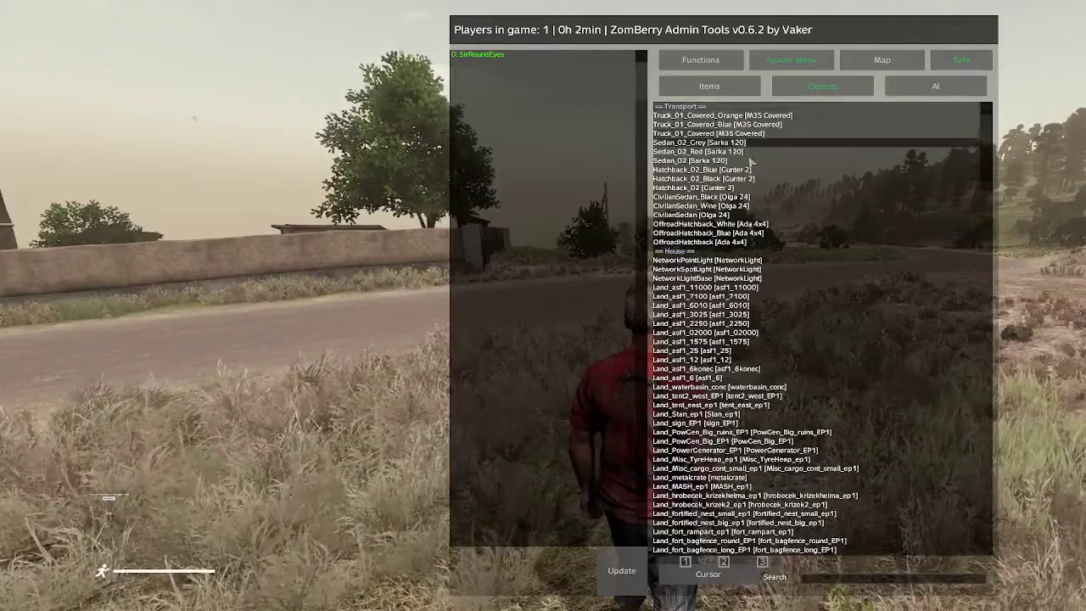
pyautogui.scroll(-8, 747, 186)
pyautogui.scroll(3, 735, 196)
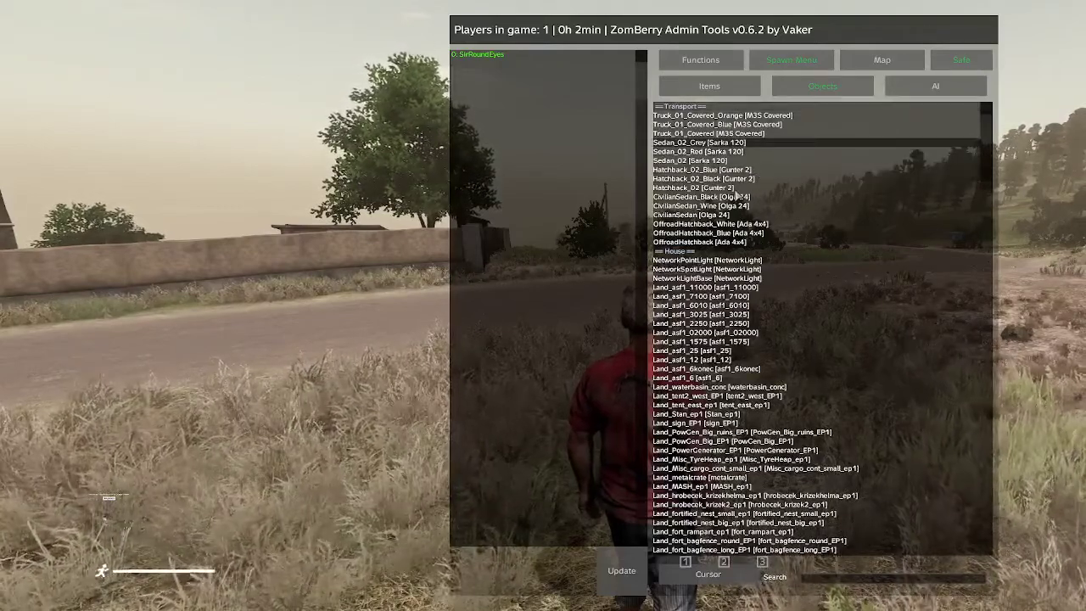
pyautogui.scroll(-4, 739, 191)
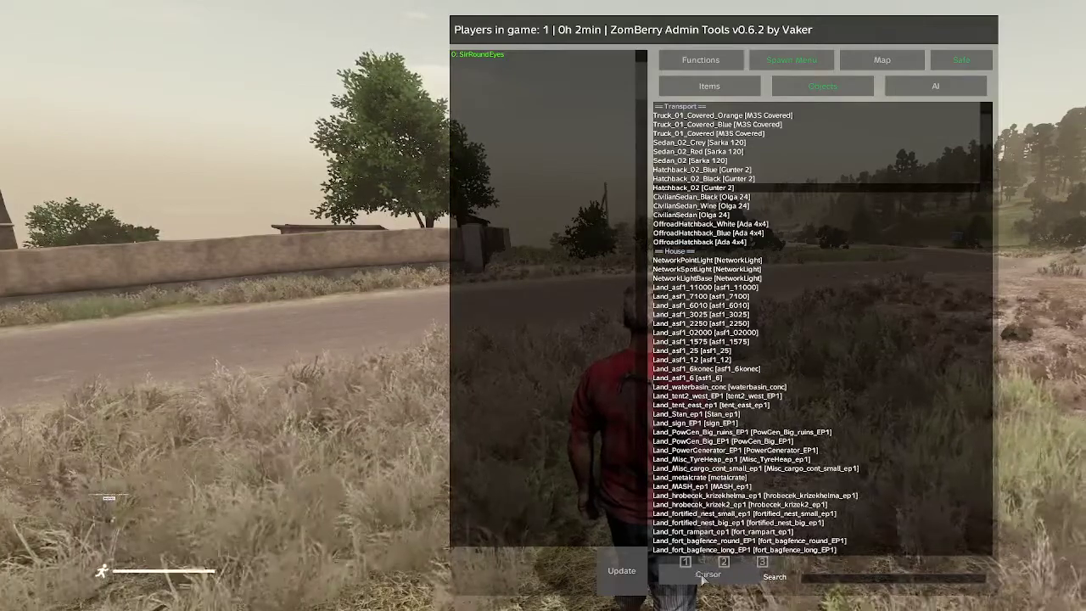
pyautogui.press('Escape')
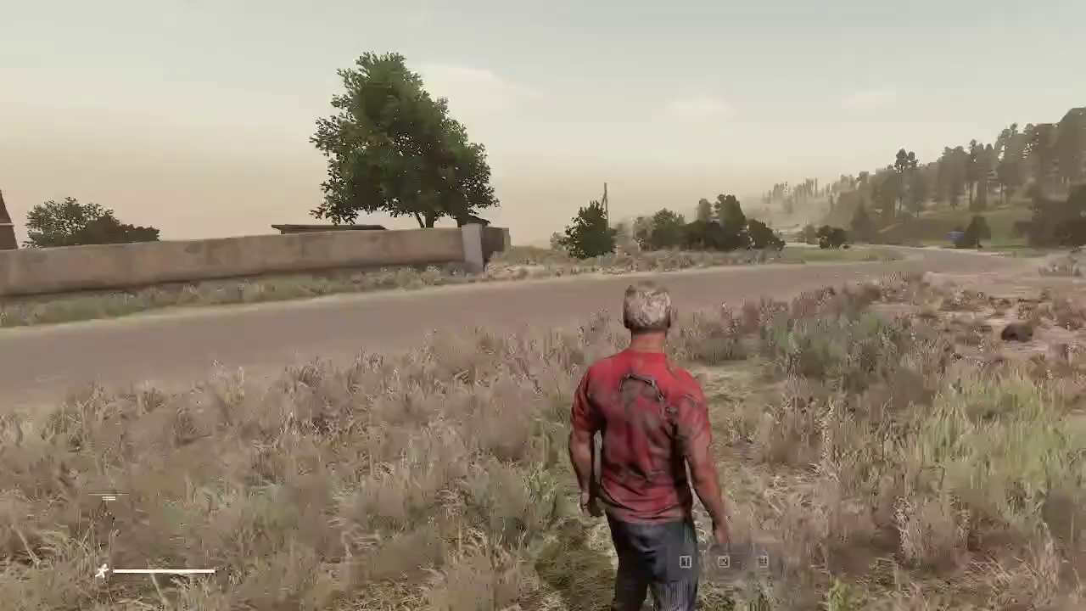
pyautogui.press('w')
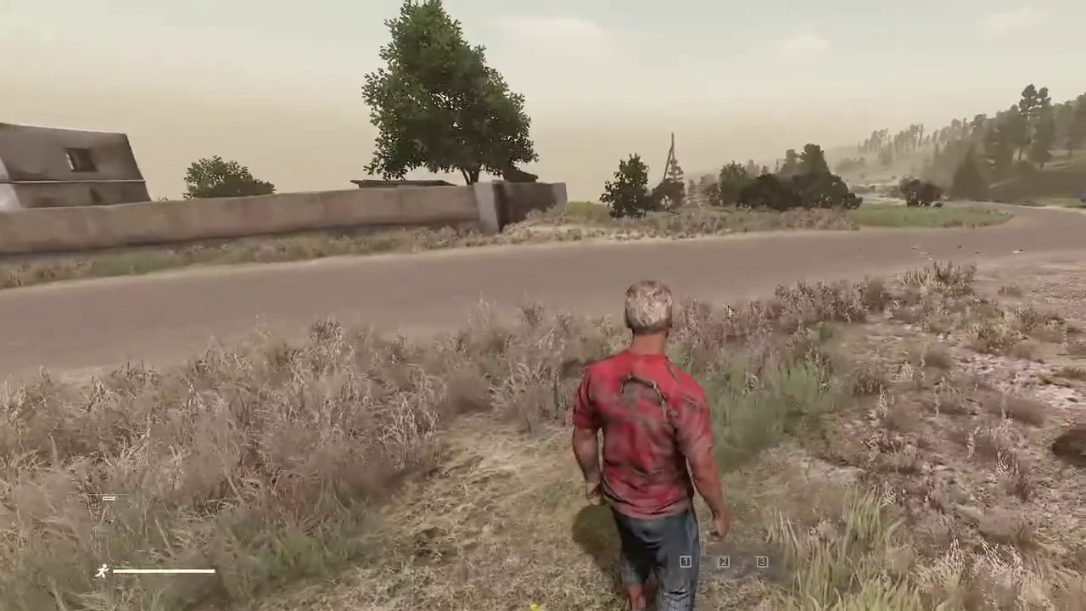
# Step: Spawn a yellow Sedan_02 Sarka 120 beside the character and walk toward it
pyautogui.press('m')
pyautogui.click(791, 60)
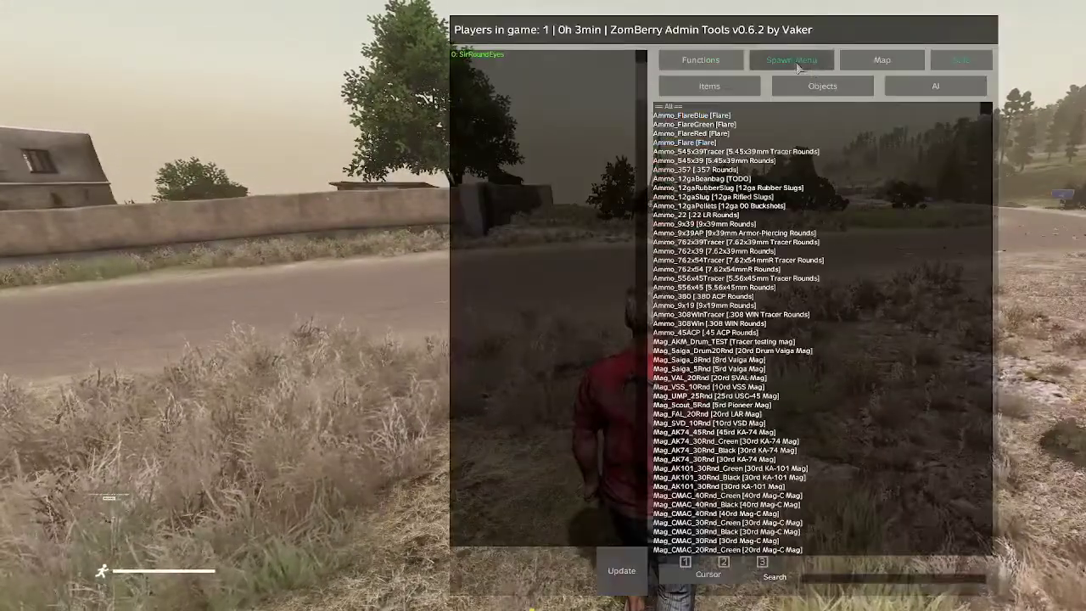
pyautogui.click(824, 85)
pyautogui.doubleClick(691, 160)
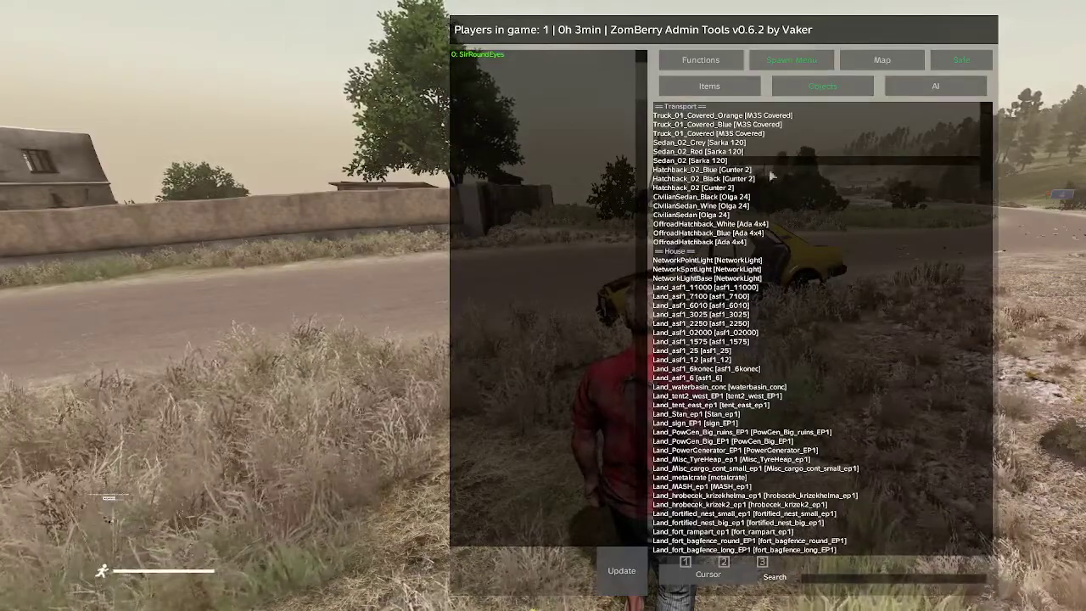
pyautogui.press('m')
pyautogui.press('w')
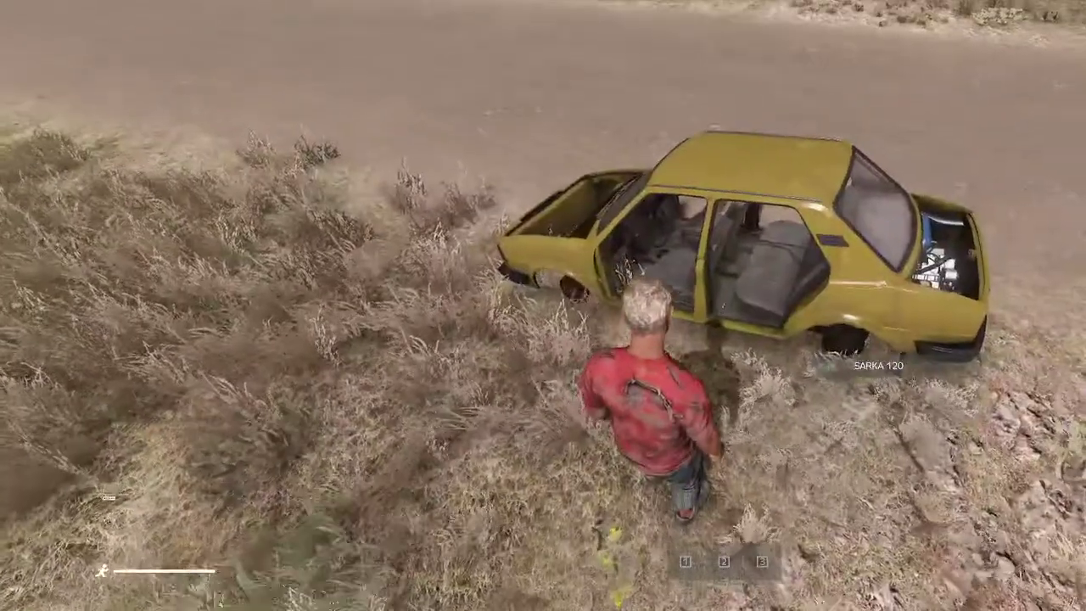
# Step: Refuel and repair the Sarka 120 through the admin tools' Functions list
pyautogui.press('m')
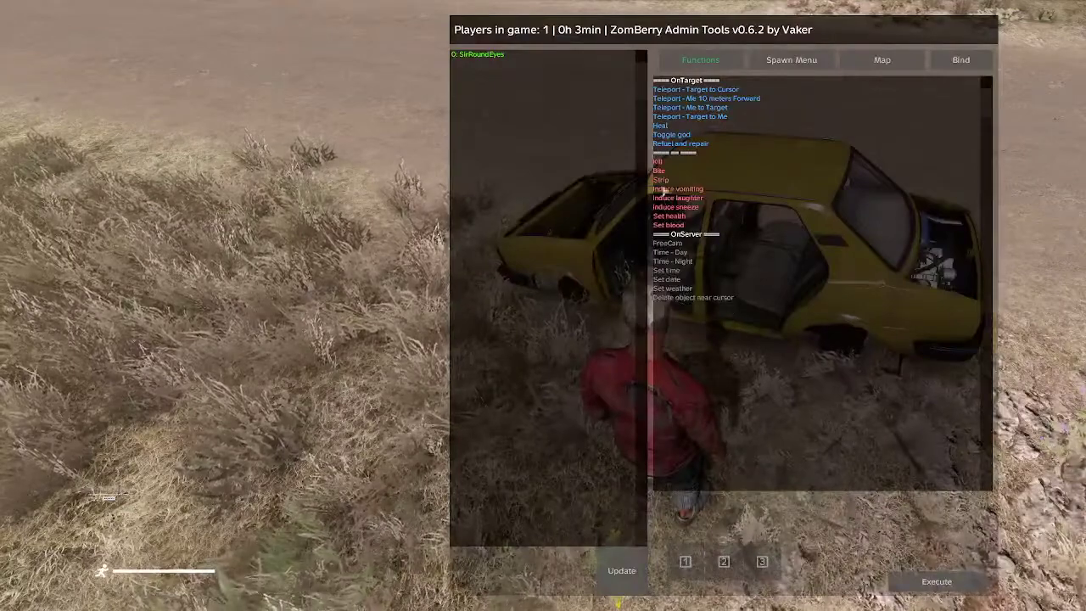
pyautogui.doubleClick(666, 145)
pyautogui.press('m')
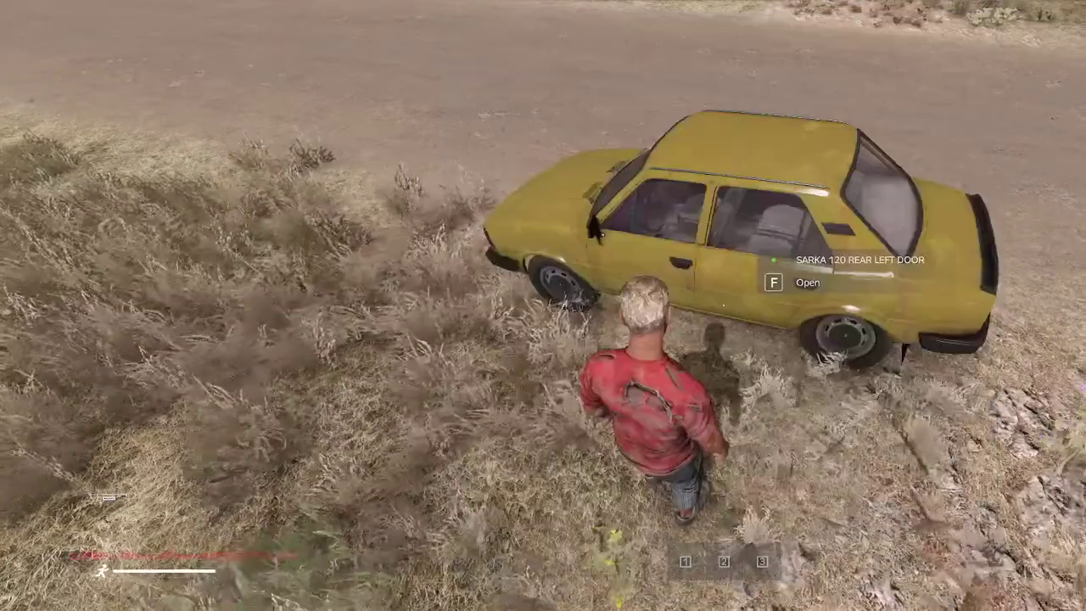
# Step: Walk around the car, opening its front left door, then head to the rear door
pyautogui.press('w')
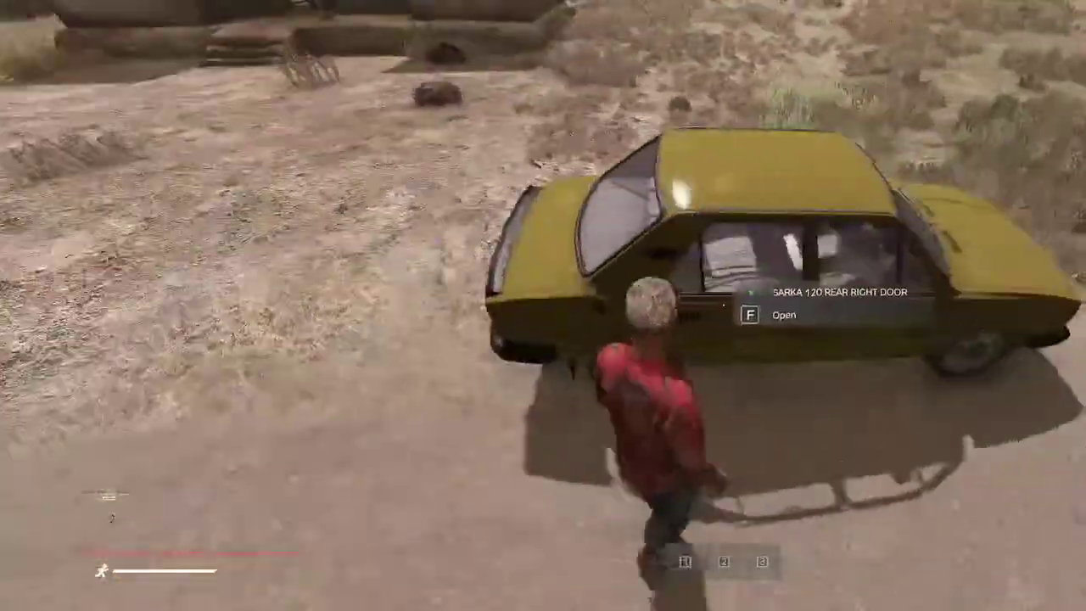
pyautogui.press('w')
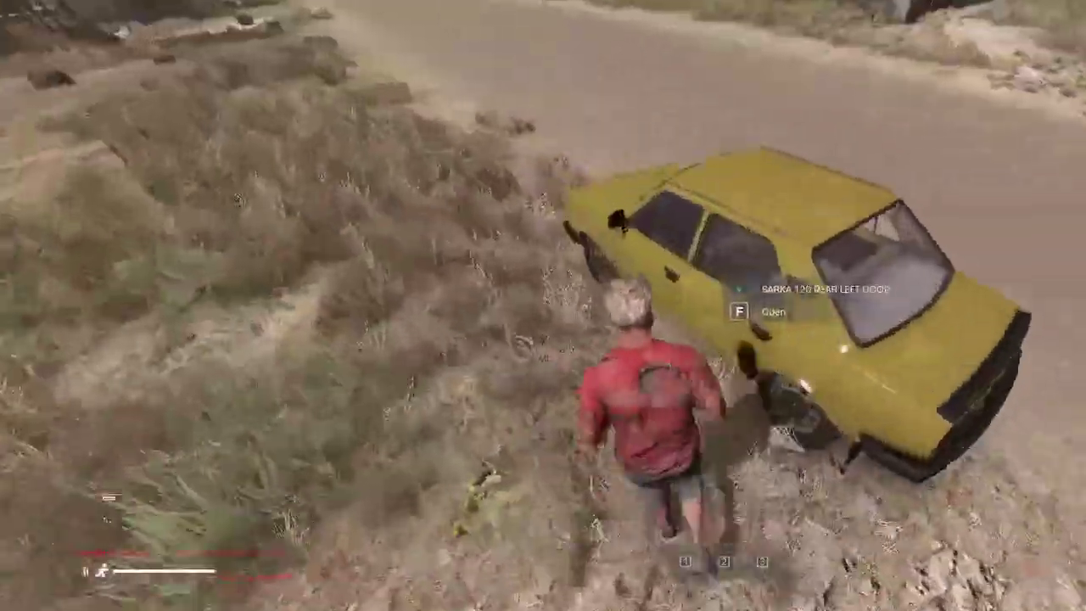
pyautogui.press('f')
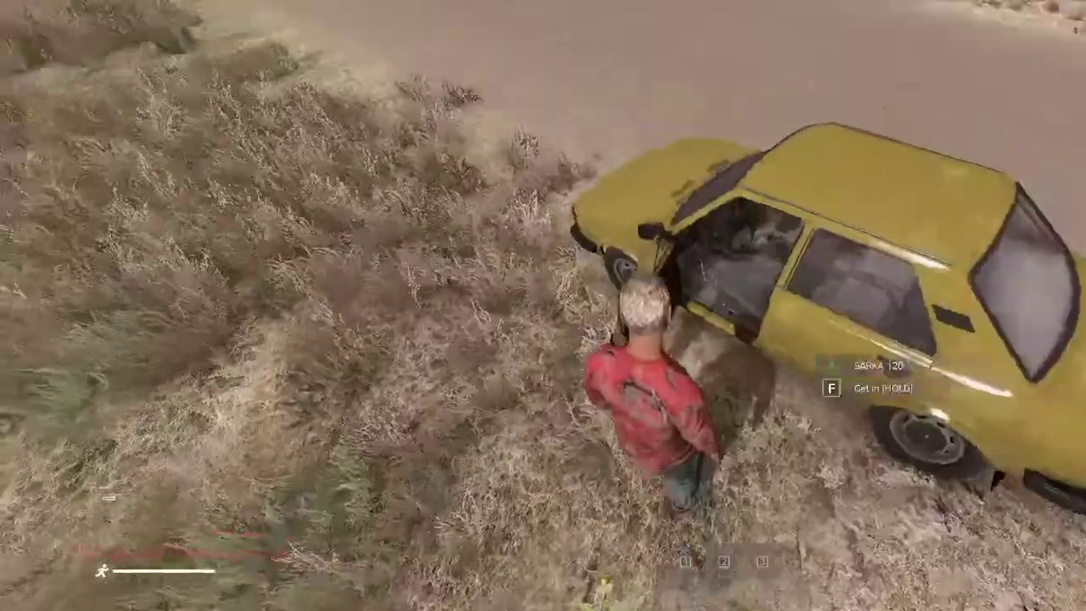
pyautogui.press('w')
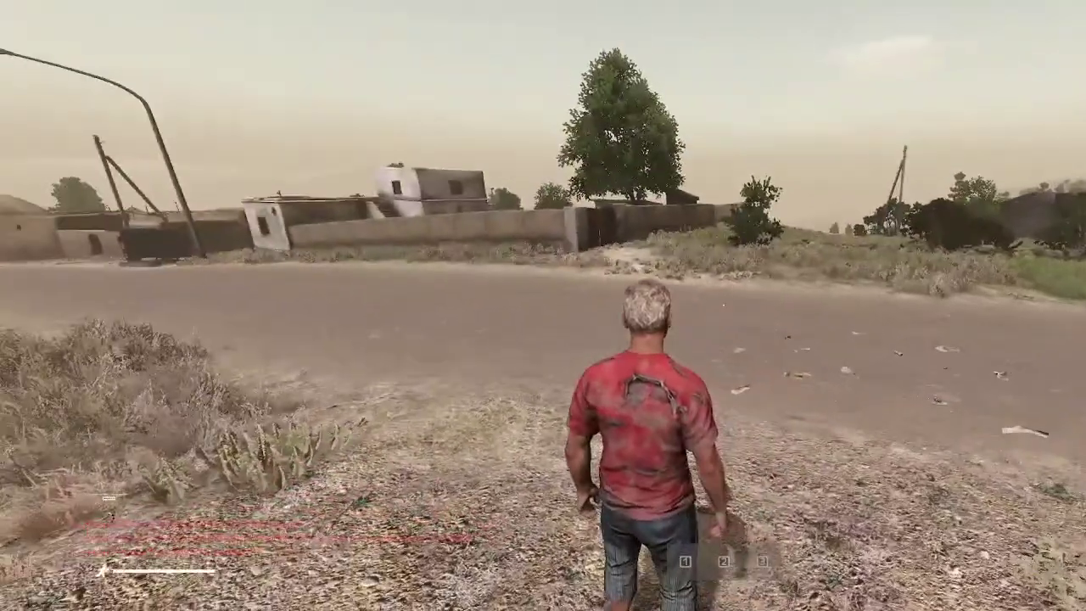
# Step: Set the server time to 1:00 at night for your own player in ZomBerry
pyautogui.press('y')
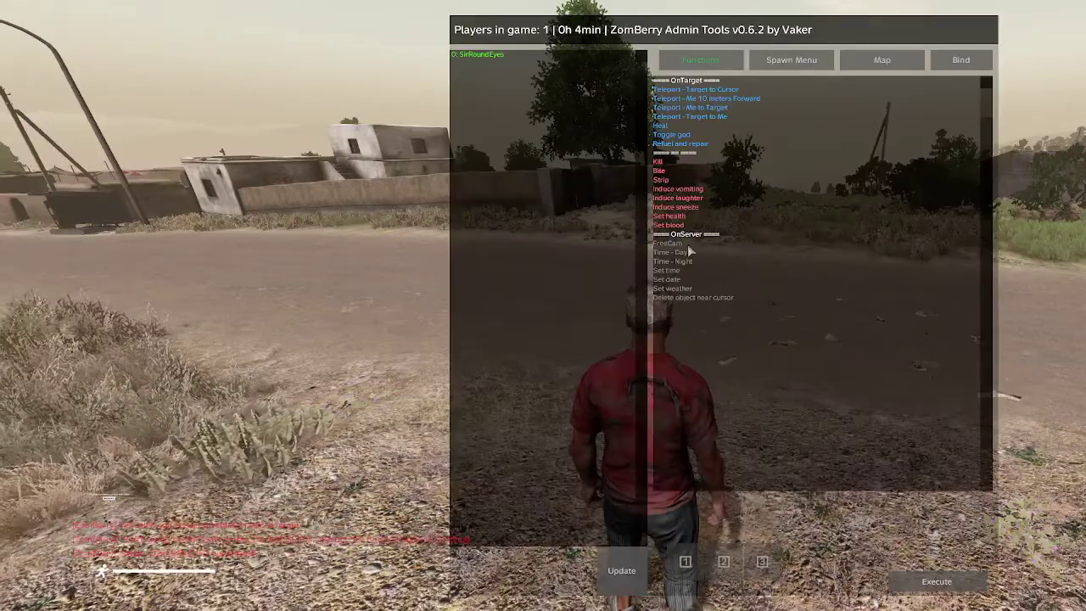
pyautogui.click(476, 53)
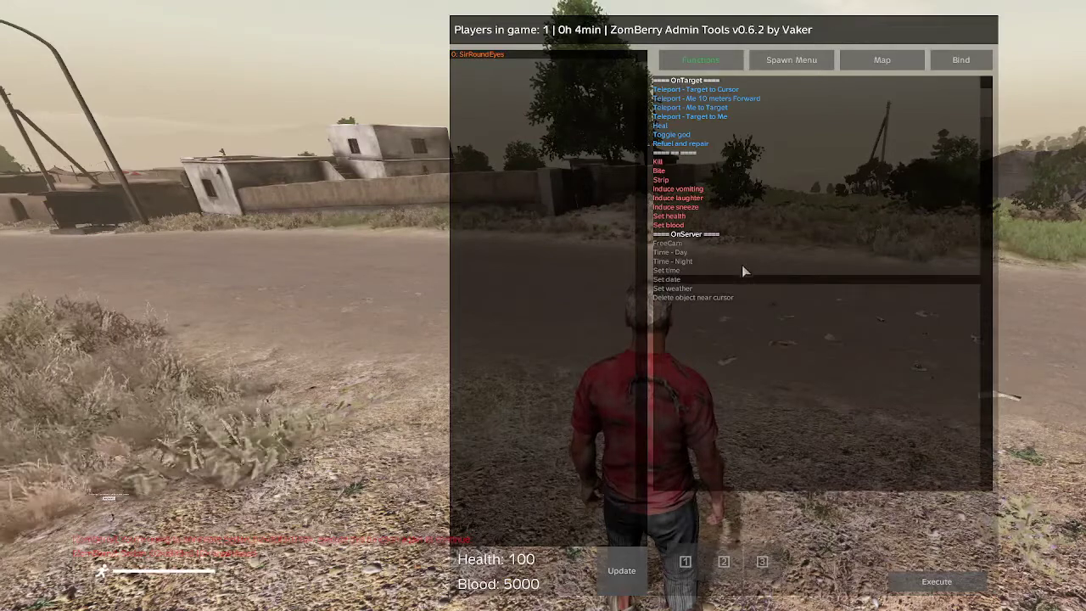
pyautogui.click(716, 272)
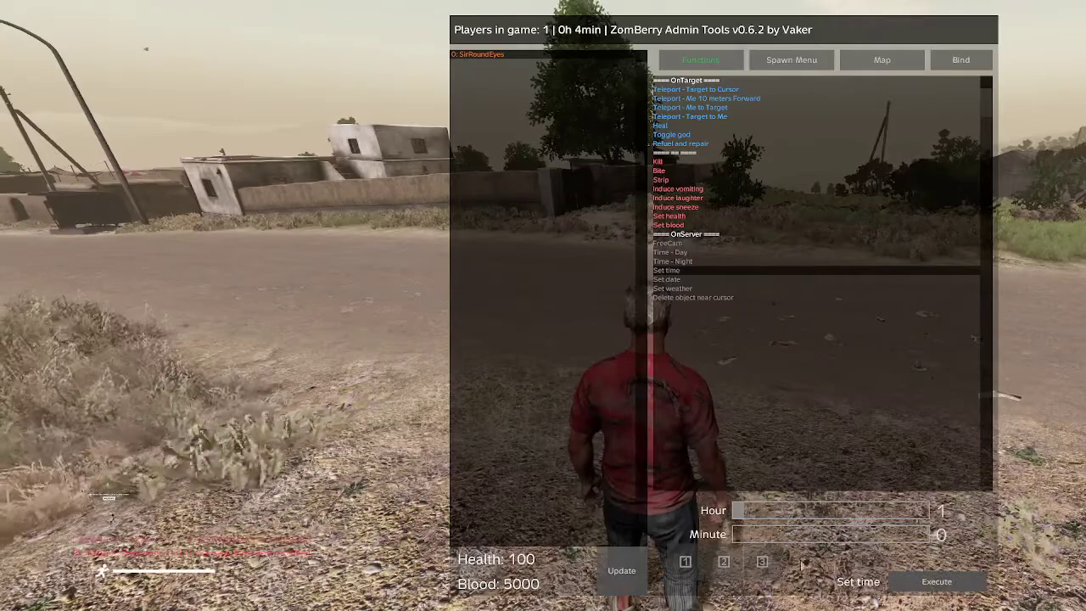
pyautogui.press('Escape')
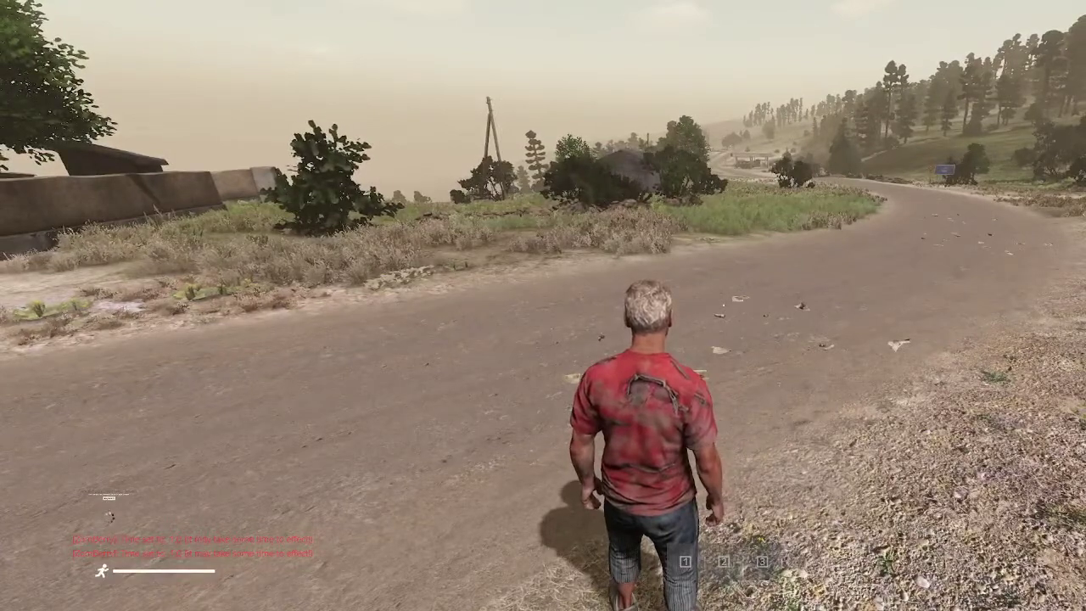
# Step: Switch the server time back to 12:00 with Time - Day and show the admin map
pyautogui.press('m')
pyautogui.press('Escape')
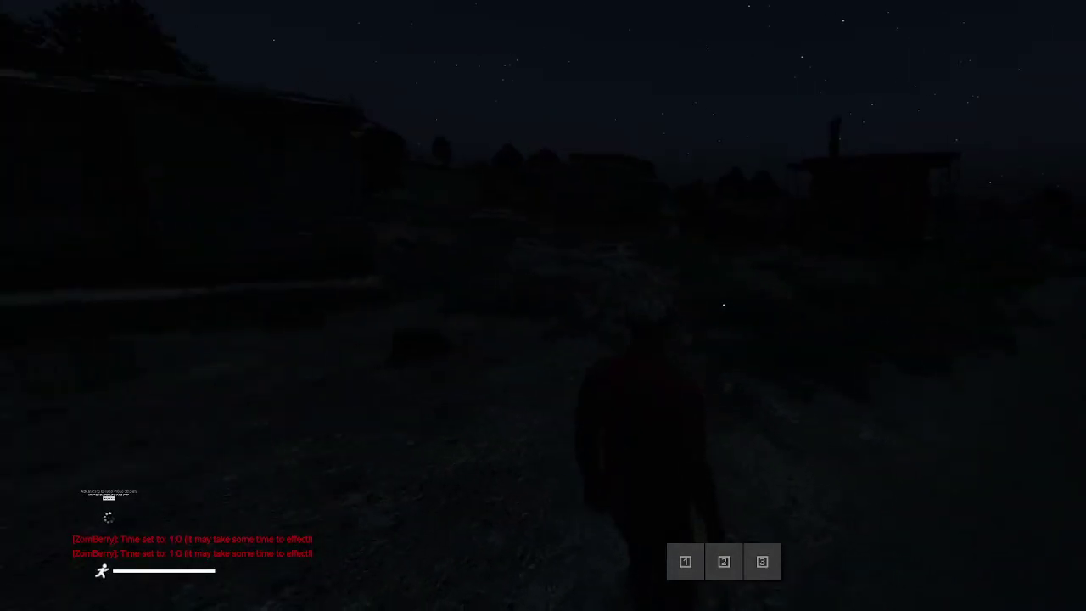
pyautogui.press('m')
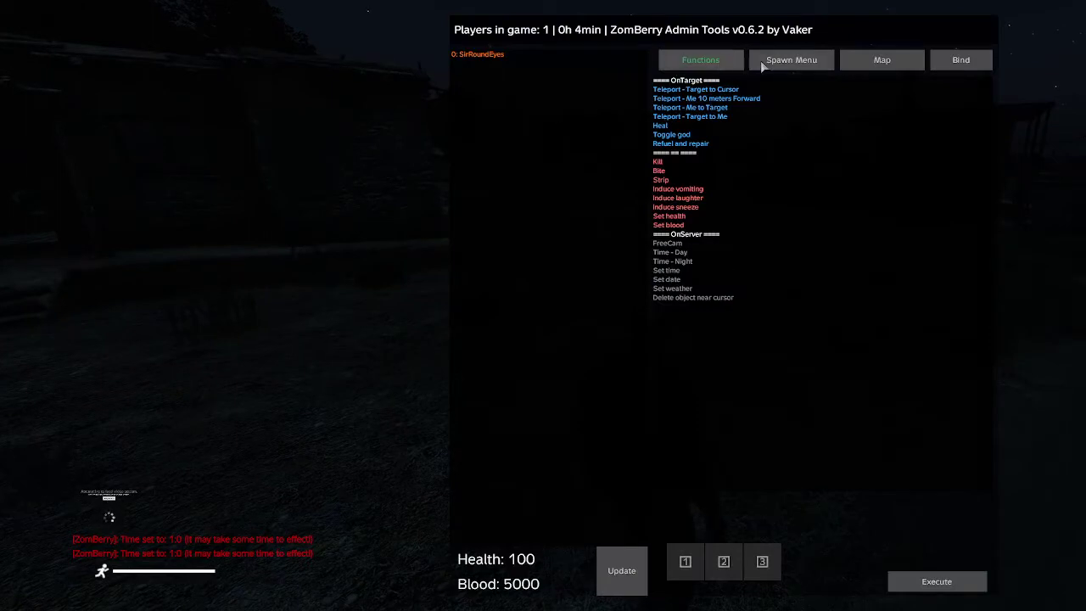
pyautogui.doubleClick(661, 252)
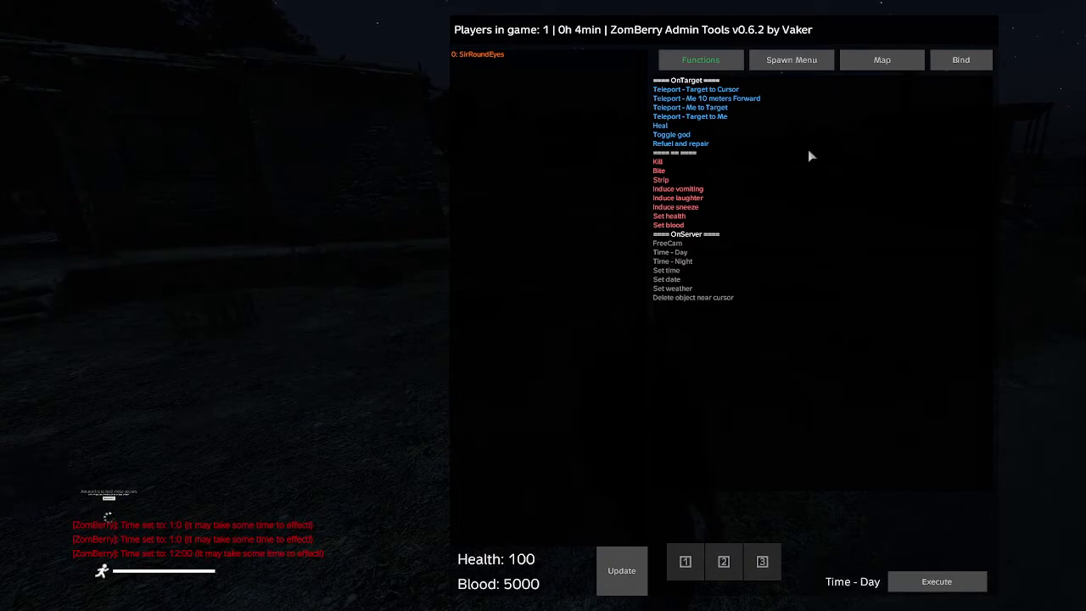
pyautogui.click(874, 61)
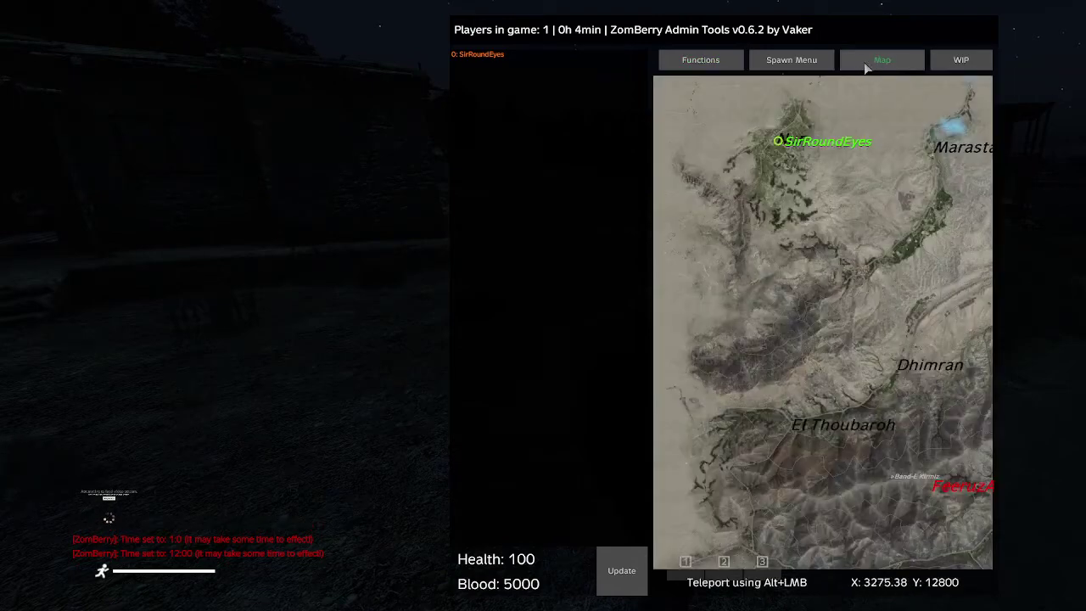
# Step: Close the ZomBerry admin panel and bring up the Windows Start menu over DayZ
pyautogui.click(815, 62)
pyautogui.press('Escape')
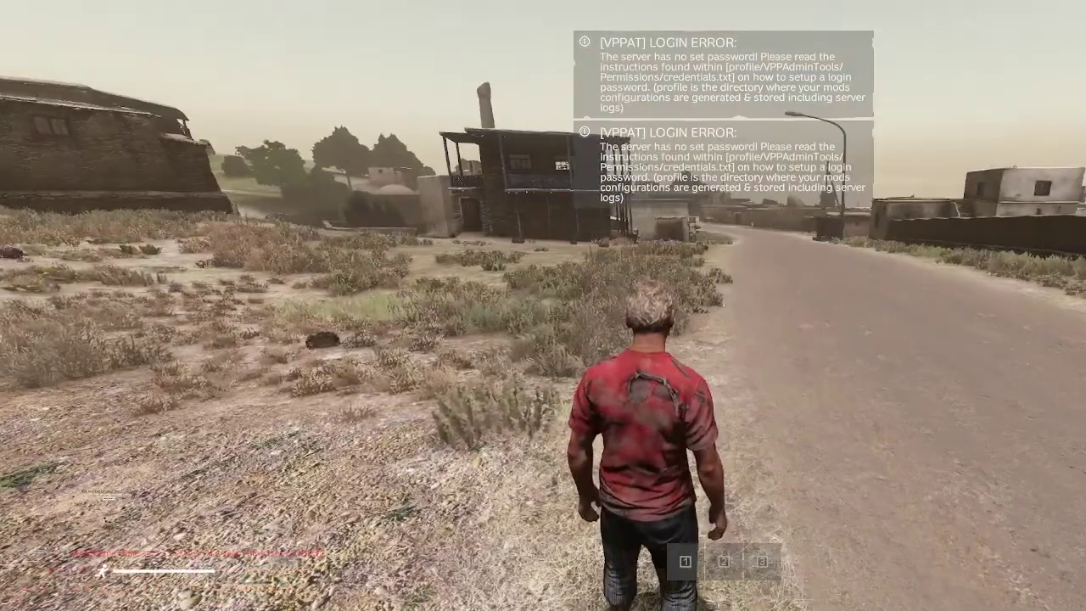
pyautogui.press('super')
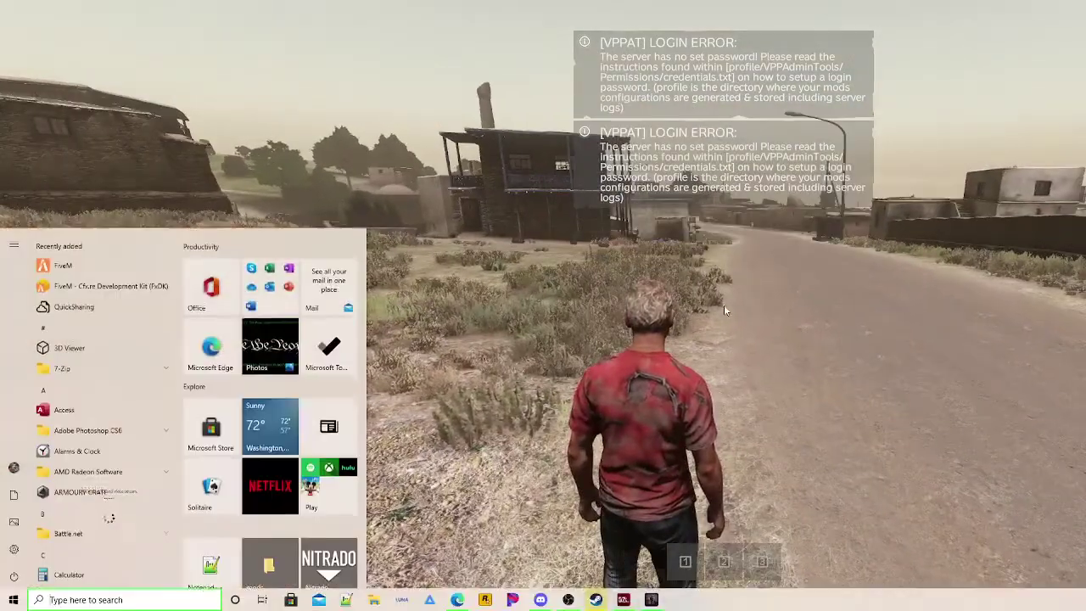
# Step: Close the DayZ game window from the taskbar and close the DZSA Launcher
pyautogui.rightClick(653, 600)
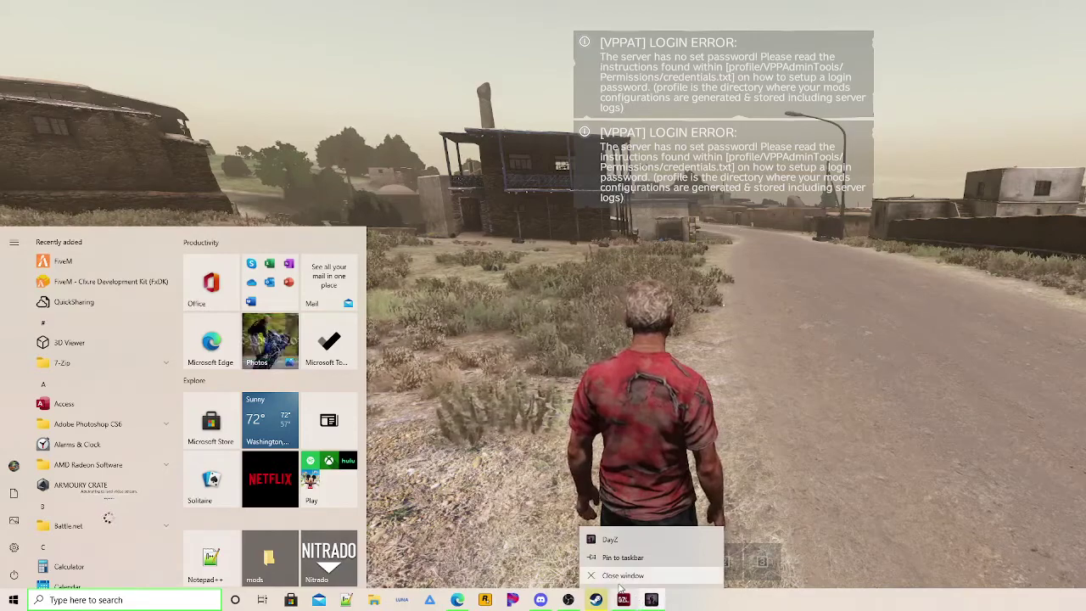
pyautogui.click(643, 600)
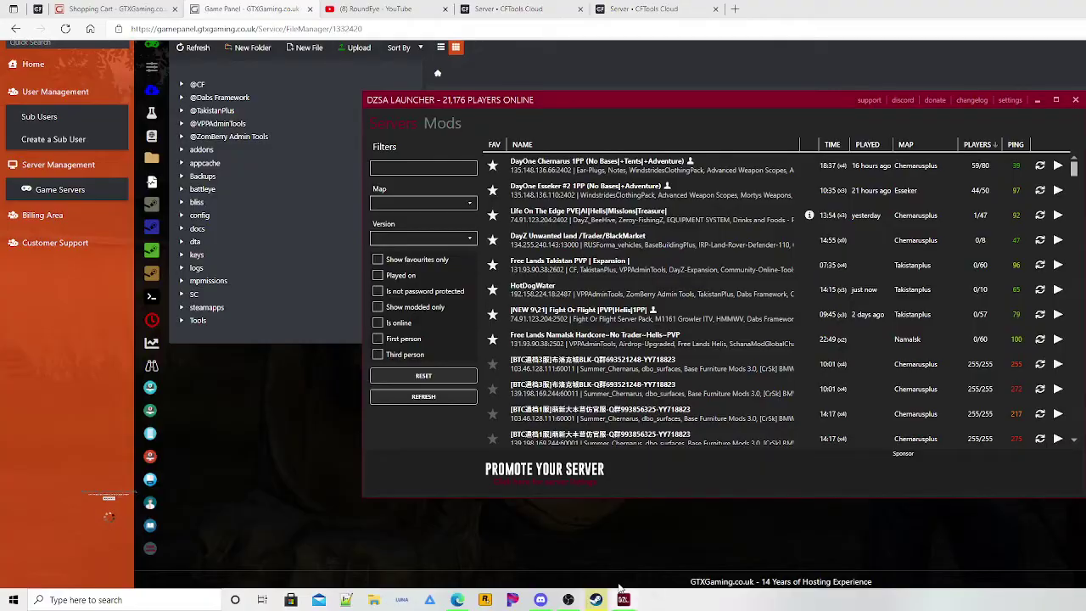
pyautogui.click(1076, 100)
# Step: Open SC > VPPAdminTools > Permissions in the panel's File Manager
pyautogui.scroll(1, 540, 208)
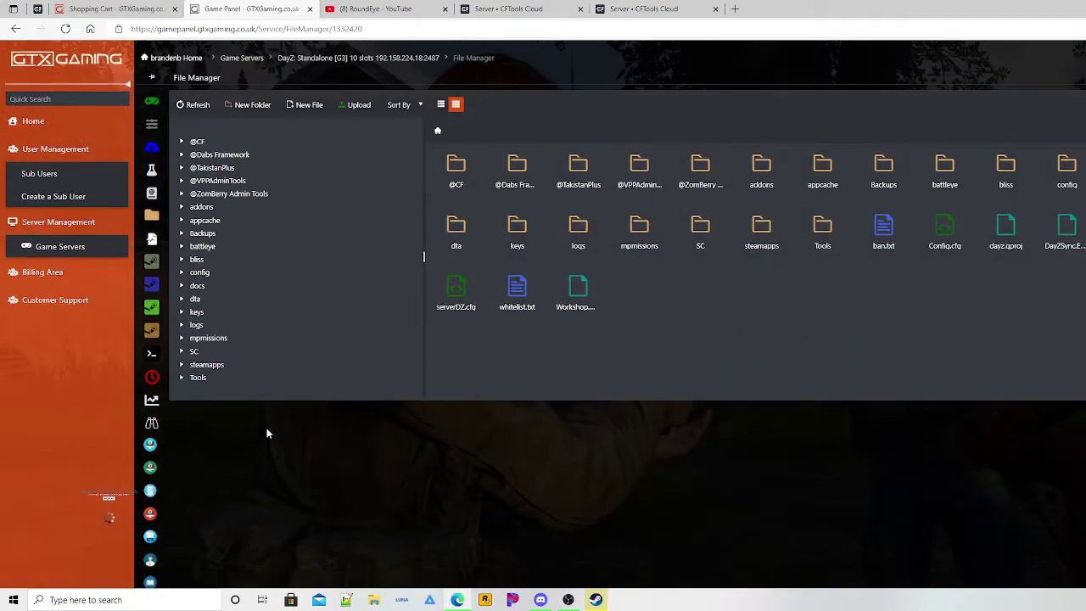
pyautogui.click(197, 356)
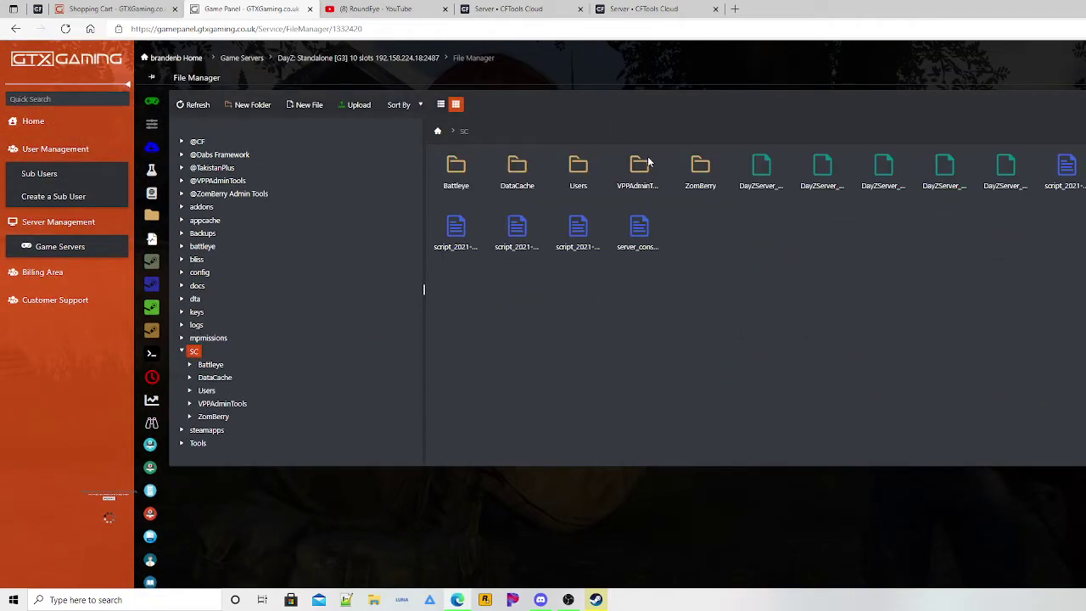
pyautogui.doubleClick(639, 169)
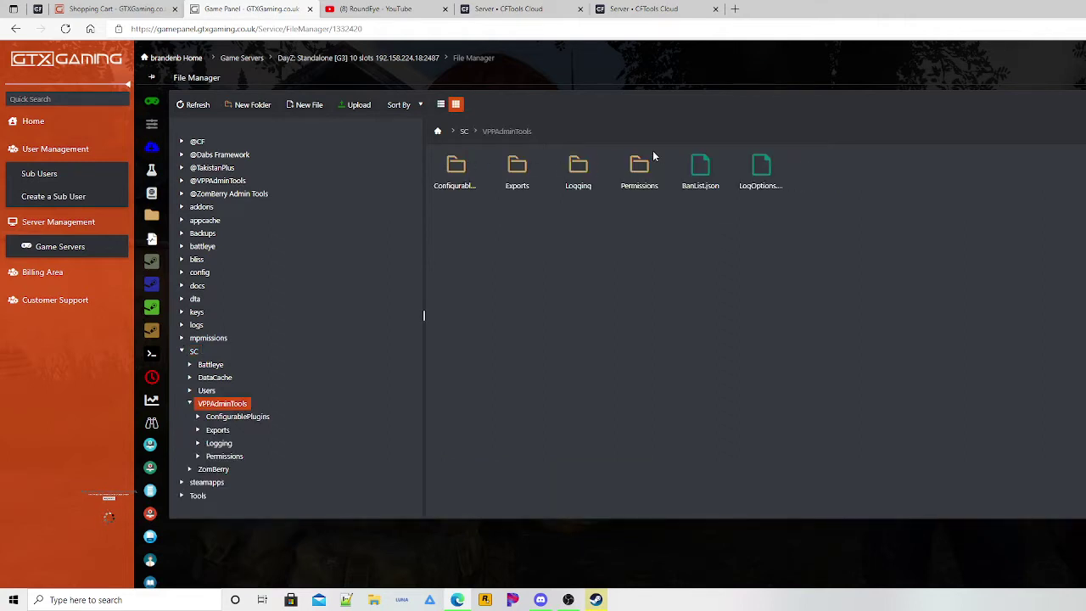
pyautogui.doubleClick(633, 172)
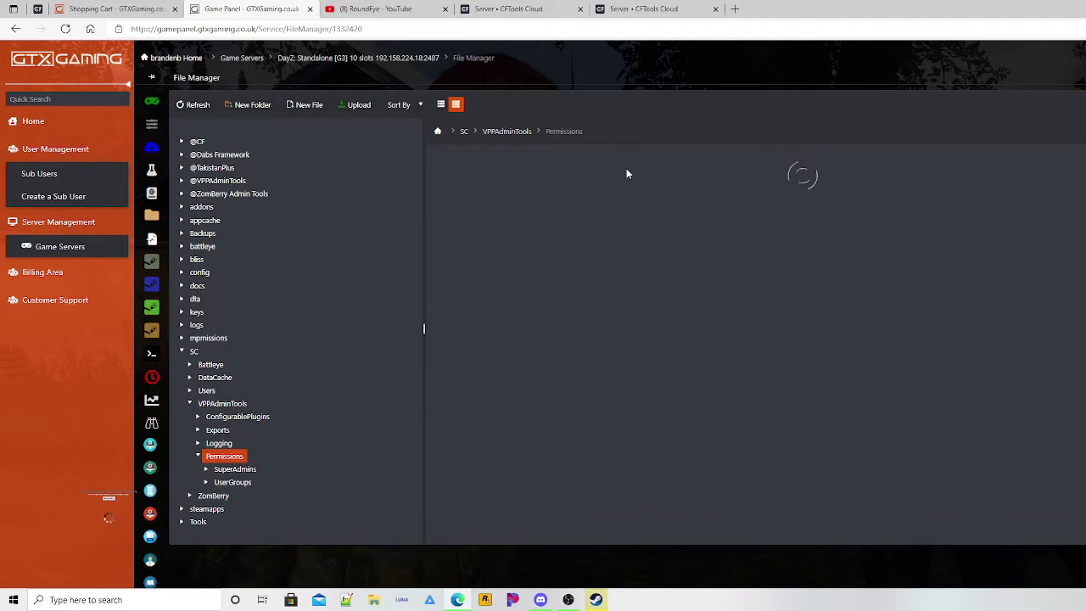
# Step: Overwrite all of credentials.txt with the new admin password in the maximized editor and save
pyautogui.doubleClick(571, 175)
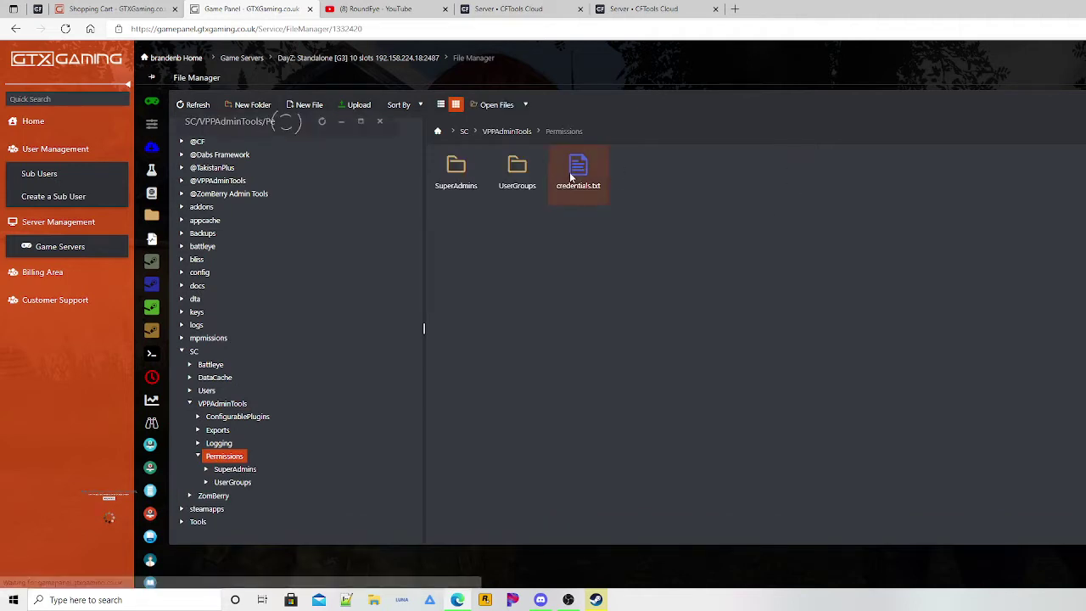
pyautogui.click(363, 124)
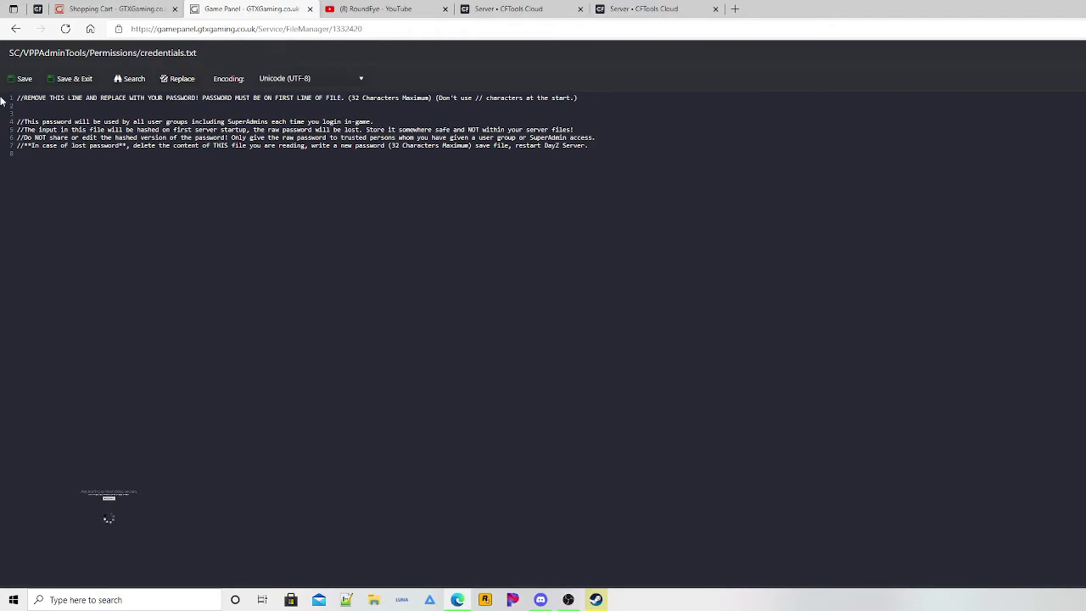
pyautogui.moveTo(17, 146); pyautogui.dragTo(13, 100)
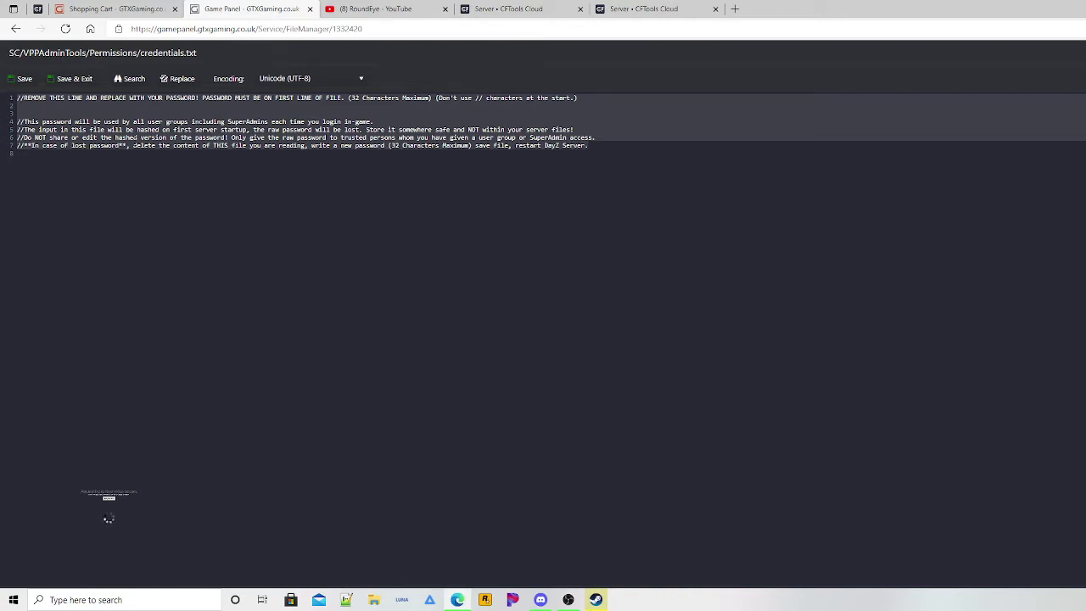
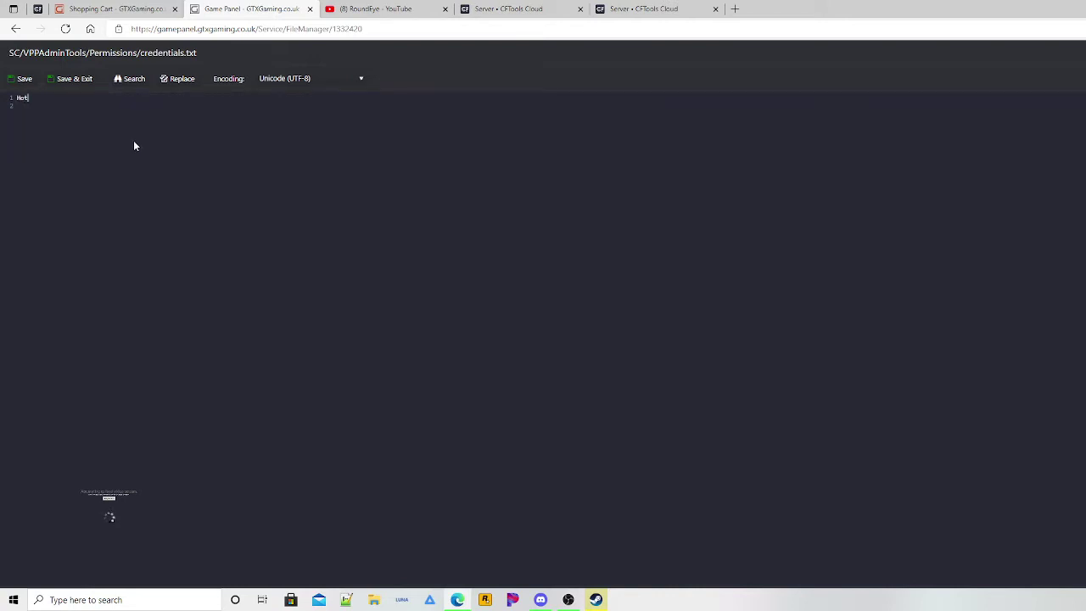
pyautogui.click(70, 79)
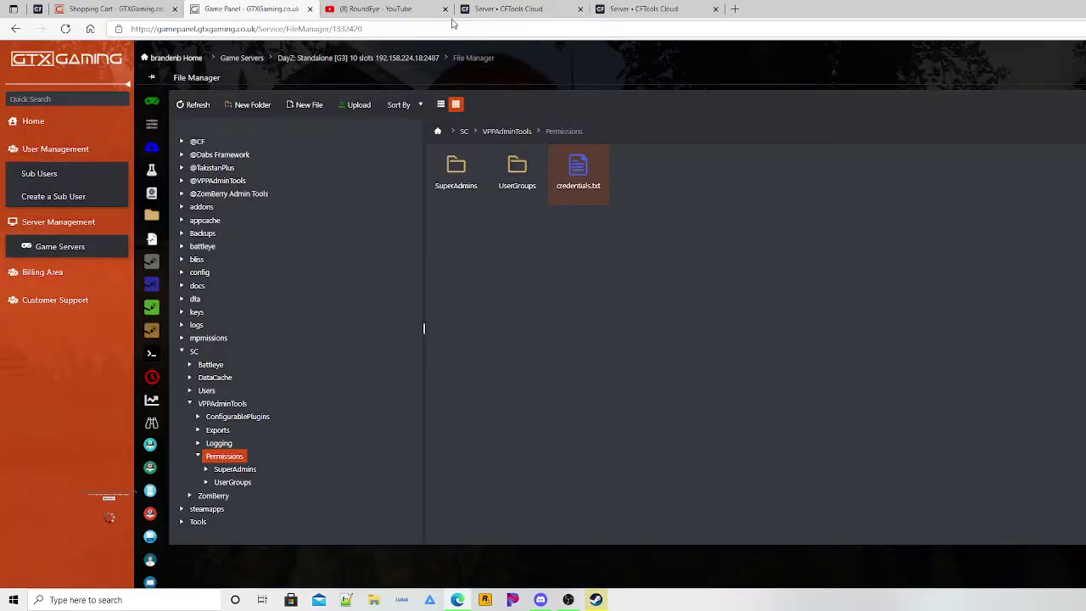
# Step: Restart the DayZ: Standalone server from its overview page, then return to the File Manager root
pyautogui.click(348, 57)
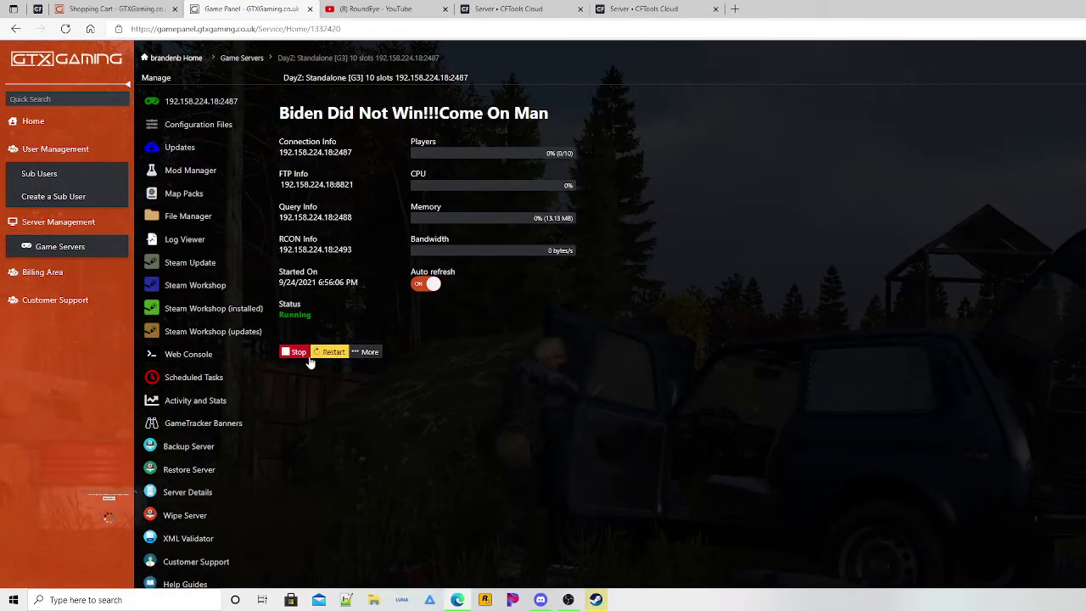
pyautogui.click(336, 353)
pyautogui.click(182, 220)
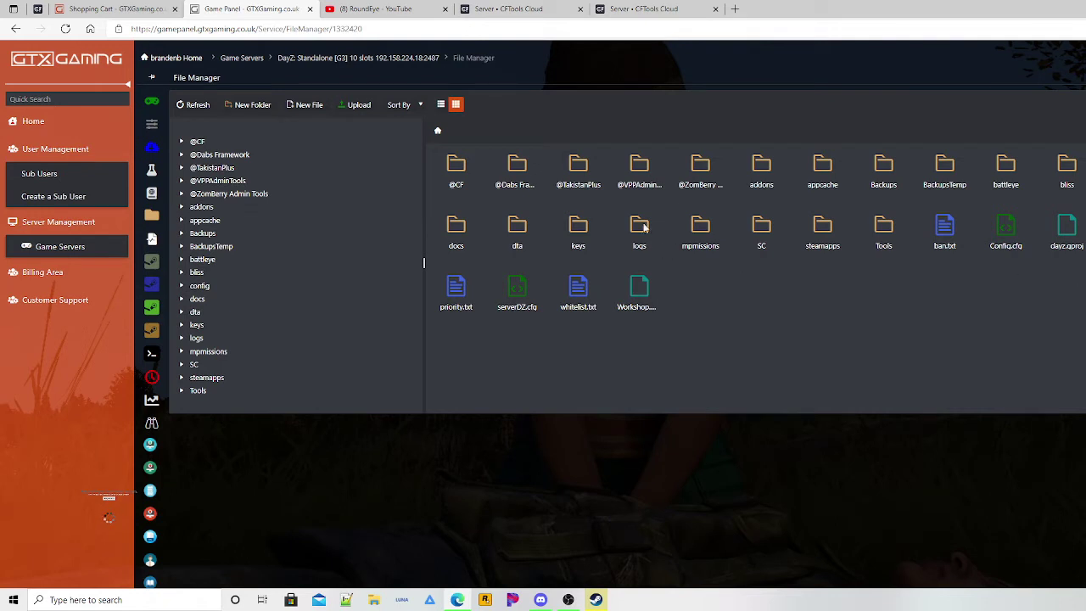
pyautogui.doubleClick(644, 177)
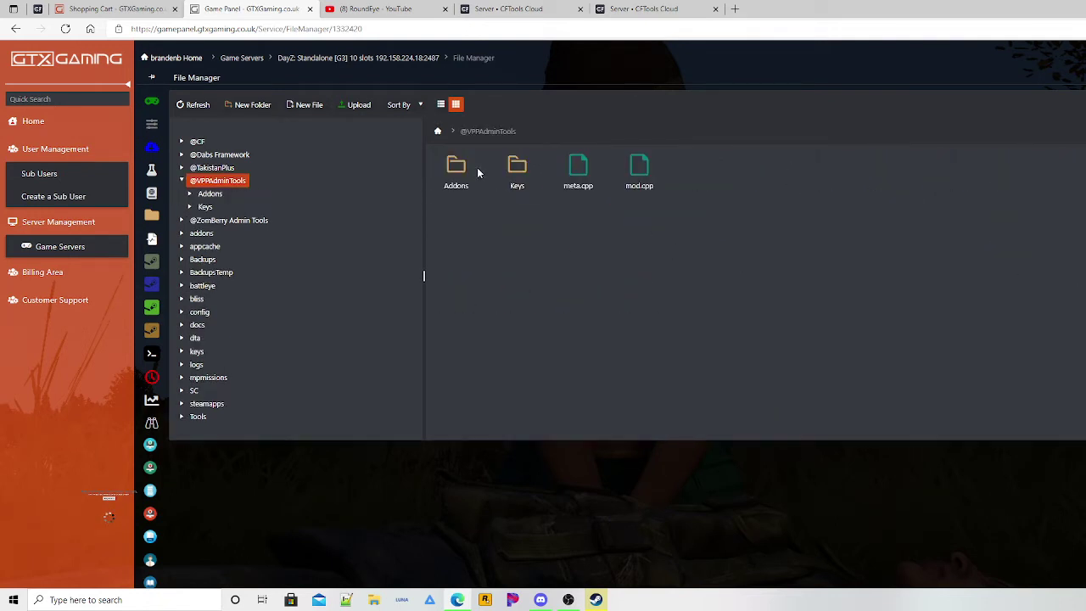
pyautogui.click(194, 391)
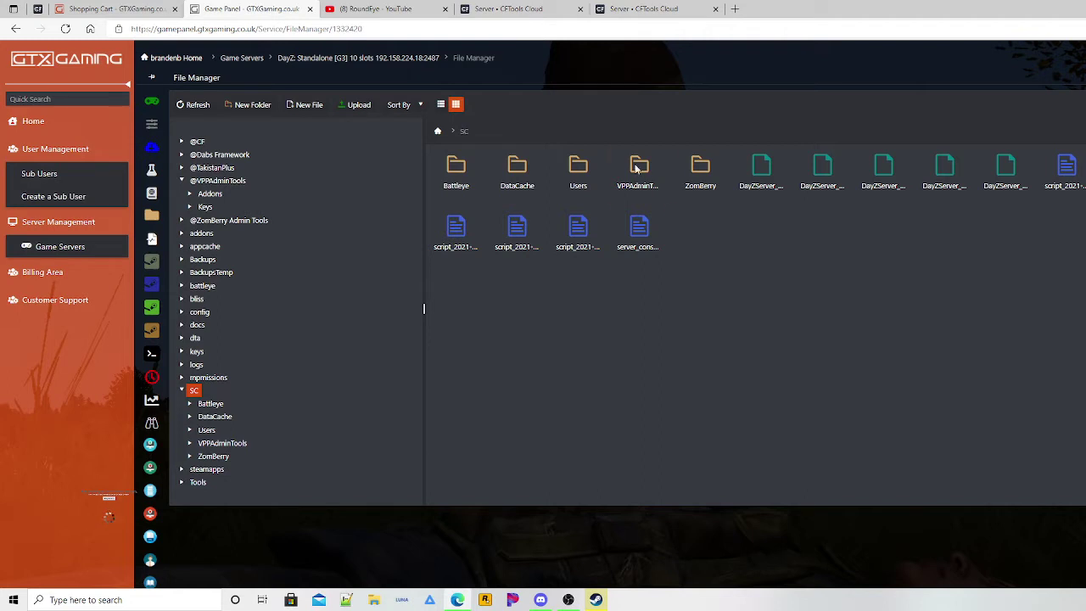
pyautogui.click(665, 185)
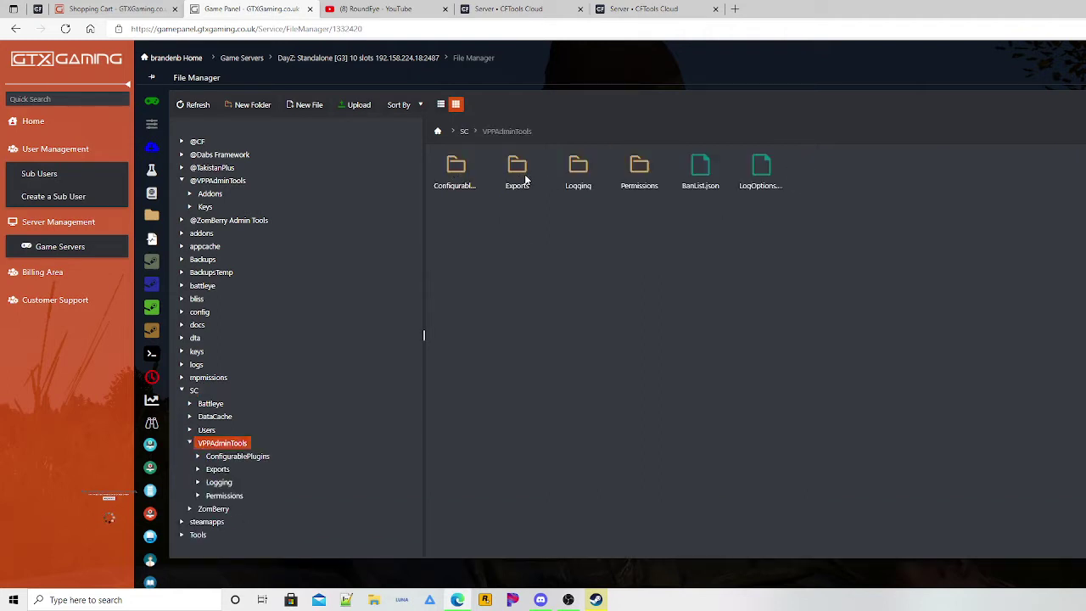
pyautogui.click(526, 179)
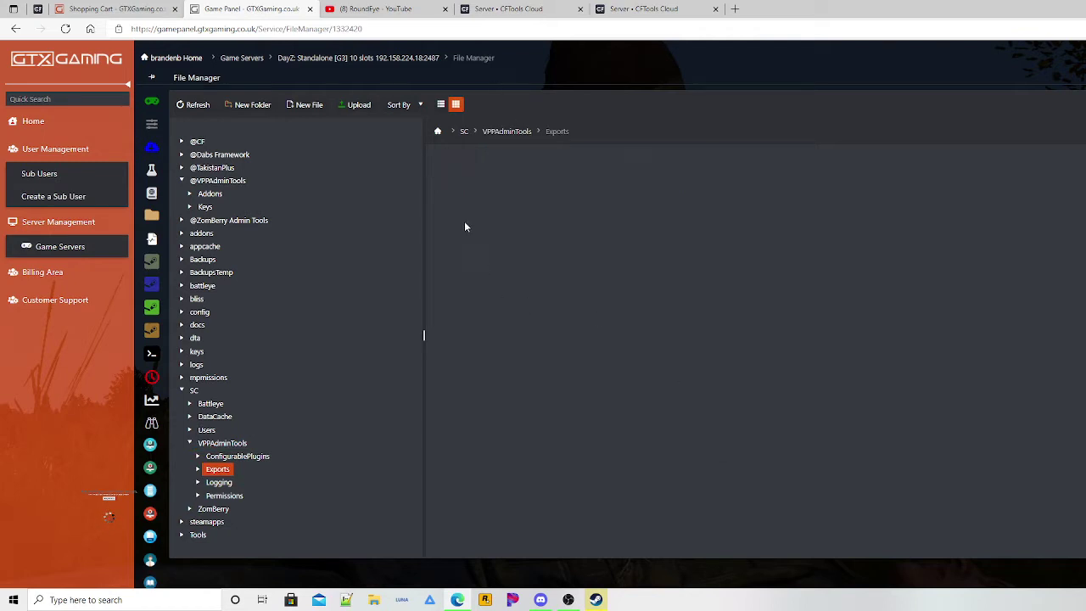
pyautogui.click(506, 131)
# Step: Inspect ConfigurablePlugins' BuildingSetManager, ItemManager and WeatherManager folders and read the weather settings file
pyautogui.click(462, 170)
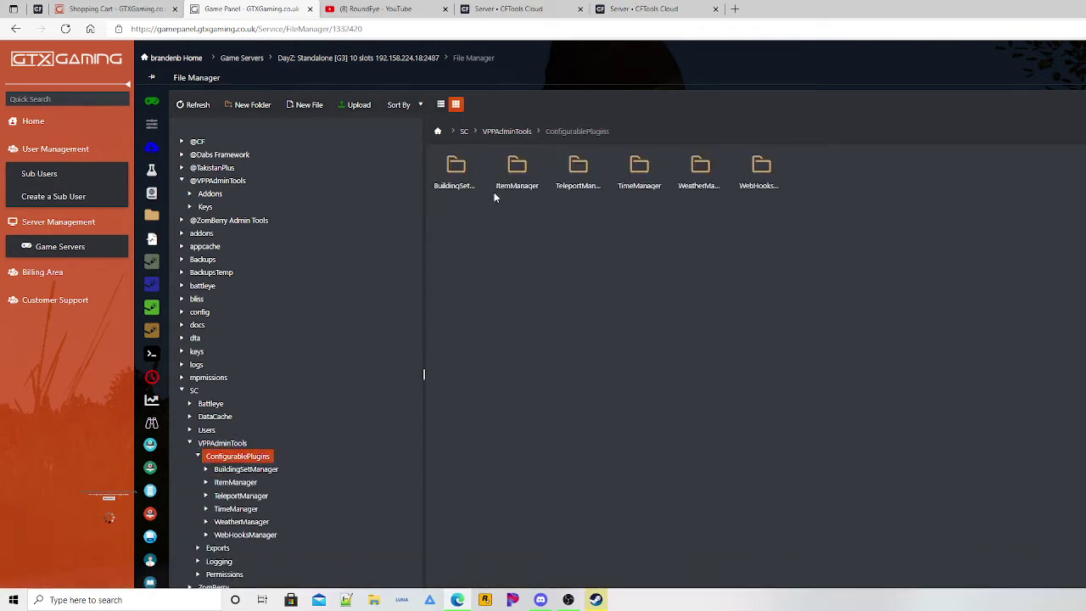
pyautogui.doubleClick(456, 169)
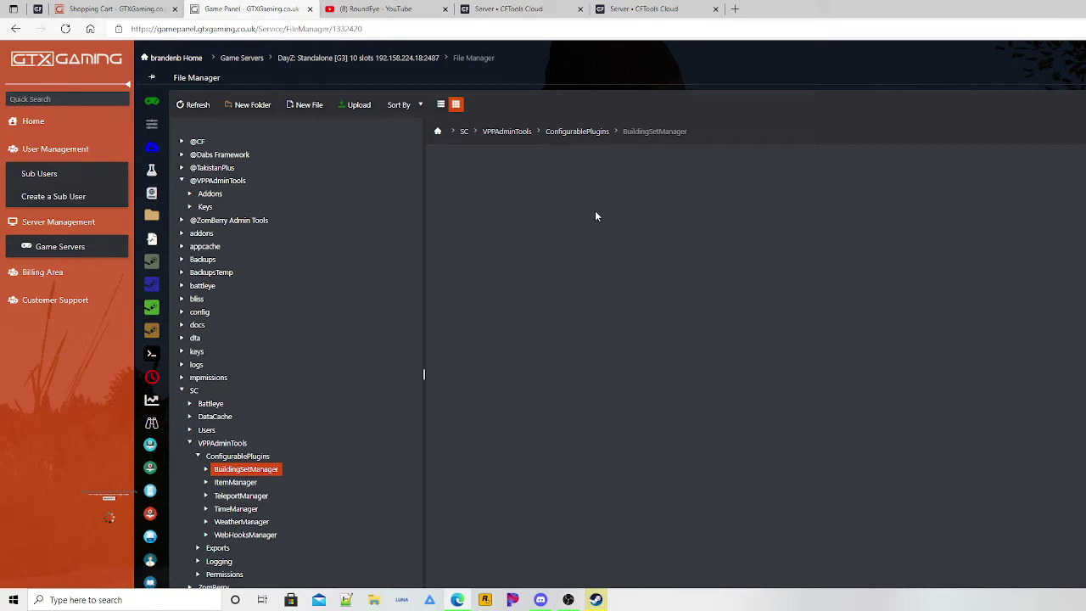
pyautogui.click(580, 134)
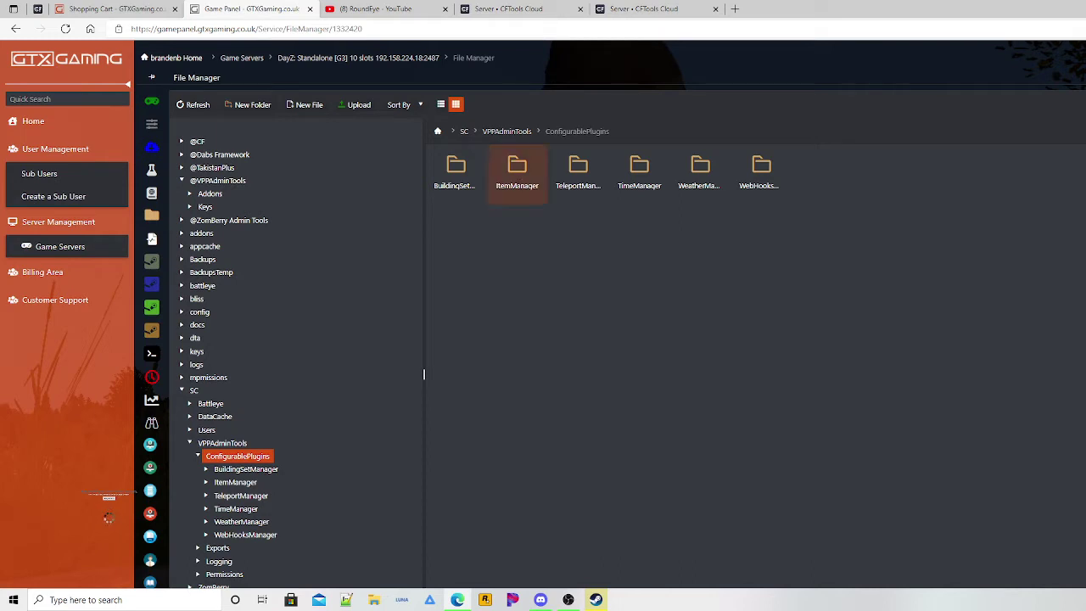
pyautogui.doubleClick(517, 174)
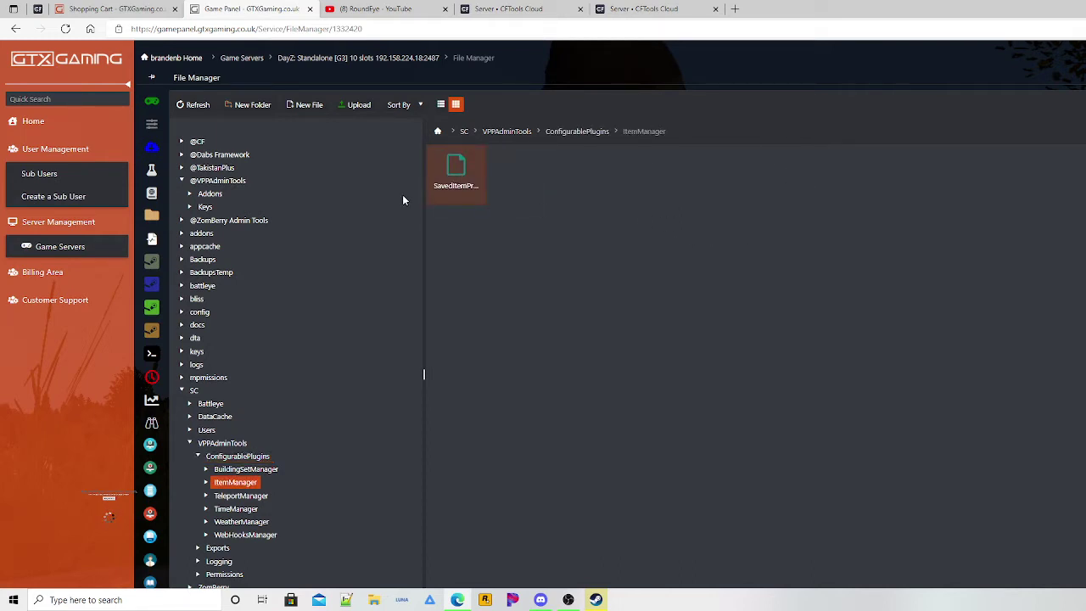
pyautogui.click(564, 131)
pyautogui.click(694, 183)
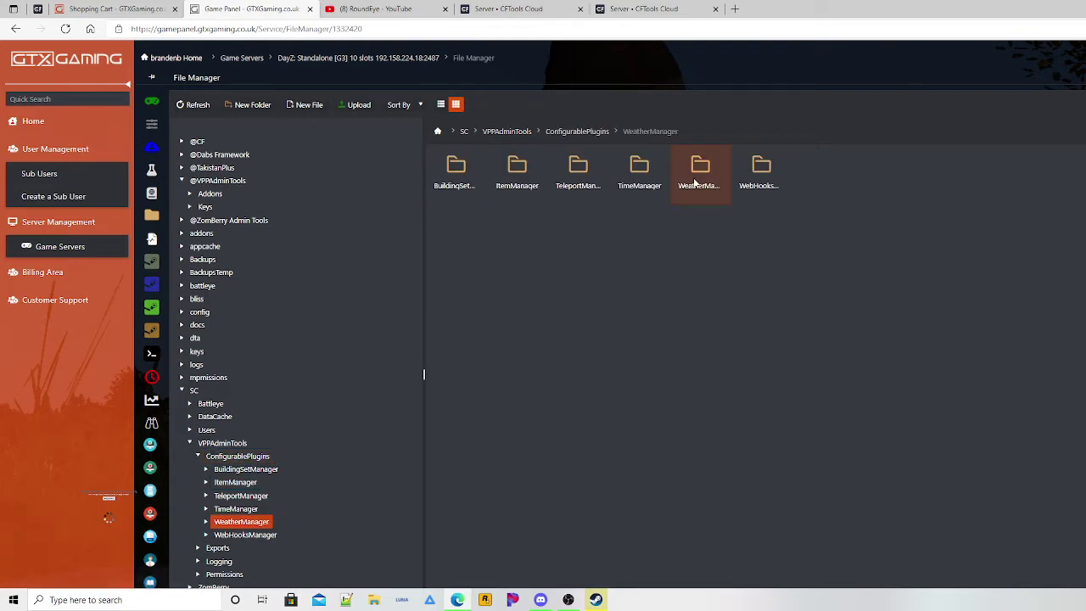
pyautogui.click(694, 184)
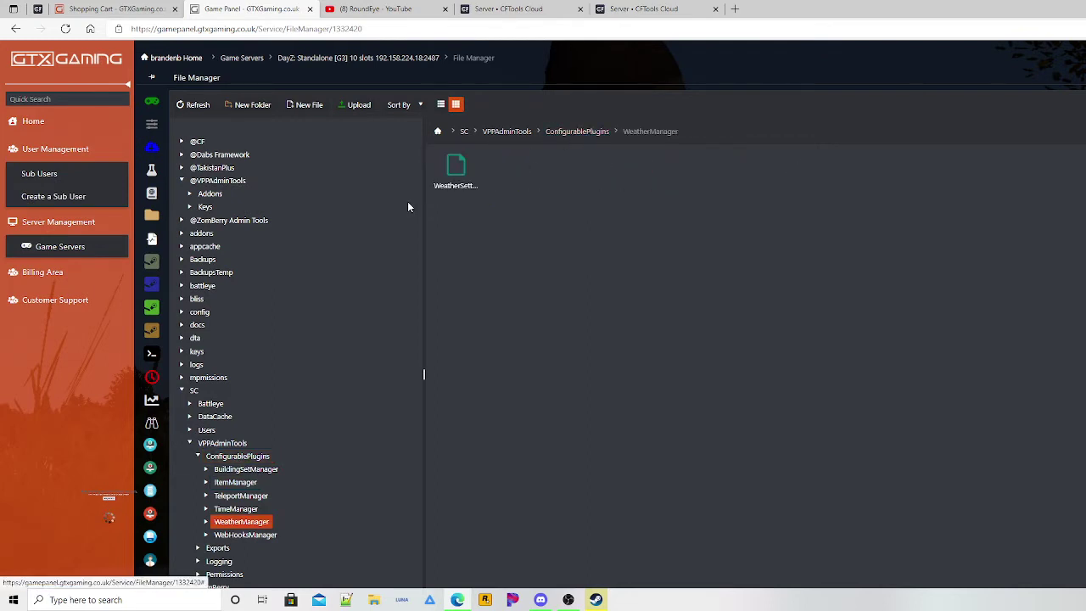
pyautogui.doubleClick(442, 190)
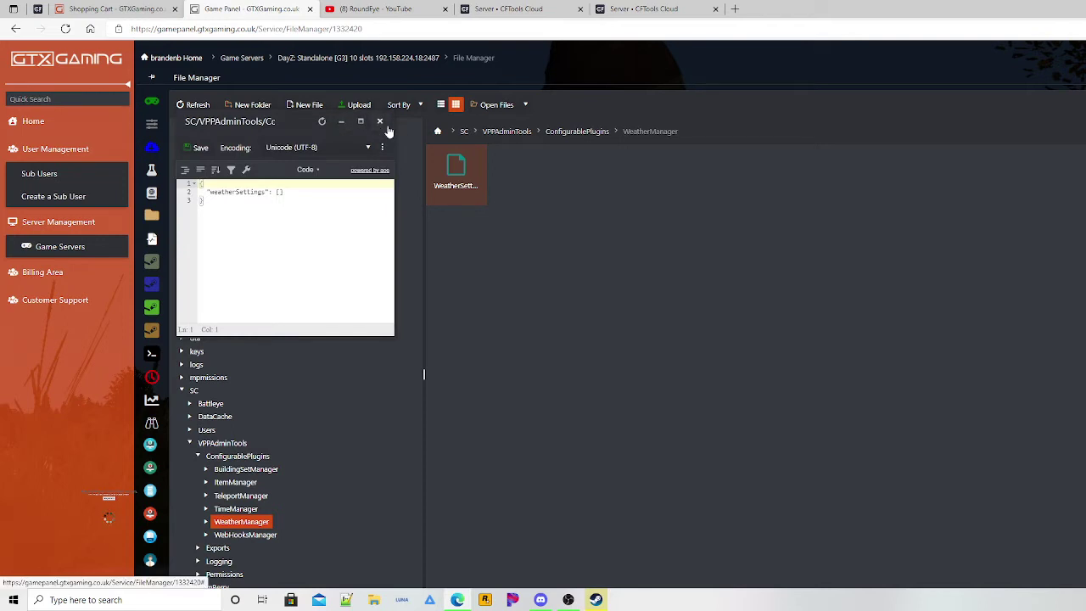
pyautogui.click(379, 122)
pyautogui.click(507, 131)
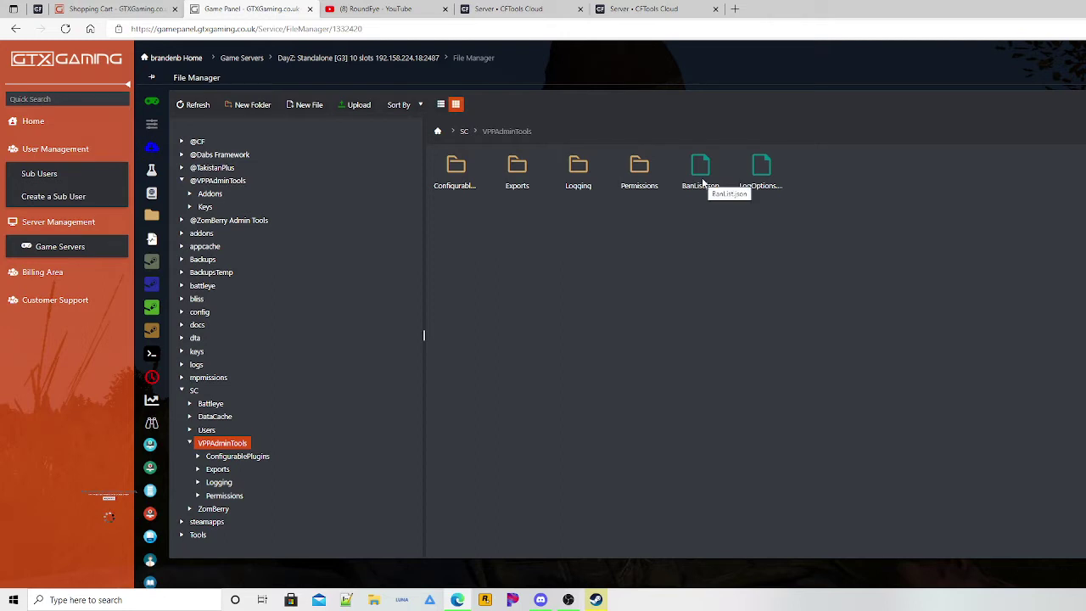
# Step: Open BanList.json, scroll through its contents, and close it
pyautogui.doubleClick(714, 182)
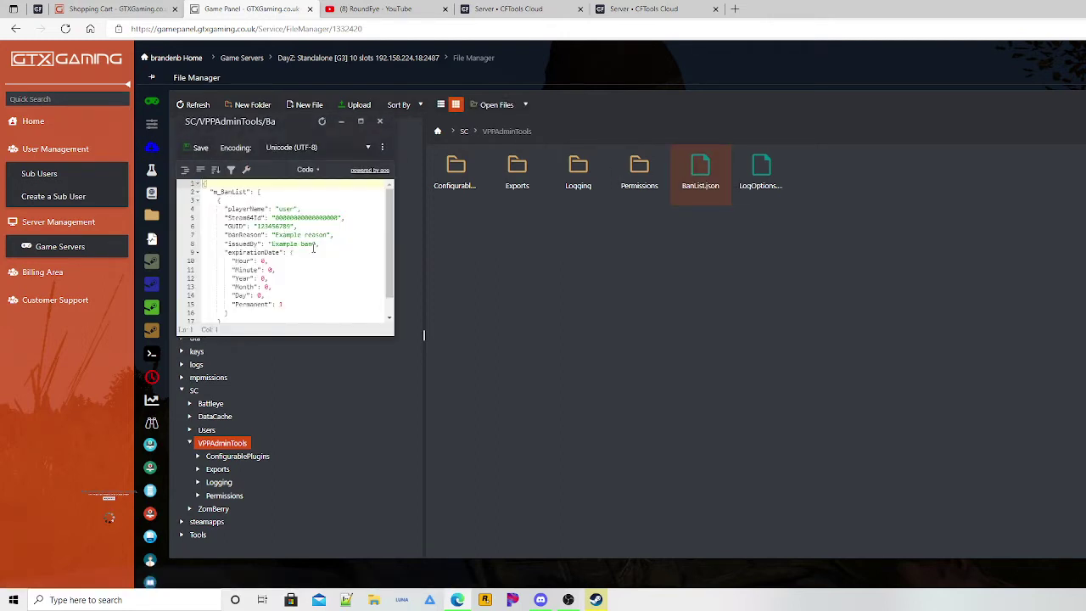
pyautogui.scroll(-3, 313, 247)
pyautogui.scroll(1, 262, 230)
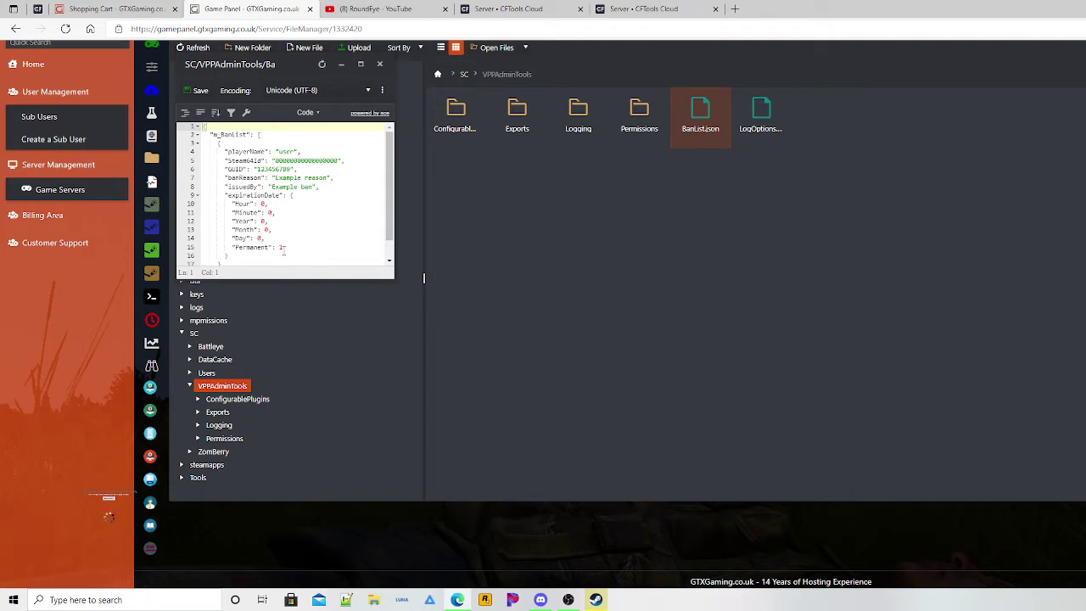
pyautogui.click(379, 64)
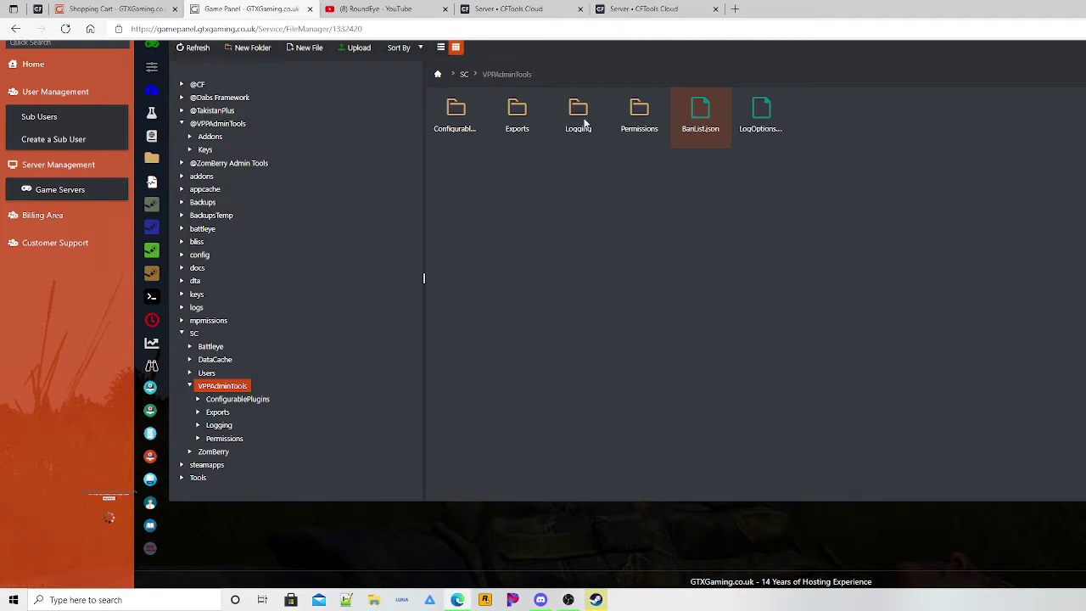
# Step: Open the Logging folder and read the newest session log in the enlarged editor
pyautogui.doubleClick(570, 117)
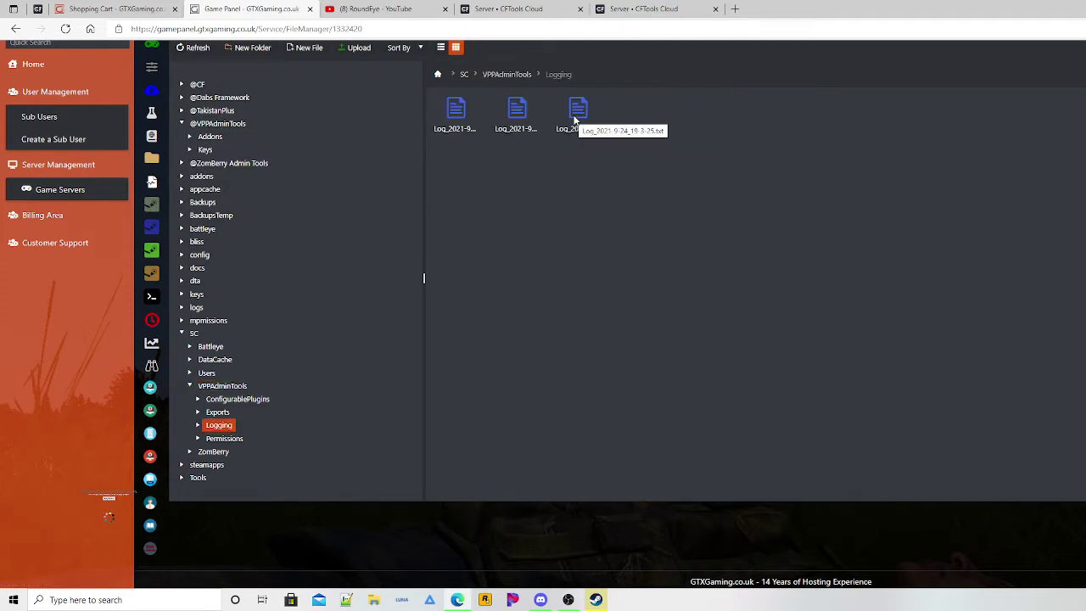
pyautogui.doubleClick(590, 126)
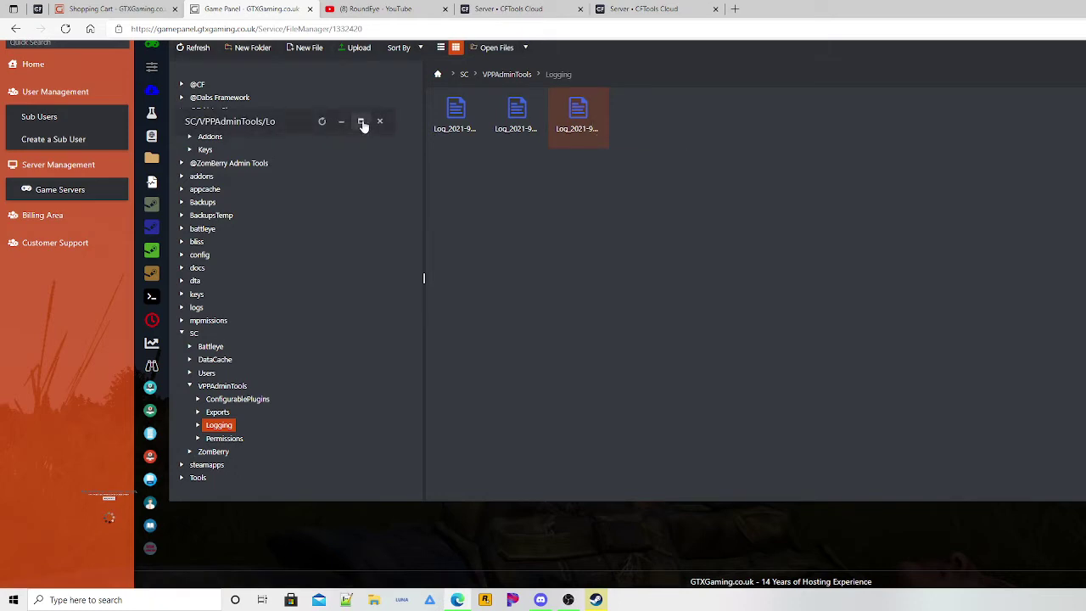
pyautogui.click(360, 122)
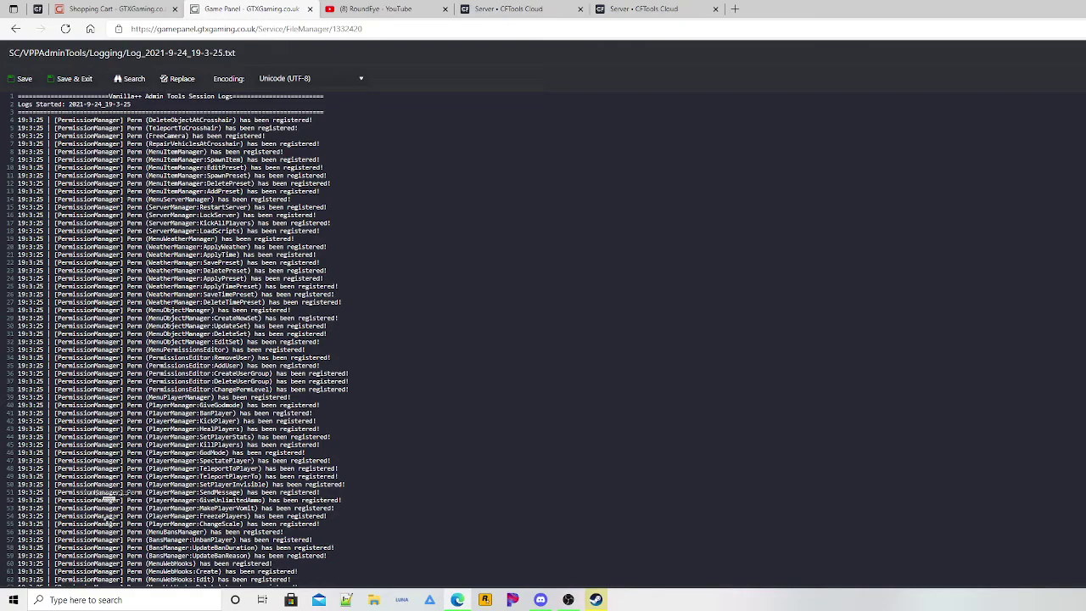
pyautogui.scroll(-4, 110, 501)
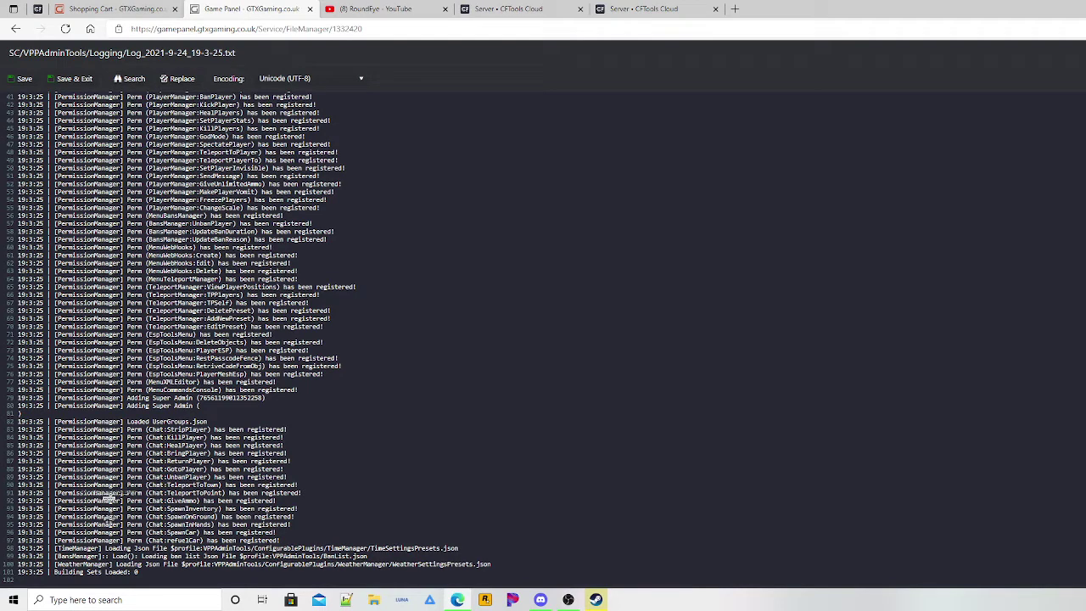
pyautogui.press('Escape')
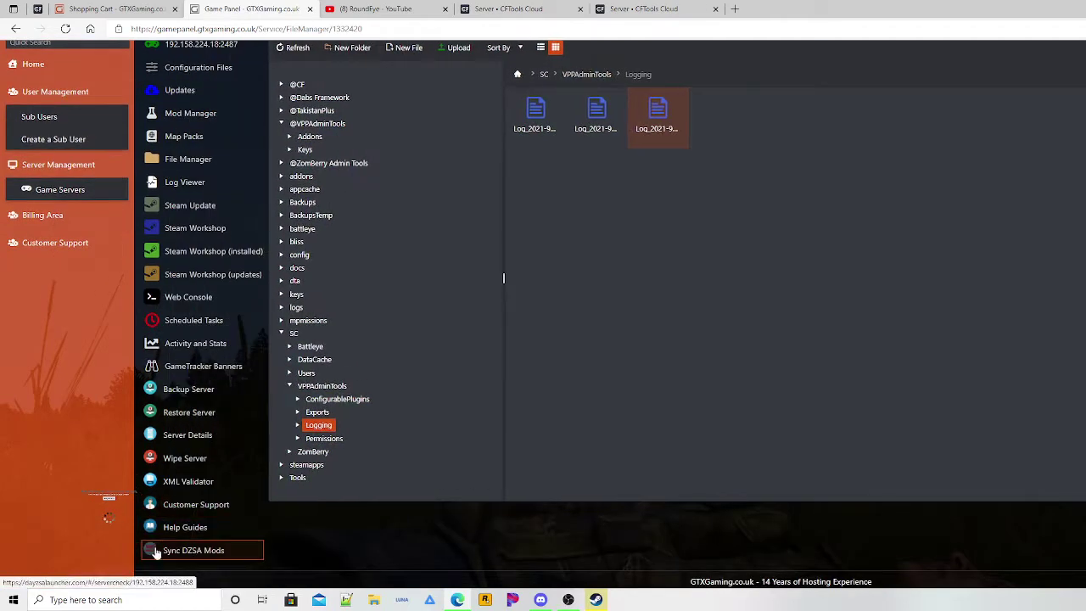
# Step: Check with Sync DZSA Mods that HotDogWater was added, then close the tab and minimise Chrome
pyautogui.click(155, 549)
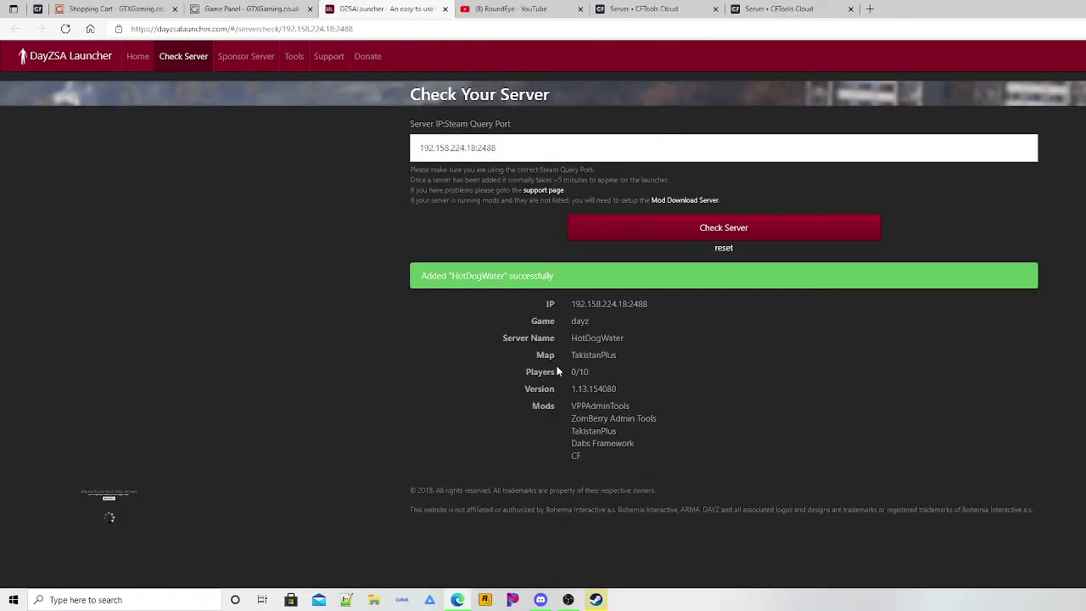
pyautogui.click(444, 9)
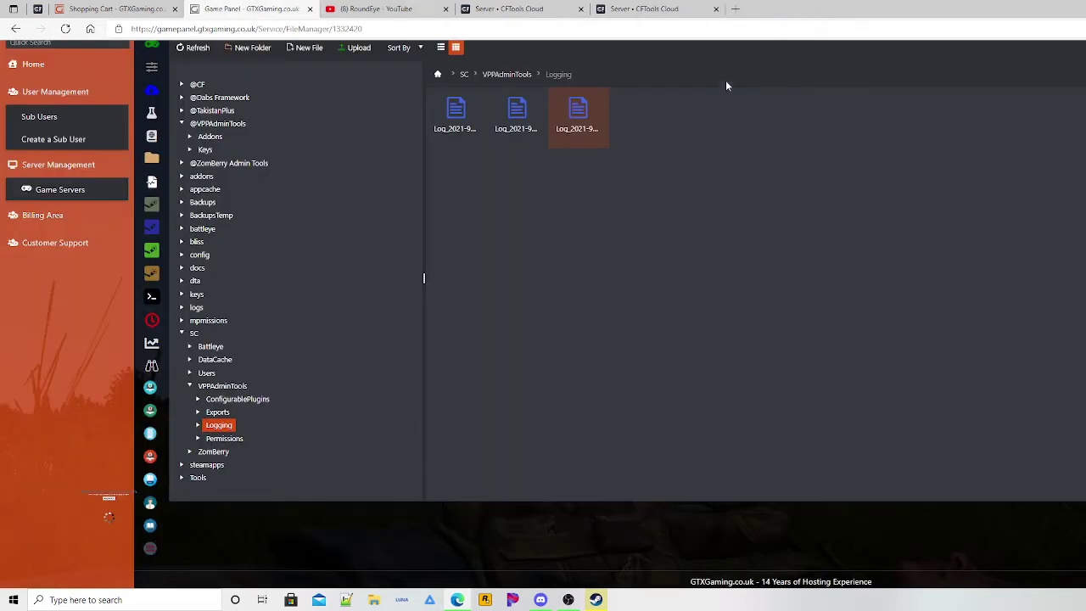
pyautogui.click(457, 600)
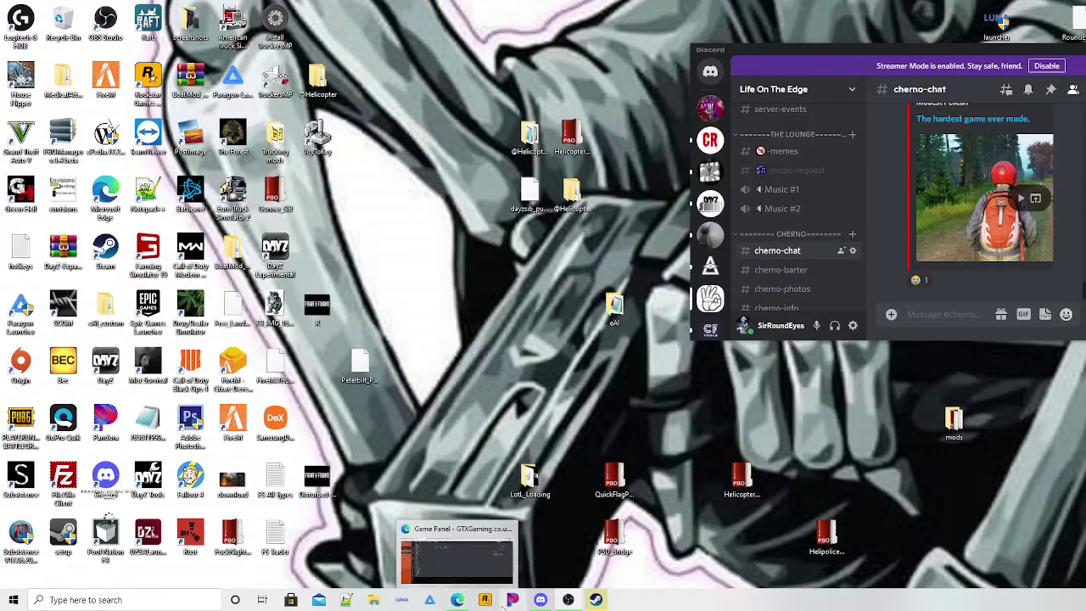
# Step: Start the DZSA Launcher app, refresh HotDogWater's status, and join that server in DayZ
pyautogui.click(161, 543)
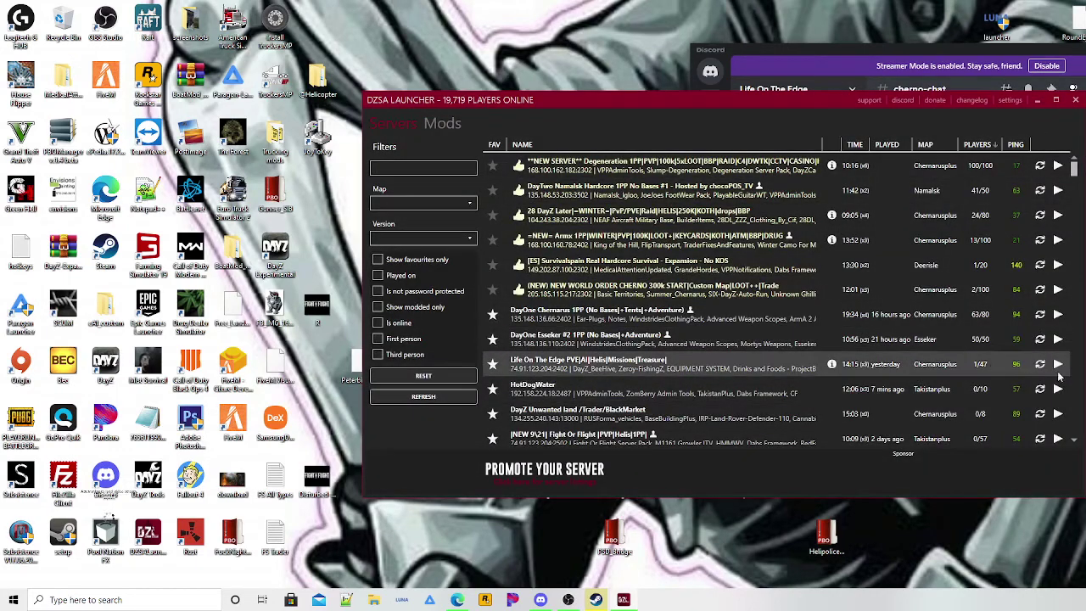
pyautogui.click(1041, 388)
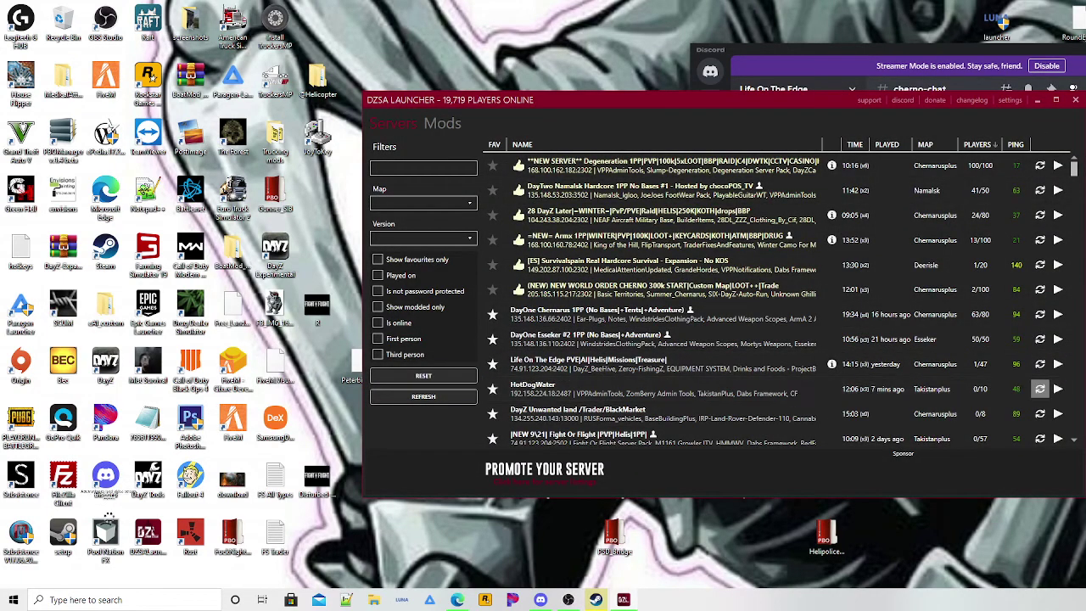
pyautogui.click(1058, 389)
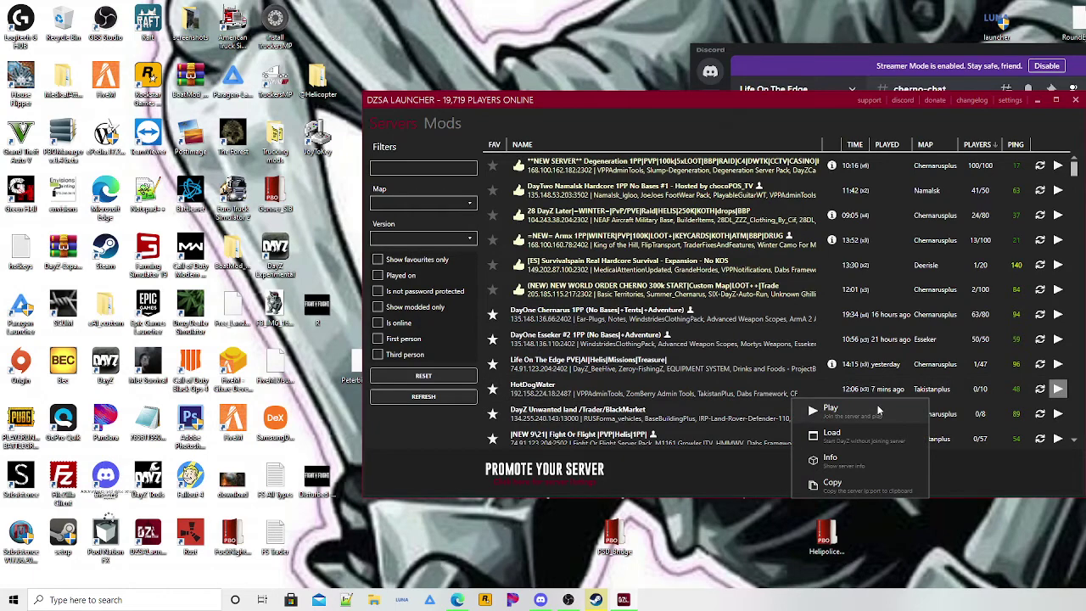
pyautogui.click(878, 410)
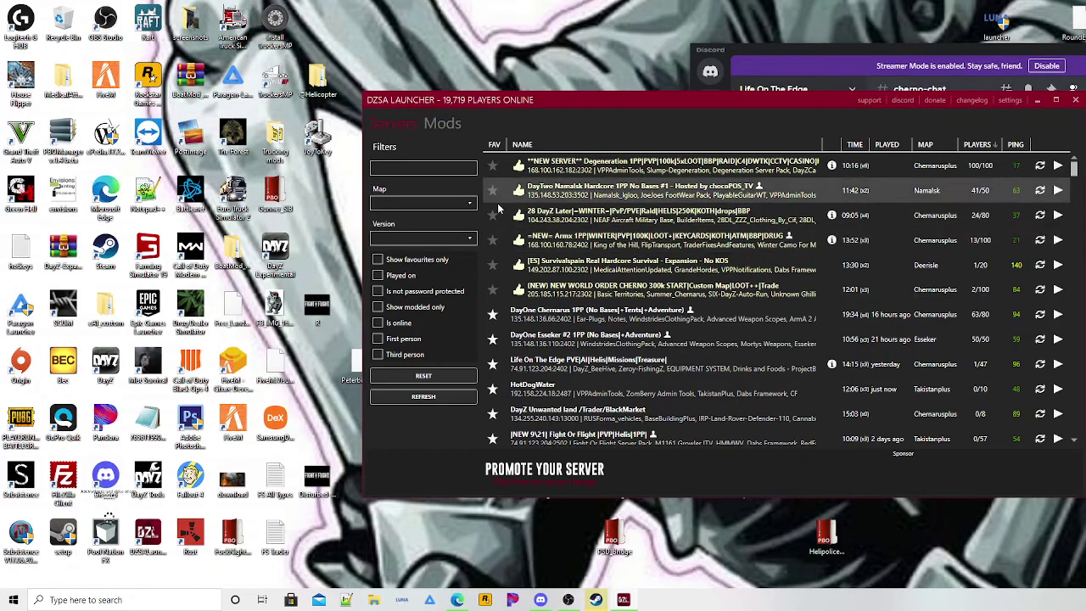
pyautogui.doubleClick(698, 344)
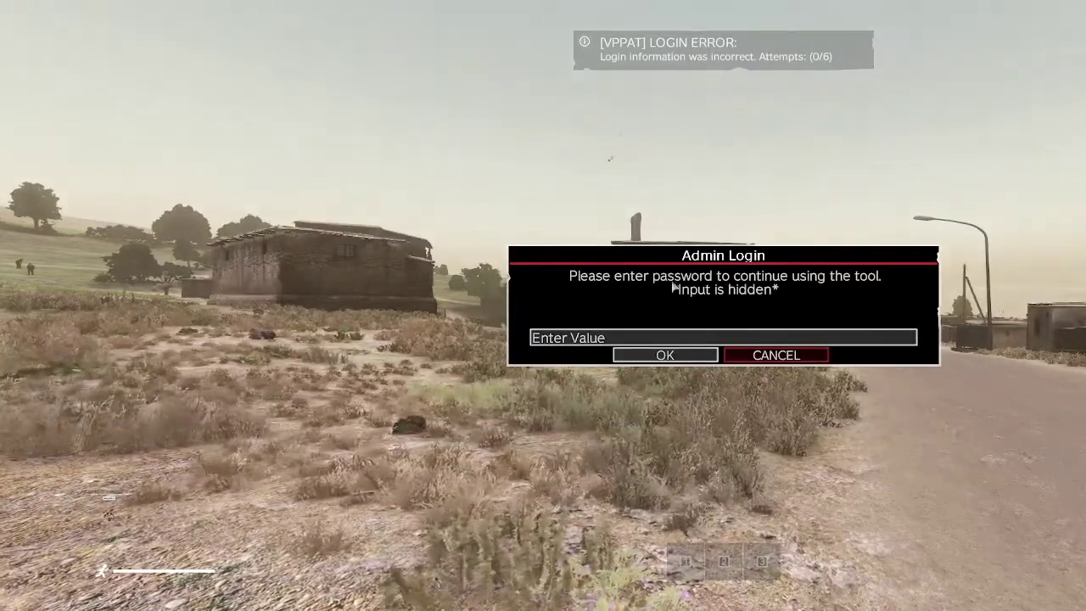
# Step: Enter the admin password in the VPPAdminTools login prompt and submit it
pyautogui.click(584, 342)
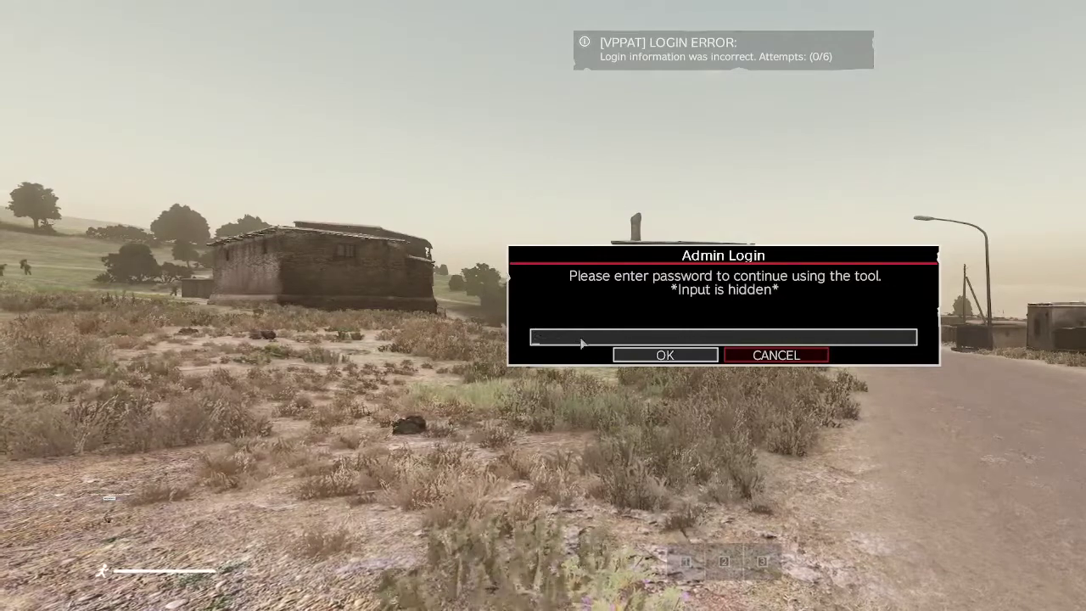
pyautogui.write('***')
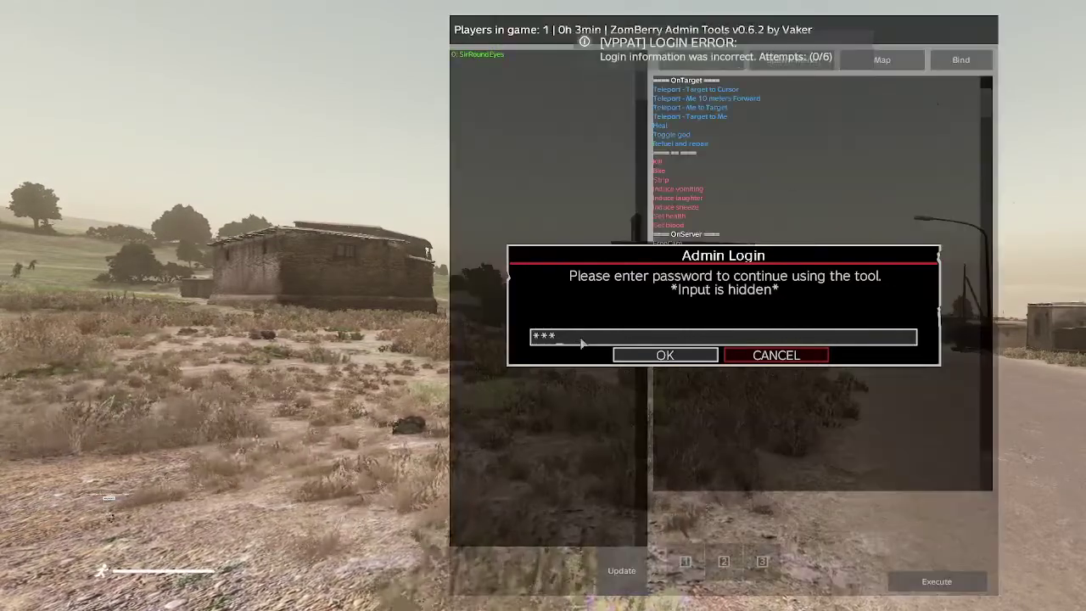
pyautogui.write('**')
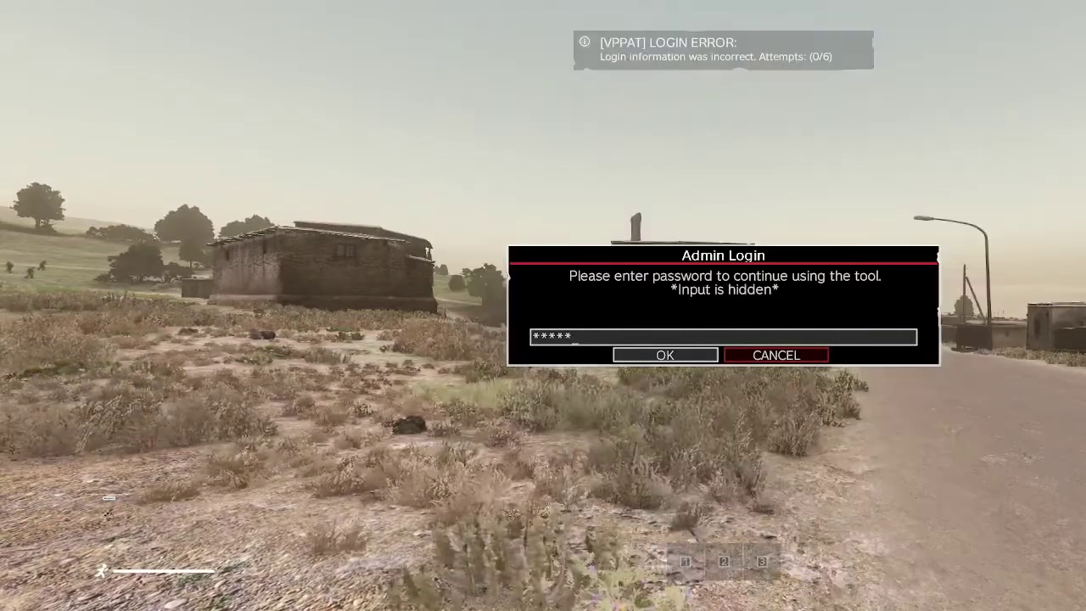
pyautogui.write('*')
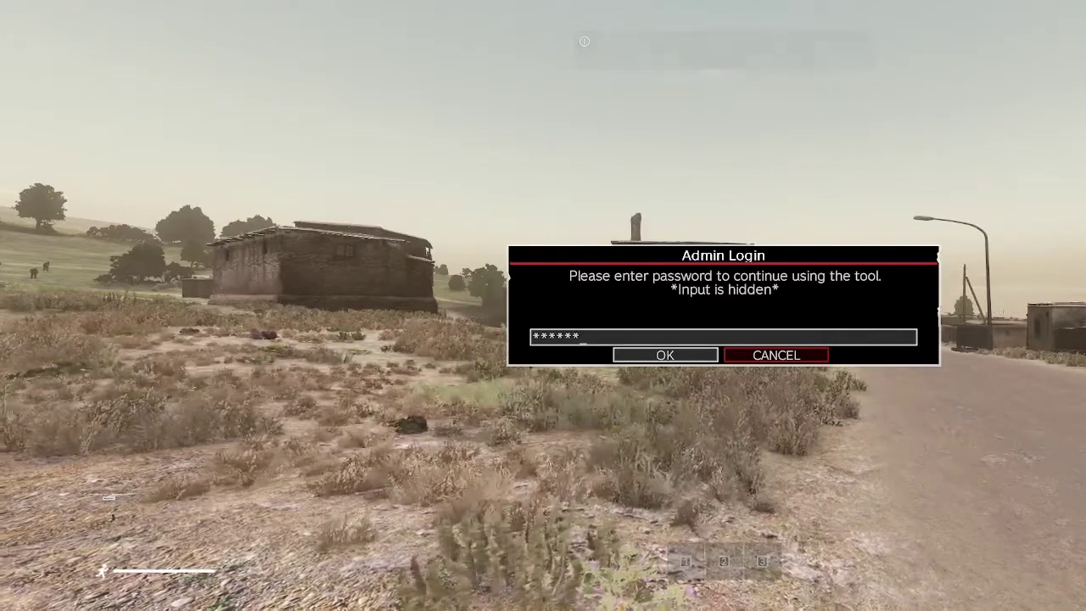
pyautogui.press('Return')
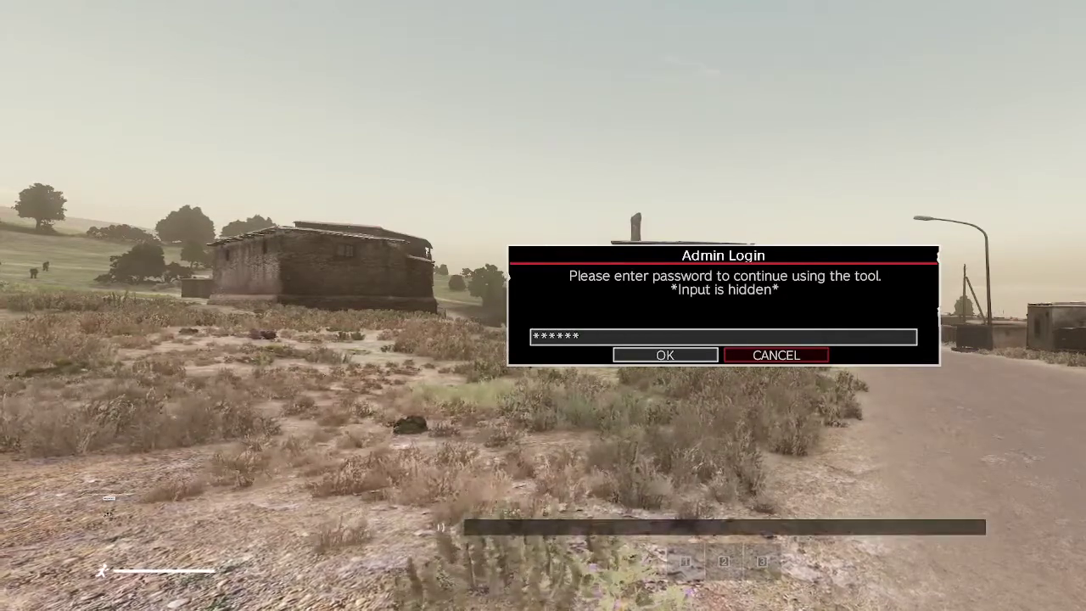
pyautogui.press('Return')
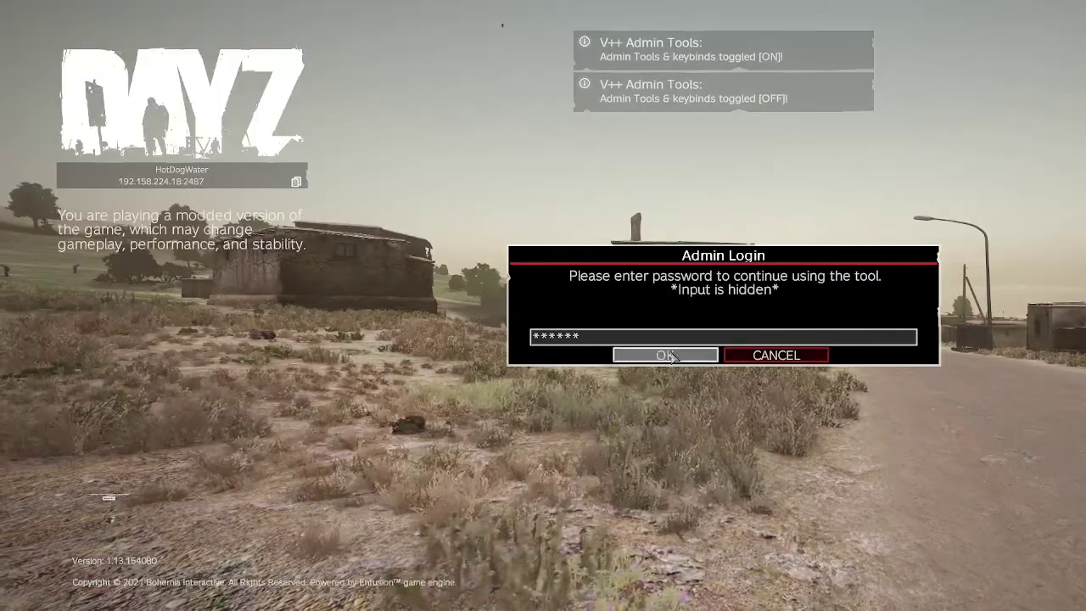
pyautogui.click(674, 354)
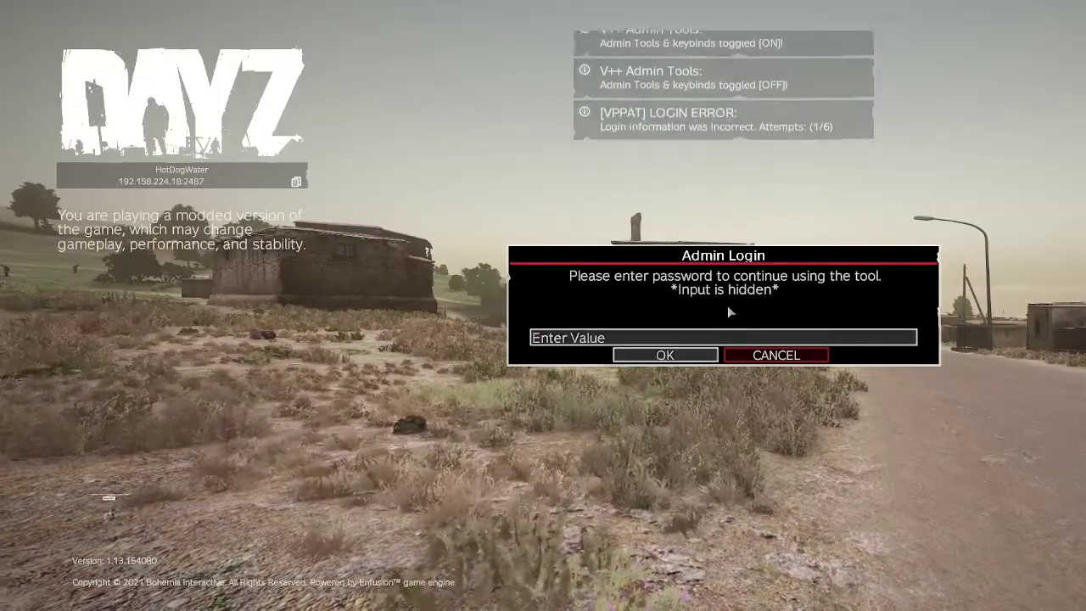
pyautogui.click(747, 354)
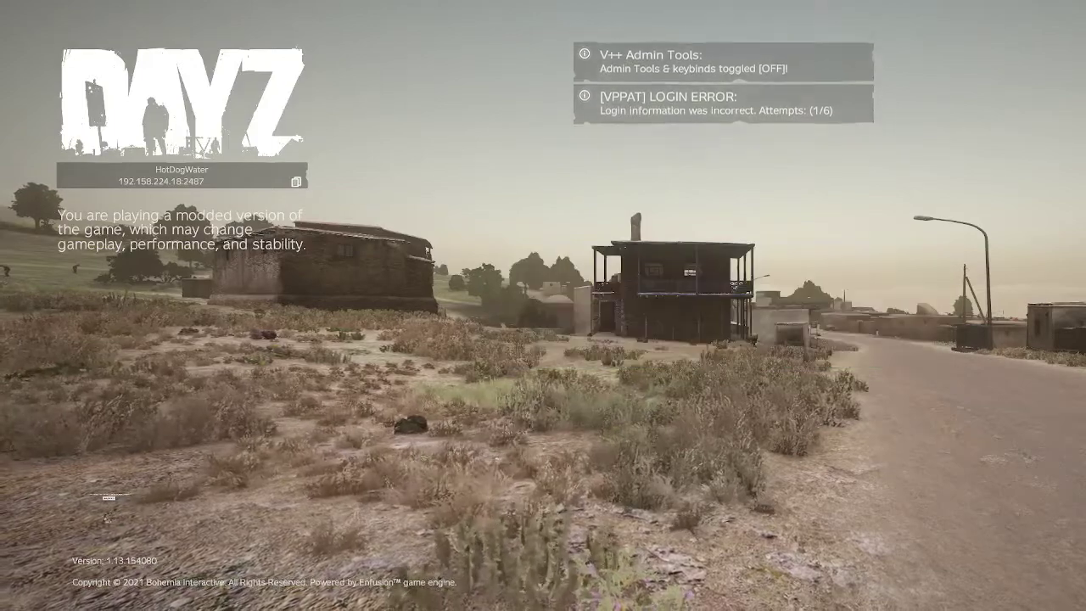
pyautogui.press('w')
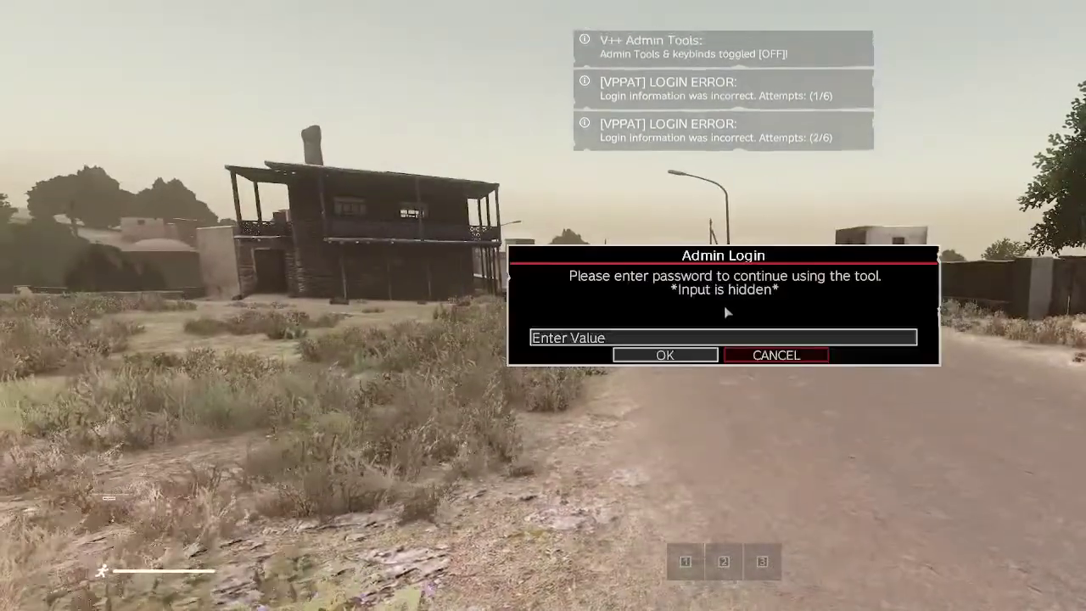
# Step: Retype the admin password, submit it again after the rejection, and bring up the Windows Start menu
pyautogui.click(628, 338)
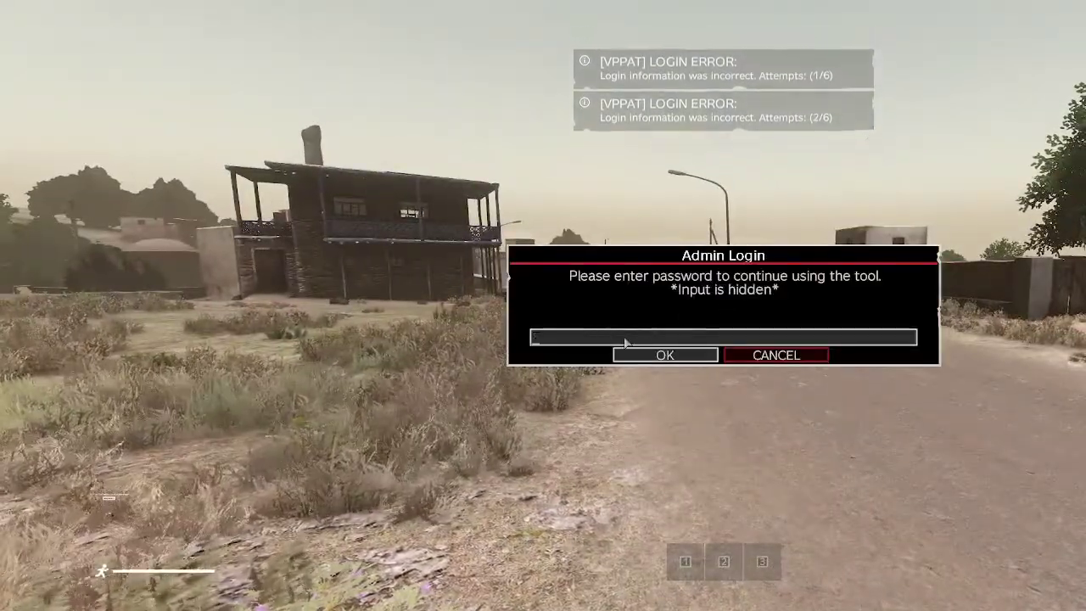
pyautogui.write('***')
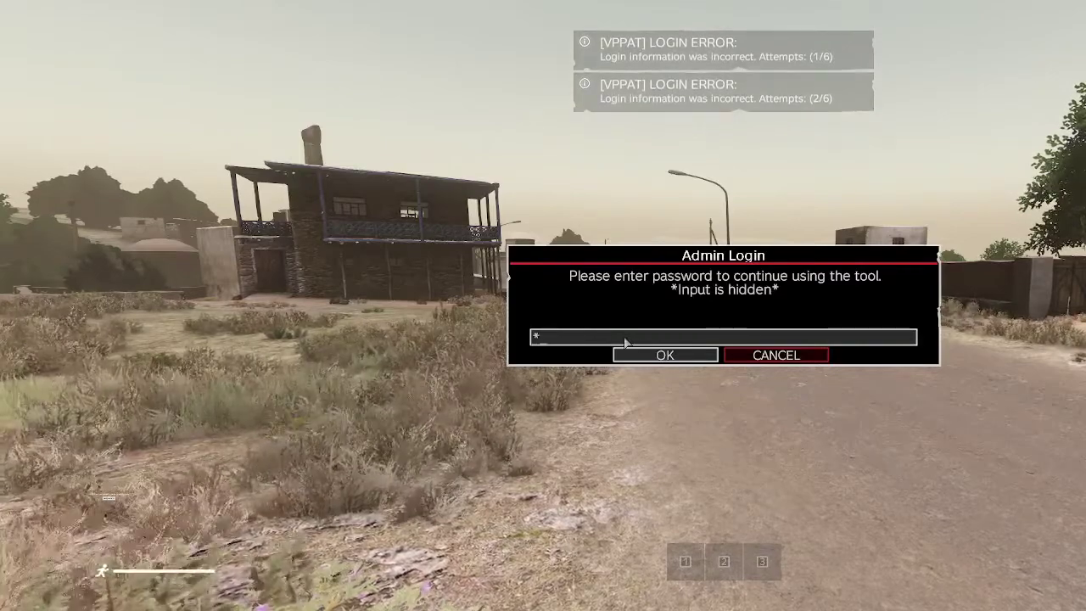
pyautogui.write('***')
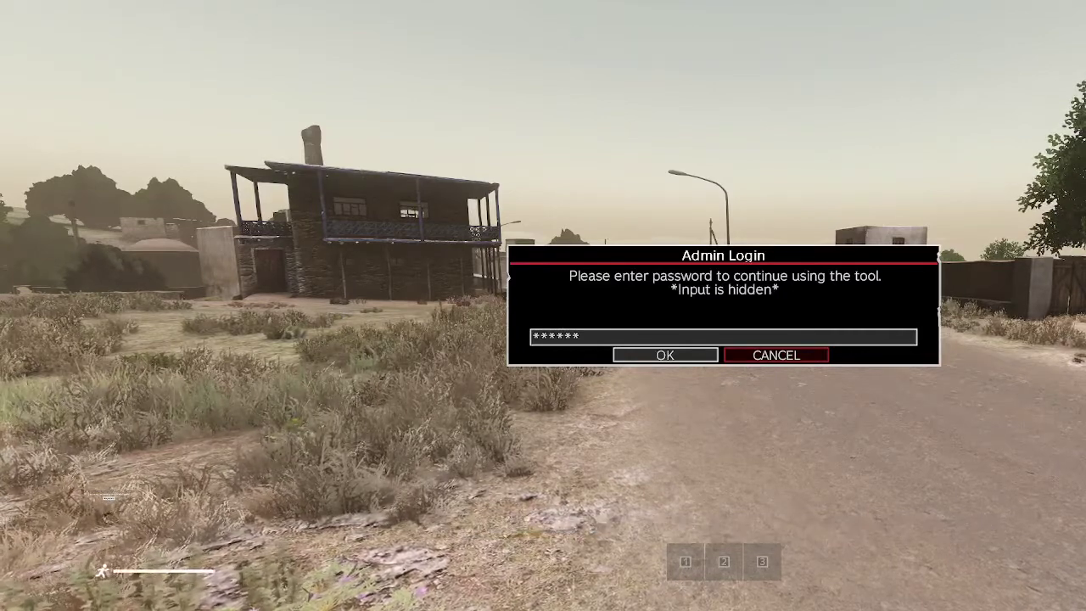
pyautogui.press('Home')
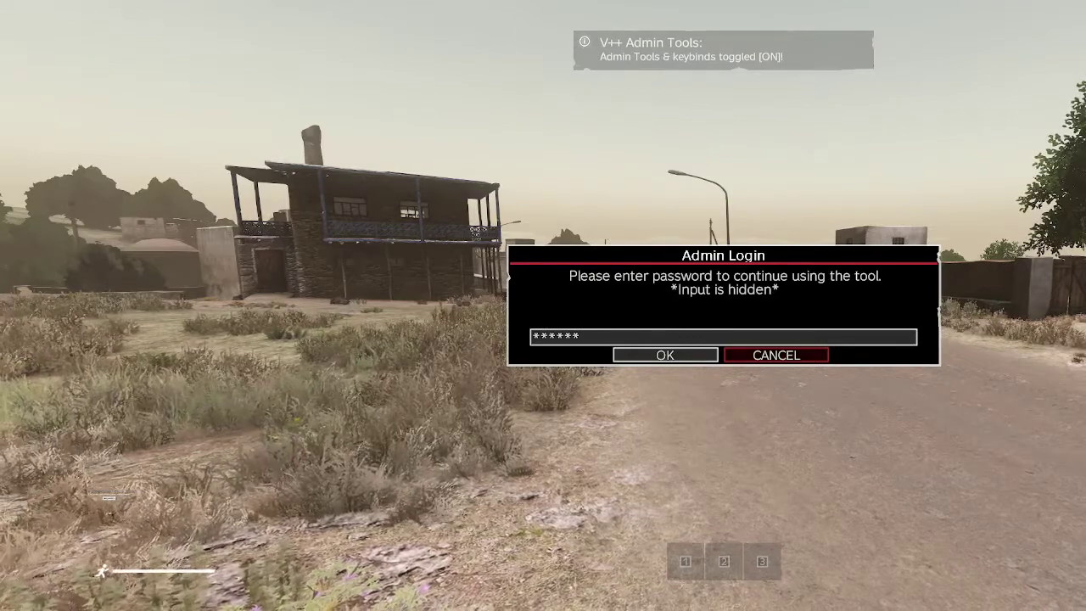
pyautogui.press('Home')
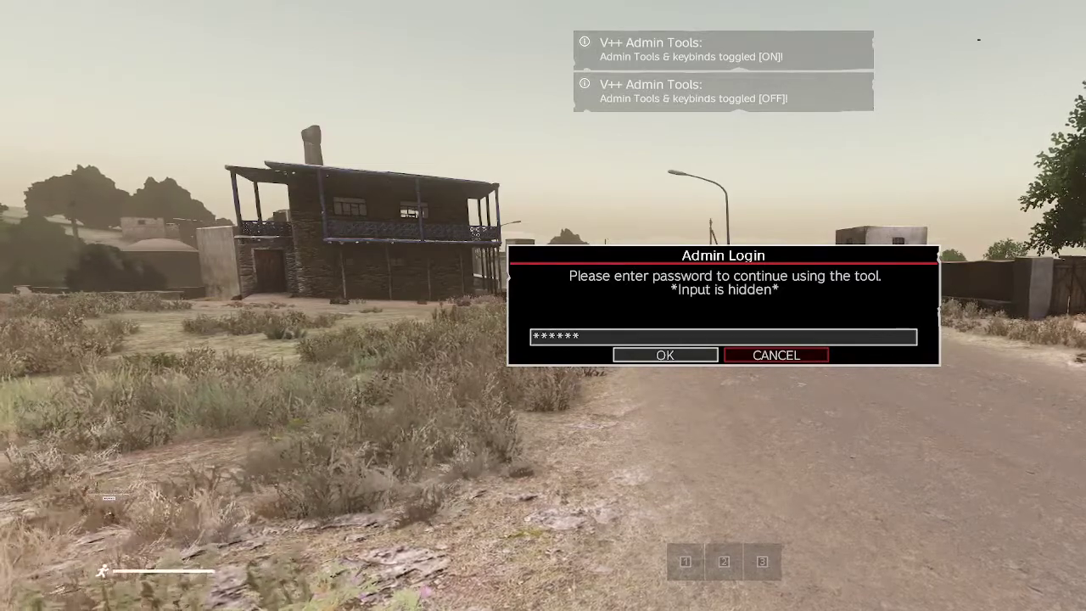
pyautogui.press('Escape')
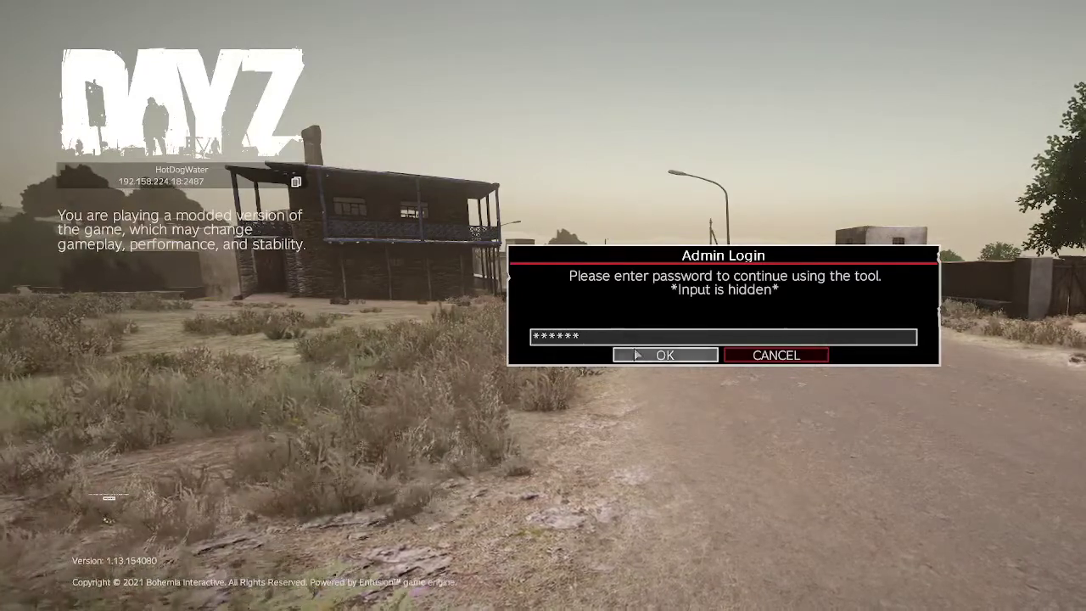
pyautogui.click(642, 356)
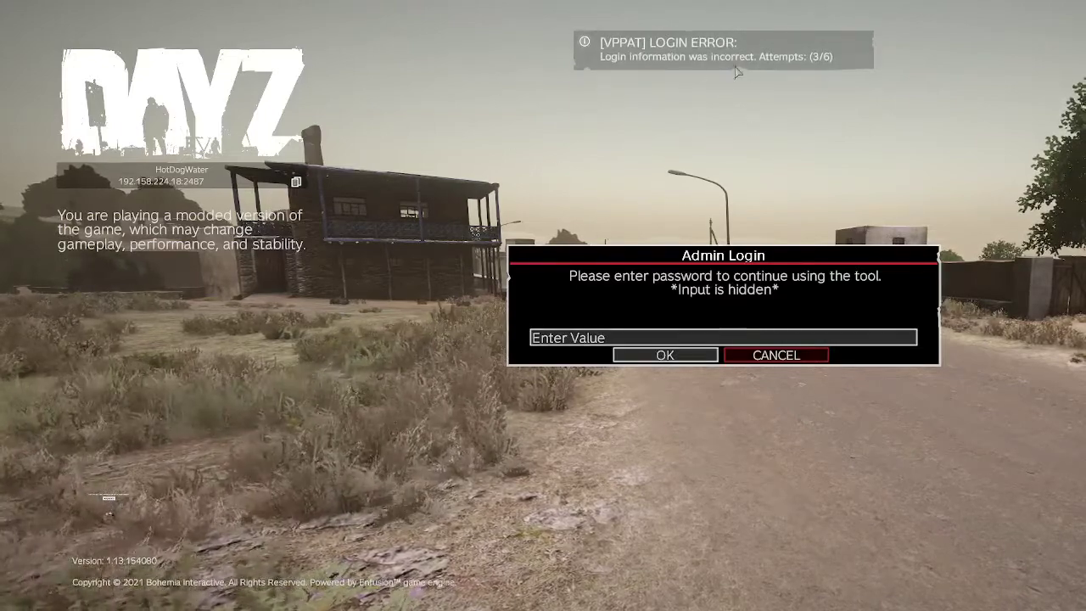
pyautogui.press('super')
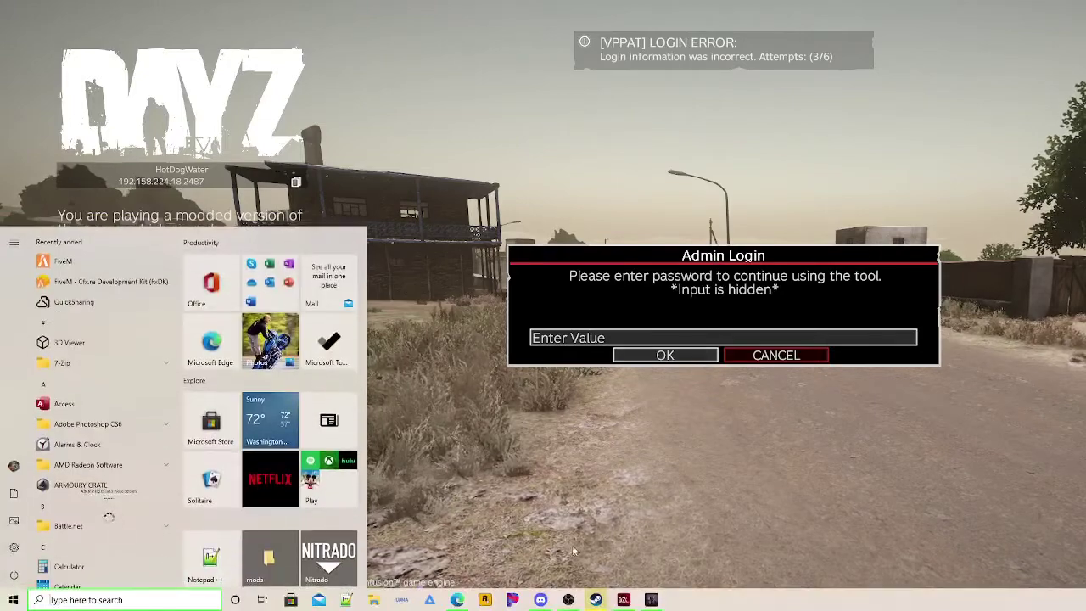
pyautogui.click(457, 600)
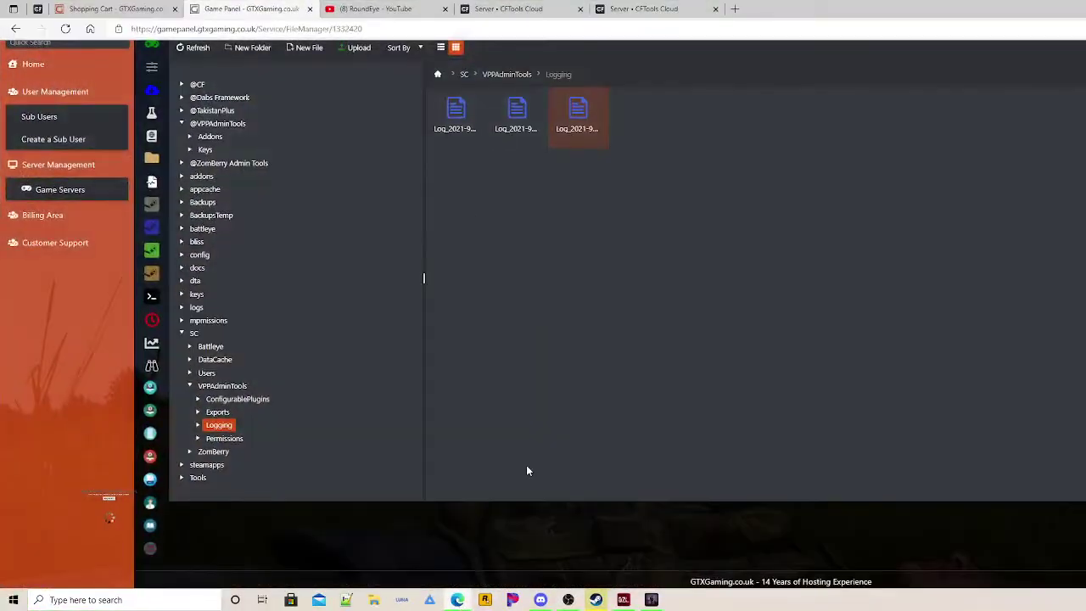
pyautogui.click(515, 77)
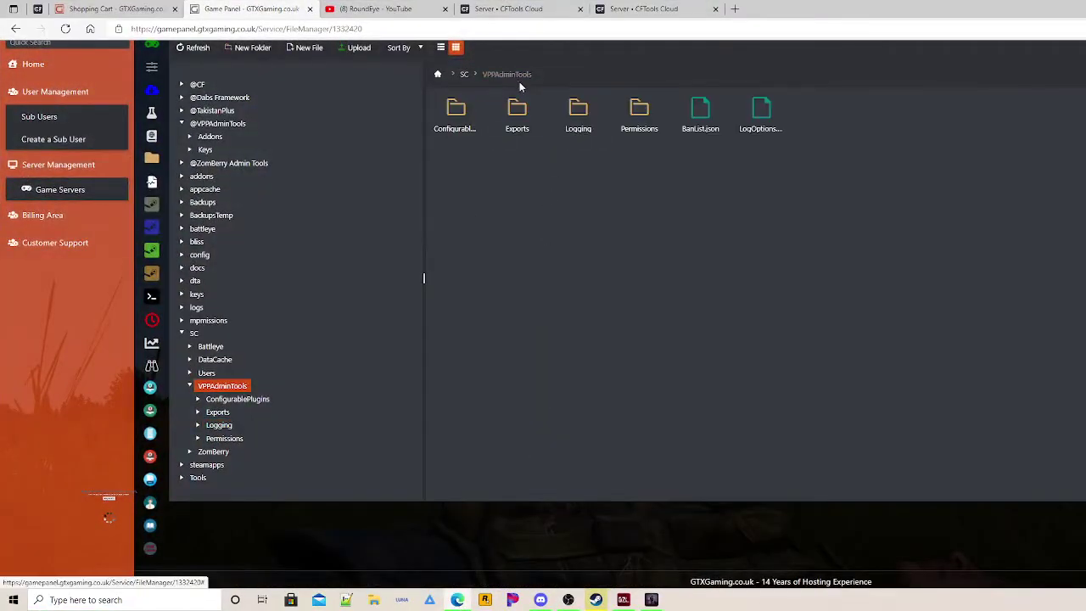
pyautogui.doubleClick(632, 108)
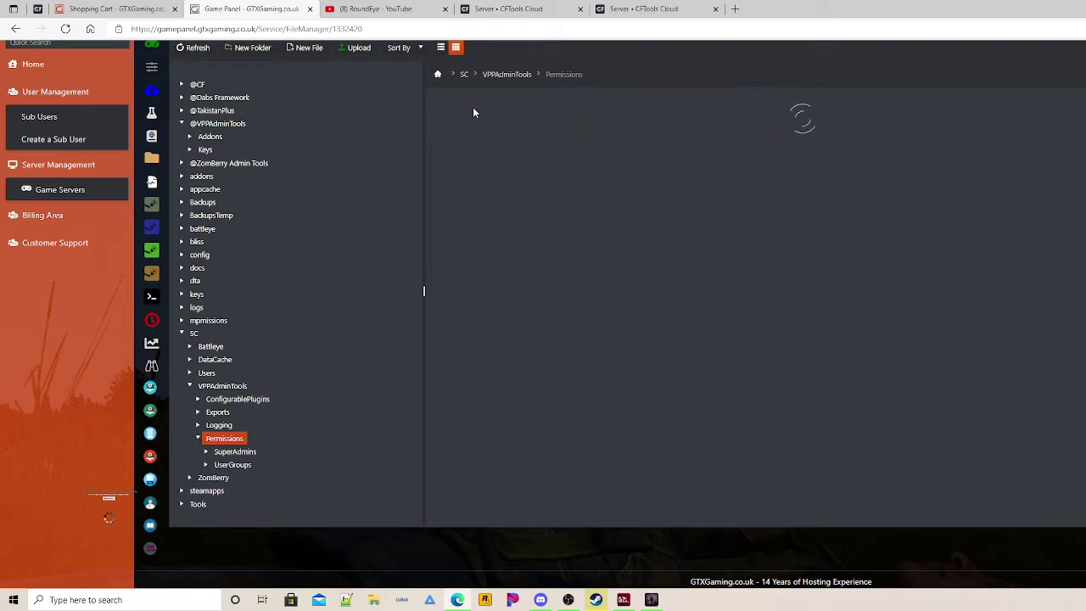
pyautogui.doubleClick(457, 122)
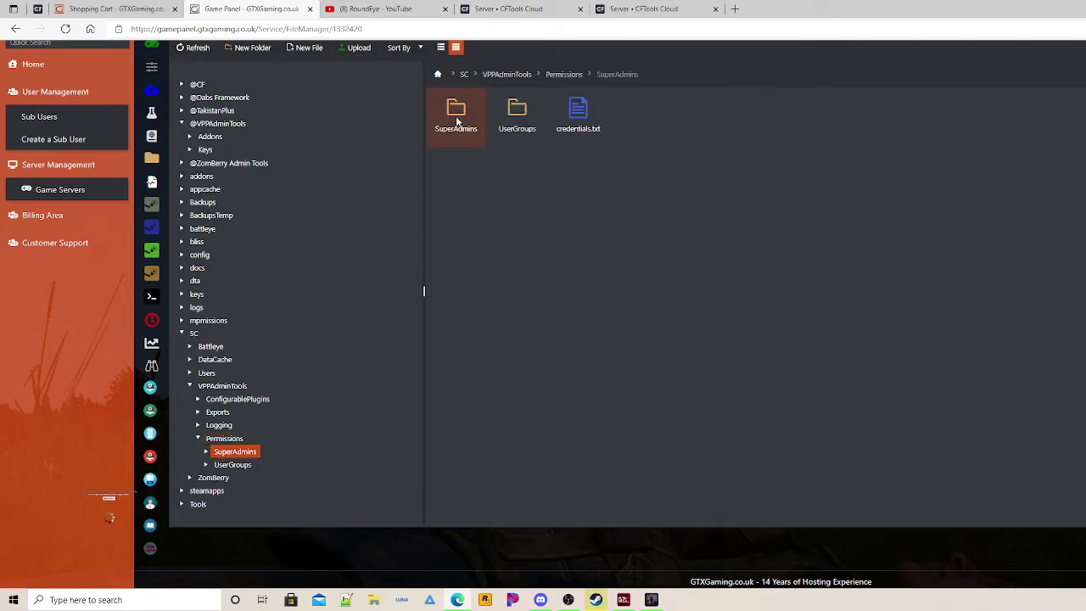
pyautogui.doubleClick(481, 129)
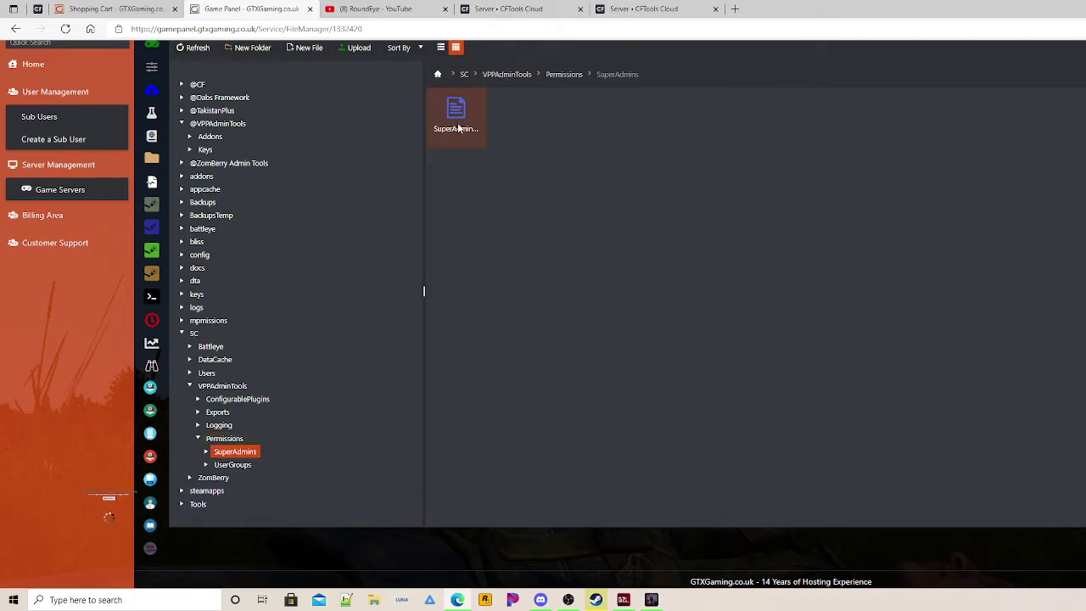
pyautogui.scroll(1, 509, 144)
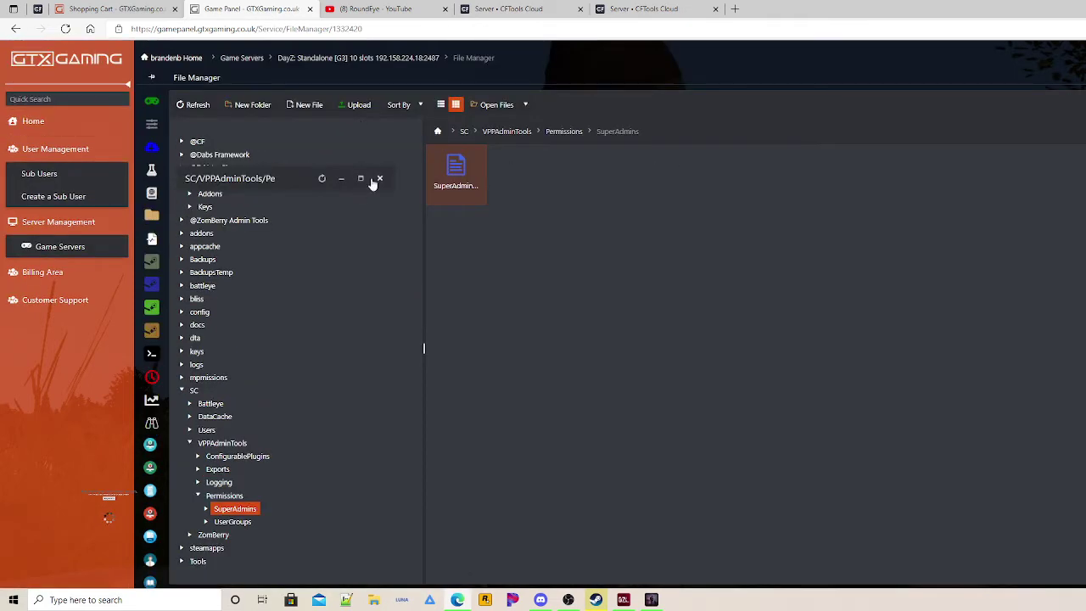
pyautogui.click(367, 178)
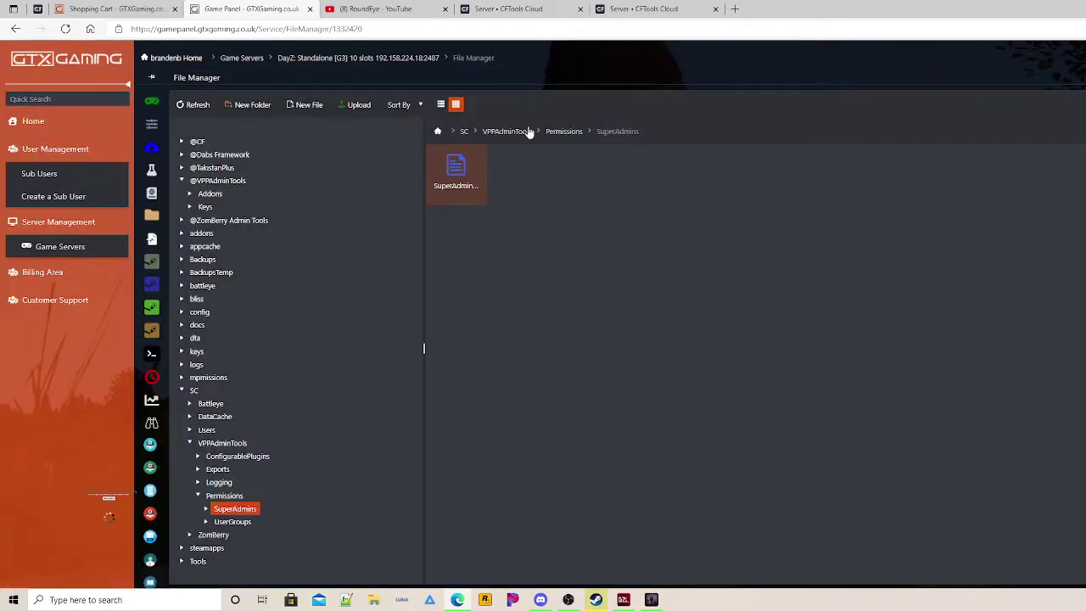
pyautogui.click(527, 131)
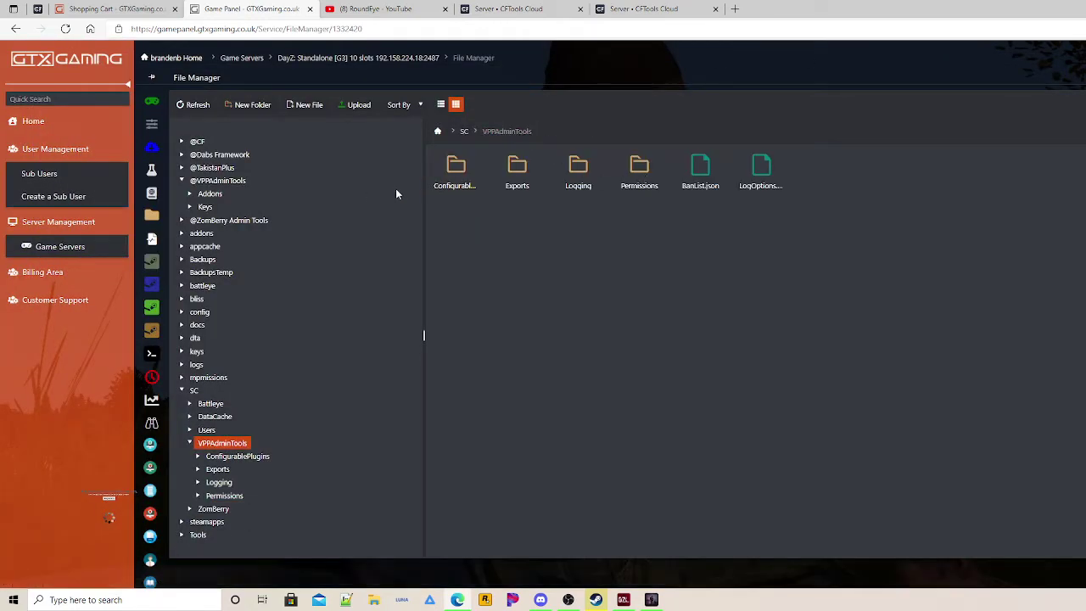
pyautogui.doubleClick(641, 172)
pyautogui.doubleClick(576, 176)
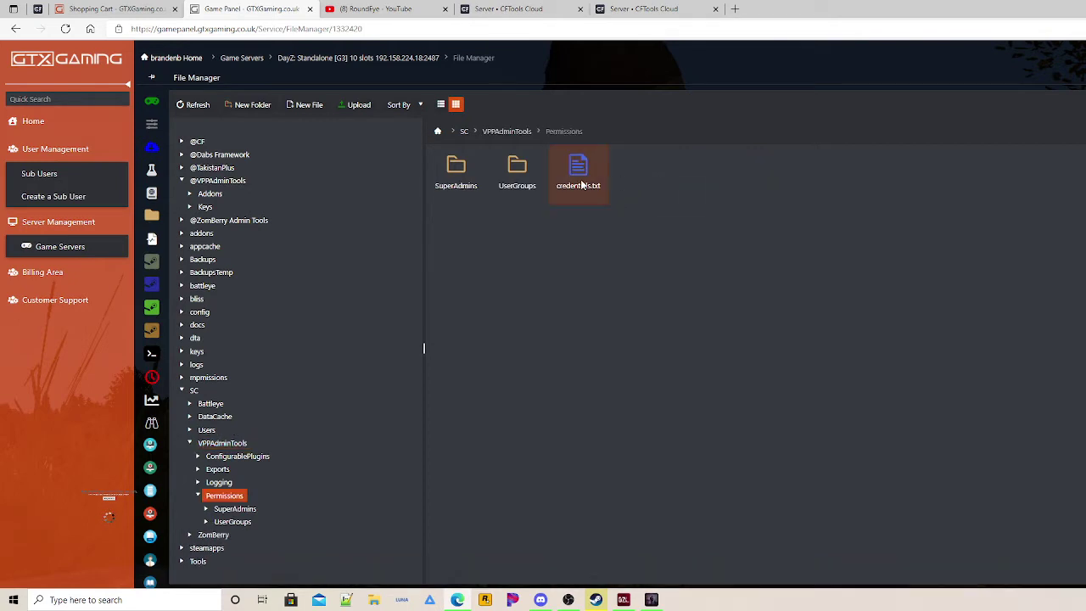
pyautogui.click(357, 121)
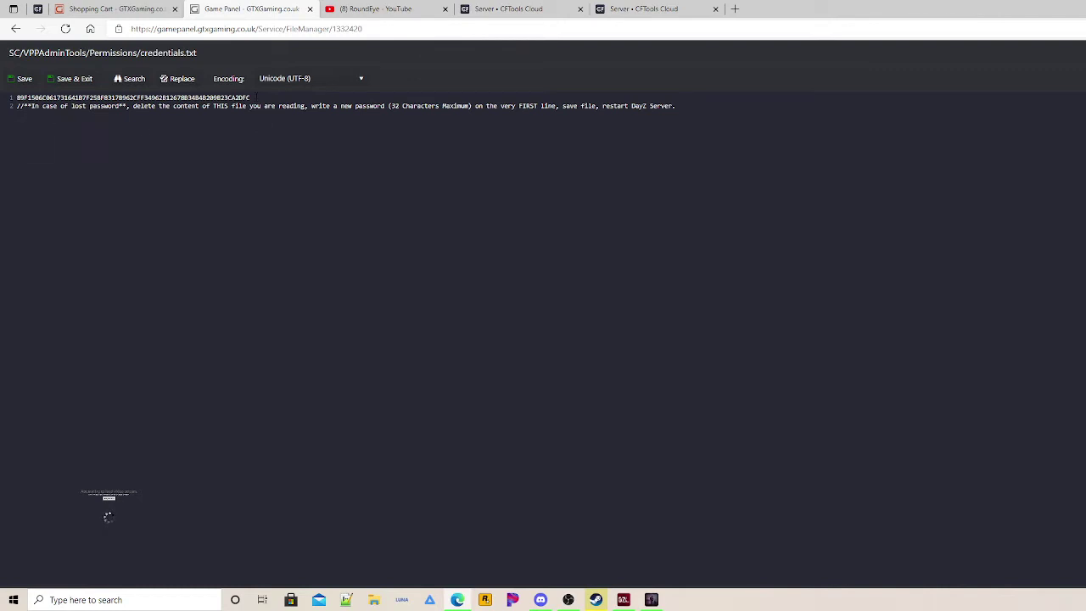
pyautogui.doubleClick(188, 97)
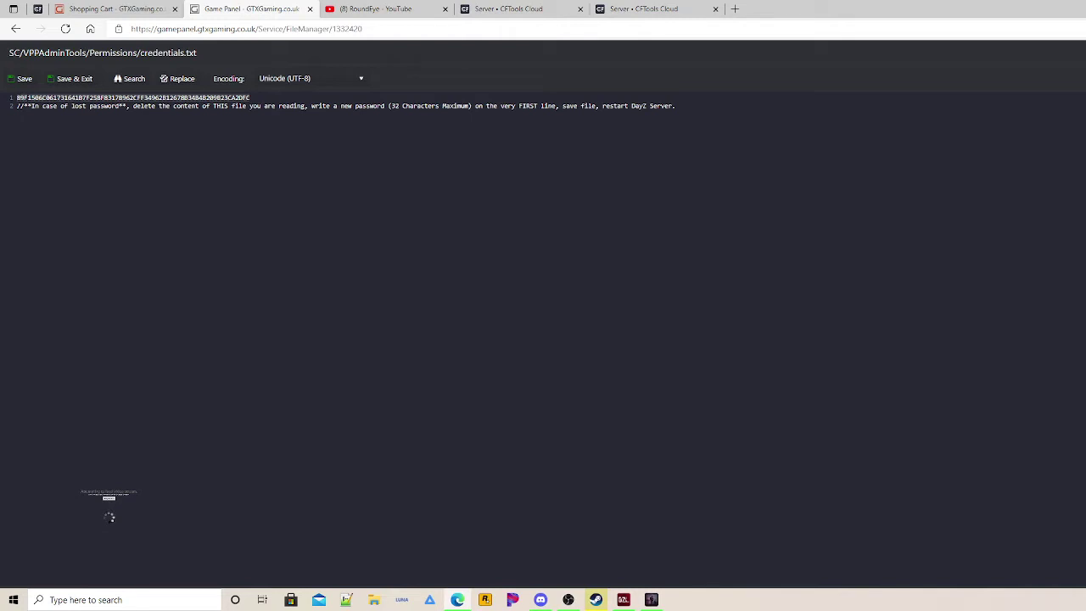
pyautogui.rightClick(25, 96)
pyautogui.click(52, 151)
# Step: Paste the copied password into DayZ's admin login and submit it; it is rejected
pyautogui.click(652, 600)
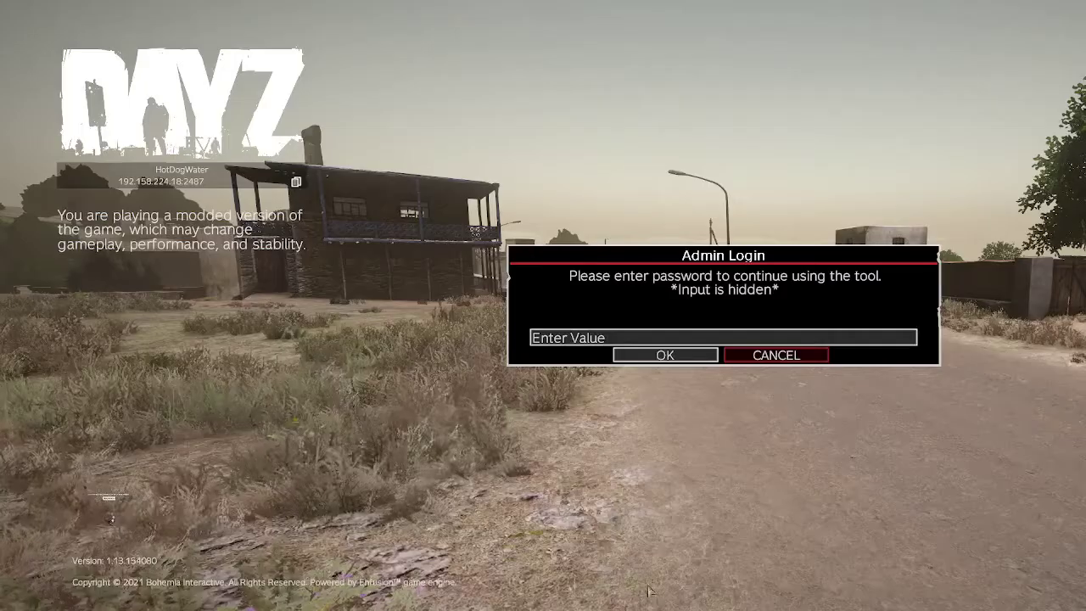
pyautogui.click(597, 340)
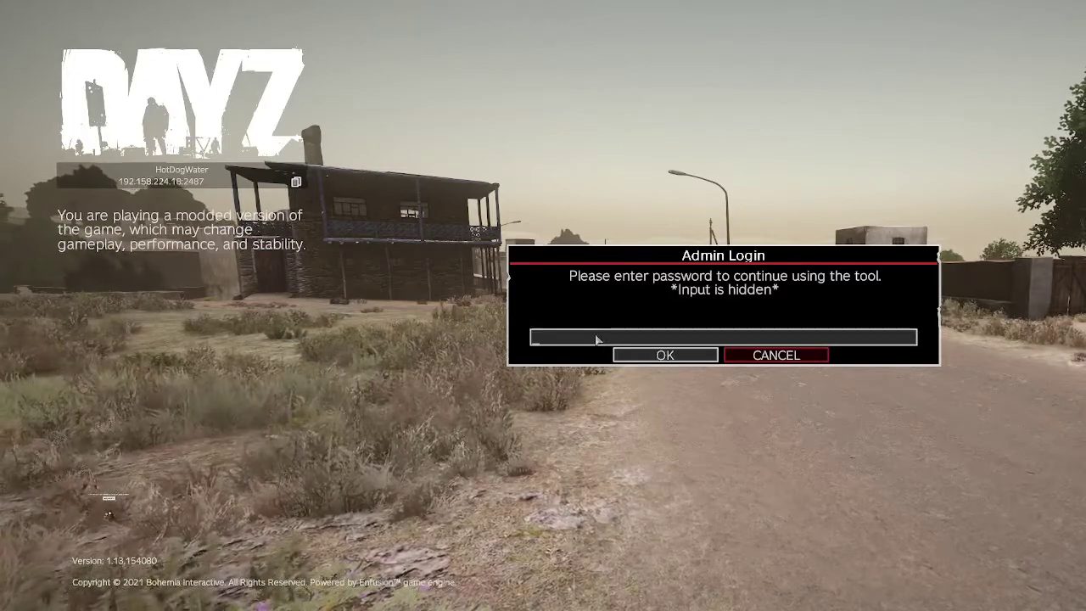
pyautogui.hotkey('ctrl', 'v')
pyautogui.click(665, 355)
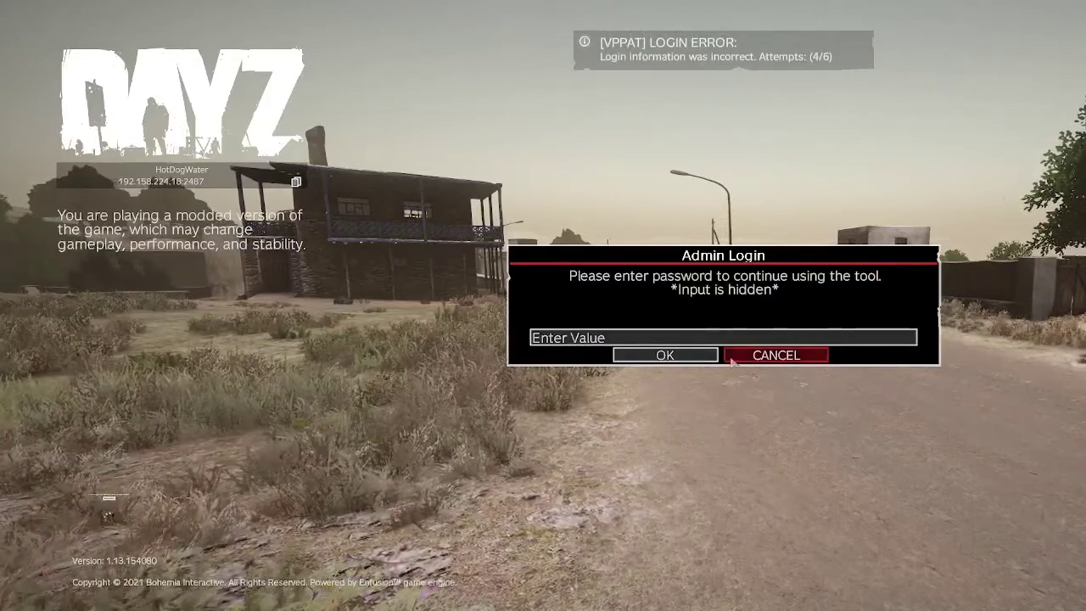
pyautogui.click(665, 355)
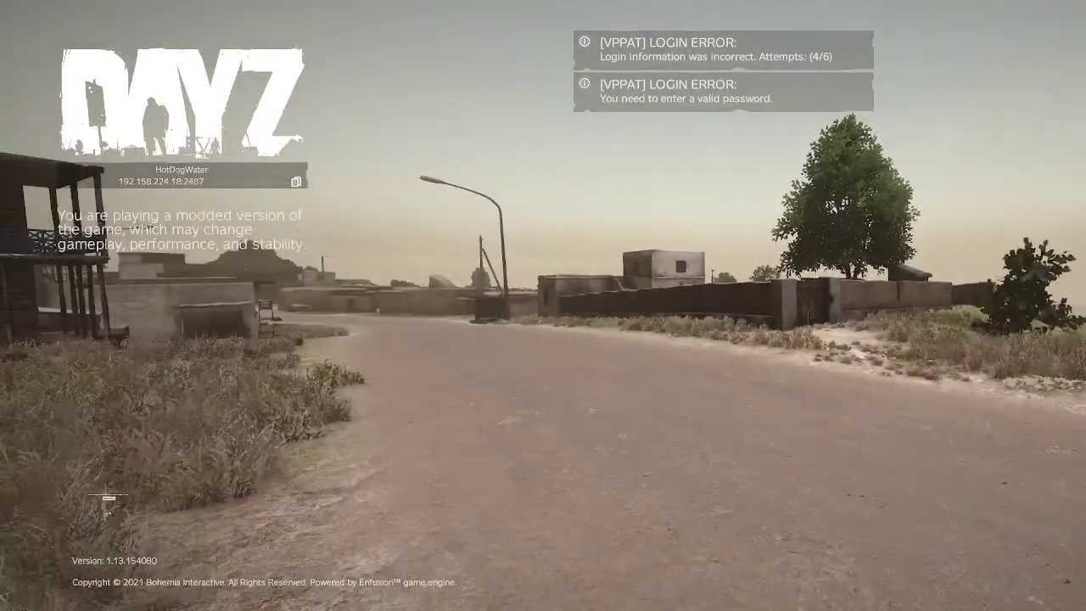
# Step: Reopen the admin login prompt and submit the pasted password a second time
pyautogui.press('Escape')
pyautogui.press('y')
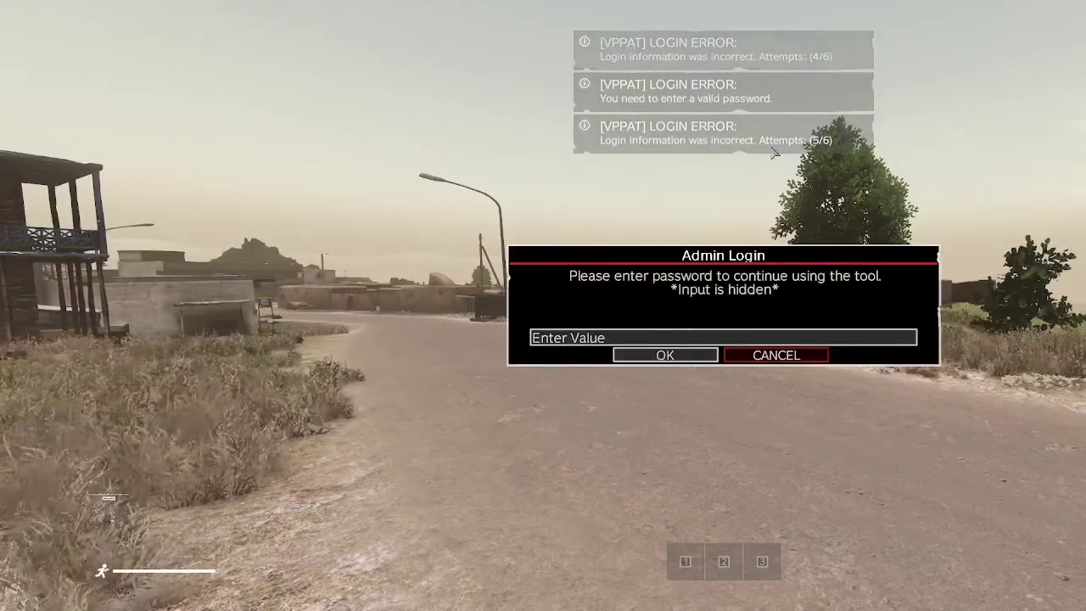
pyautogui.click(588, 340)
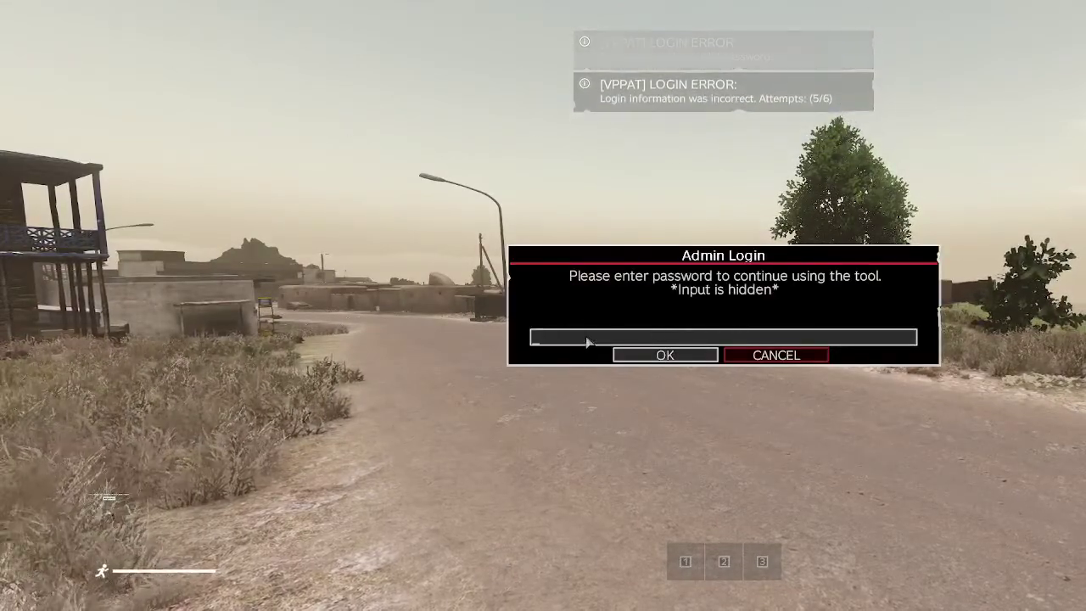
pyautogui.hotkey('ctrl', 'v')
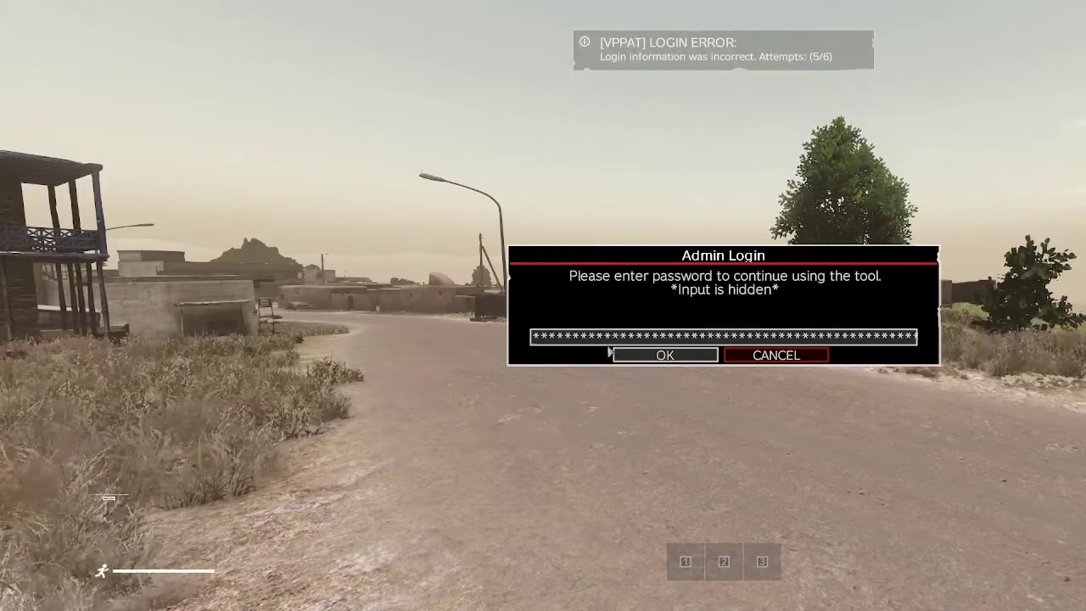
pyautogui.click(666, 355)
# Step: Walk the character along the road toward the village in third-person view
pyautogui.press('w')
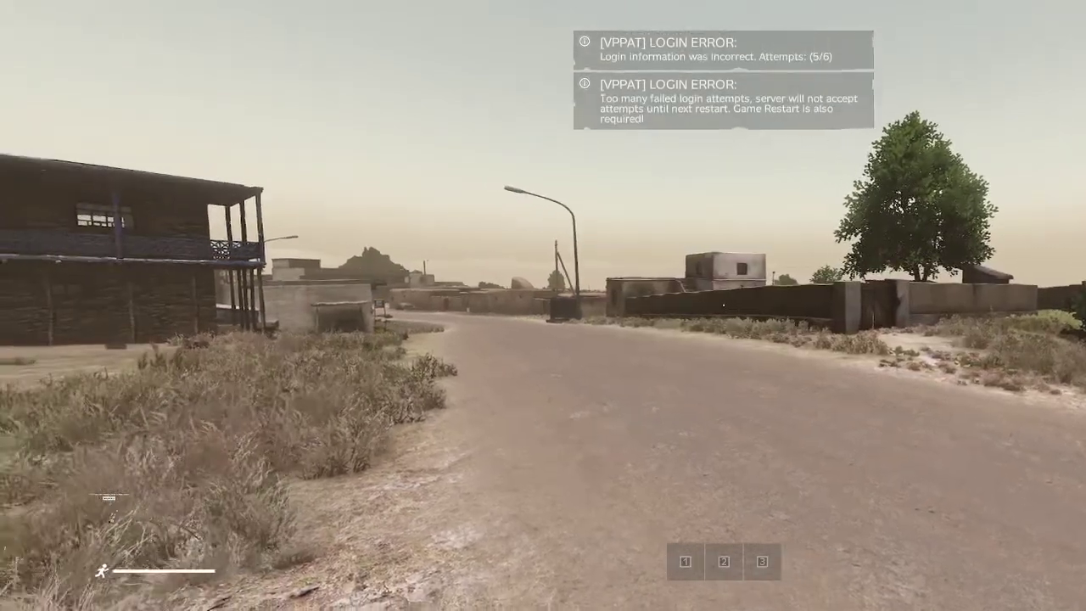
pyautogui.press('w')
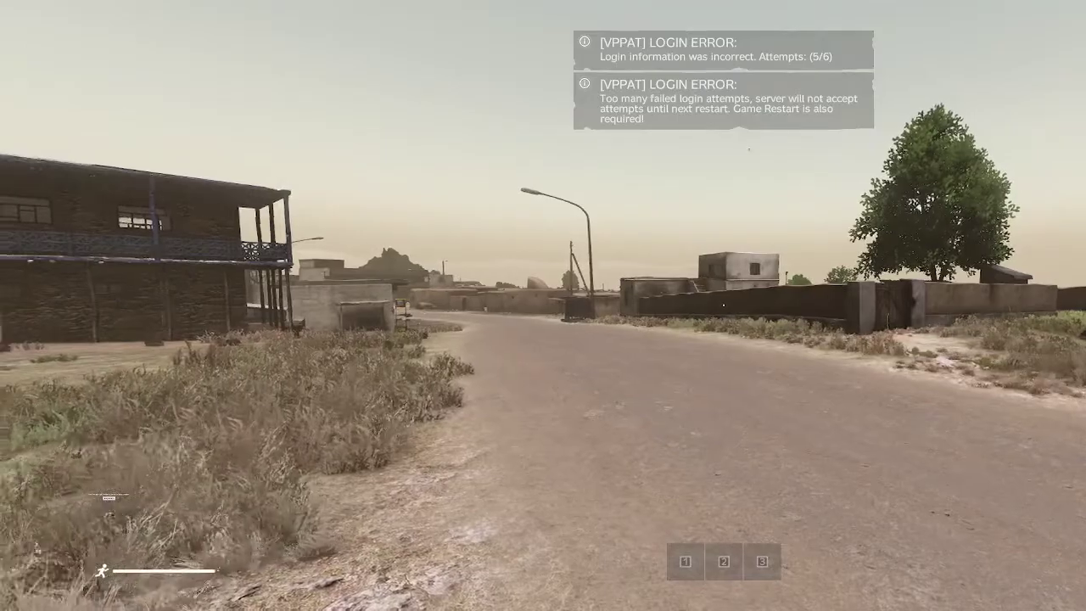
pyautogui.press('w')
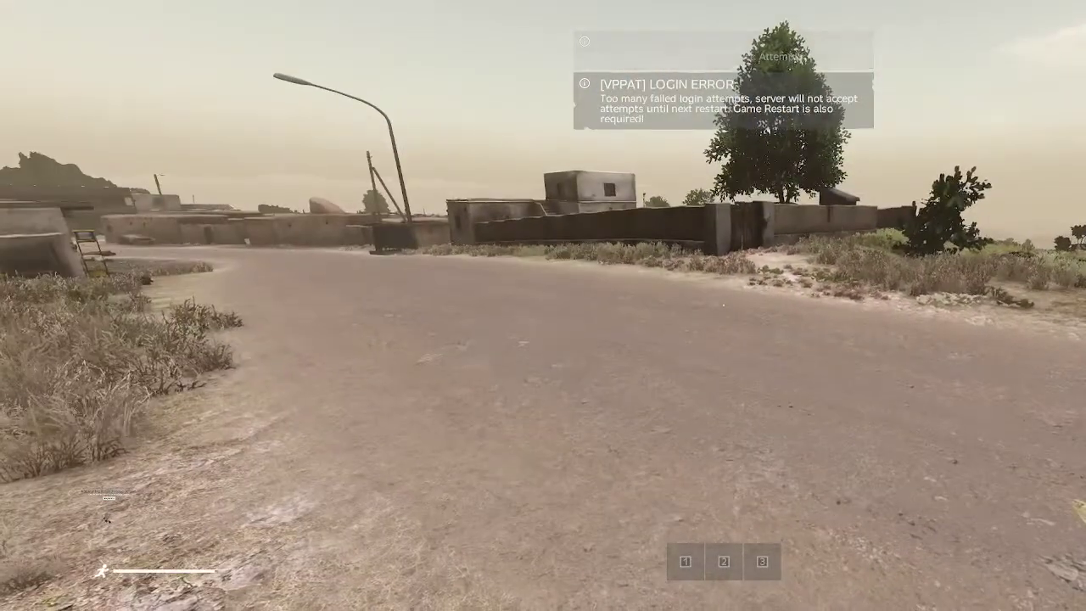
pyautogui.press('w')
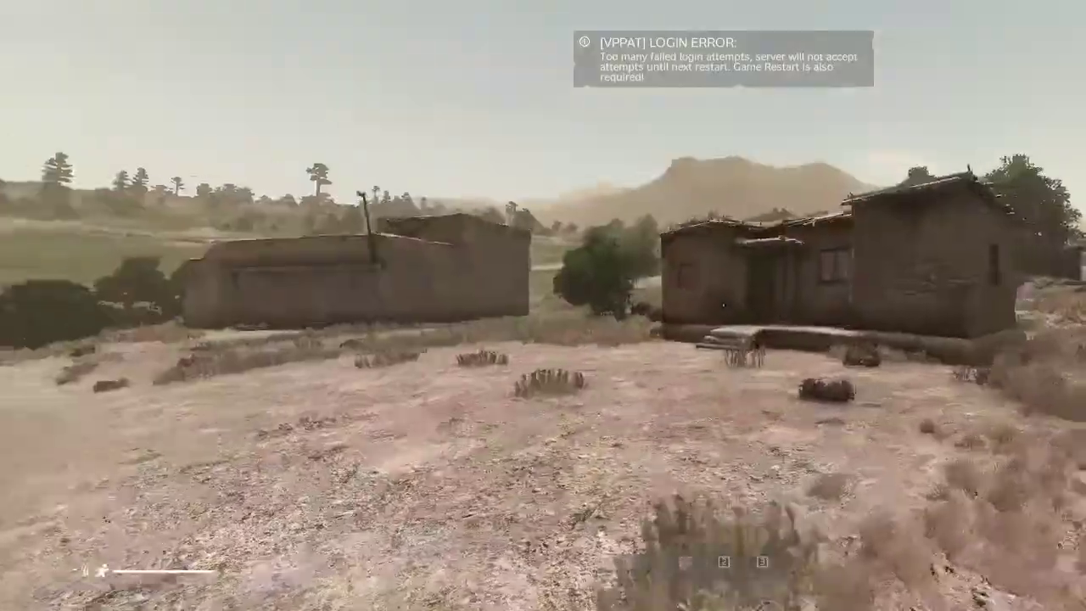
pyautogui.press('w')
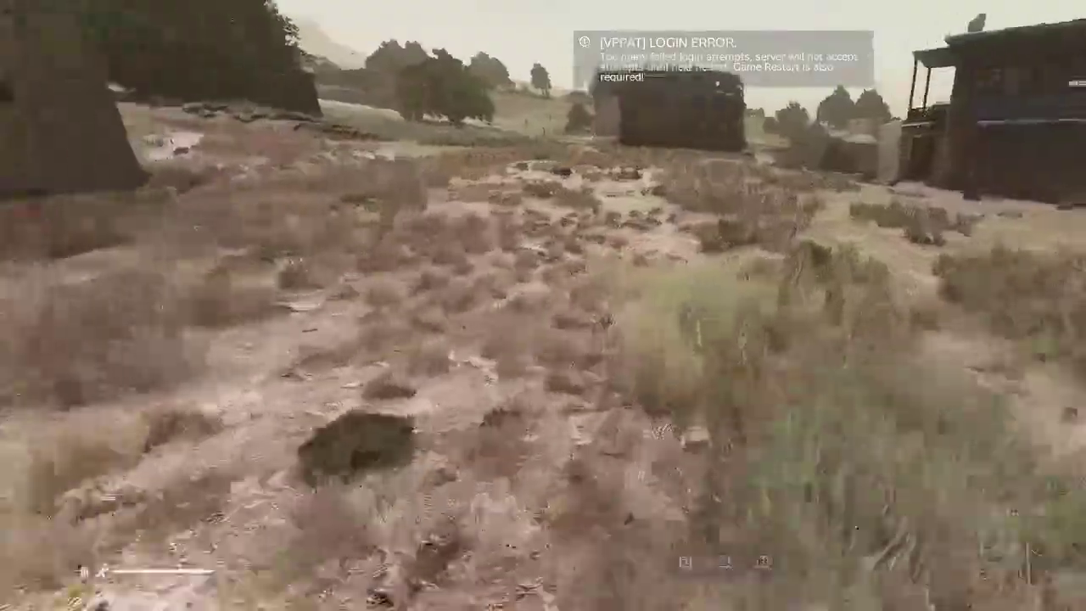
pyautogui.press('KP_Enter')
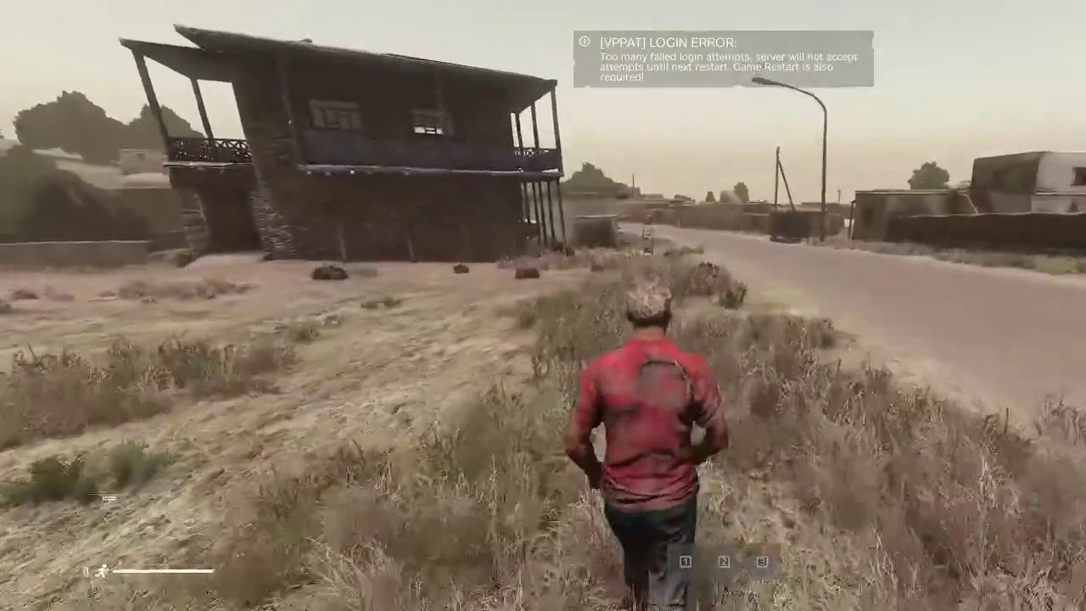
pyautogui.press('super')
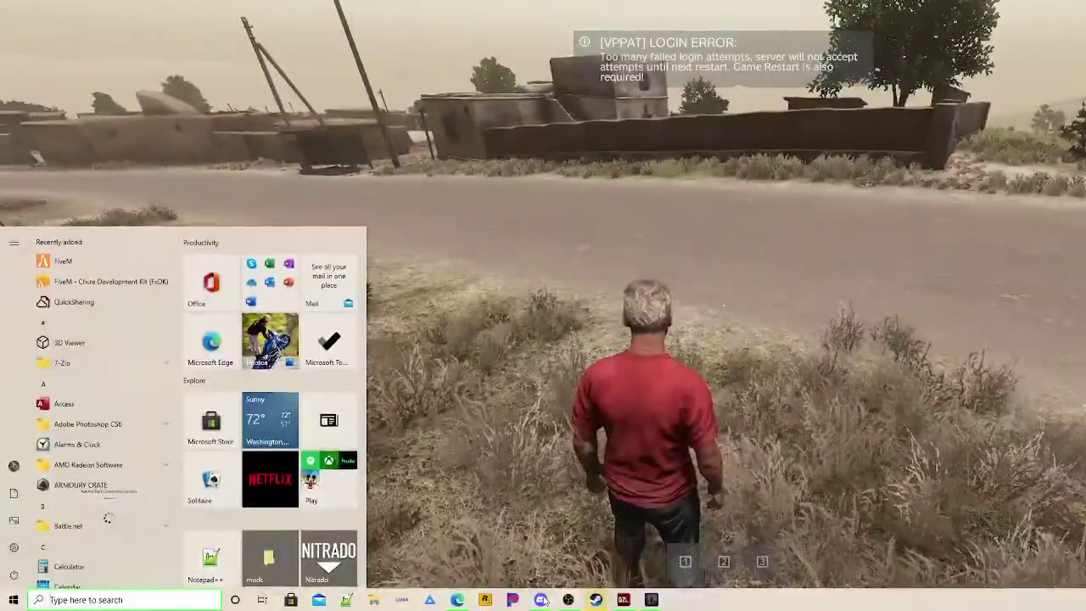
# Step: Open and hide Discord, then close the Pandora window from its taskbar jump list
pyautogui.click(541, 600)
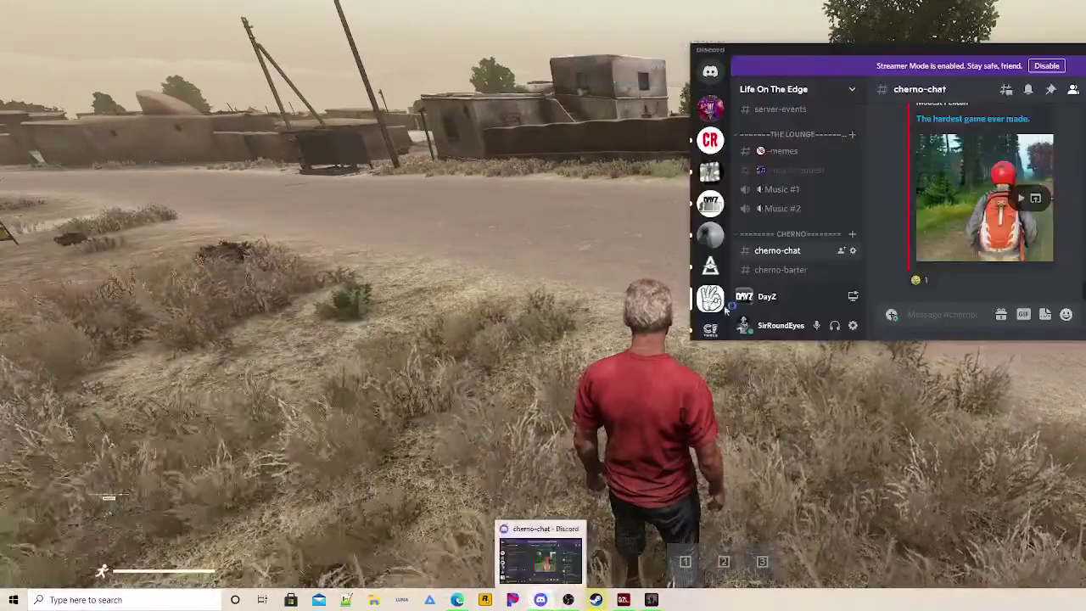
pyautogui.click(548, 602)
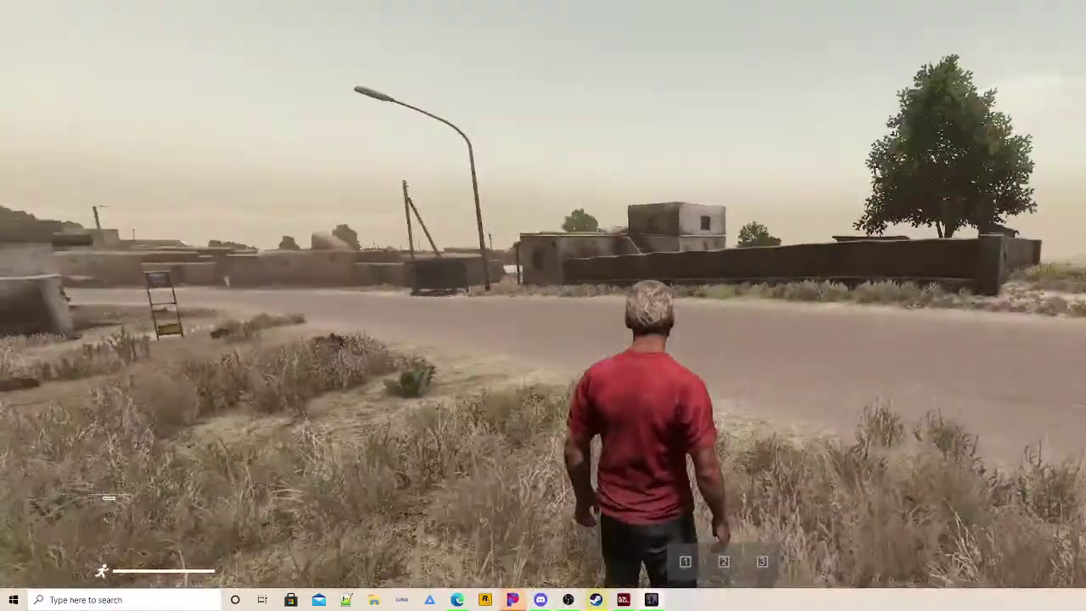
pyautogui.press('super')
pyautogui.rightClick(513, 600)
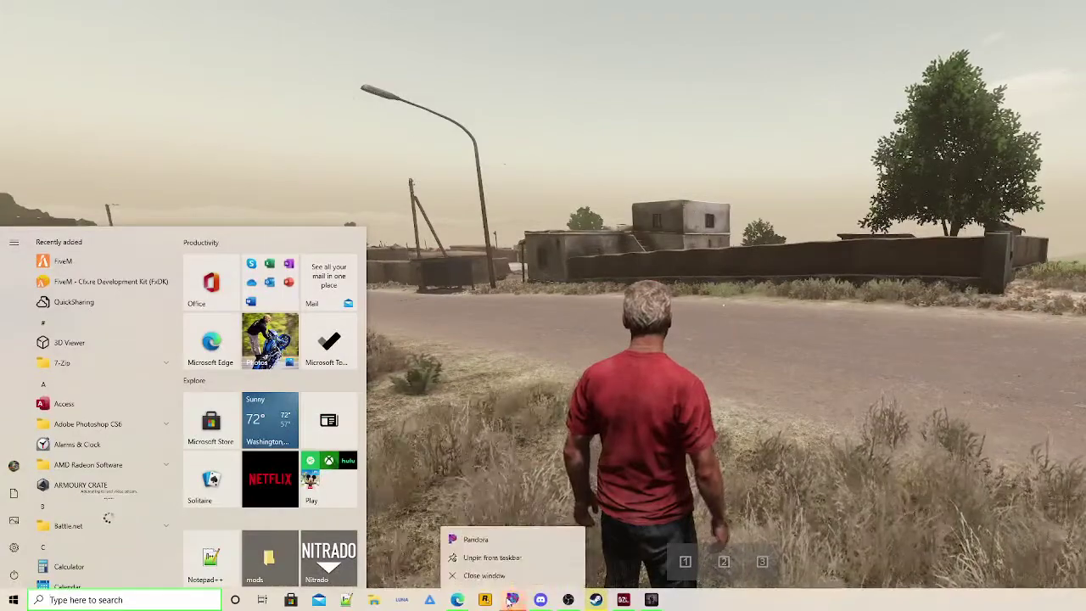
pyautogui.click(475, 572)
# Step: Return to the credentials.txt editor in the browser
pyautogui.press('super')
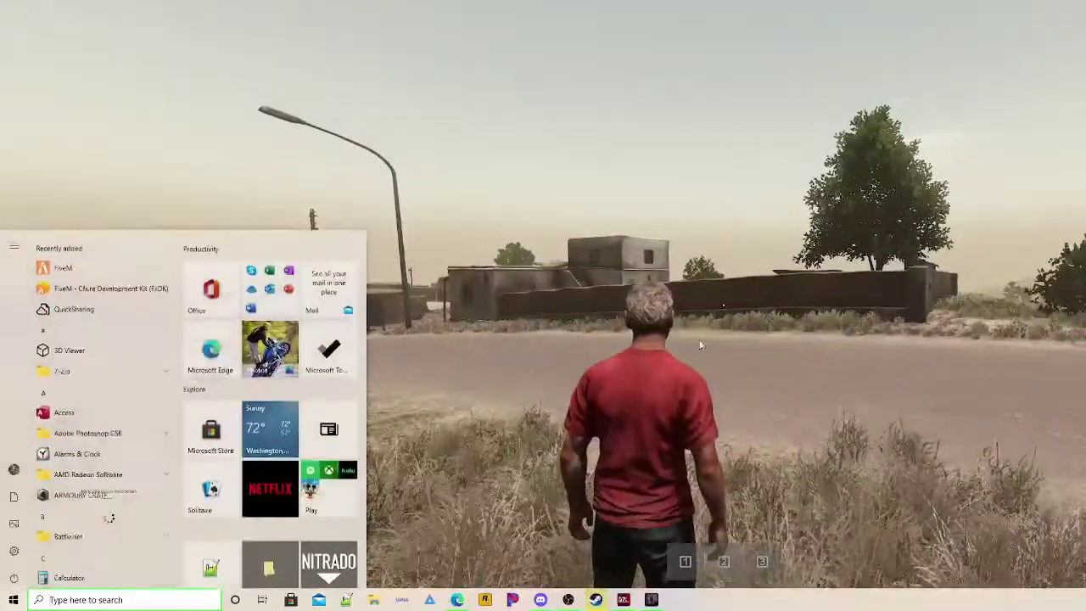
pyautogui.click(458, 600)
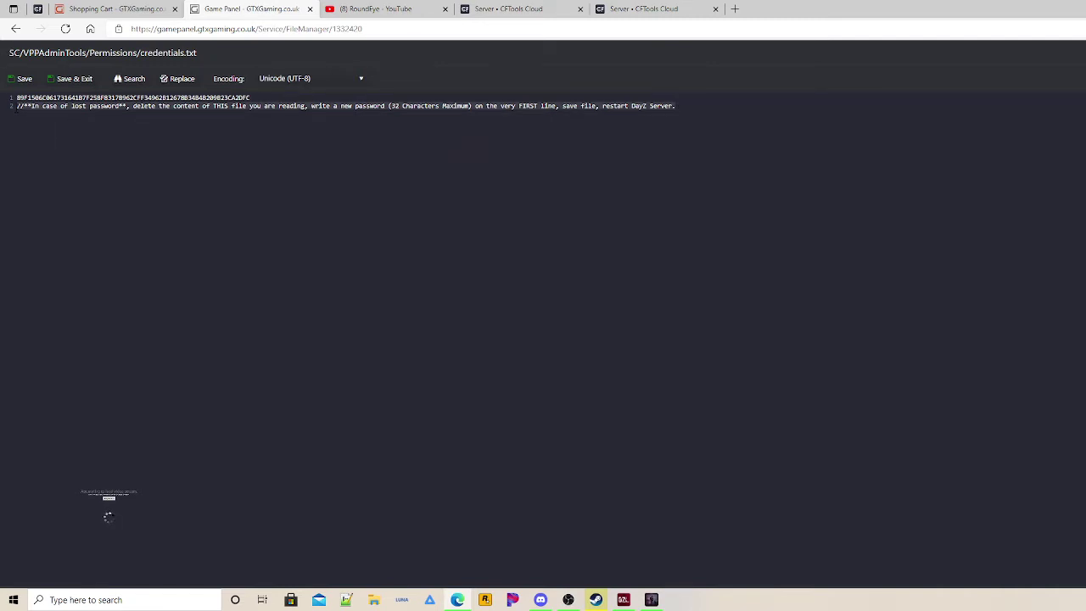
pyautogui.hotkey('ctrl', 'Home')
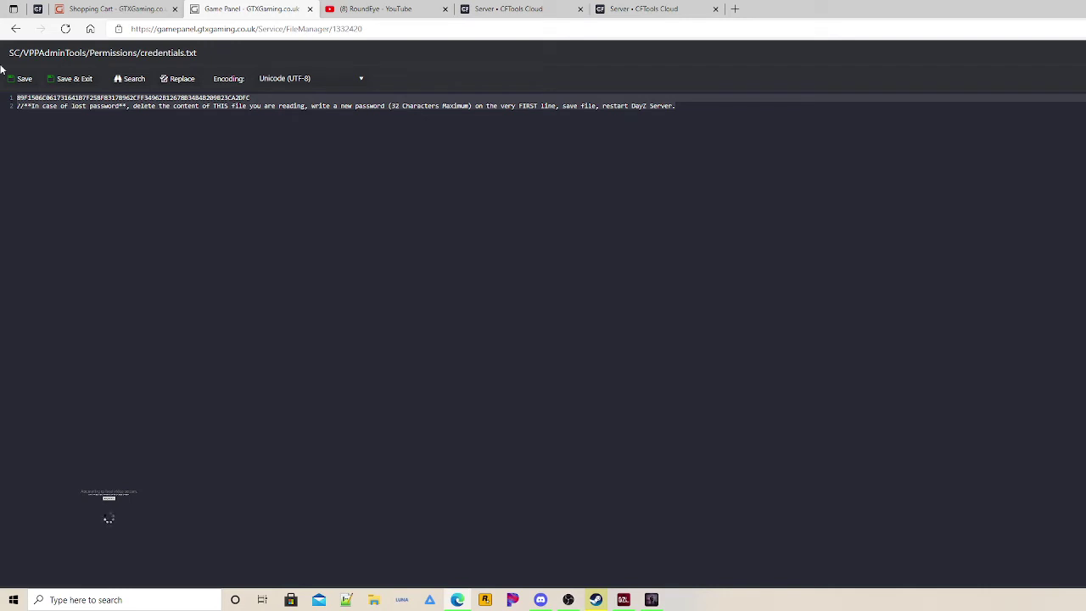
# Step: Replace credentials.txt's contents with a new password and save the file
pyautogui.hotkey('ctrl', 'a')
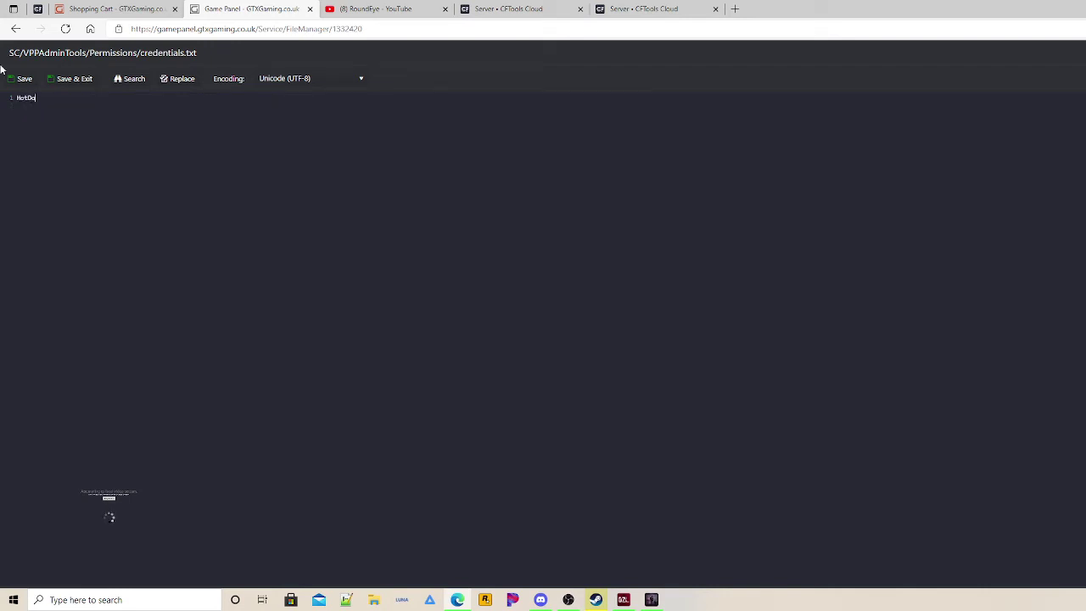
pyautogui.click(86, 78)
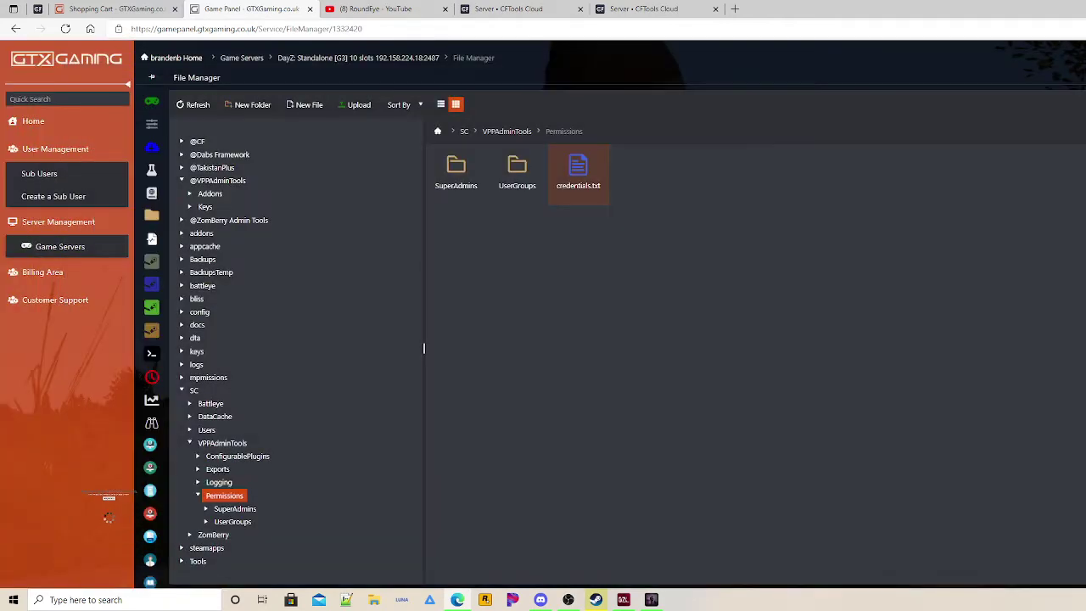
# Step: Restart the DayZ server from its DayZ: Standalone overview page
pyautogui.click(354, 59)
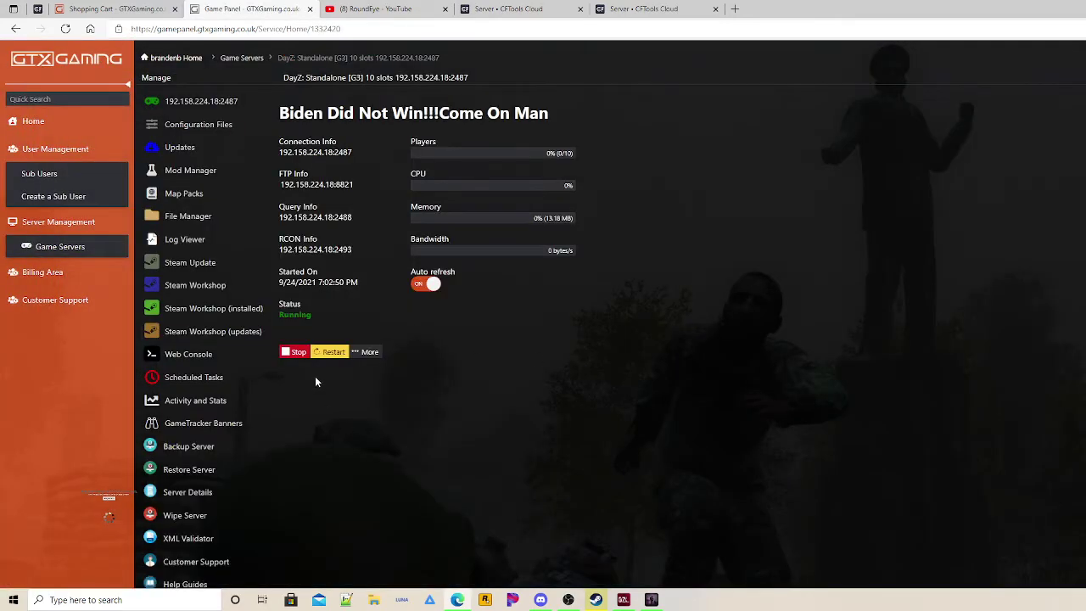
pyautogui.click(331, 352)
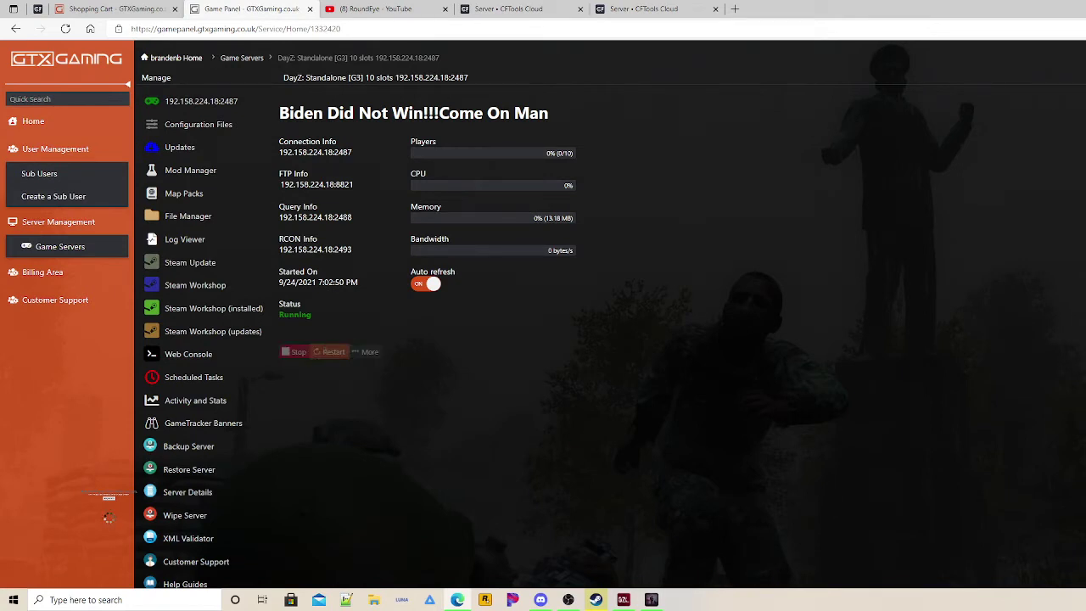
pyautogui.rightClick(652, 600)
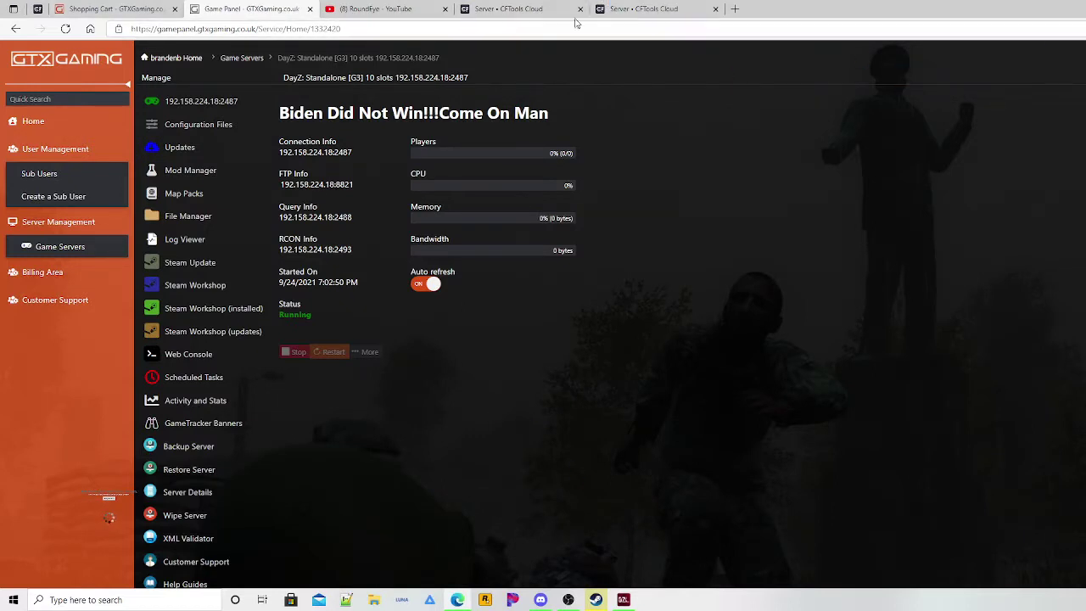
# Step: Close the two CFTools Cloud tabs, the RoundEye YouTube tab and the Shopping Cart tab
pyautogui.click(715, 9)
pyautogui.click(580, 9)
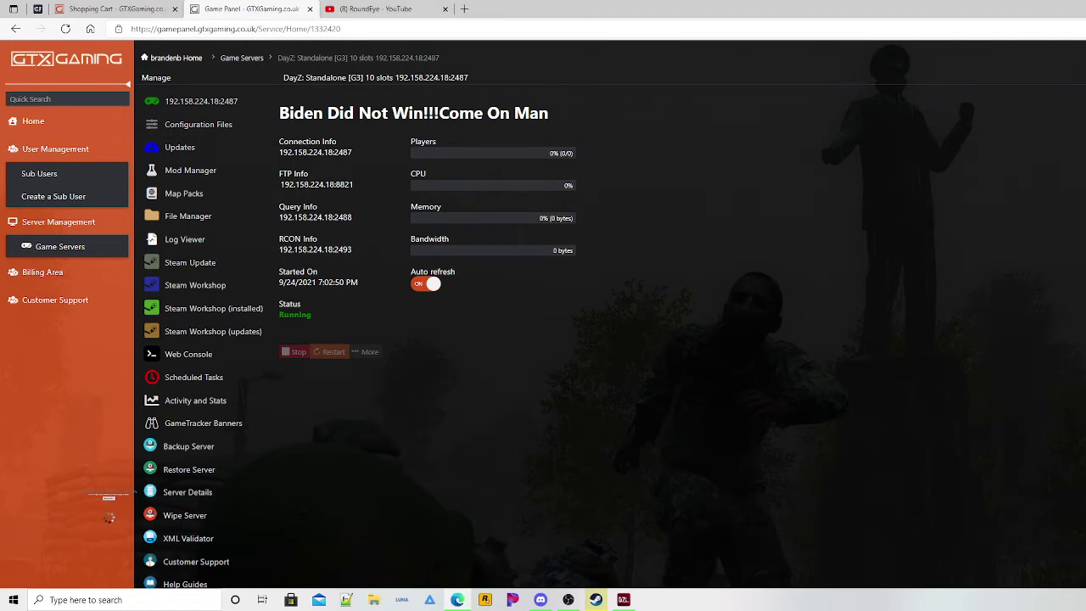
pyautogui.click(444, 9)
pyautogui.click(152, 9)
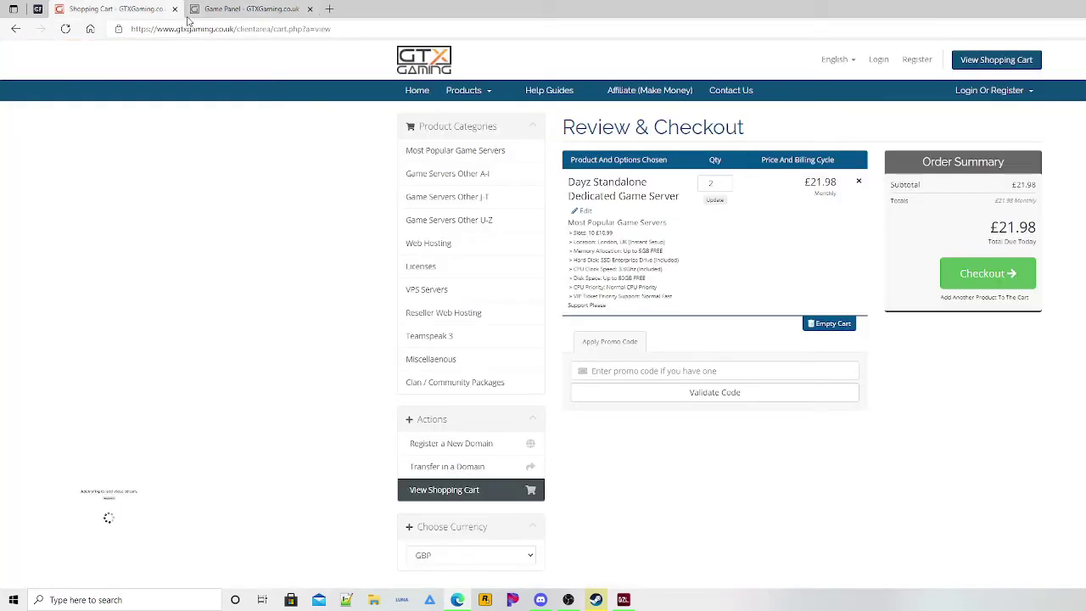
pyautogui.click(175, 9)
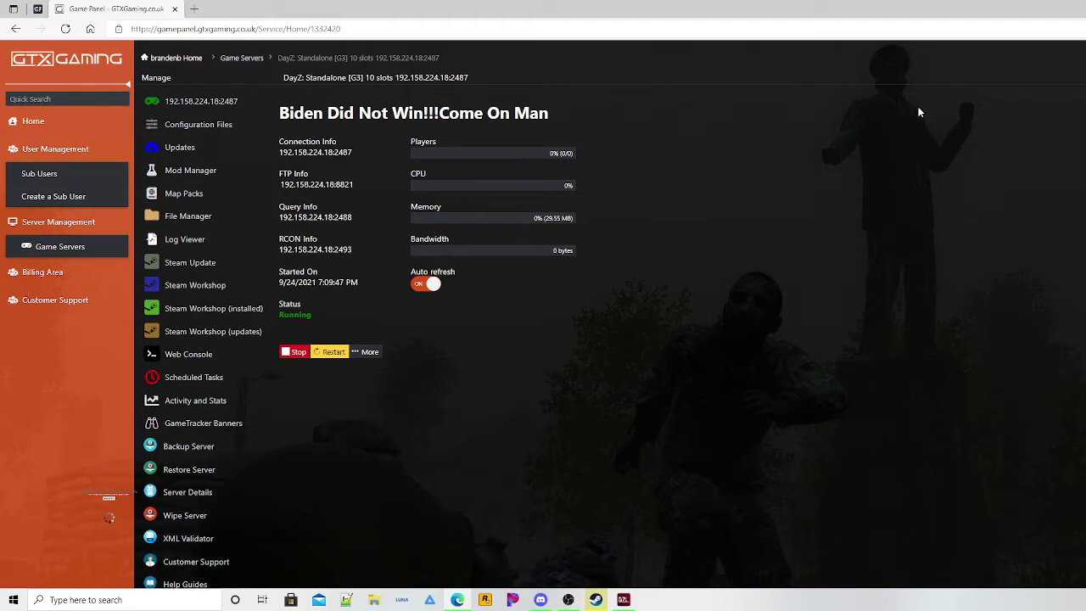
# Step: Scroll the server's side menu toward Sync DZSA Mods while the server shows Running, 0/10 players
pyautogui.scroll(-1, 635, 239)
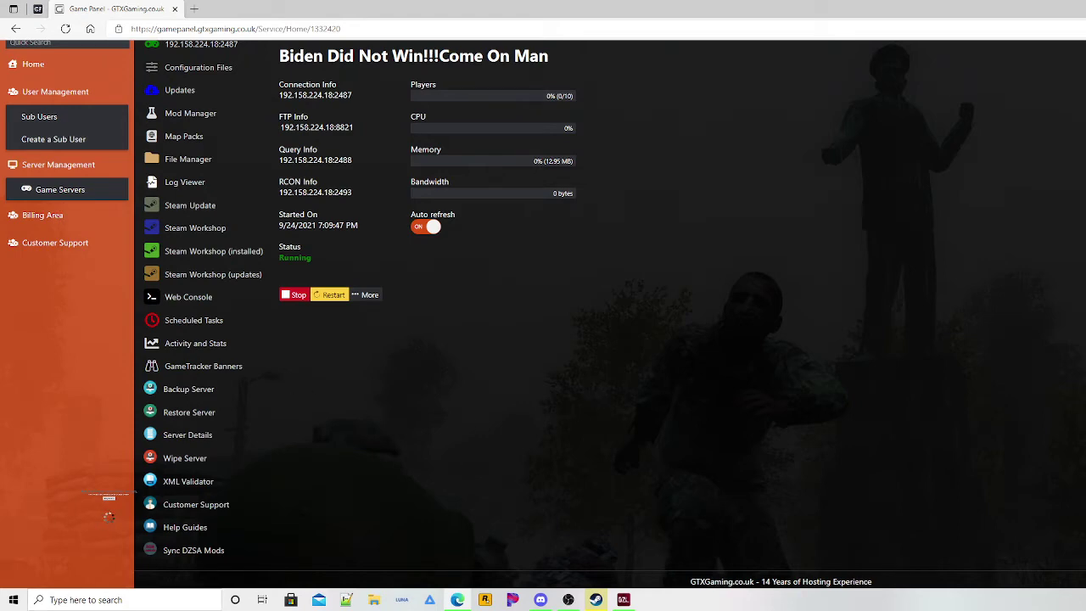
pyautogui.scroll(1, 909, 187)
pyautogui.scroll(-1, 243, 482)
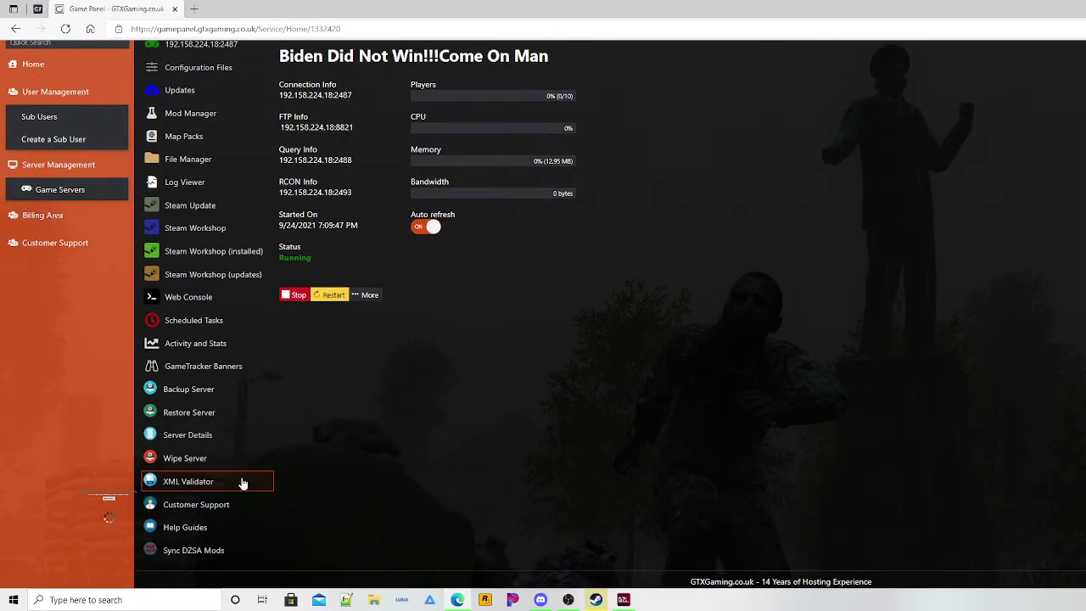
# Step: Sync DZSA Mods, refresh the HotDogWater row in DZSA Launcher and join it with Play
pyautogui.click(194, 552)
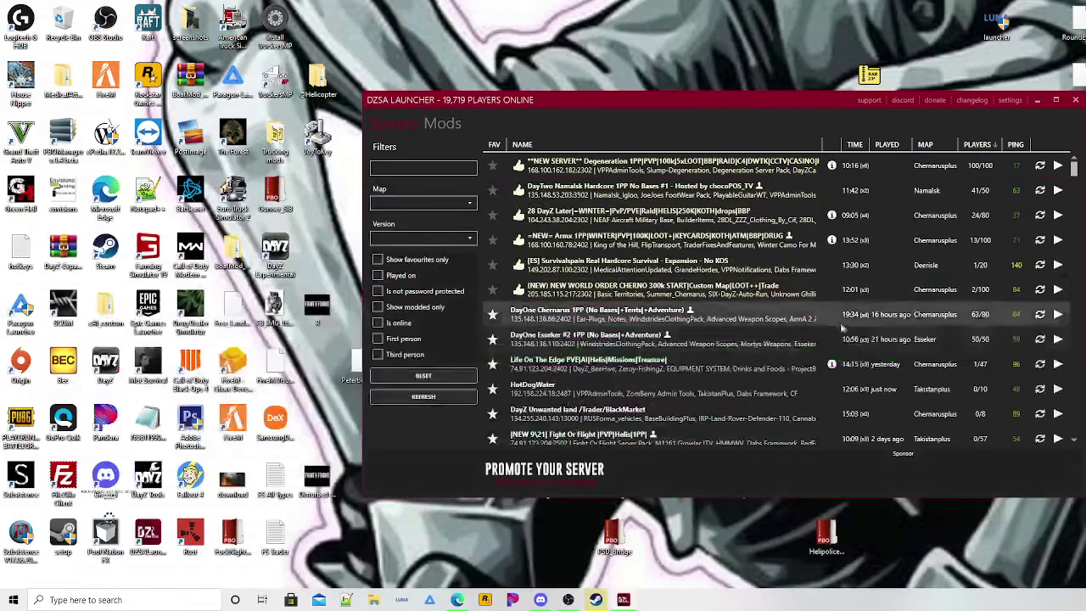
pyautogui.click(1043, 389)
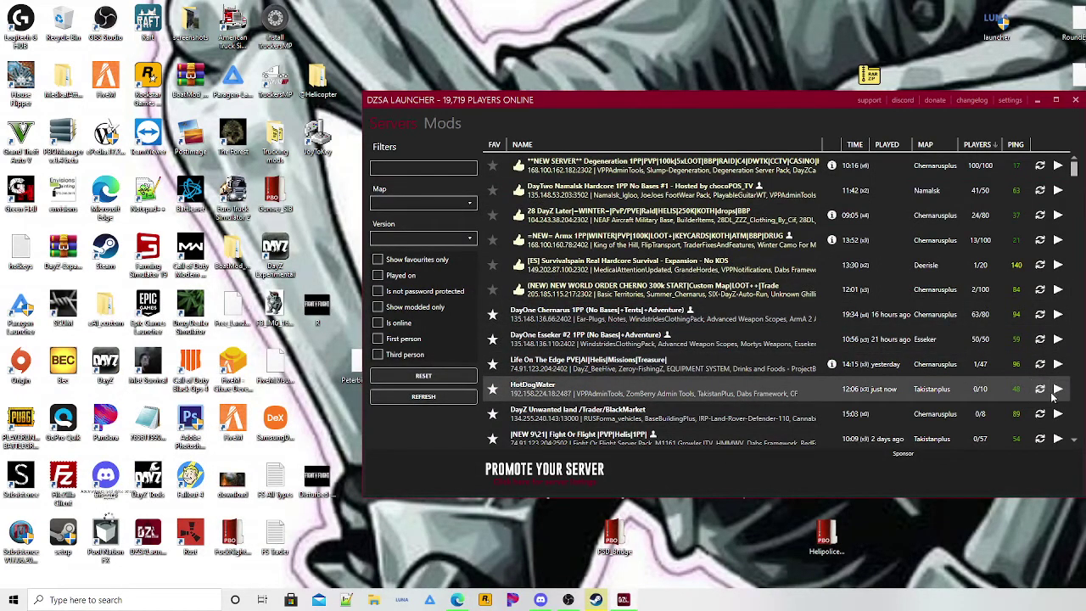
pyautogui.click(1059, 389)
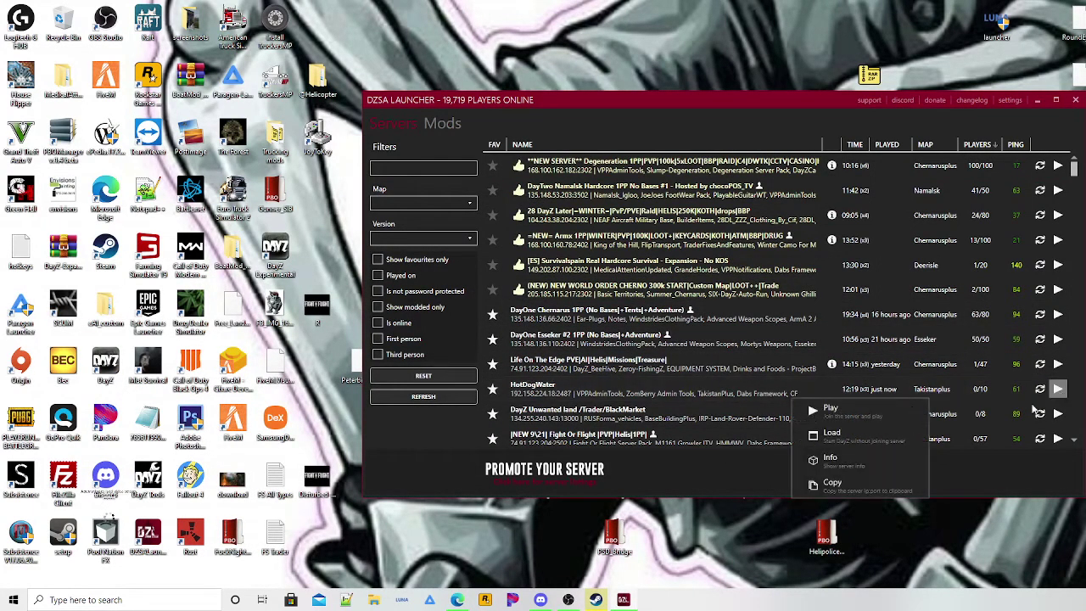
pyautogui.click(802, 410)
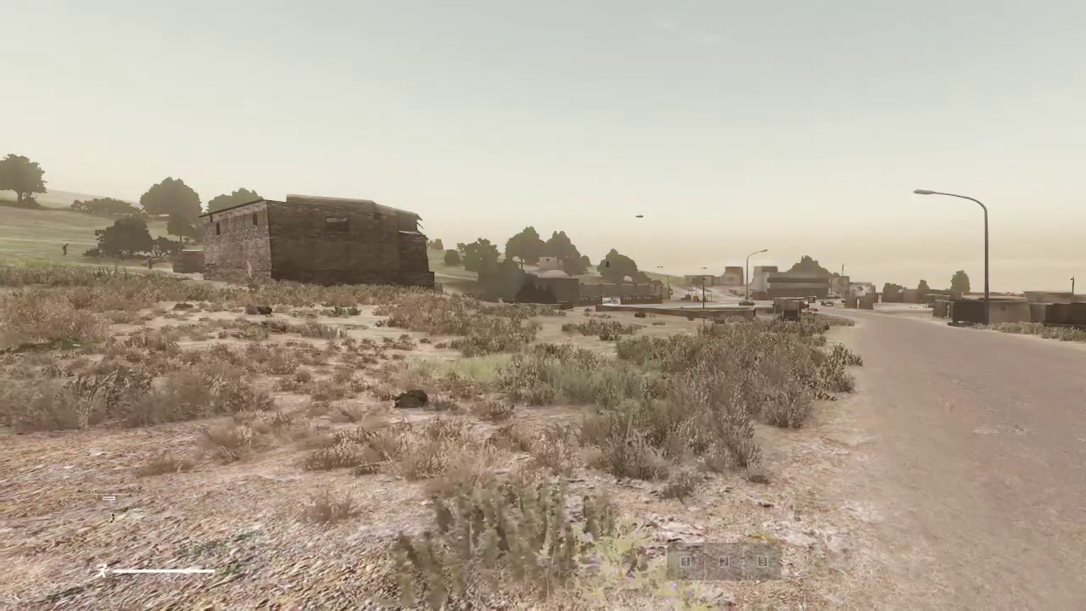
# Step: Type and submit a password in DayZ's admin tools login; it is rejected at attempt 1/6
pyautogui.press('KP_Enter')
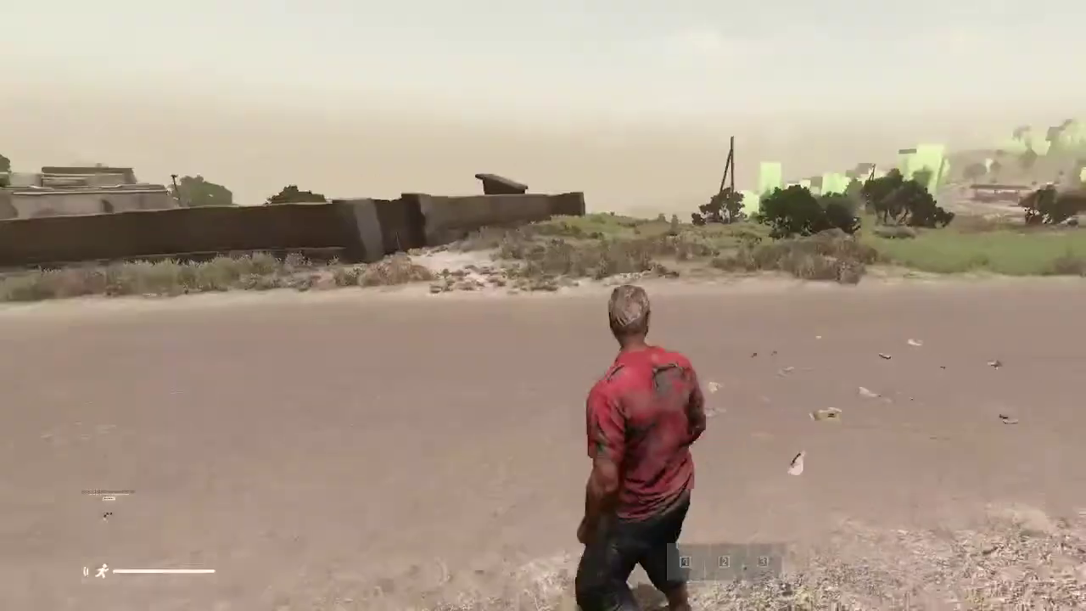
pyautogui.press('w')
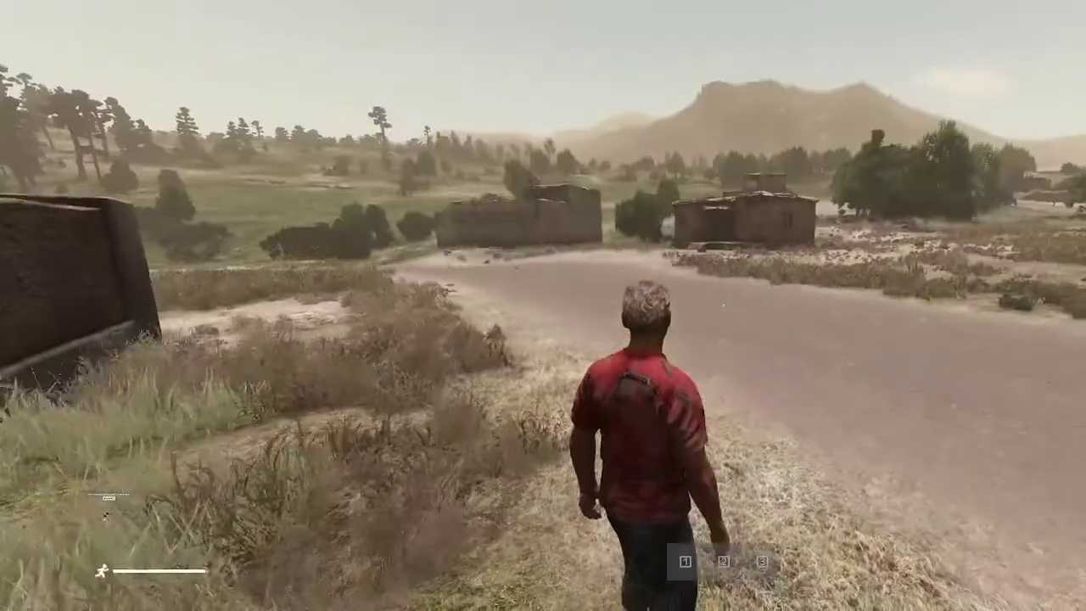
pyautogui.press('Home')
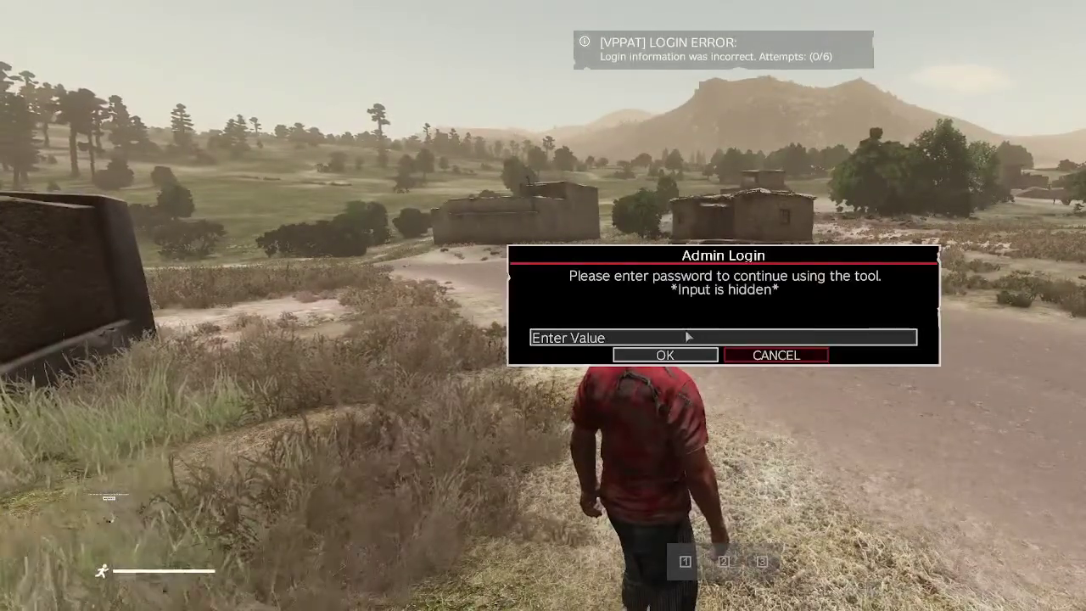
pyautogui.click(687, 333)
pyautogui.write('***')
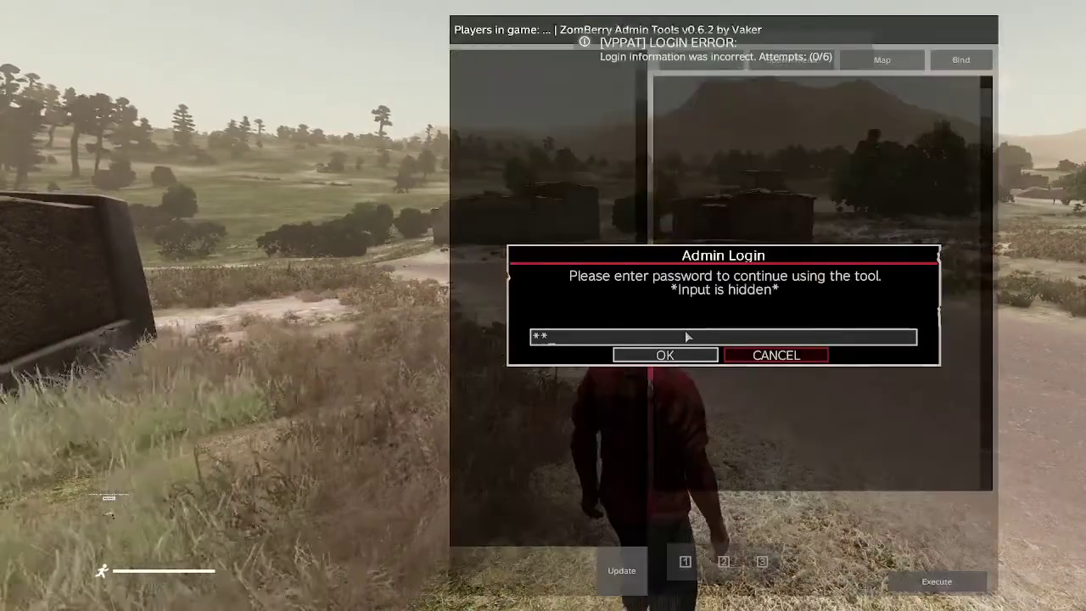
pyautogui.write('***')
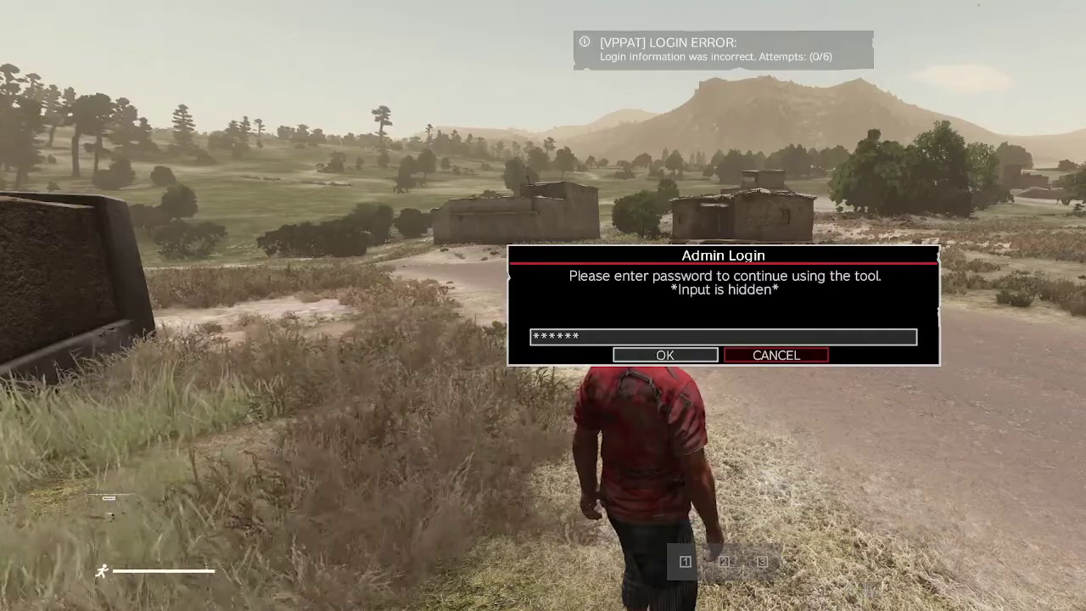
pyautogui.press('Home')
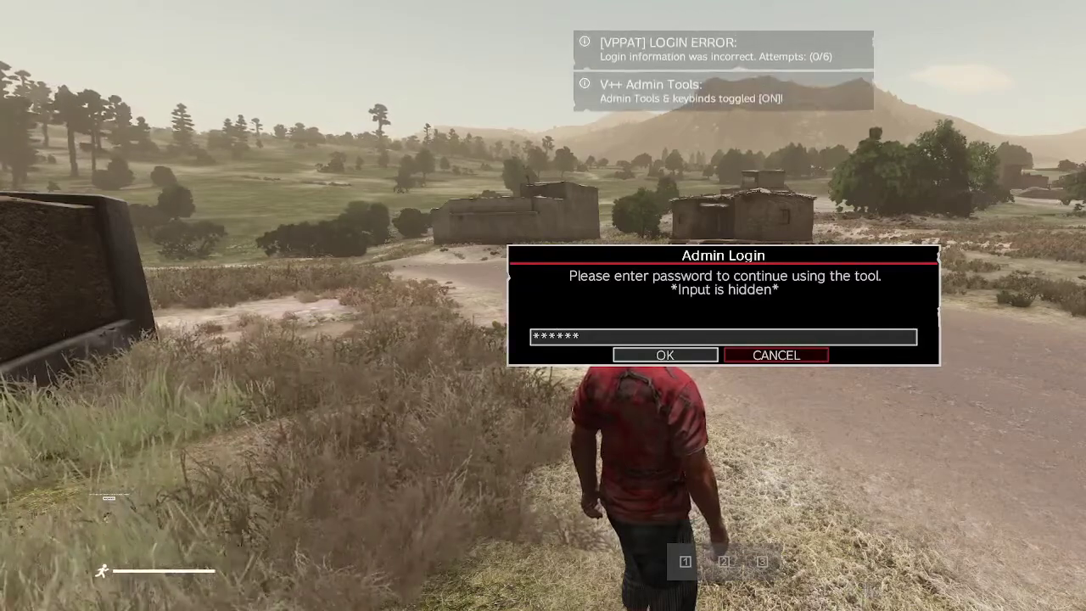
pyautogui.press('Home')
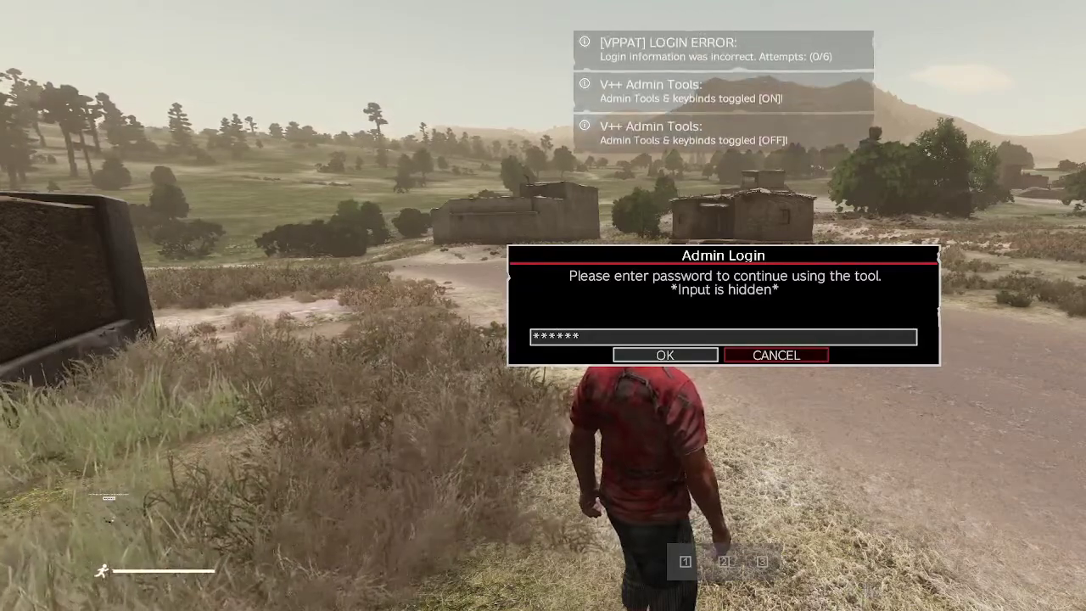
pyautogui.press('Escape')
pyautogui.click(665, 355)
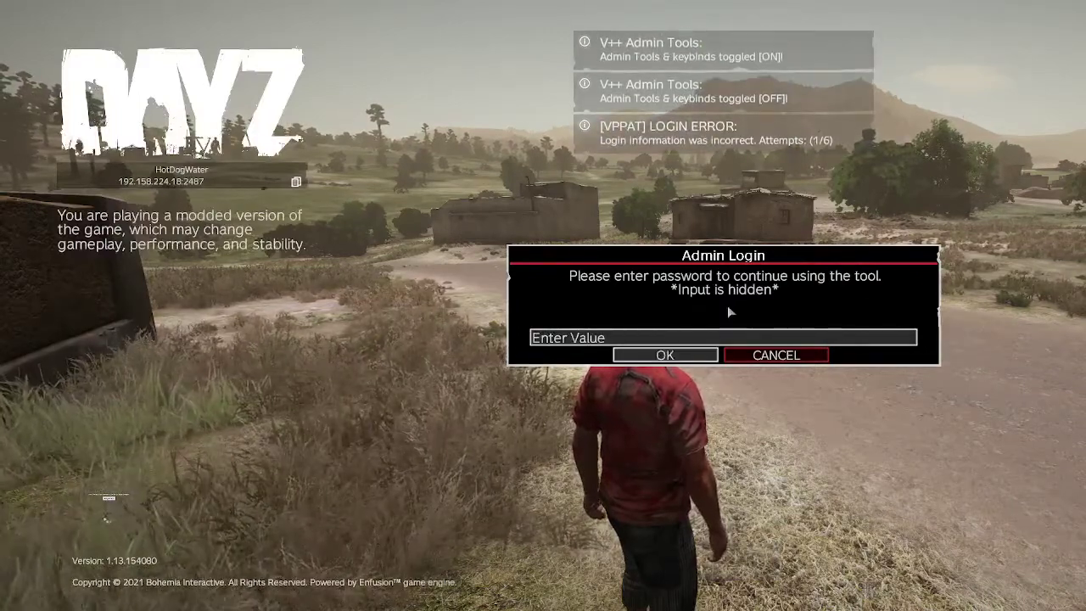
pyautogui.press('super')
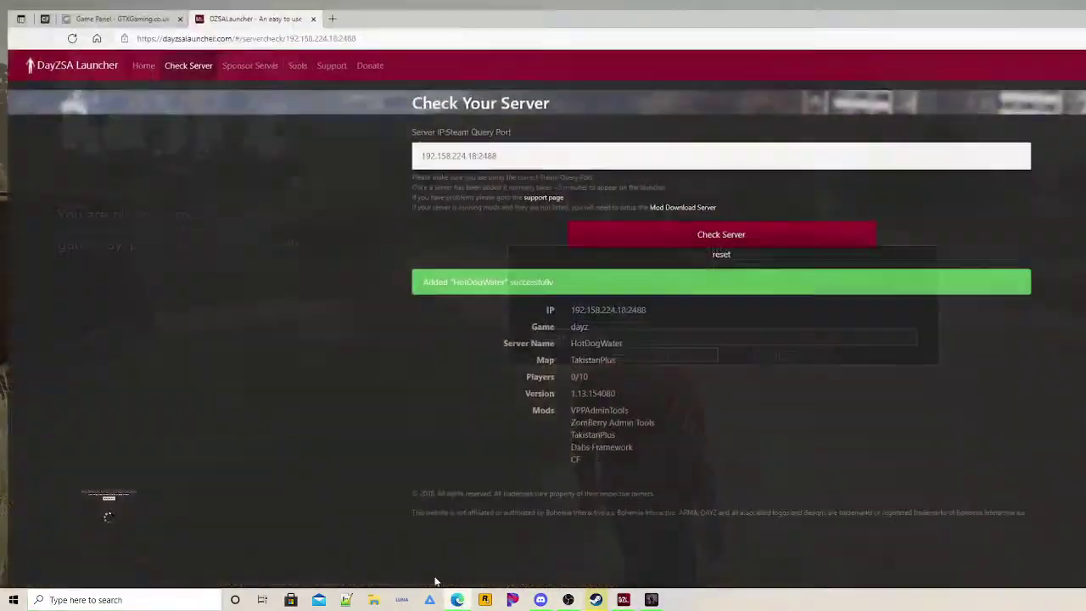
# Step: Close the DZSALauncher tab and browse File Manager to SC > VPPAdminTools > Permissions
pyautogui.click(310, 8)
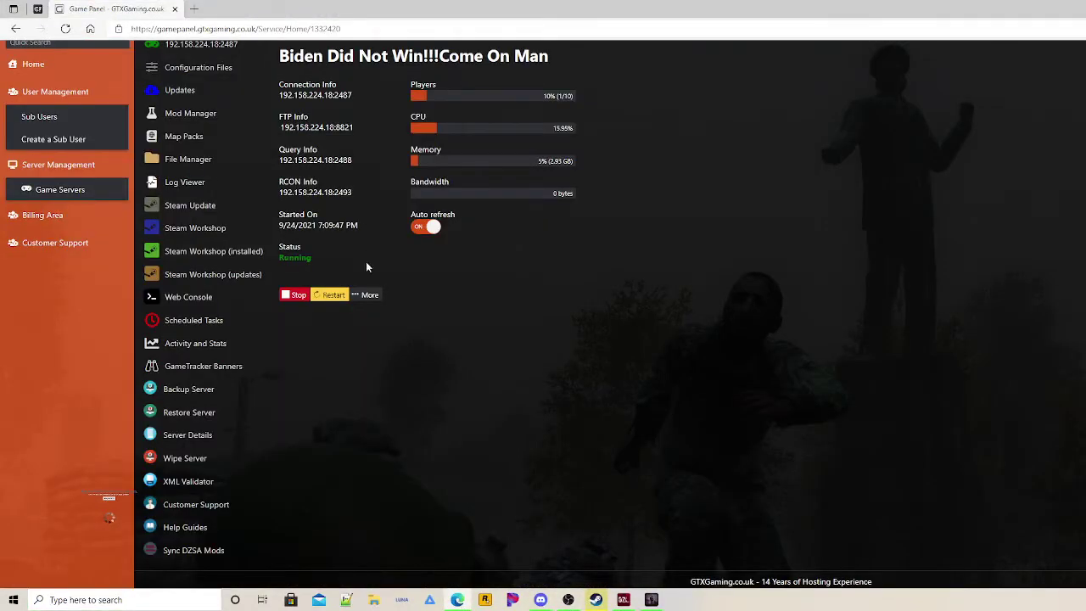
pyautogui.click(191, 159)
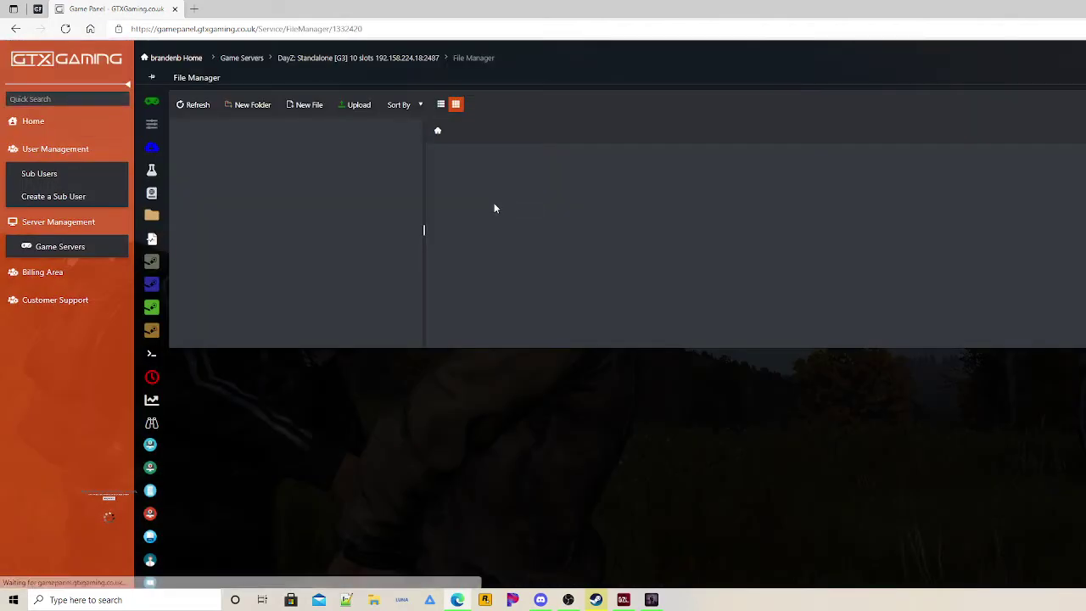
pyautogui.click(640, 174)
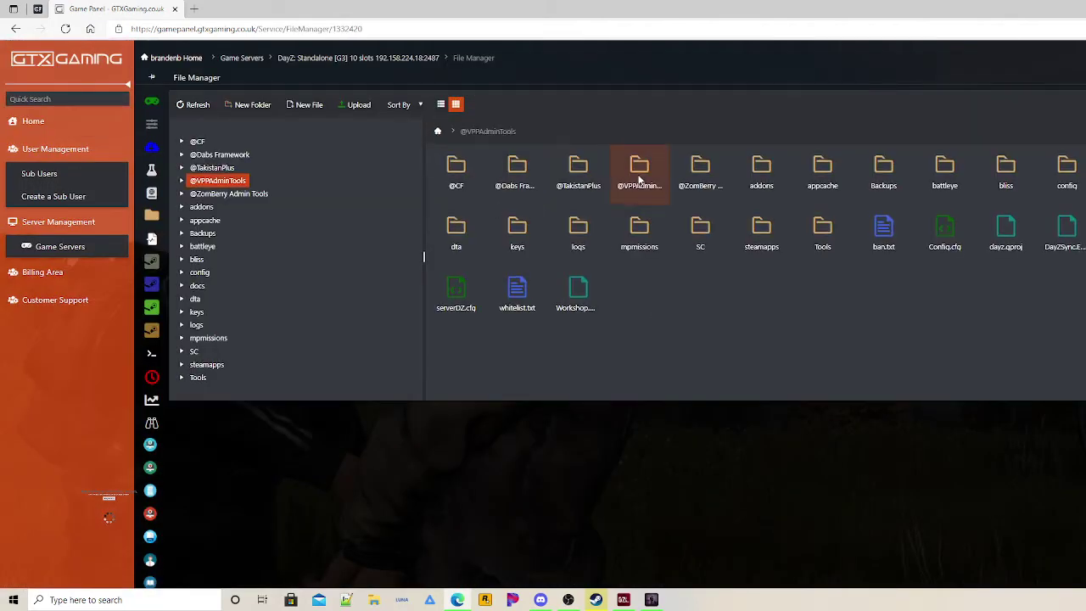
pyautogui.doubleClick(640, 174)
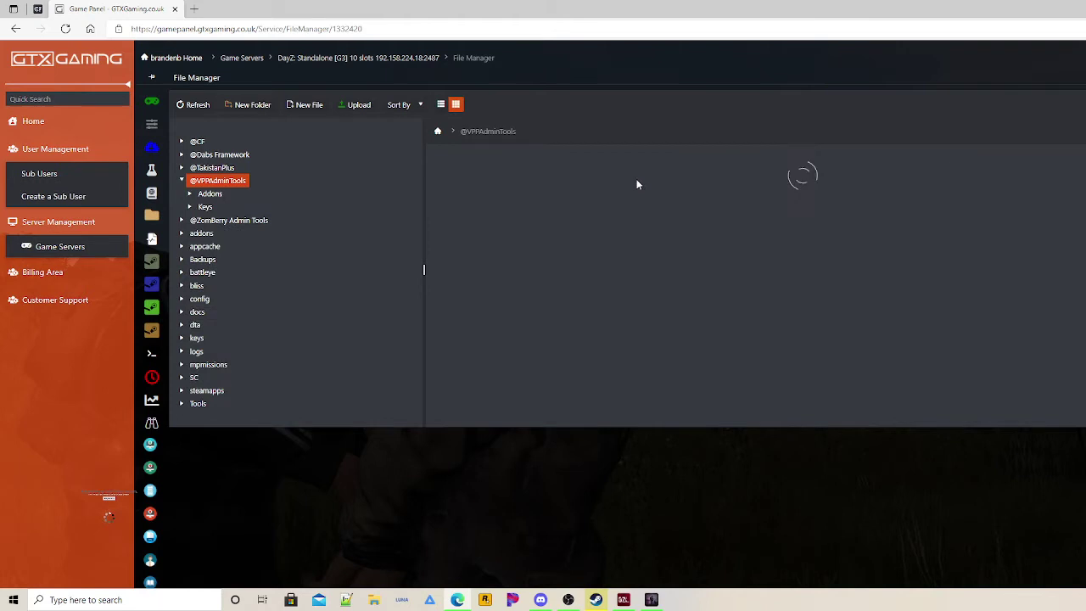
pyautogui.click(198, 378)
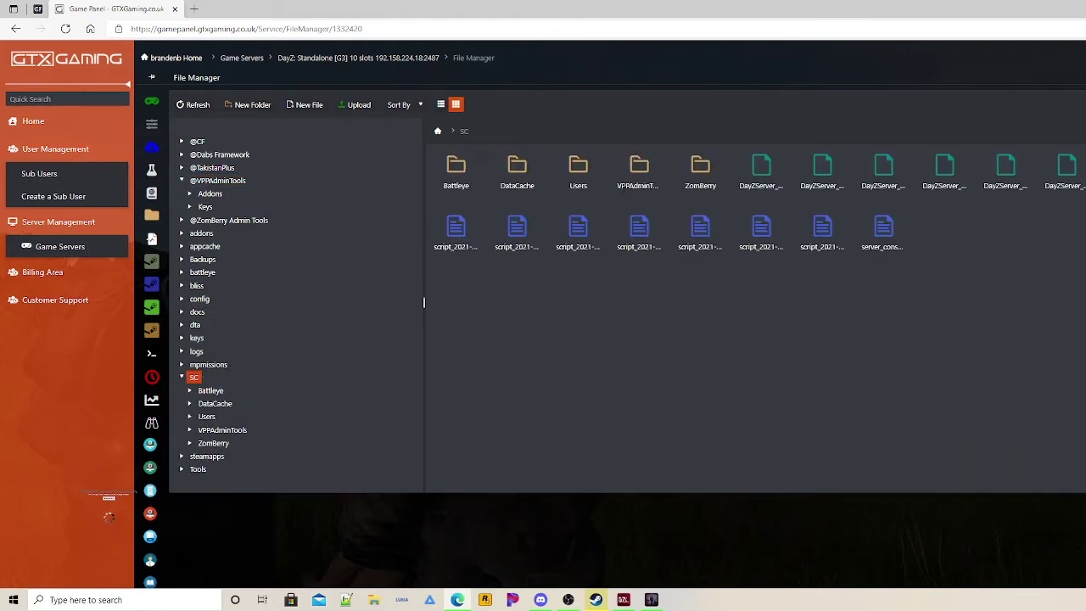
pyautogui.click(650, 183)
pyautogui.doubleClick(649, 183)
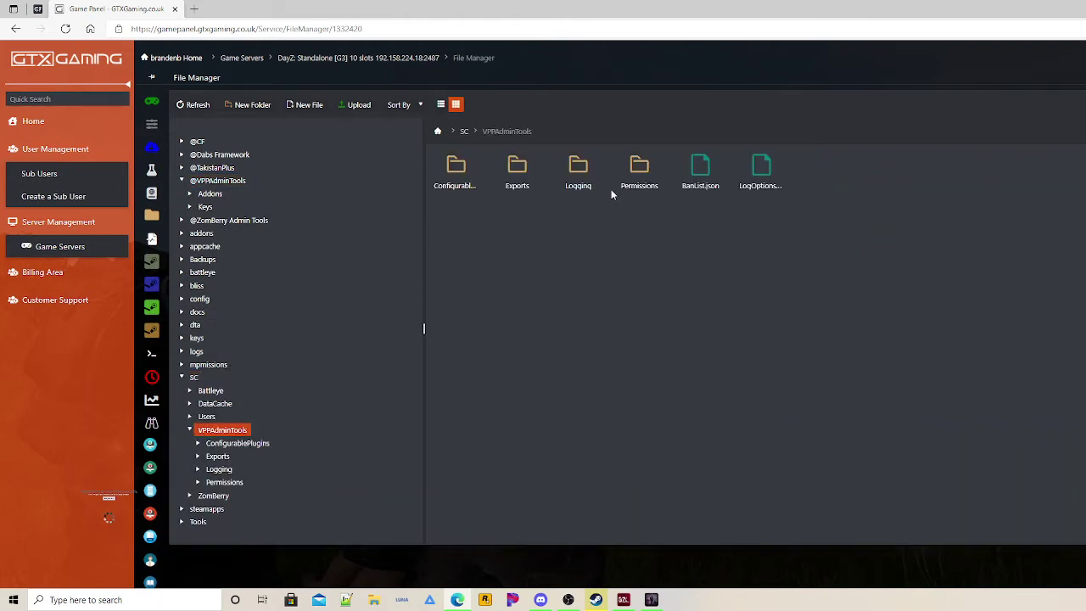
pyautogui.click(639, 169)
pyautogui.doubleClick(639, 169)
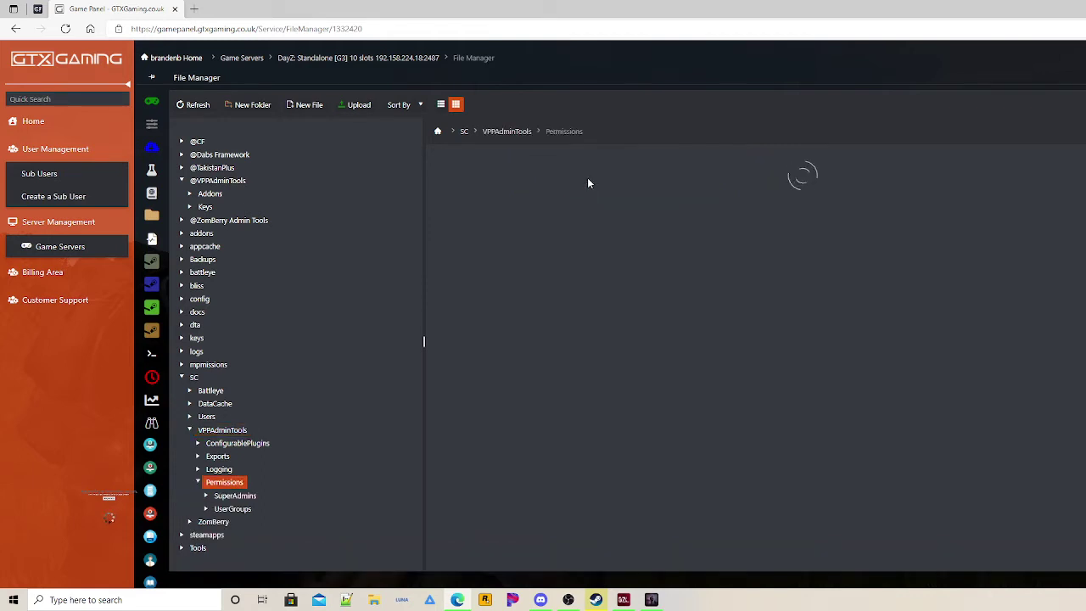
# Step: Open credentials.txt full page and copy the password on its first line
pyautogui.doubleClick(597, 175)
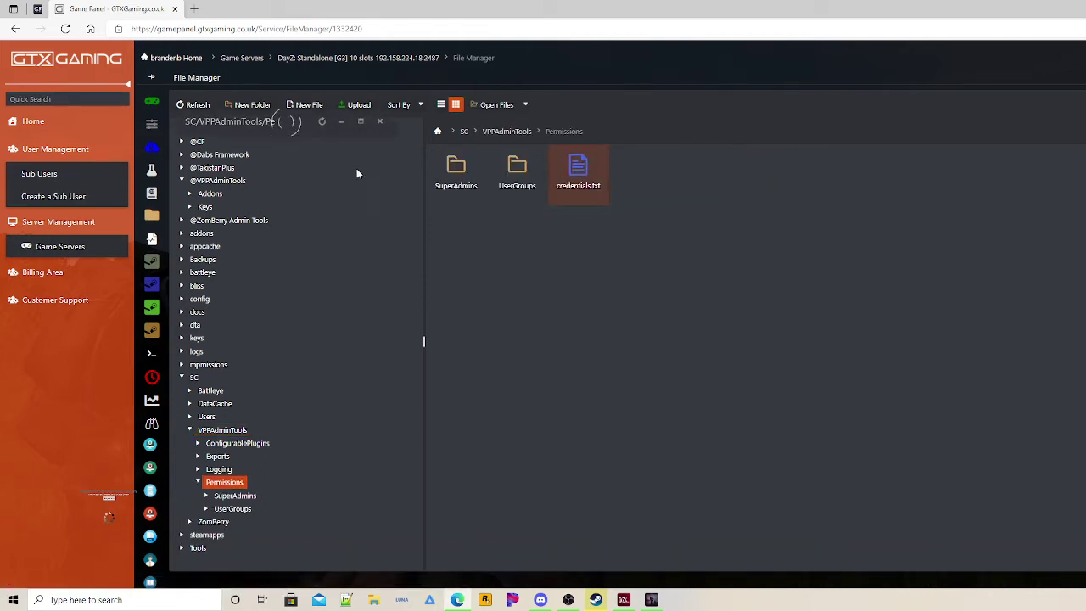
pyautogui.click(360, 124)
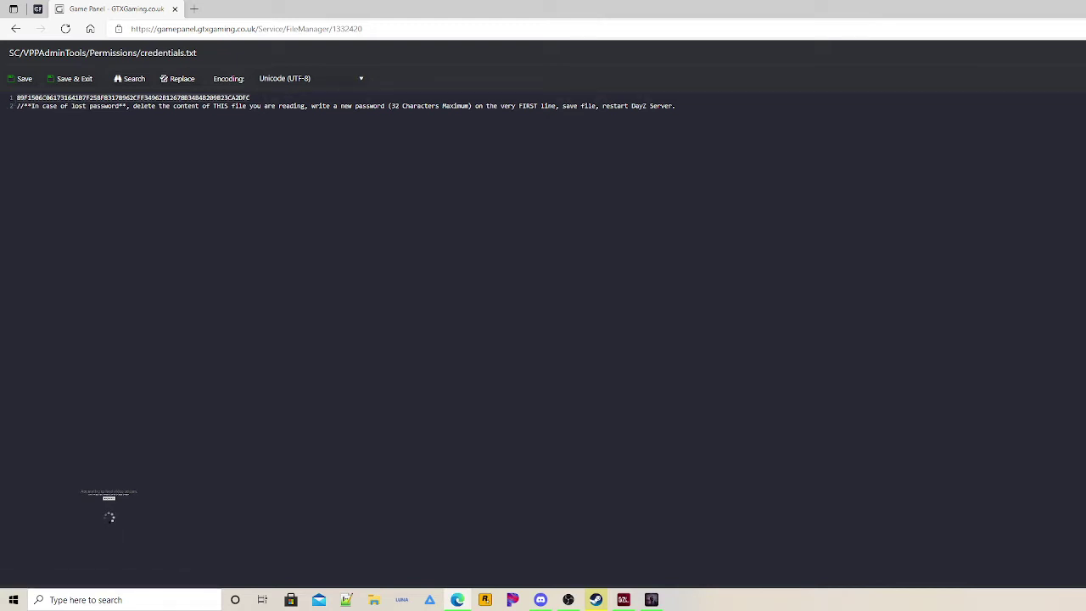
pyautogui.rightClick(42, 96)
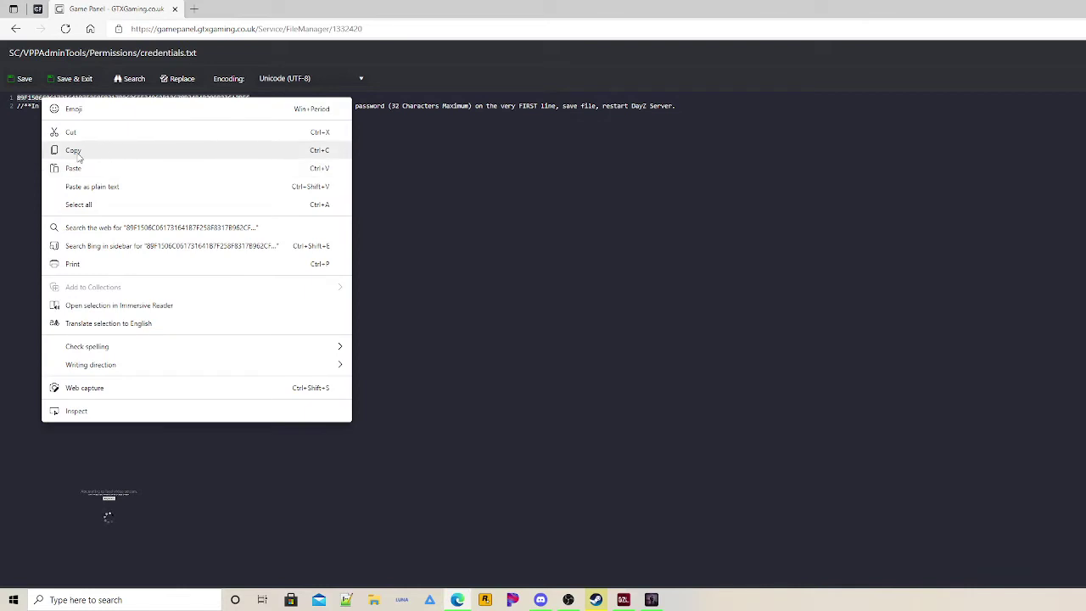
pyautogui.click(74, 151)
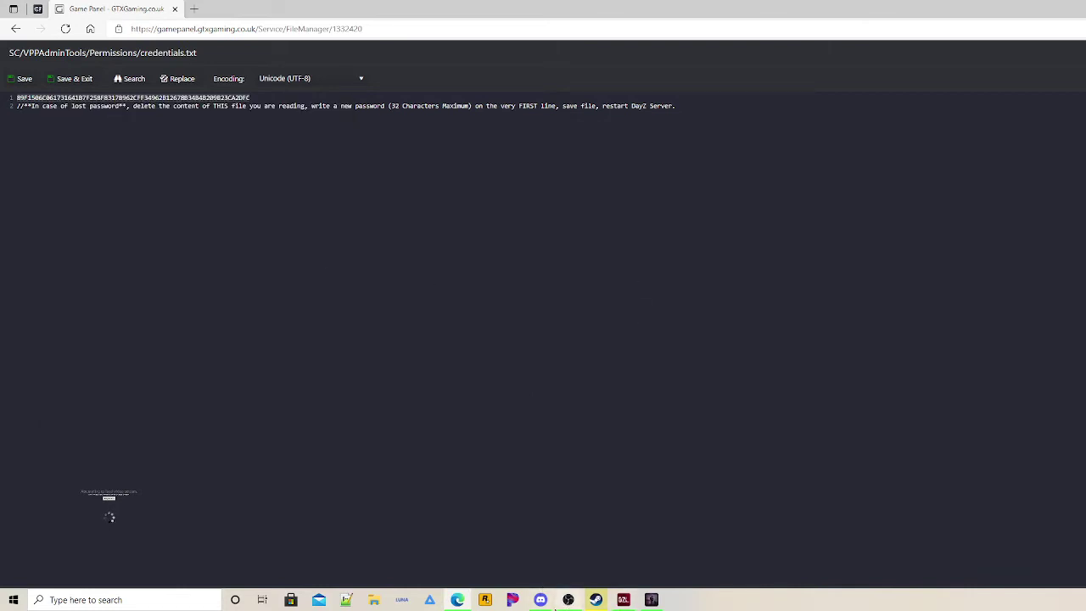
# Step: Paste the credentials.txt password into DayZ's admin login and submit it; rejected at 2/6
pyautogui.moveTo(543, 609)
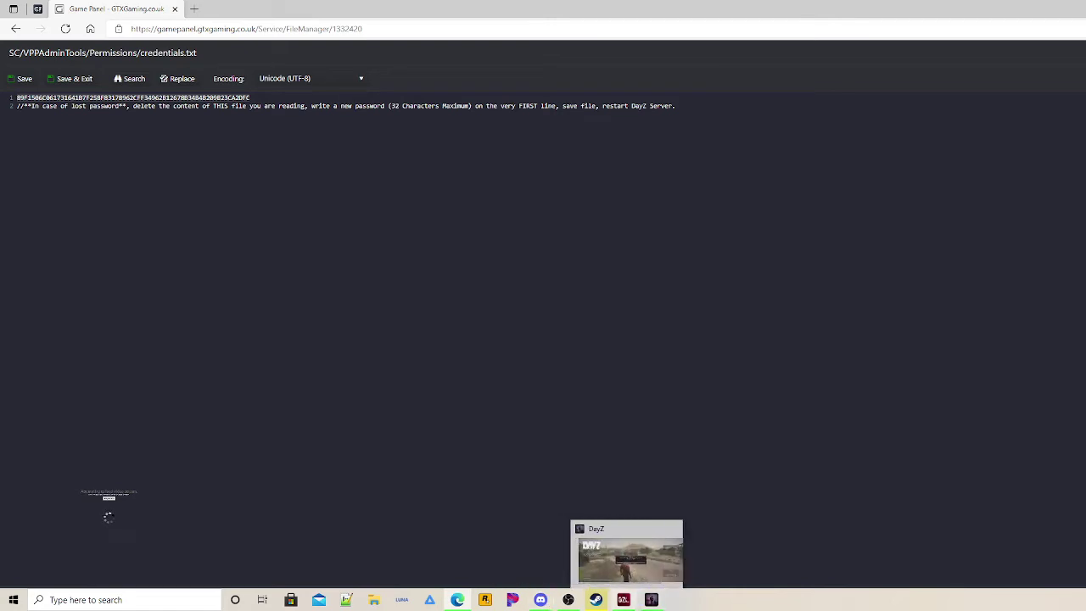
pyautogui.click(646, 604)
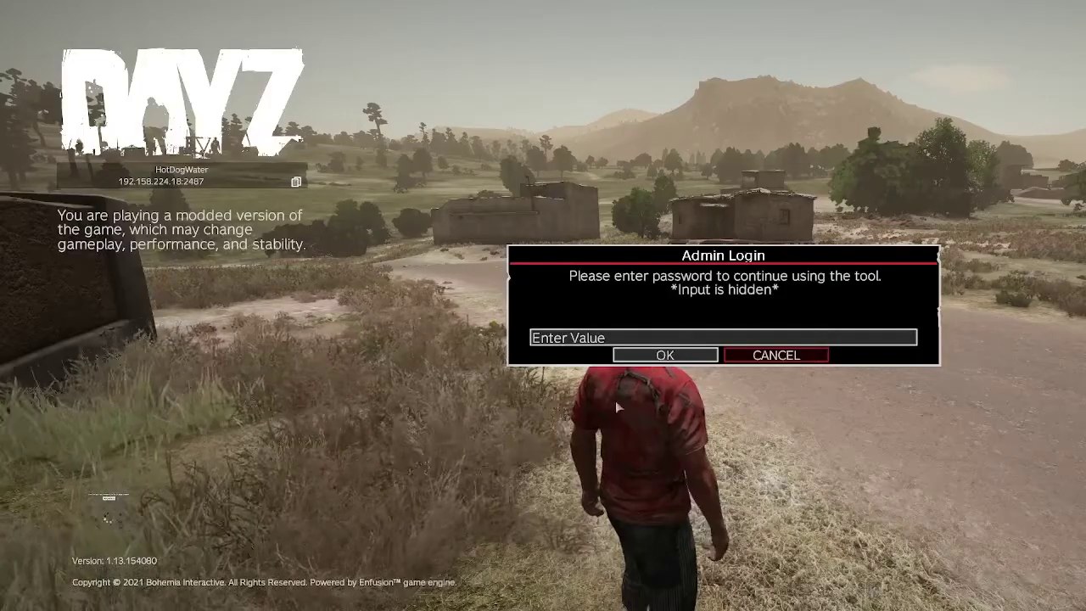
pyautogui.click(615, 340)
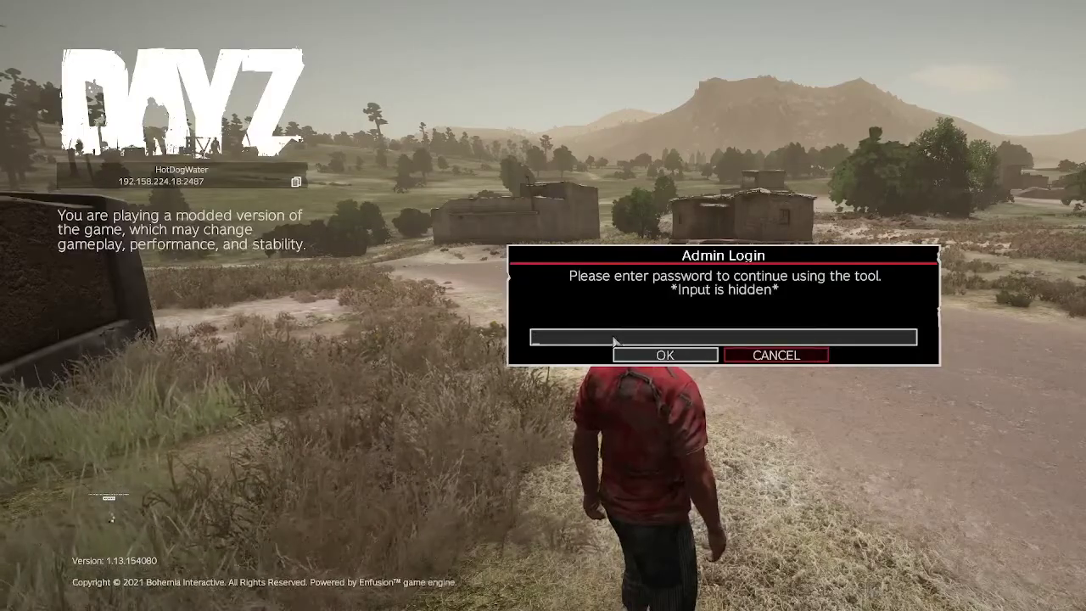
pyautogui.hotkey('ctrl', 'v')
pyautogui.click(665, 355)
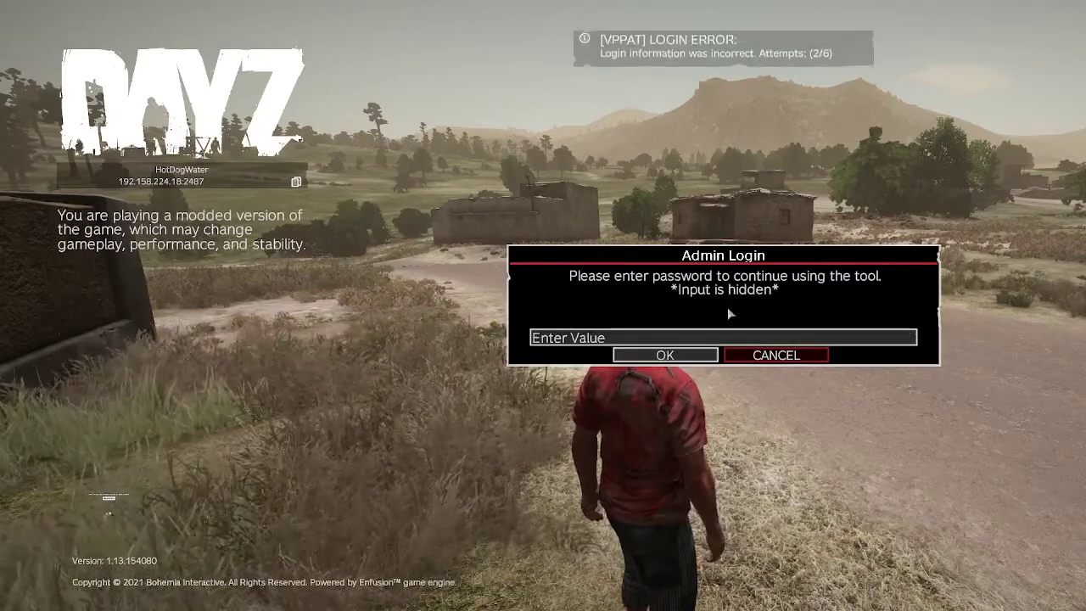
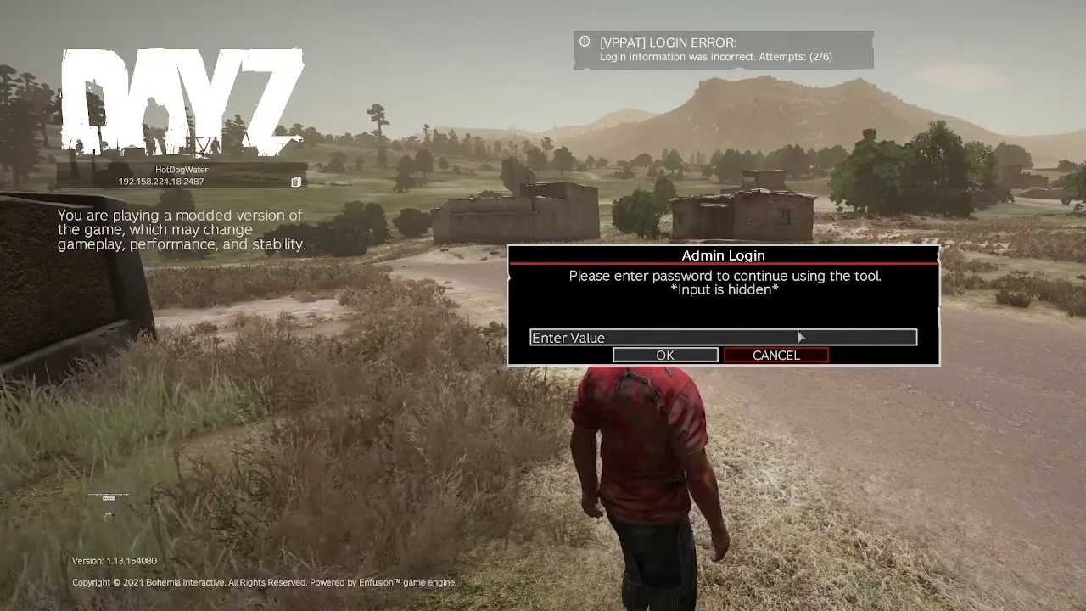
# Step: Cancel the Admin Login prompt without logging in and run the character through town
pyautogui.click(776, 356)
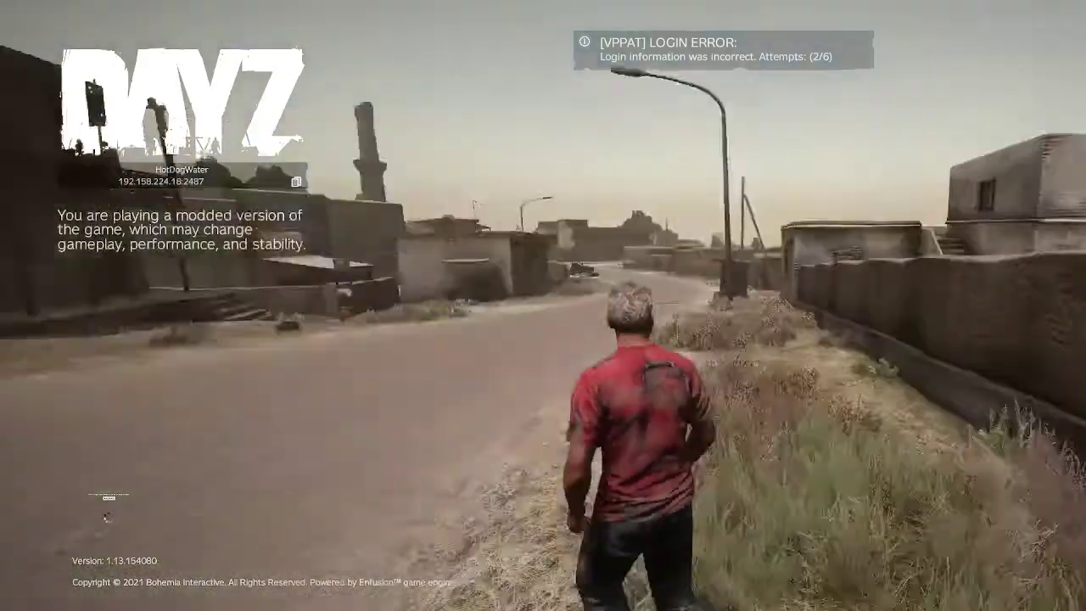
pyautogui.press('w')
pyautogui.press('shift')
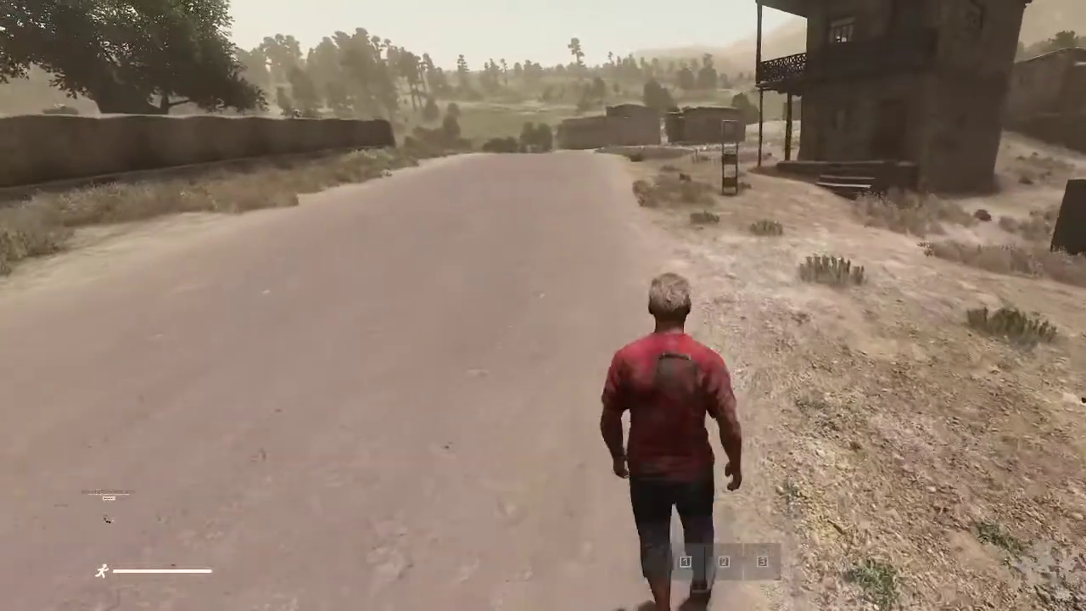
# Step: Leave DayZ for the browser showing credentials.txt in the file editor
pyautogui.press('super')
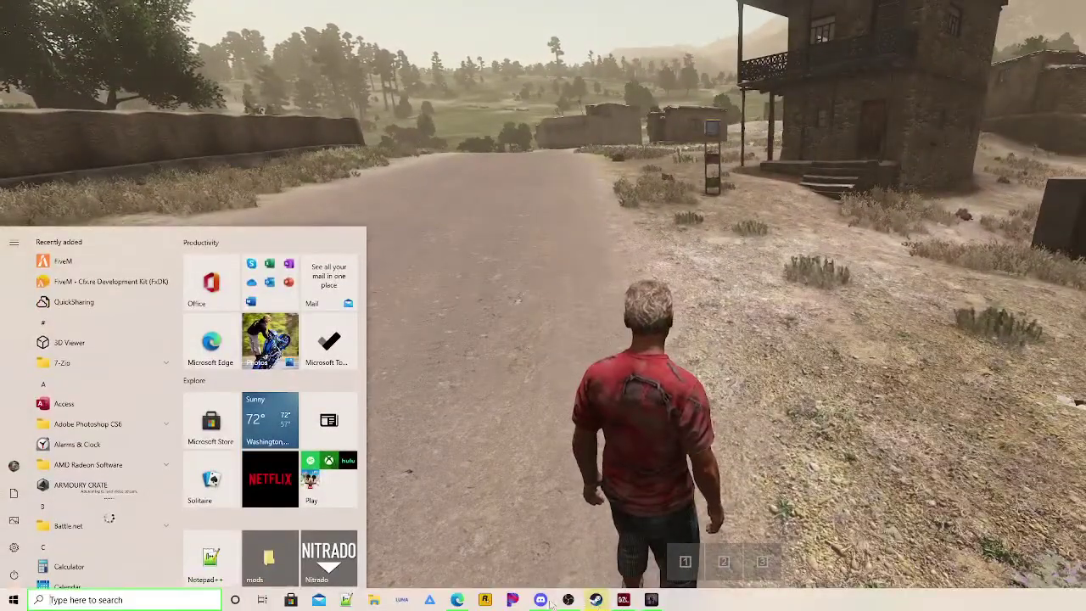
pyautogui.press('super')
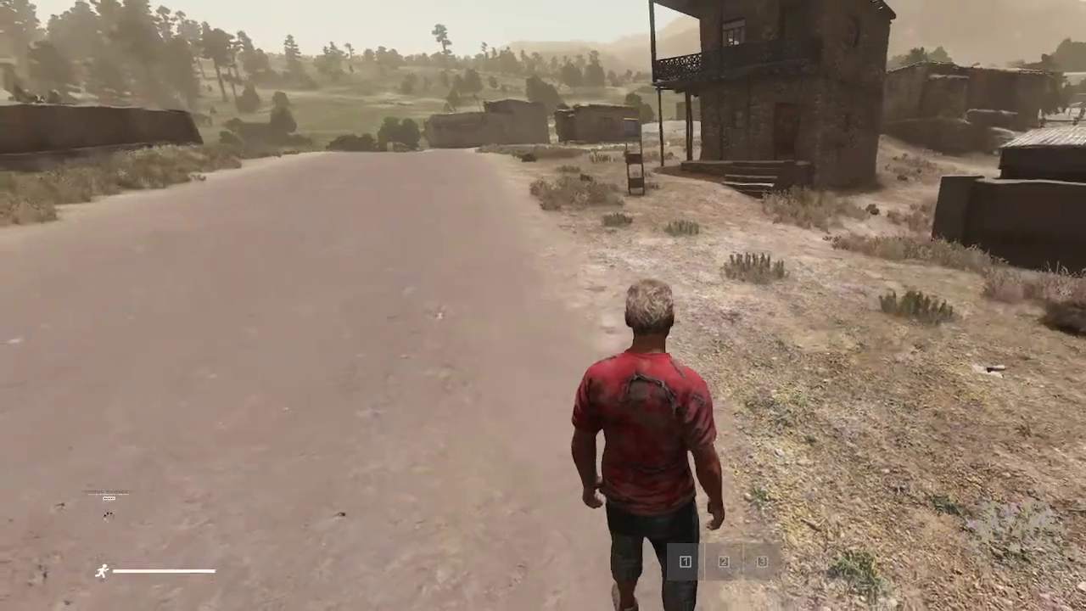
pyautogui.press('super')
pyautogui.press('super')
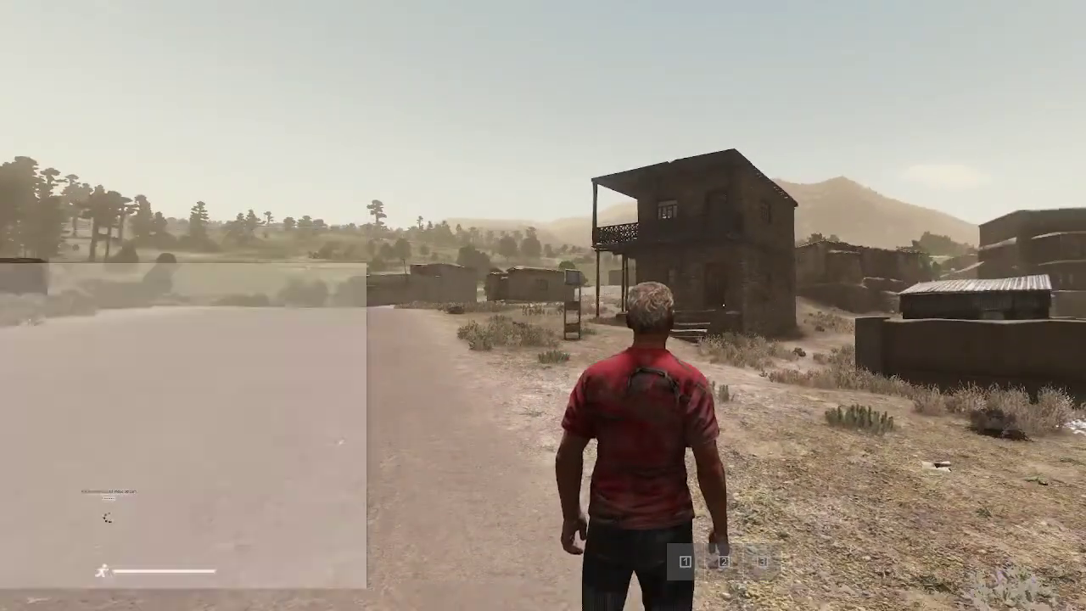
pyautogui.press('super')
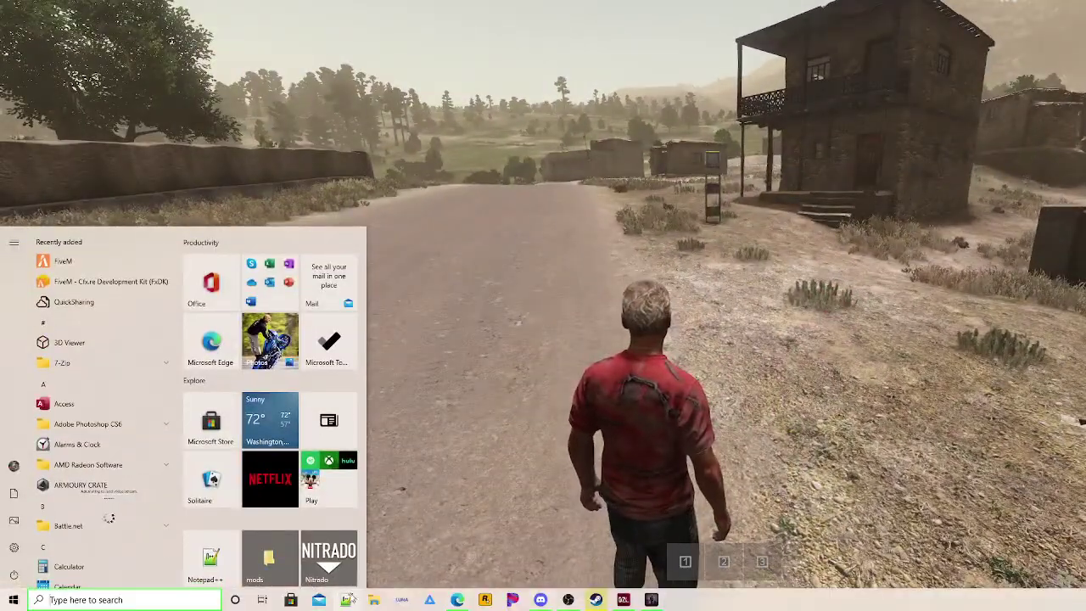
pyautogui.hotkey('alt', 'Tab')
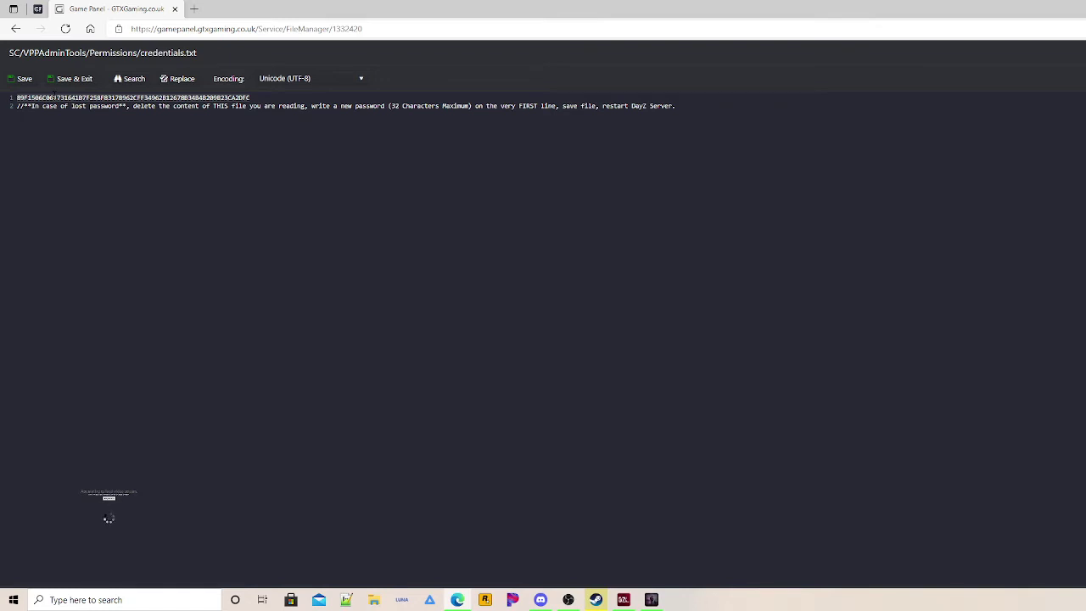
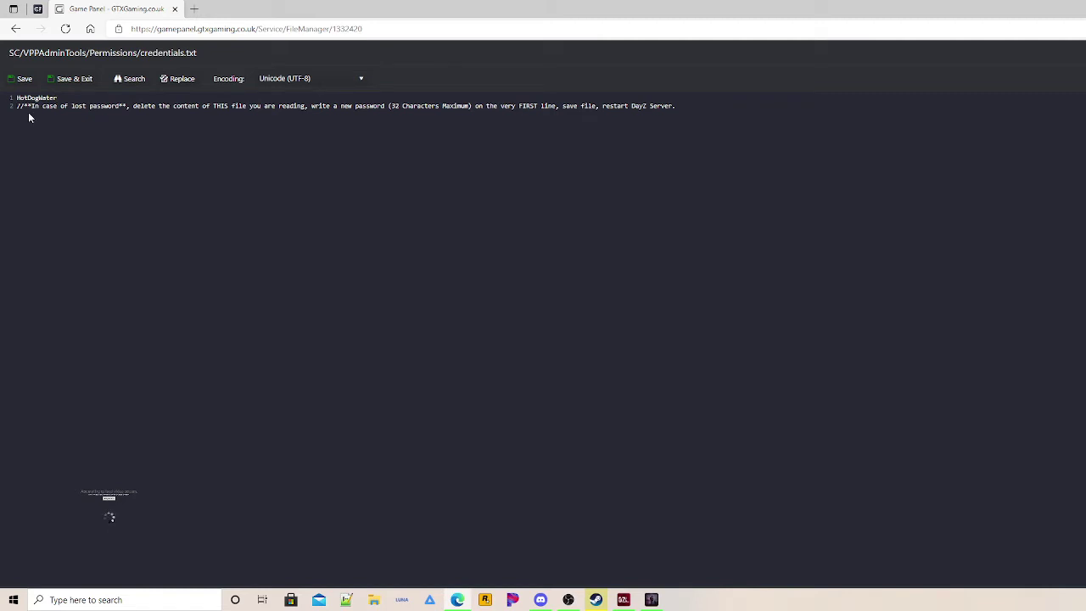
# Step: Replace credentials.txt's first-line password and save, then reopen the file to verify it and close it
pyautogui.click(85, 79)
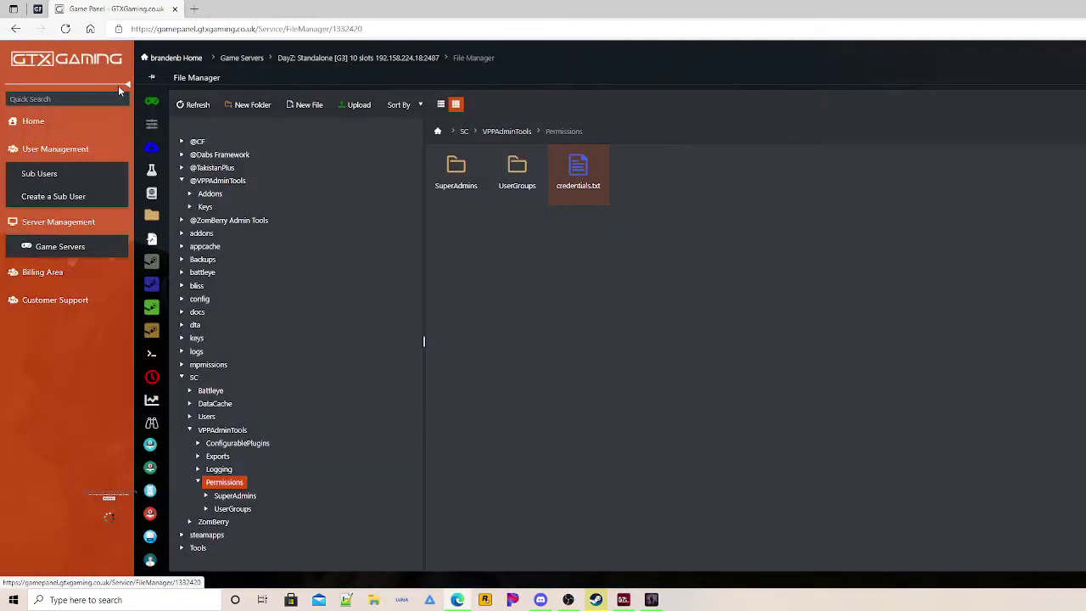
pyautogui.doubleClick(564, 164)
pyautogui.click(358, 122)
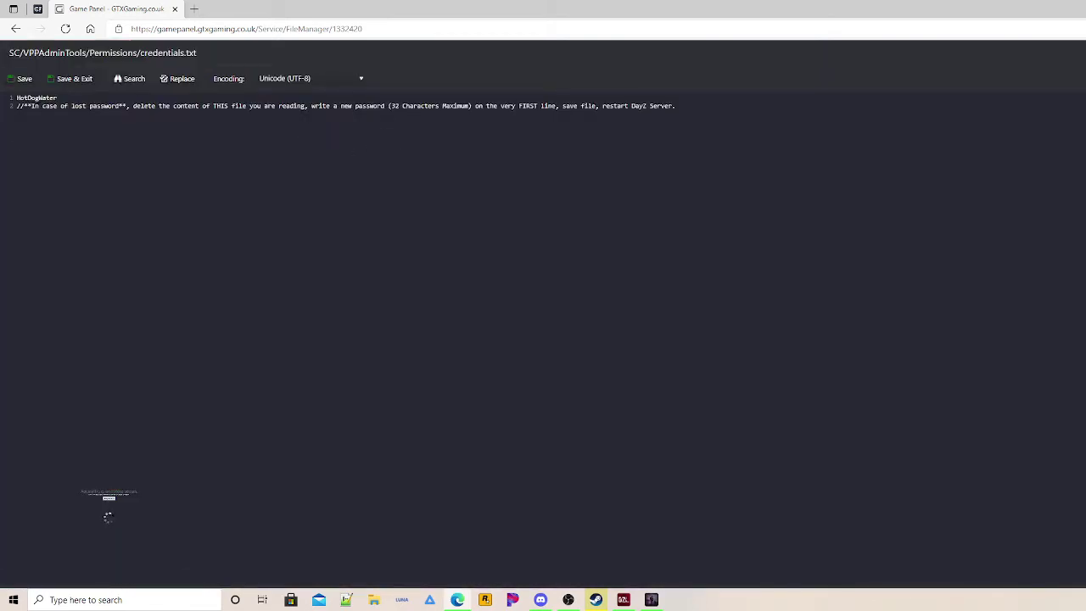
pyautogui.press('Escape')
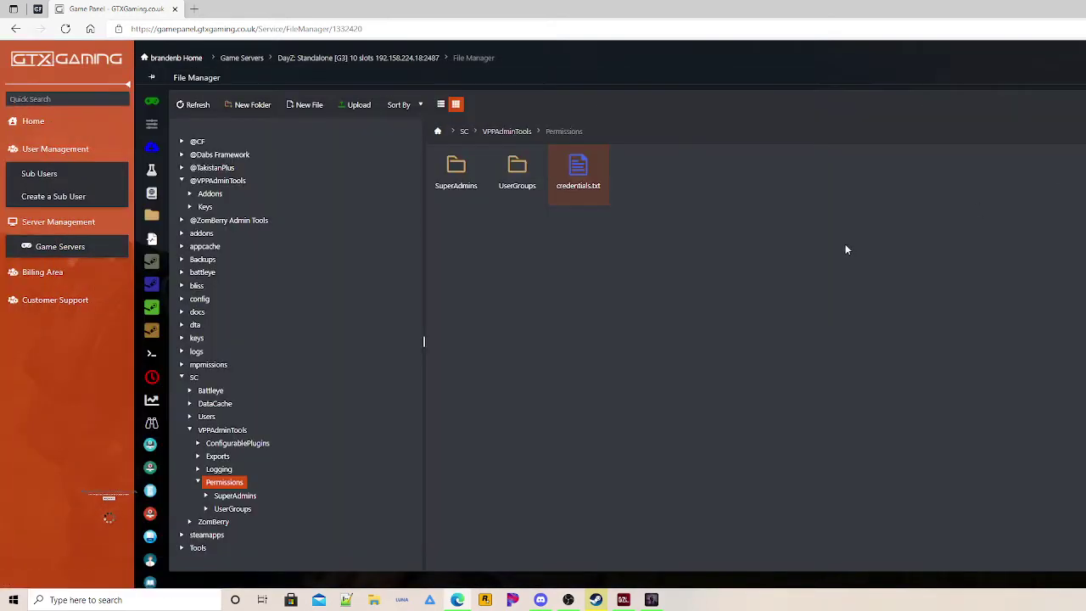
# Step: Stop the DayZ server from its overview page and close the DZSA Launcher window
pyautogui.click(423, 59)
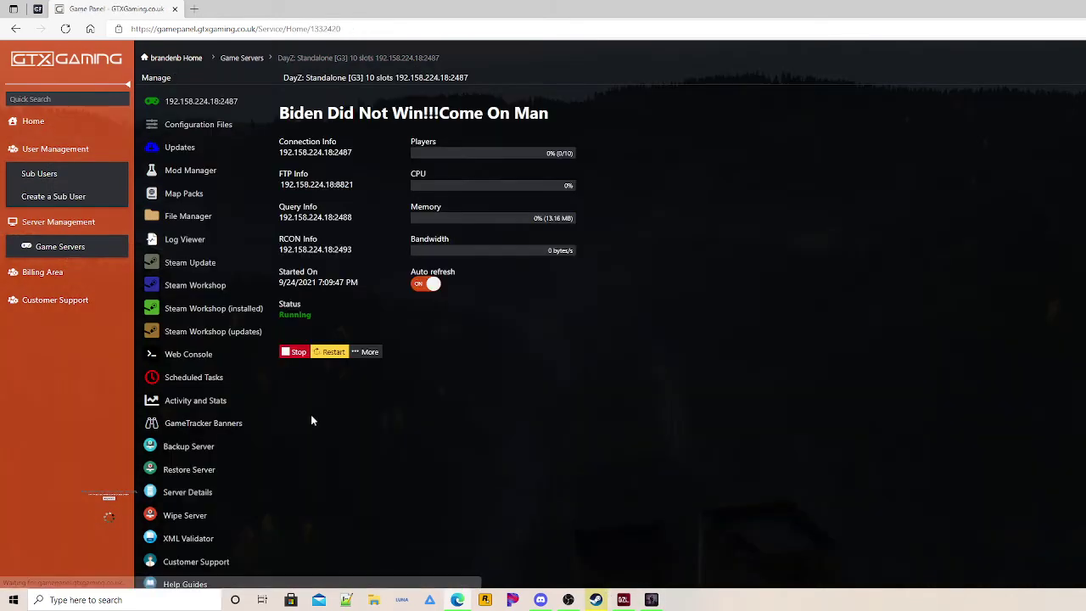
pyautogui.click(297, 353)
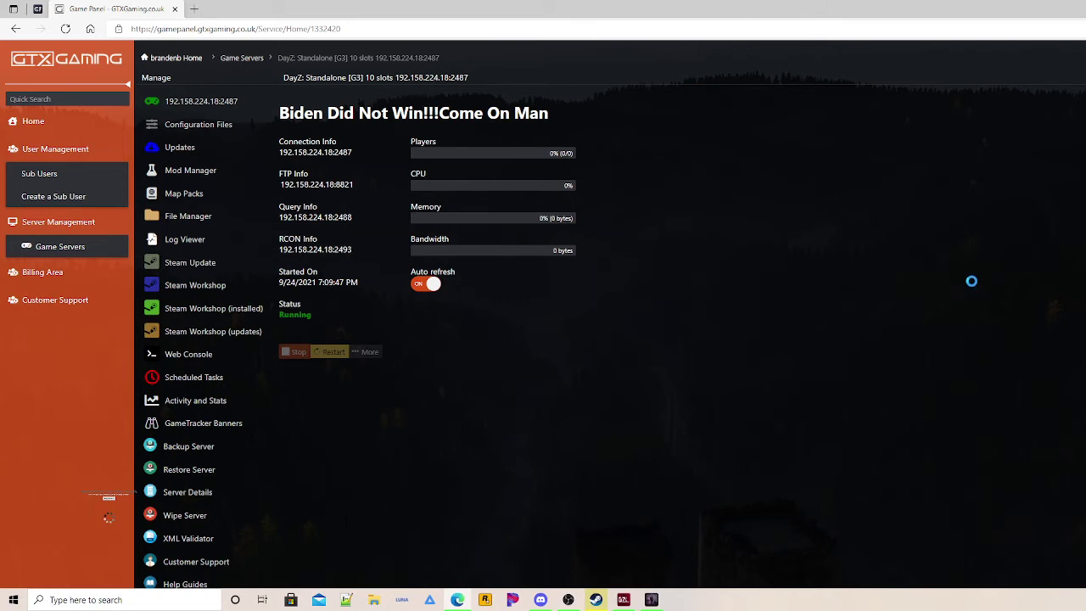
pyautogui.rightClick(623, 596)
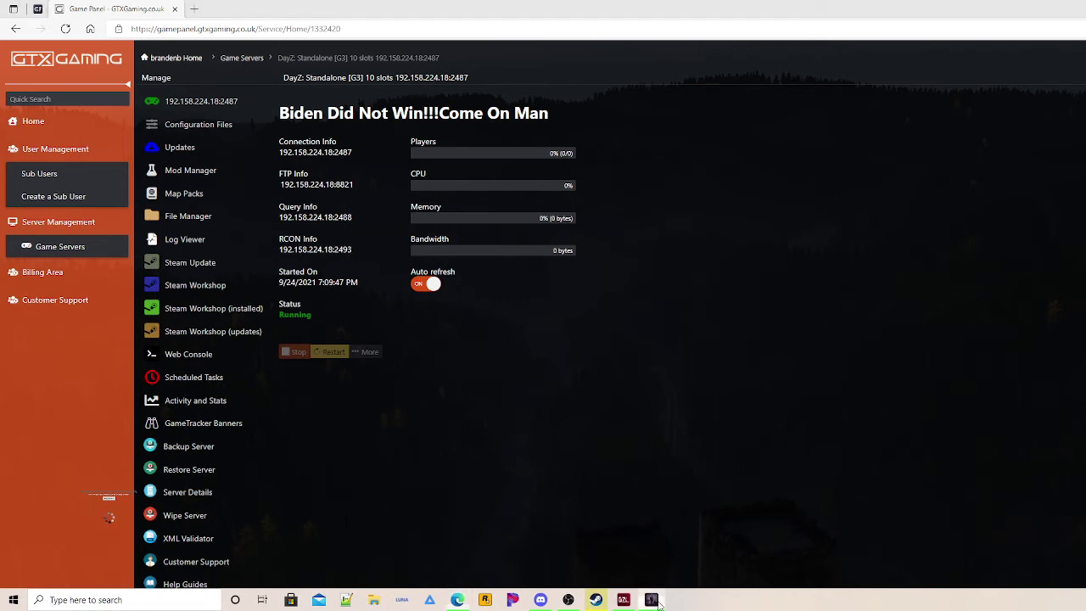
pyautogui.click(624, 595)
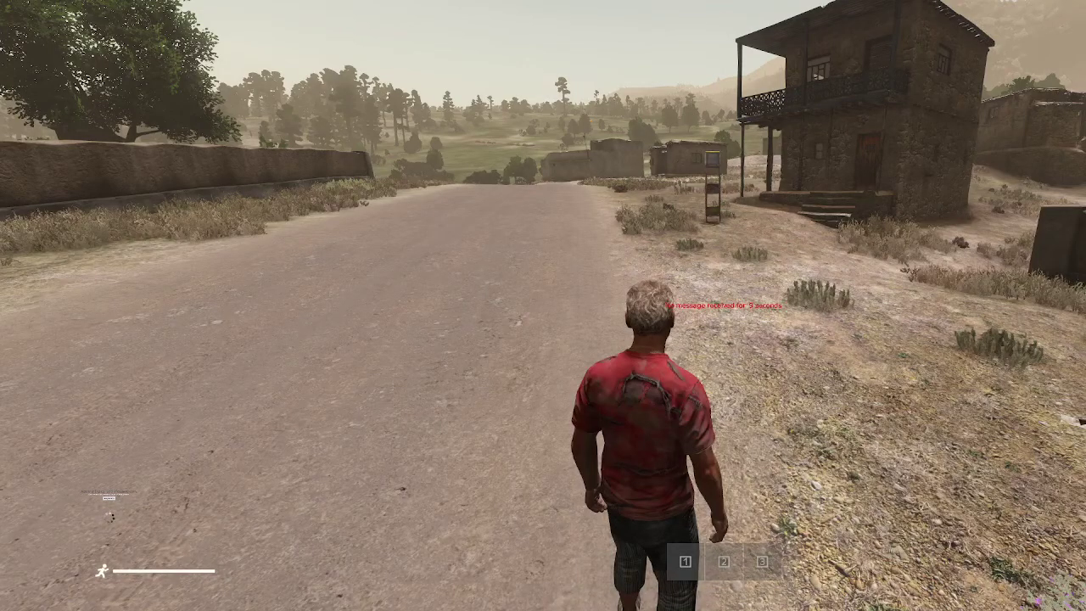
pyautogui.hotkey('alt', 'Tab')
pyautogui.rightClick(624, 599)
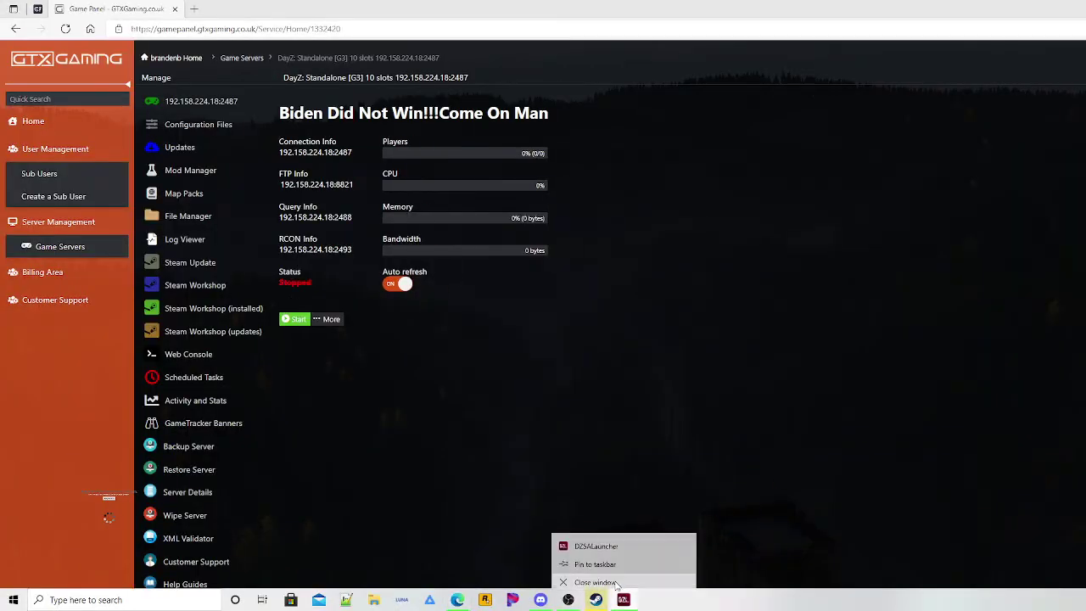
pyautogui.click(617, 584)
# Step: Start the DayZ server again so it reports Running, started 7:15:19 PM
pyautogui.scroll(-1, 262, 207)
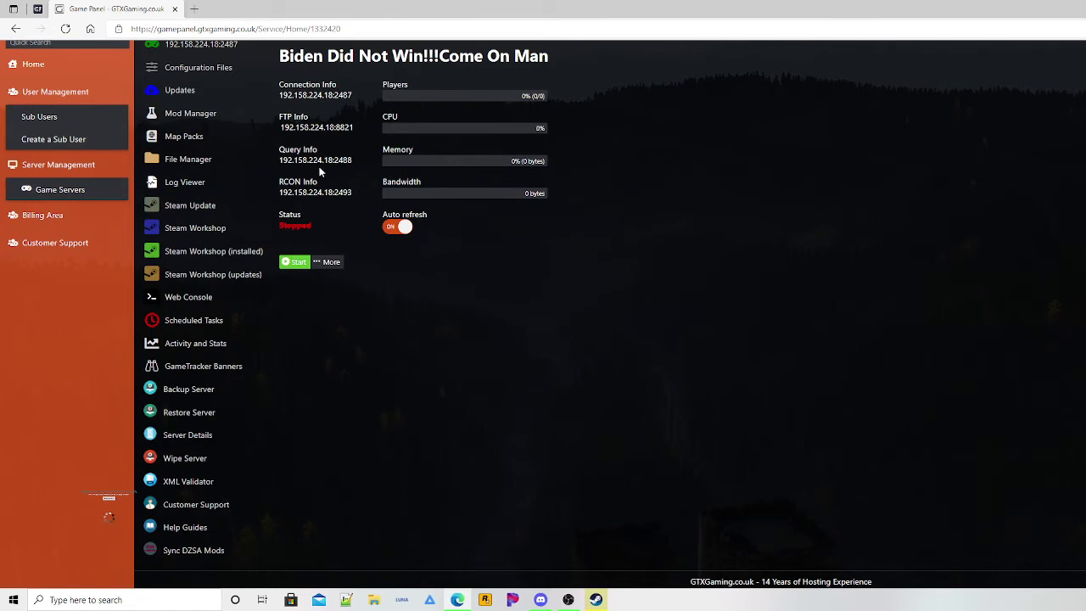
pyautogui.scroll(1, 322, 178)
pyautogui.click(297, 319)
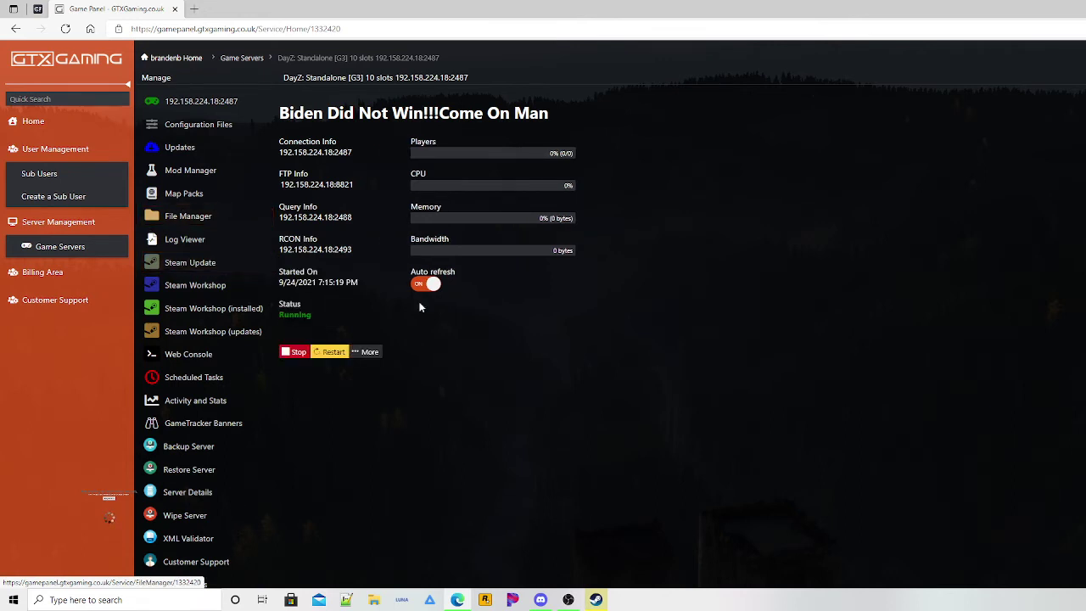
pyautogui.scroll(-1, 406, 287)
pyautogui.scroll(1, 406, 288)
pyautogui.scroll(-1, 365, 271)
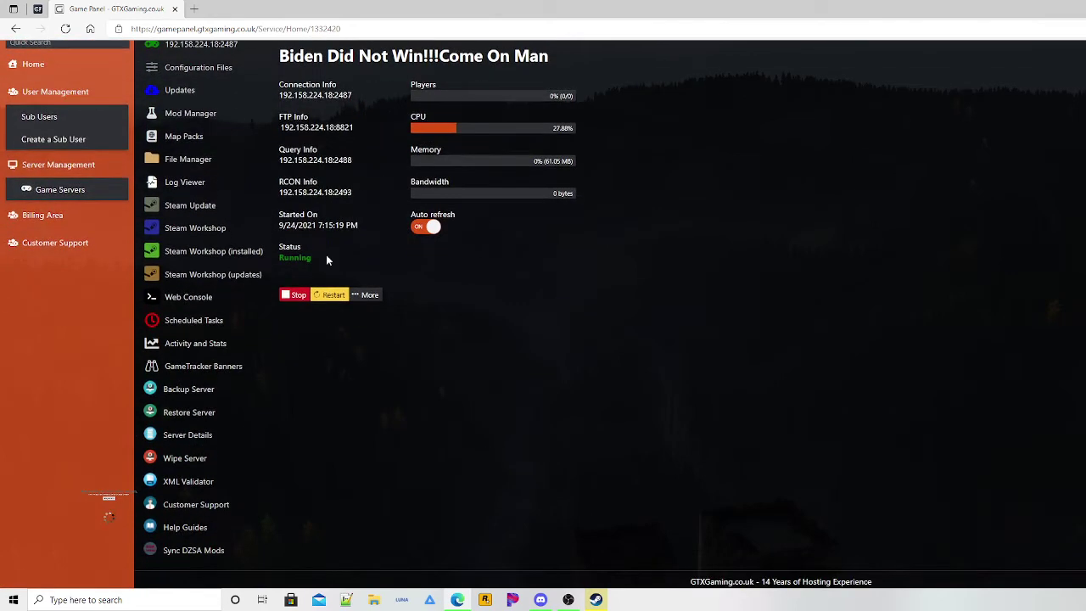
# Step: Run the DZSA Launcher server check for this server several times, closing its page each time
pyautogui.click(170, 555)
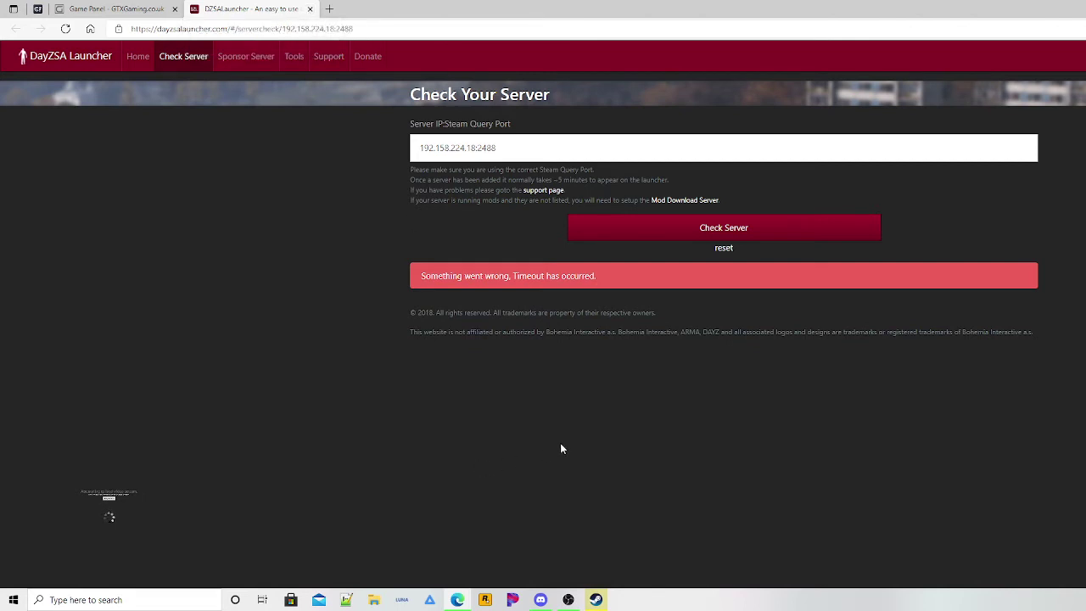
pyautogui.click(310, 8)
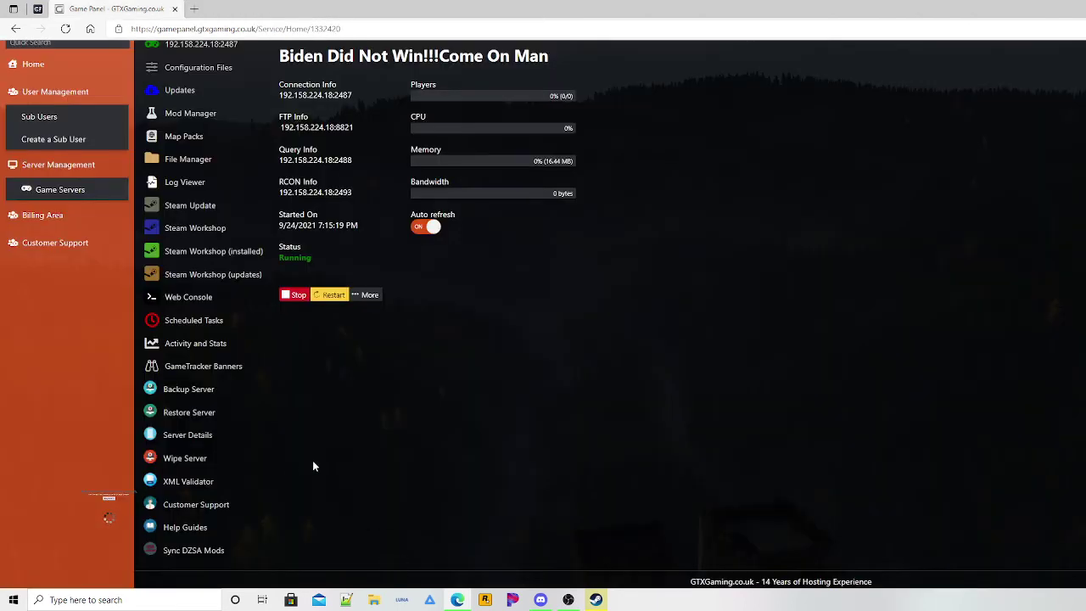
pyautogui.click(182, 550)
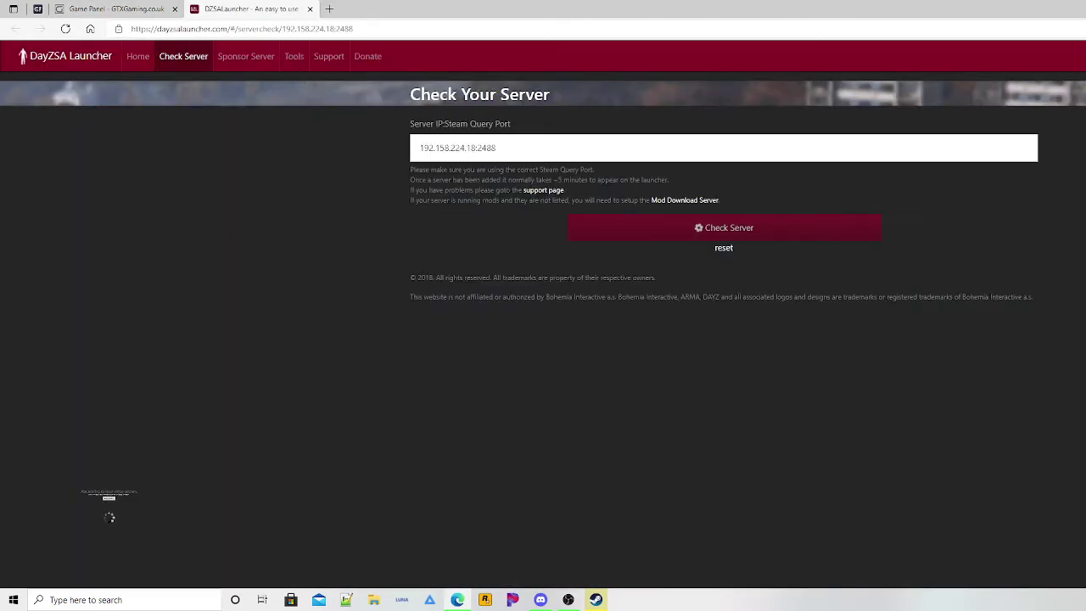
pyautogui.click(309, 9)
pyautogui.scroll(2, 515, 360)
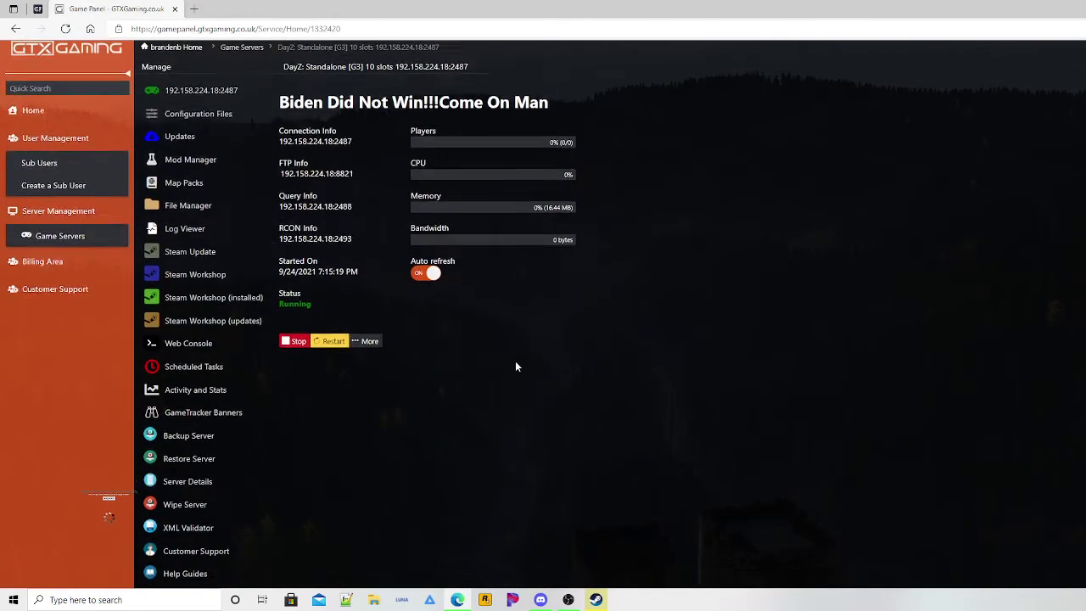
pyautogui.scroll(-2, 511, 365)
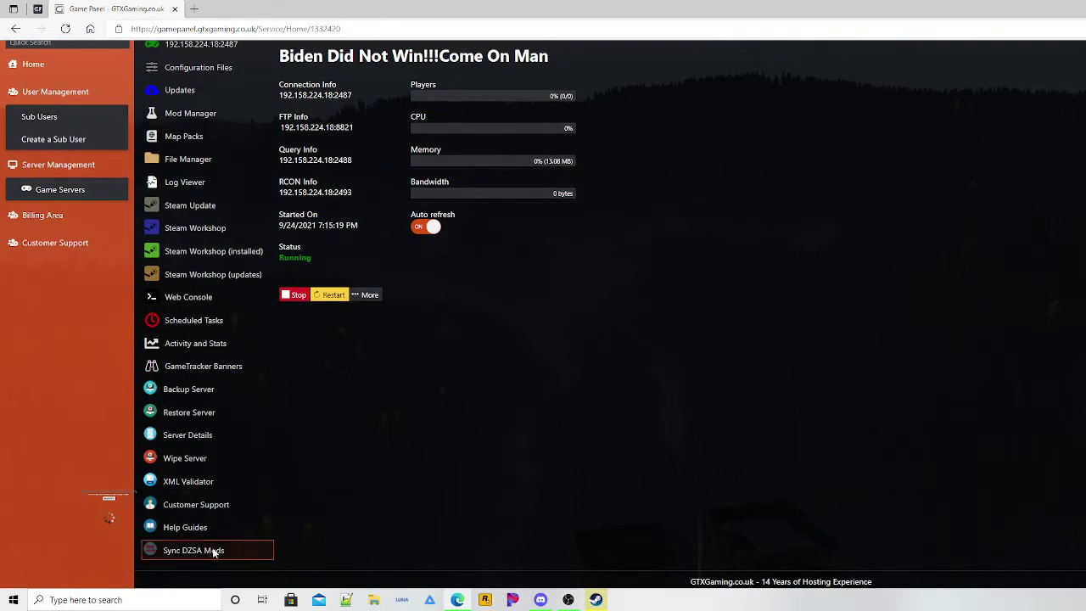
pyautogui.click(213, 552)
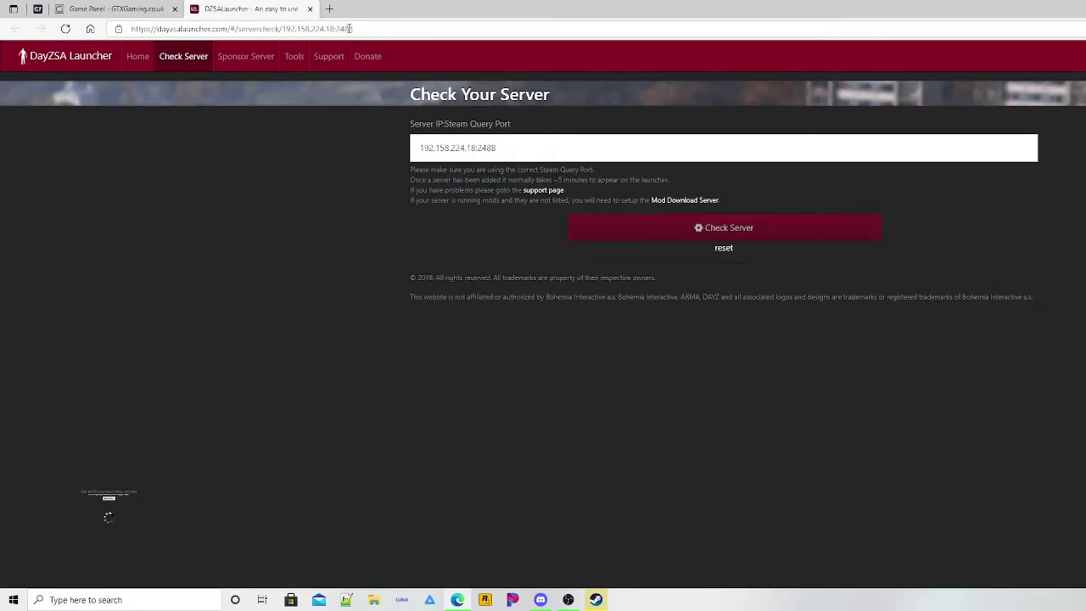
pyautogui.click(310, 9)
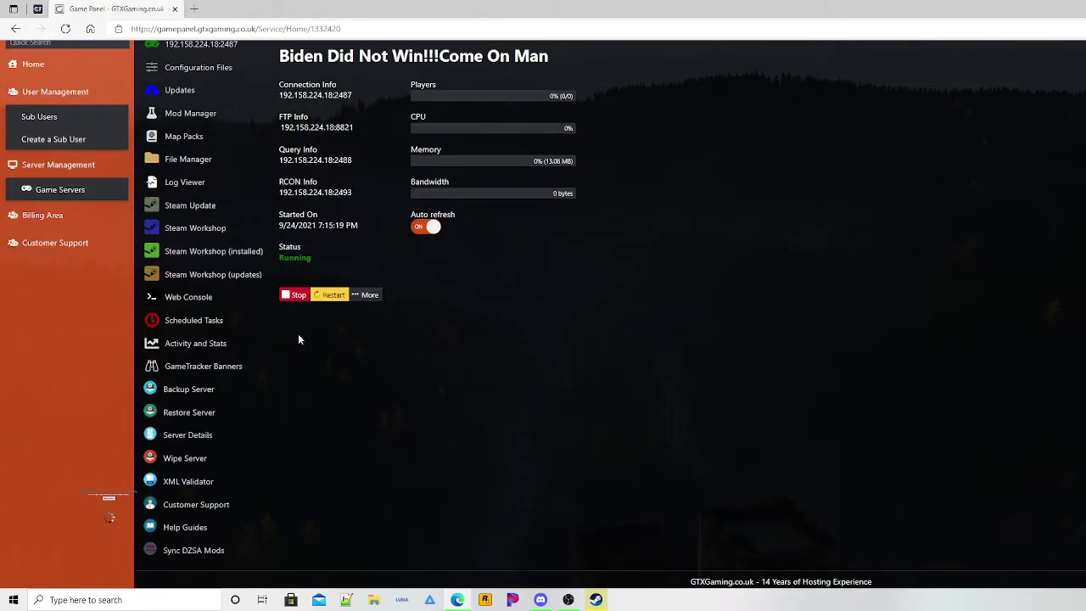
# Step: Sync the server's mods to DZSA Launcher so HotDogWater is added, then go to File Manager
pyautogui.click(234, 550)
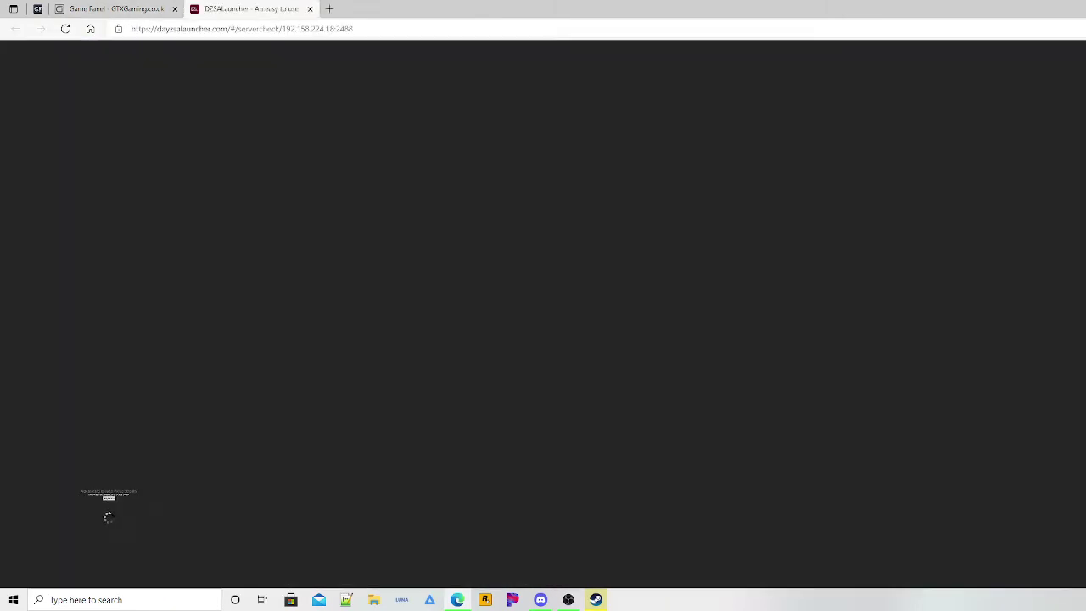
pyautogui.click(310, 8)
pyautogui.click(199, 159)
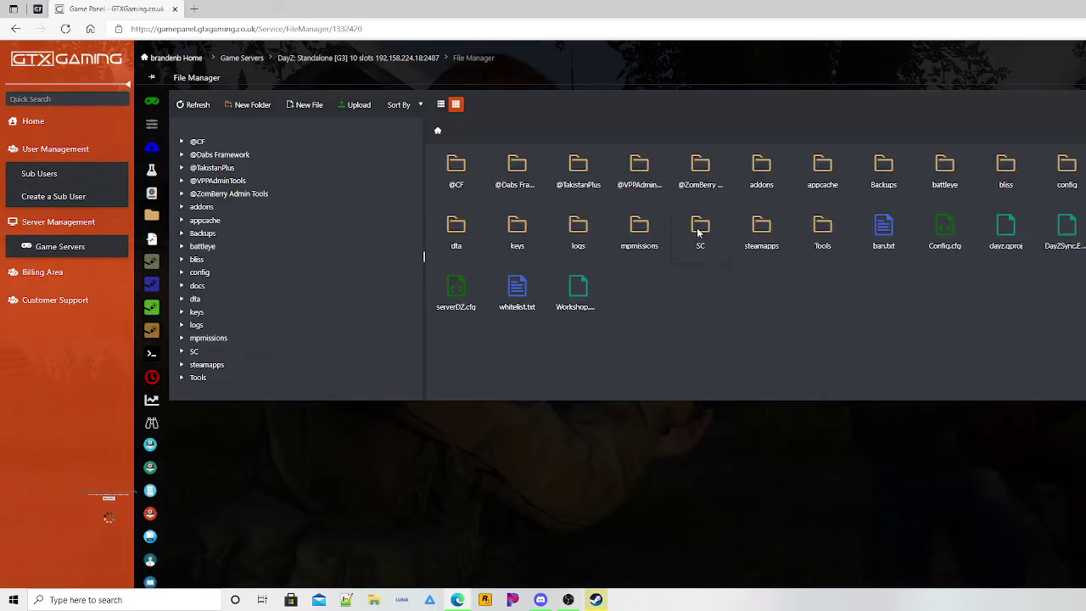
# Step: Browse SC > VPPAdminTools > Permissions and open credentials.txt in a maximized editor
pyautogui.doubleClick(701, 230)
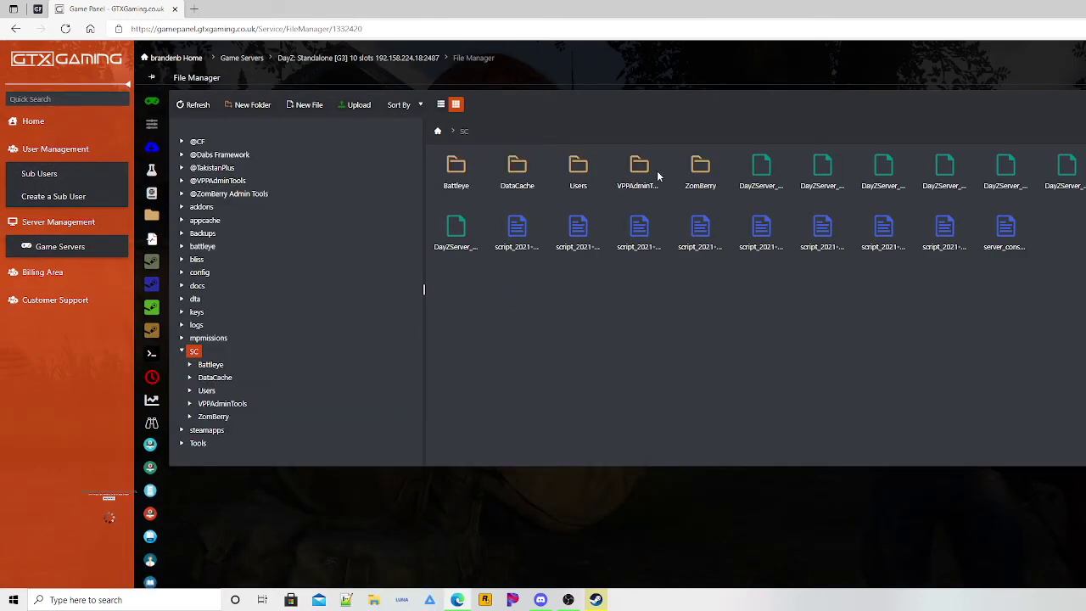
pyautogui.click(638, 169)
pyautogui.doubleClick(638, 170)
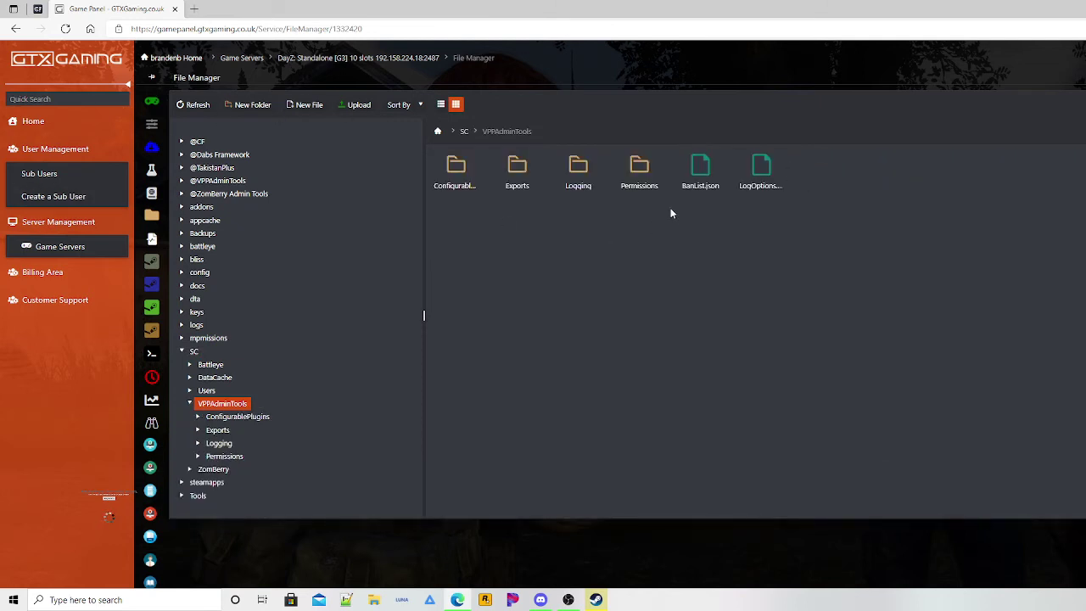
pyautogui.doubleClick(660, 188)
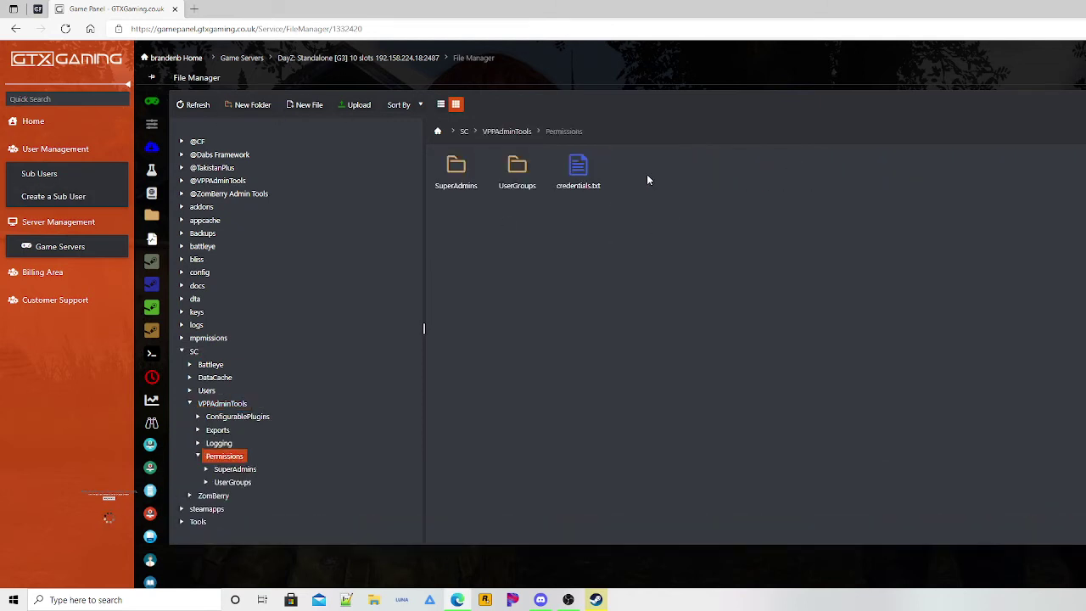
pyautogui.doubleClick(585, 170)
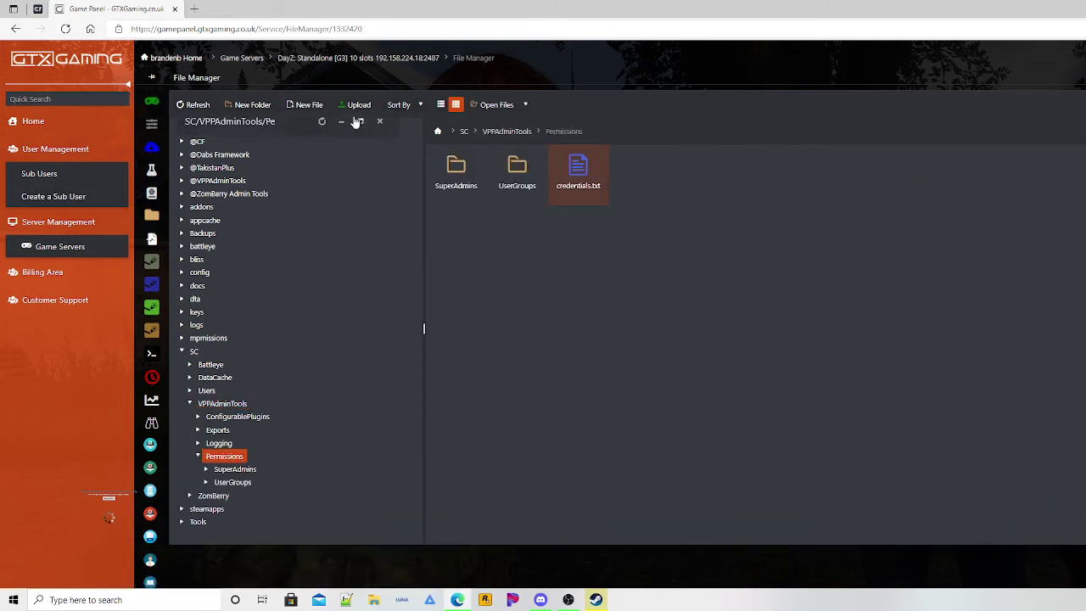
pyautogui.click(361, 121)
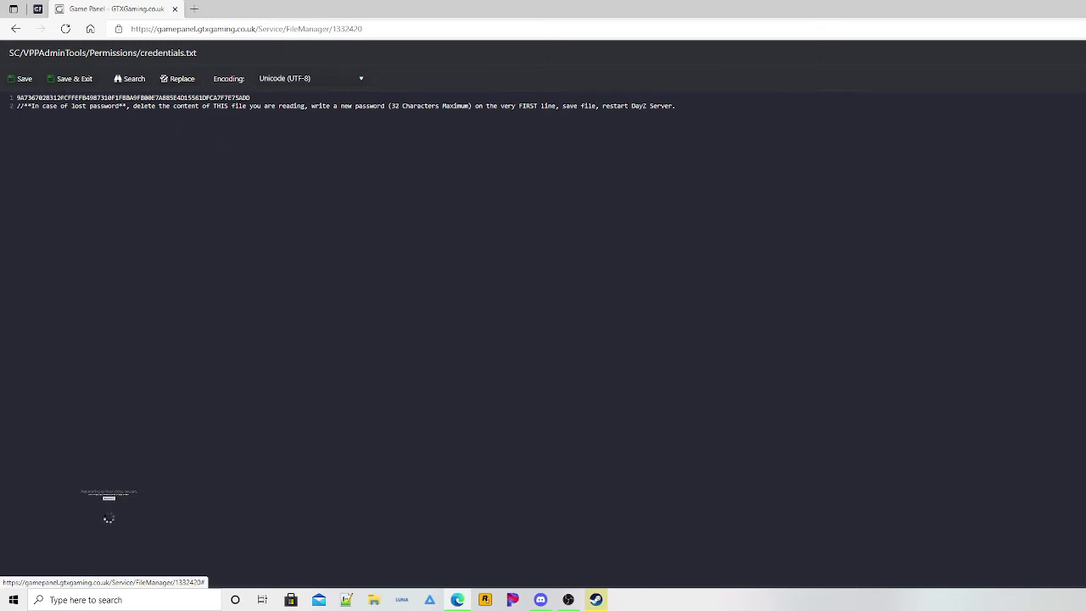
# Step: Find Remote Desktop Connection via 're' search and connect to the saved computer, accepting its certificate
pyautogui.click(141, 602)
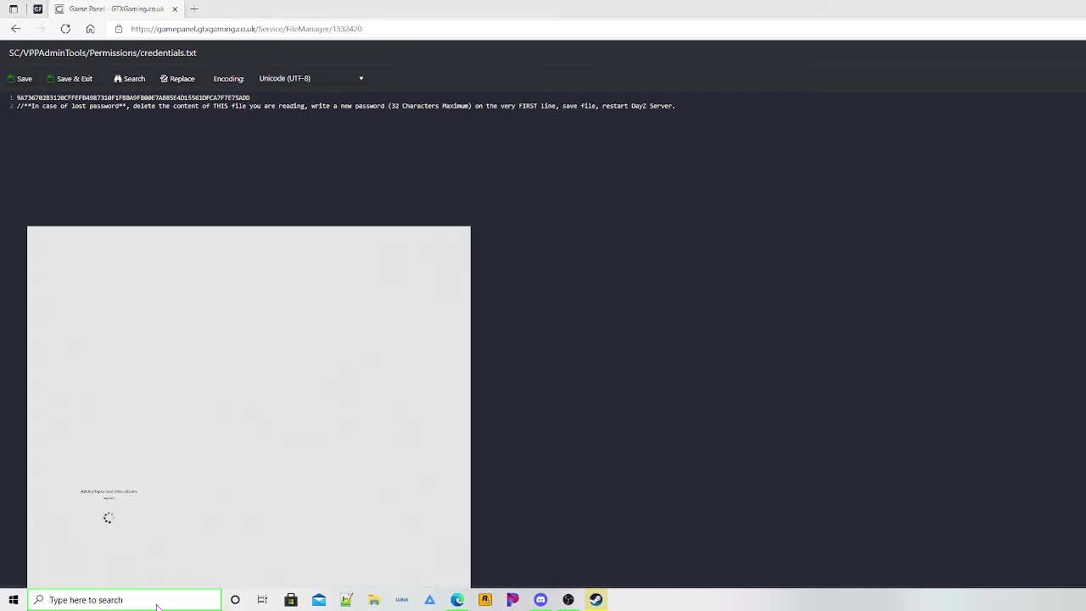
pyautogui.write('re')
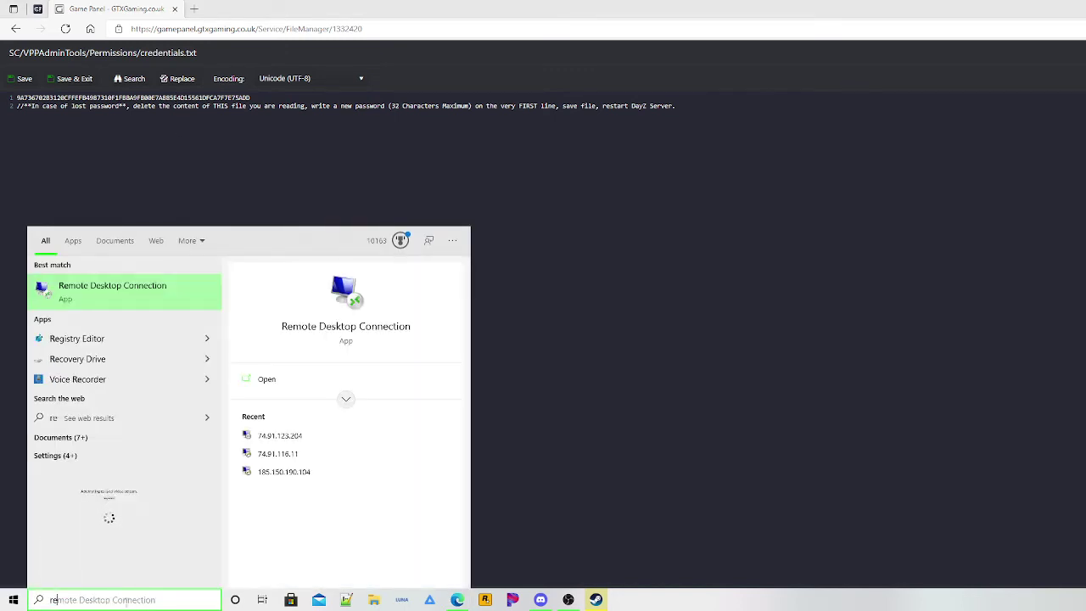
pyautogui.click(76, 309)
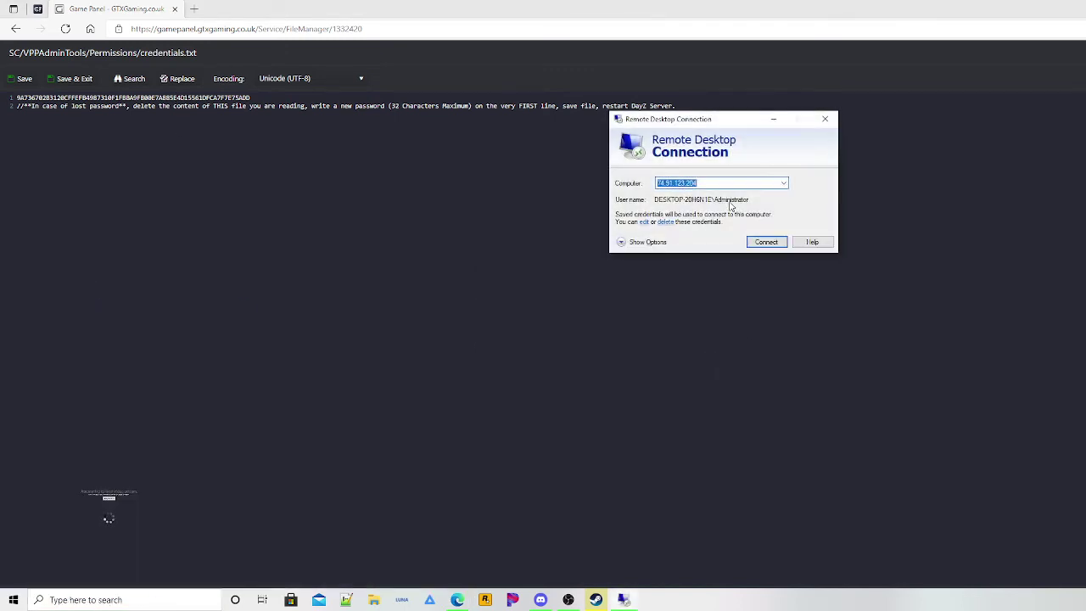
pyautogui.click(766, 242)
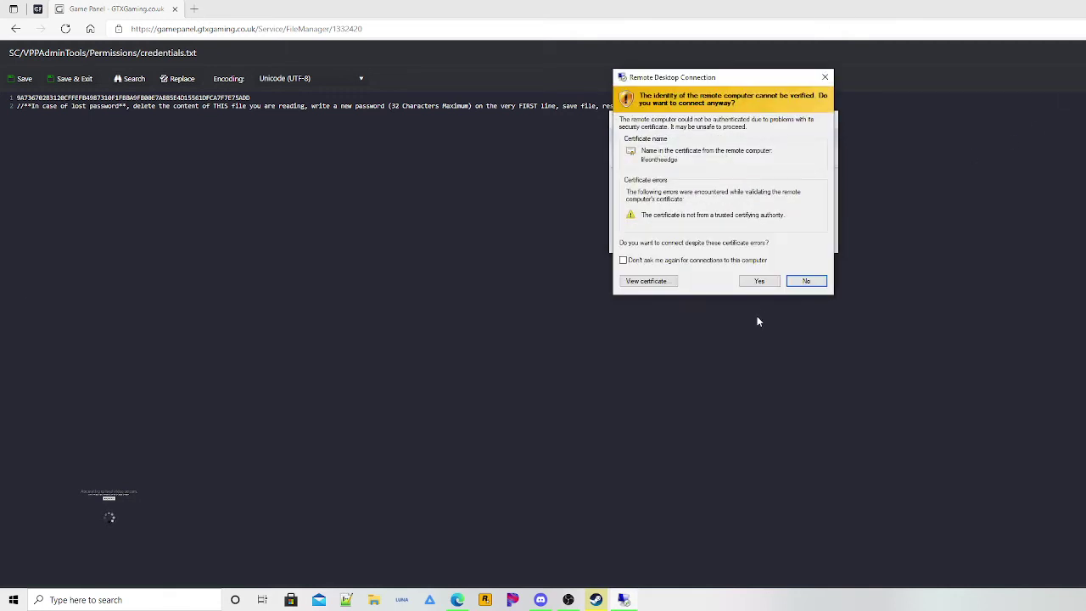
pyautogui.click(759, 281)
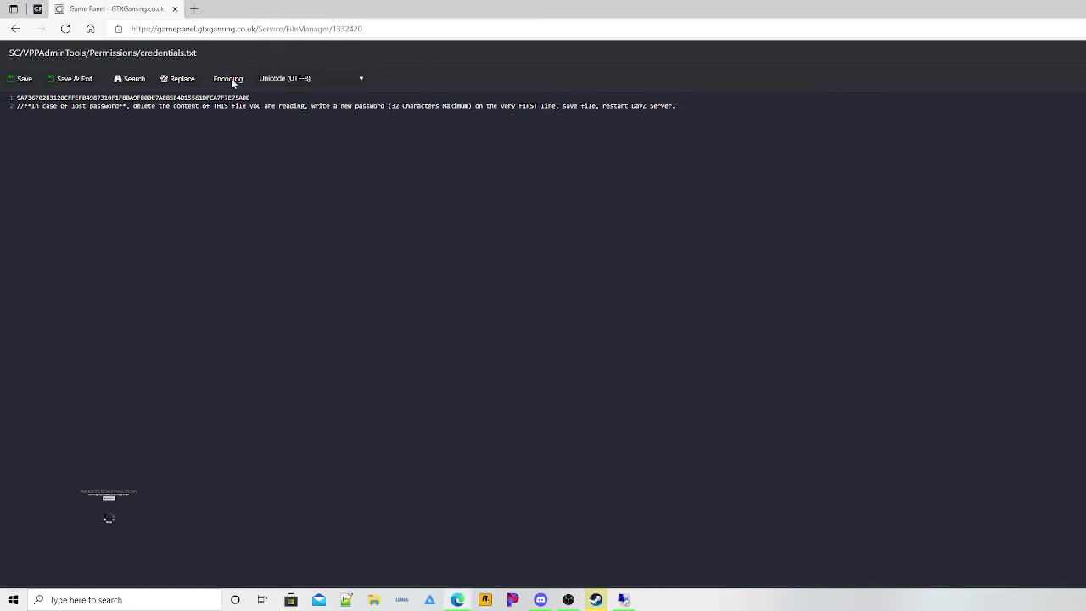
# Step: Start DZSA Launcher, refresh the HotDogWater server row and choose Play to join it
pyautogui.click(93, 81)
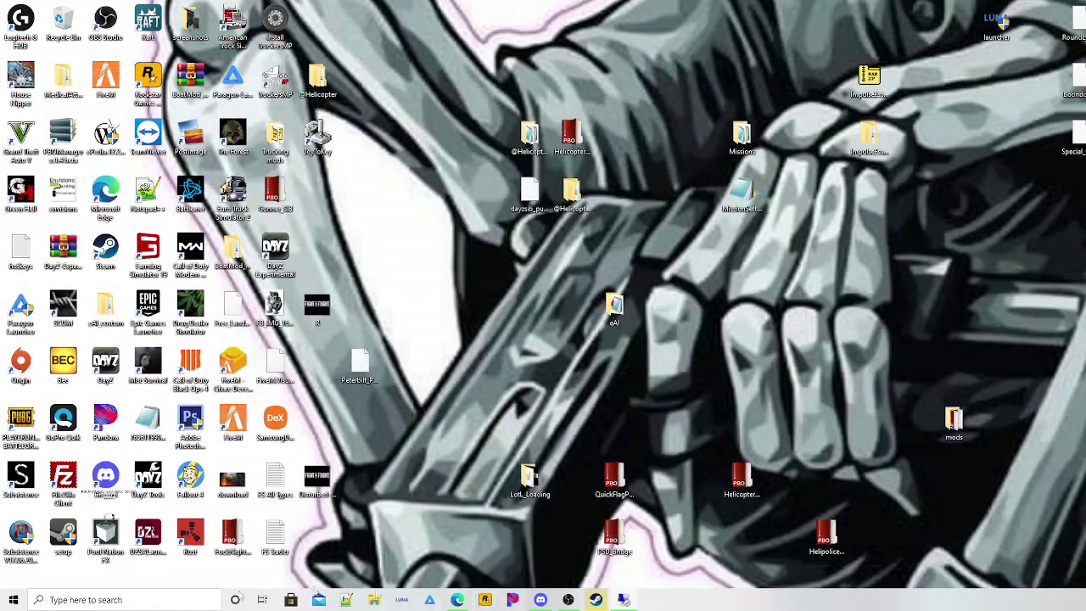
pyautogui.doubleClick(147, 534)
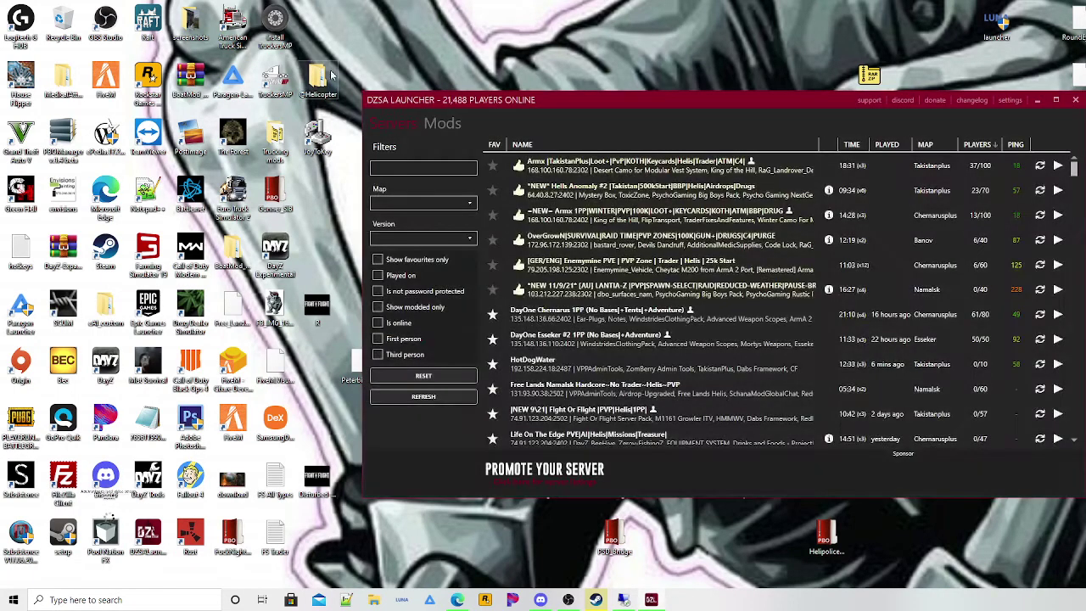
pyautogui.scroll(-2, 696, 370)
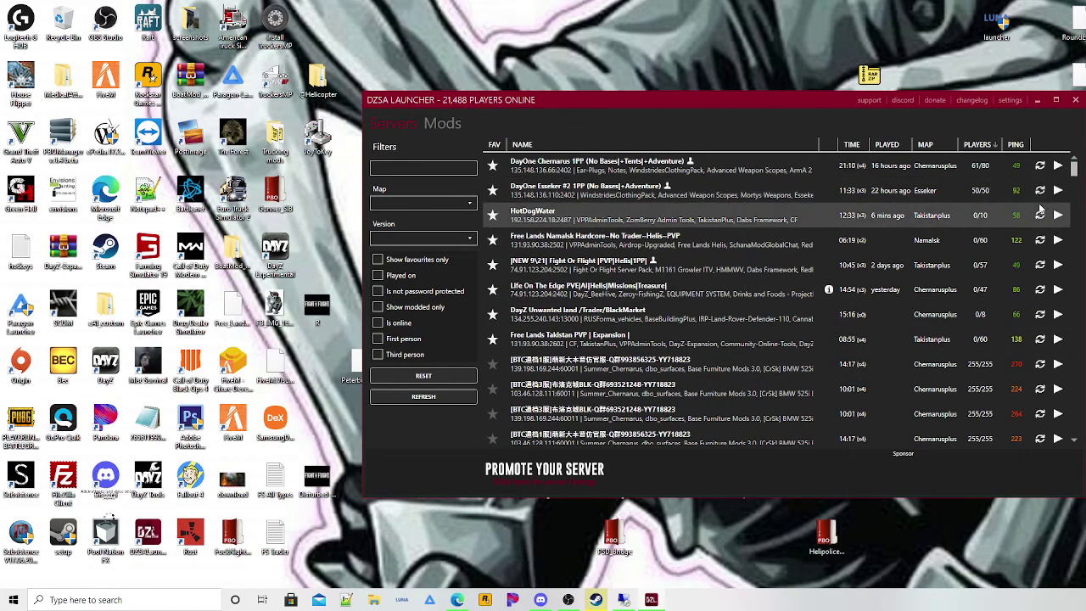
pyautogui.click(1041, 216)
pyautogui.click(1058, 215)
pyautogui.click(880, 233)
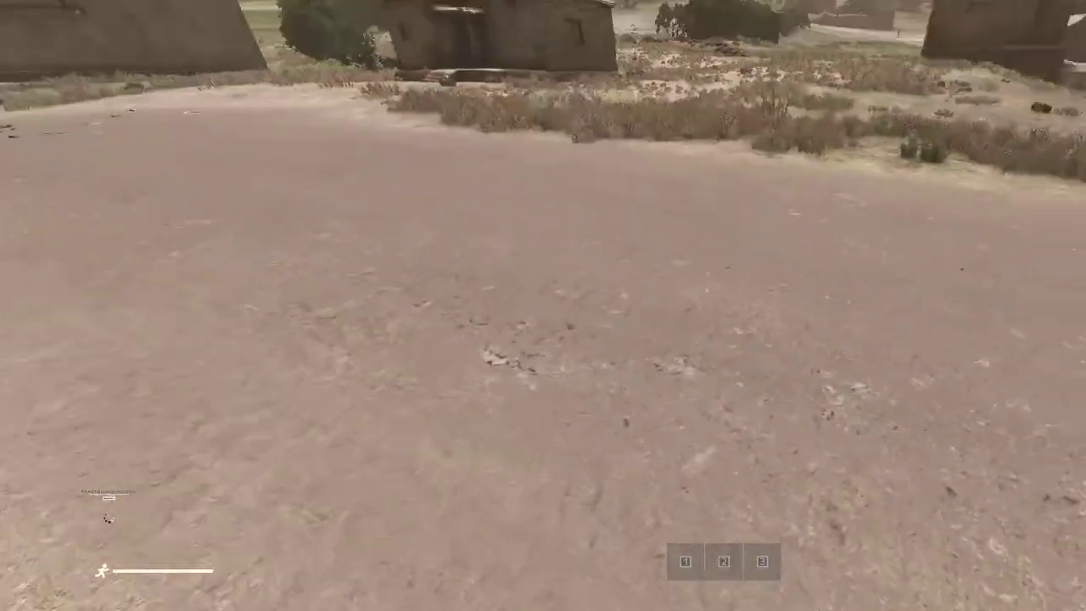
# Step: Switch to third-person, focus the Admin Login field, then copy the password from credentials.txt in the browser
pyautogui.press('KP_Enter')
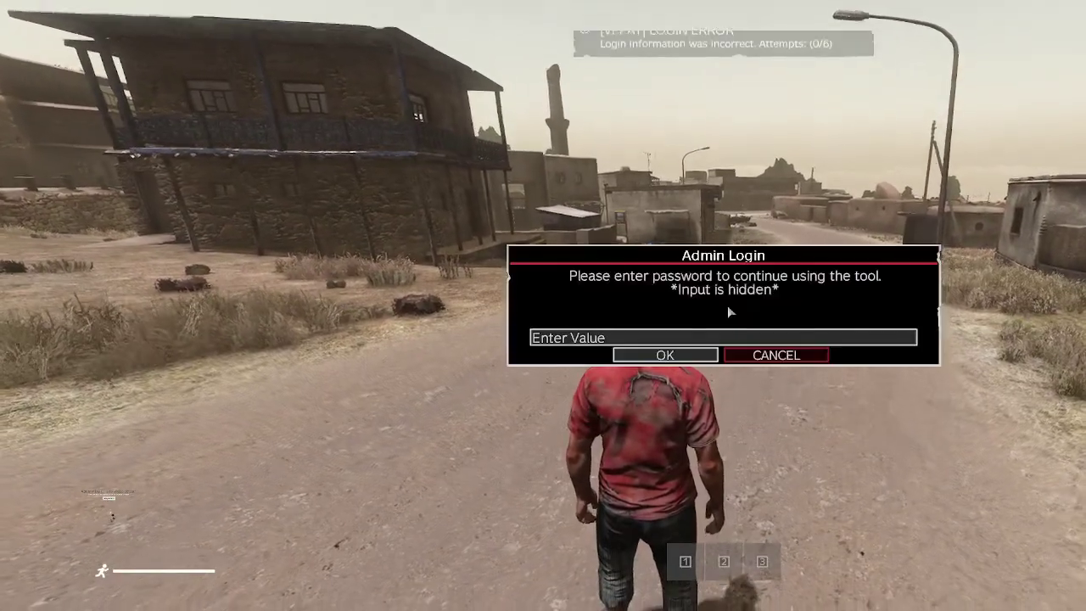
pyautogui.click(601, 337)
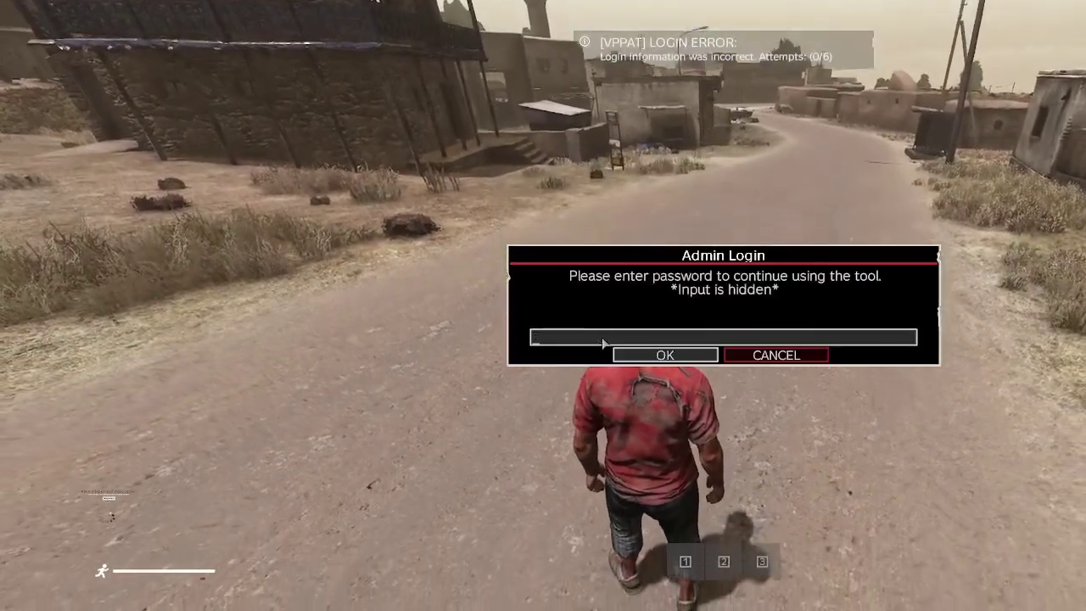
pyautogui.press('super')
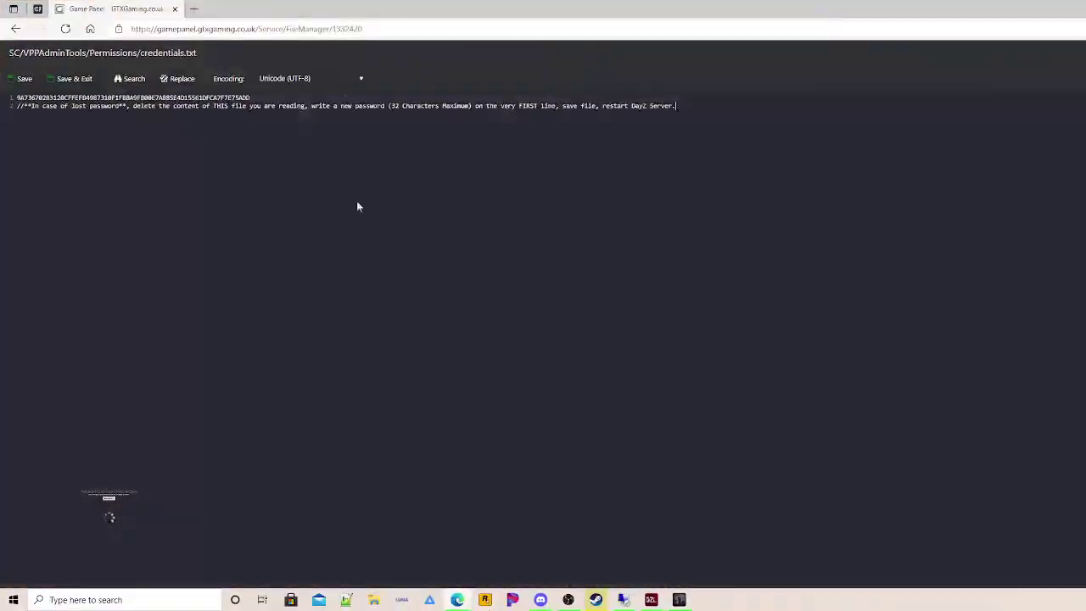
pyautogui.hotkey('alt', 'Tab')
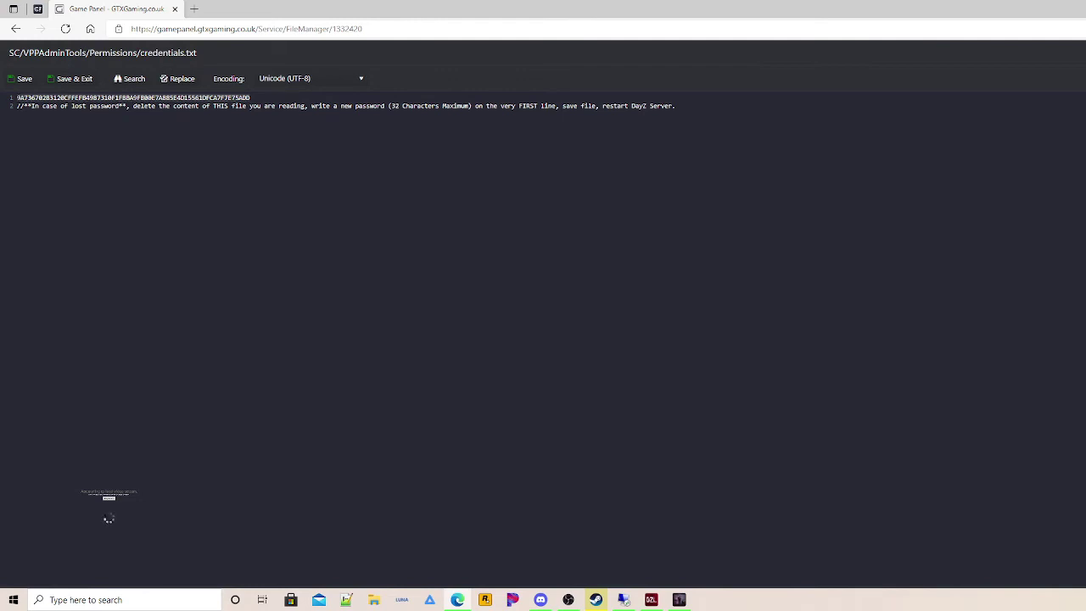
pyautogui.rightClick(31, 95)
pyautogui.click(60, 156)
# Step: Return to DayZ and paste the copied password into the Admin Login field to submit it
pyautogui.click(670, 604)
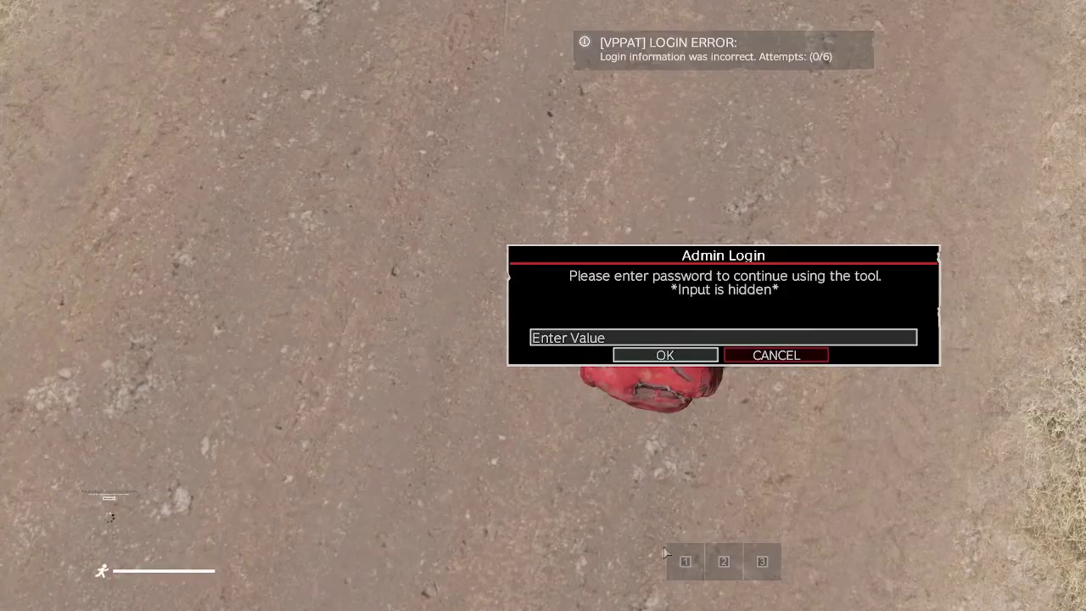
pyautogui.click(598, 339)
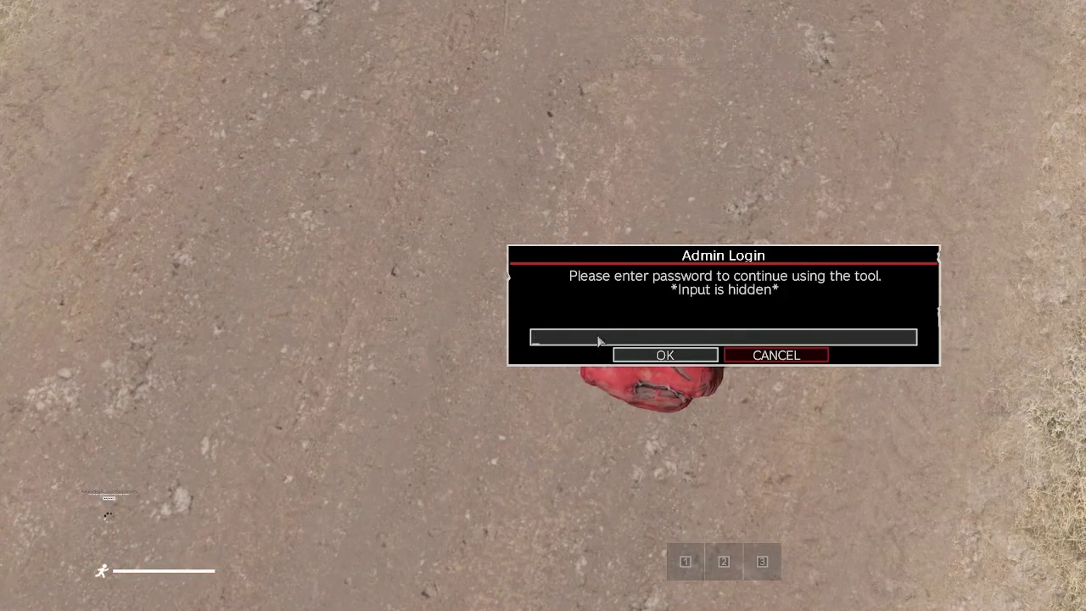
pyautogui.hotkey('ctrl', 'v')
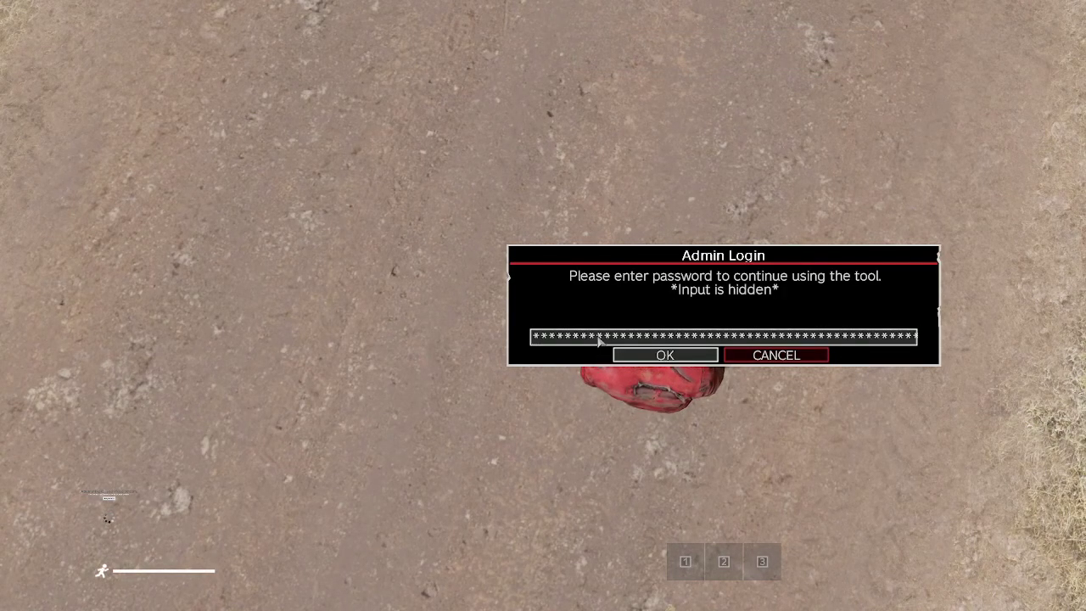
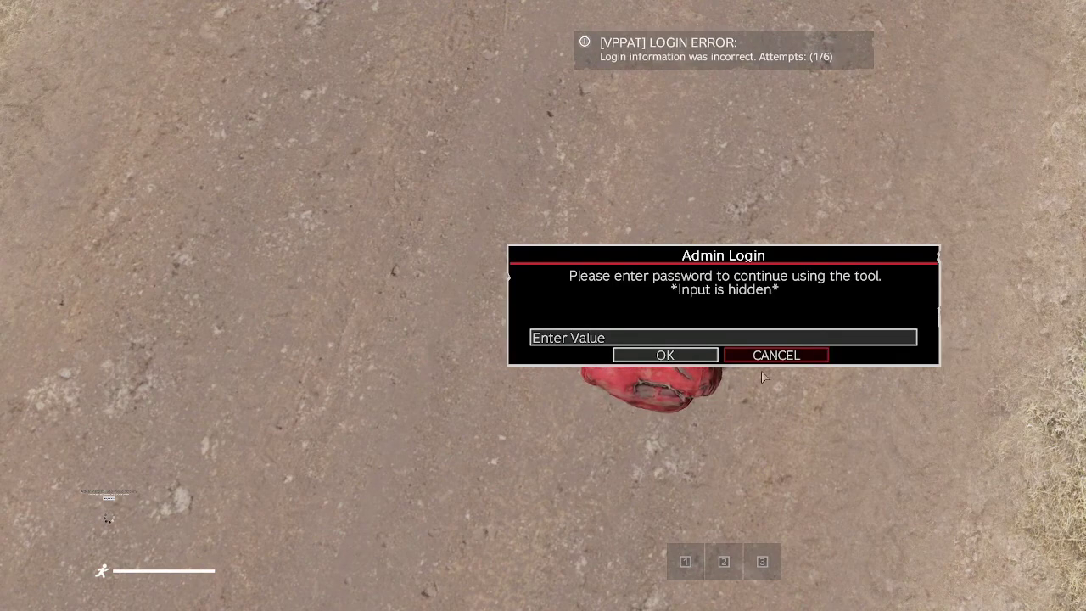
# Step: Cancel the VPPAT Admin Login dialog after the wrong-password error and resume running down the road
pyautogui.click(789, 356)
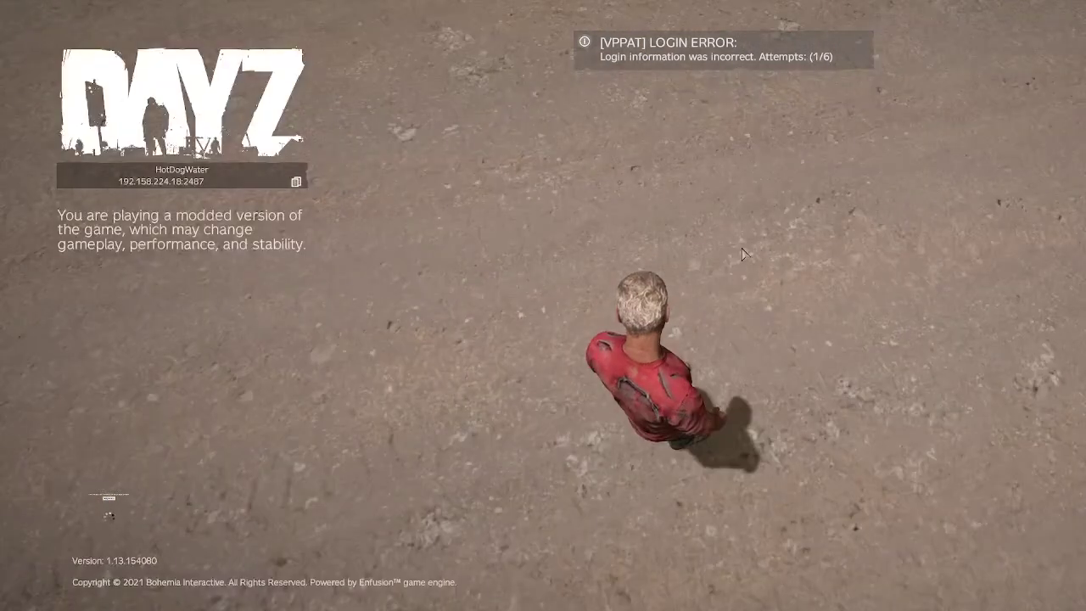
pyautogui.press('w')
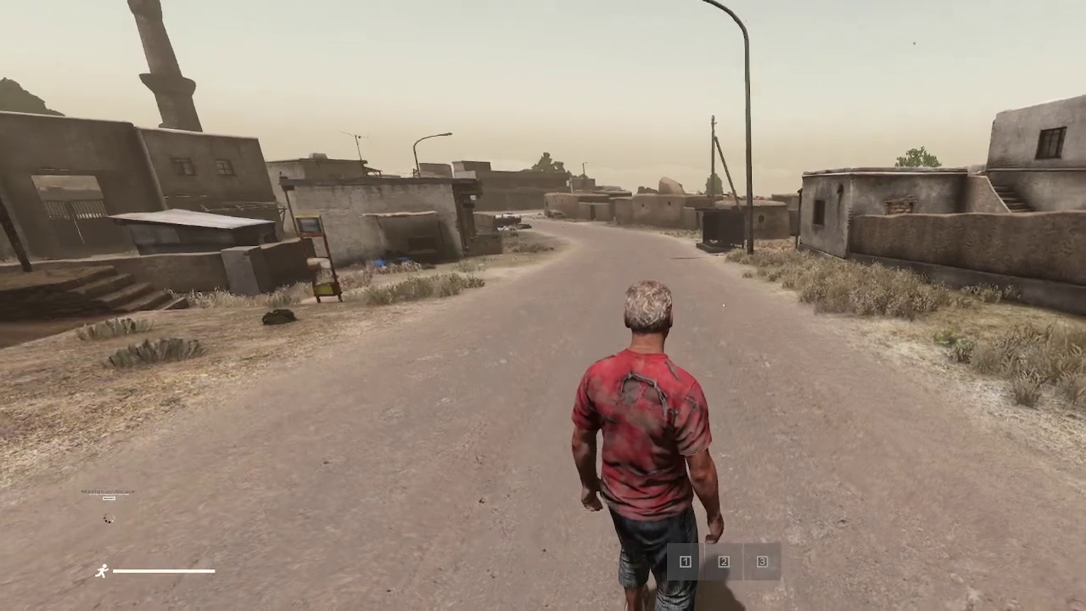
# Step: Run through the village to the scrubland by the walled compound, briefly opening and closing the Start menu
pyautogui.press('w')
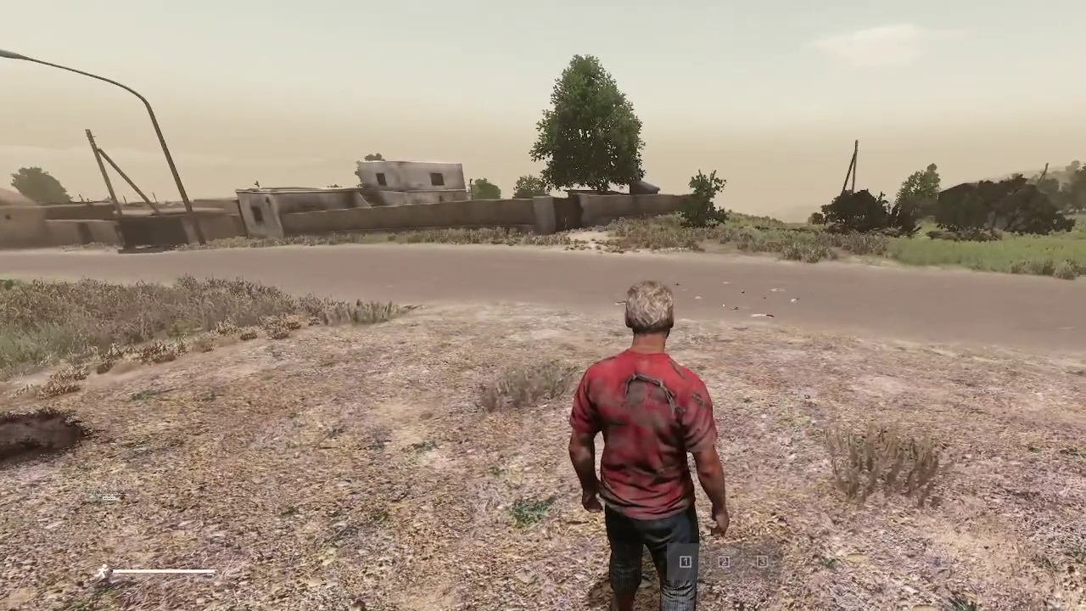
pyautogui.press('super')
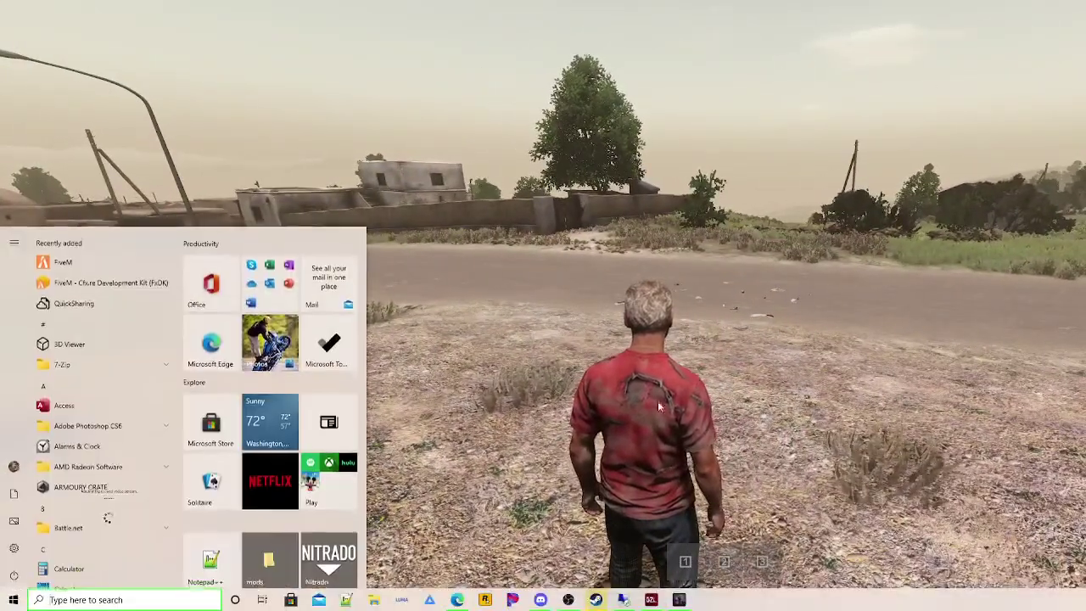
pyautogui.click(573, 602)
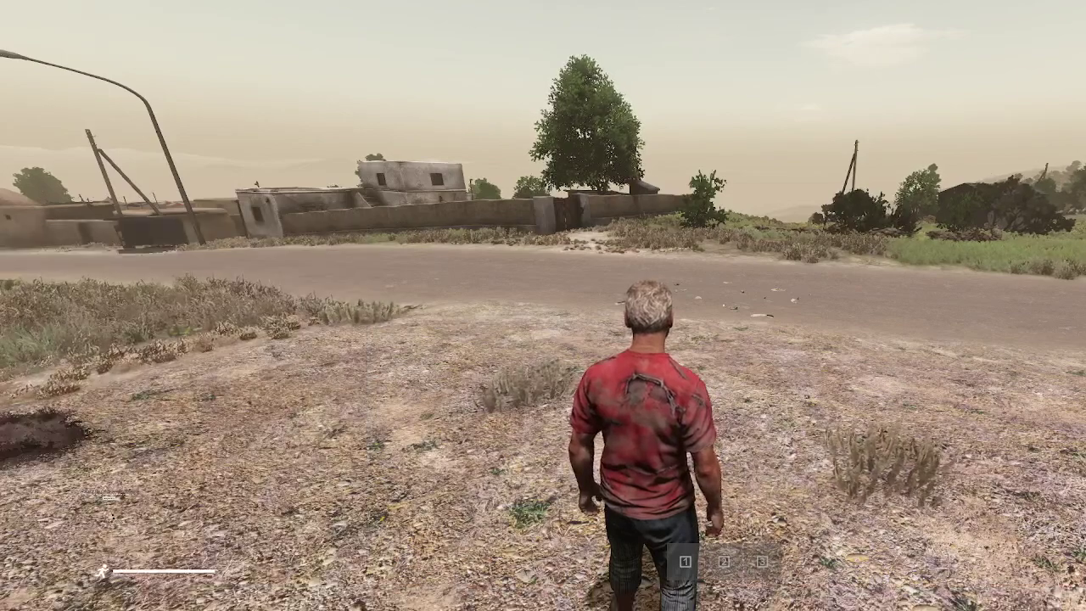